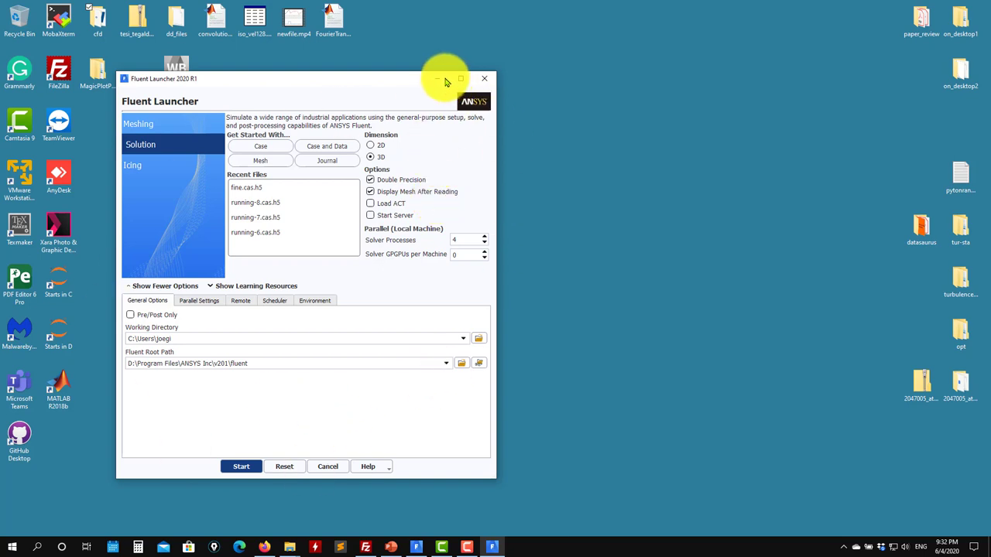
- Close the Fluent Launcher and the ANSYS 2020 R1 C folder window, returning to the running Fluent session
click(485, 80)
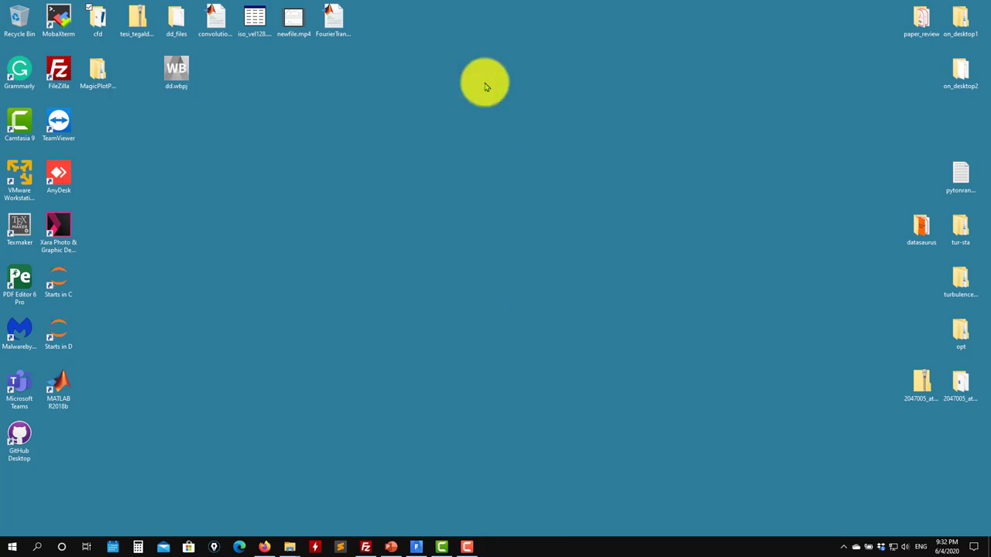
click(415, 547)
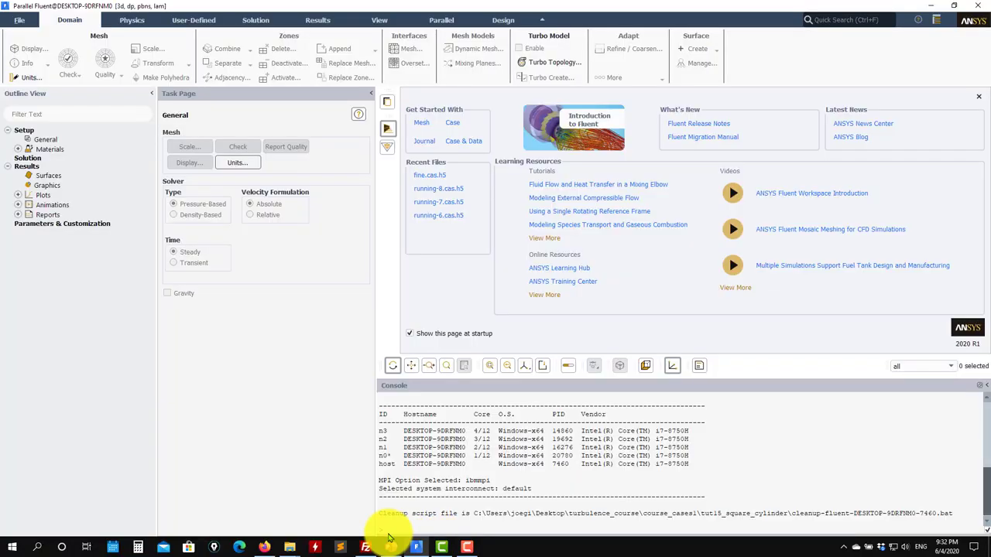
mouse_move(298, 544)
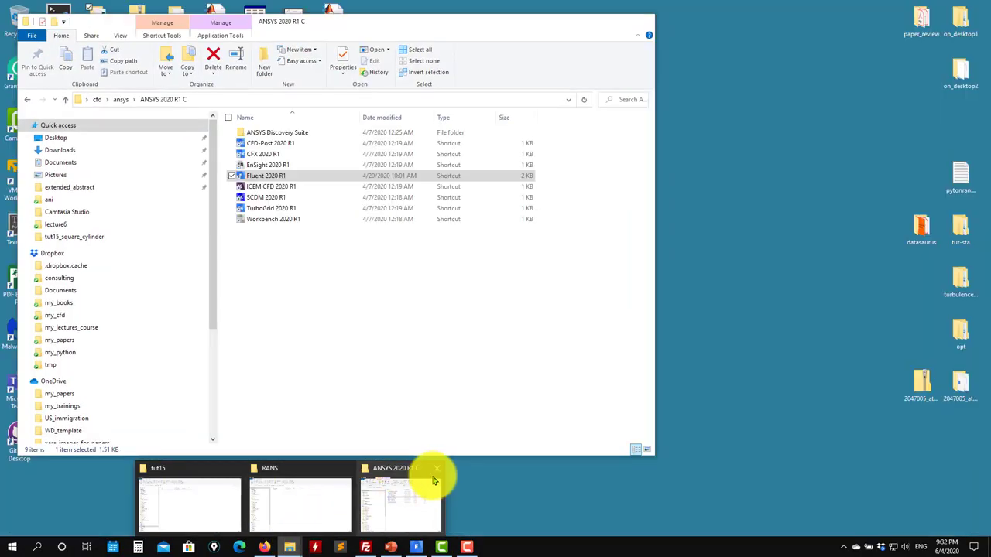
click(434, 469)
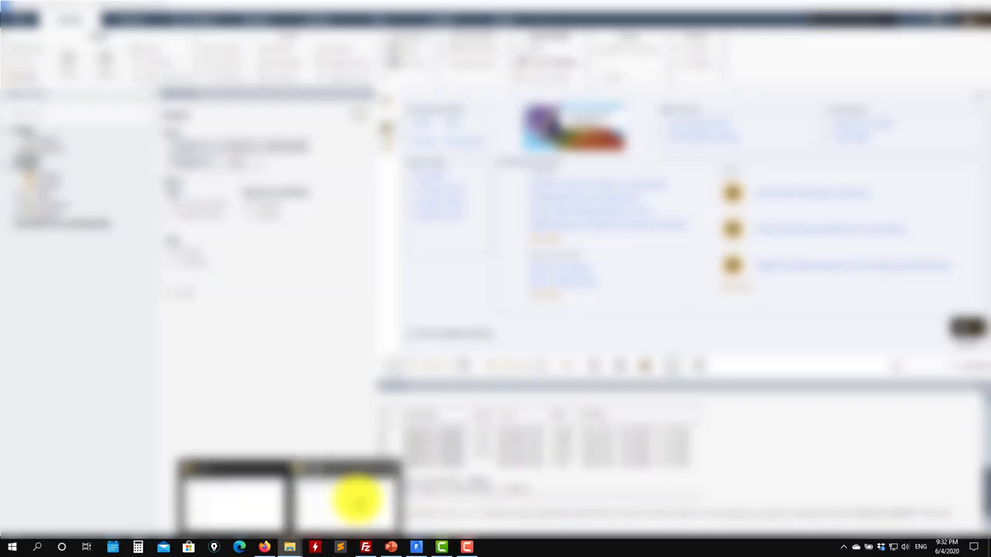
click(354, 495)
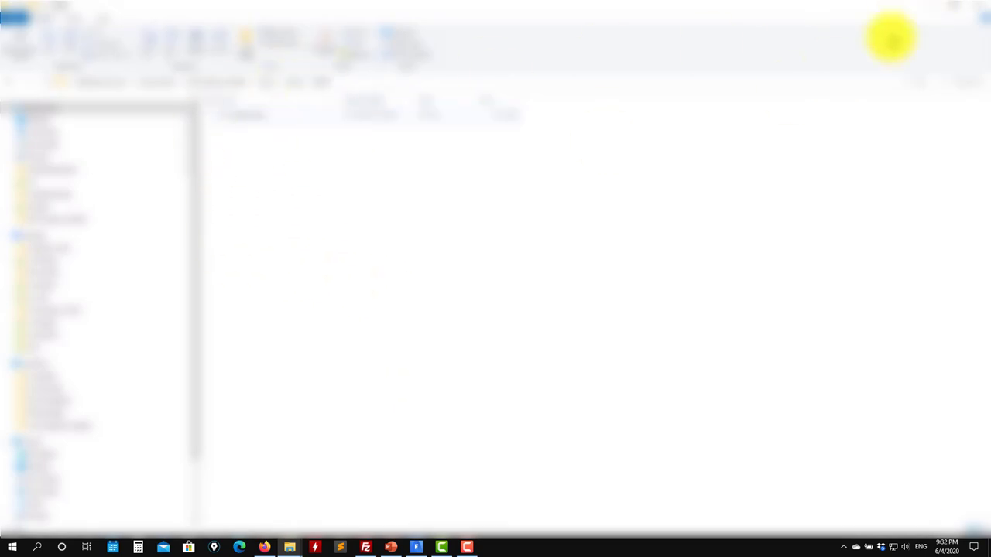
click(925, 14)
- Read the case file coarse.cas.h5 from the cases/coarse/RANS folder, with the mesh displayed after reading
click(21, 18)
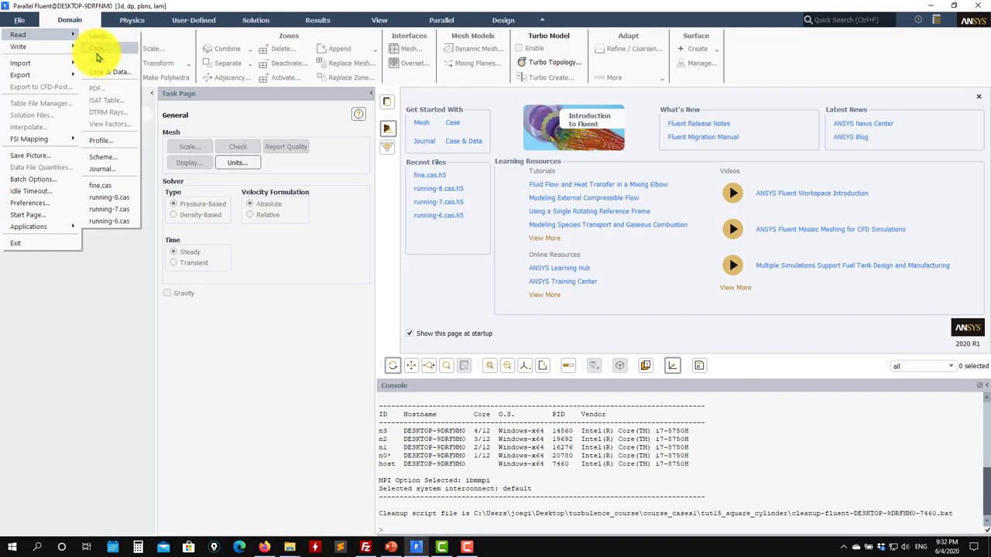
click(100, 34)
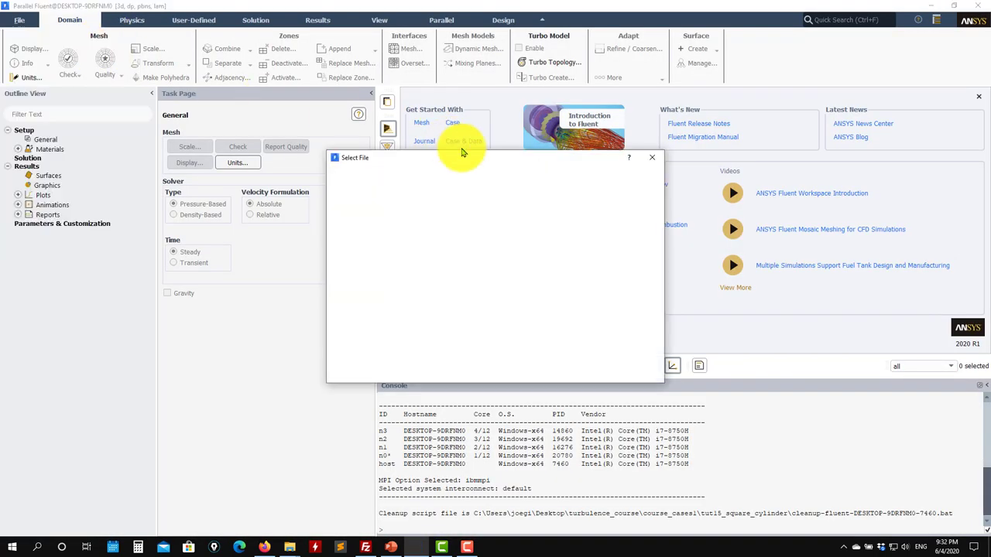
double_click(429, 204)
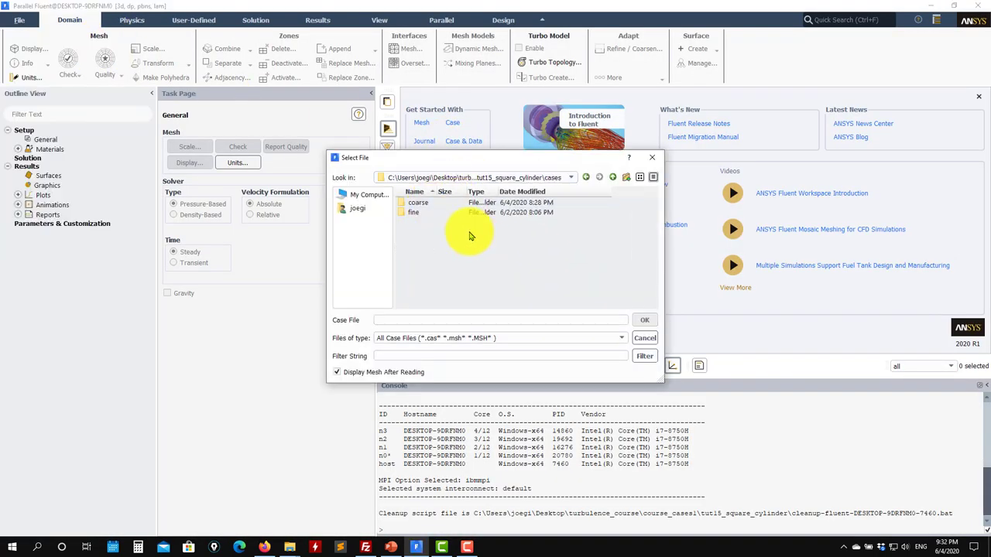
double_click(436, 202)
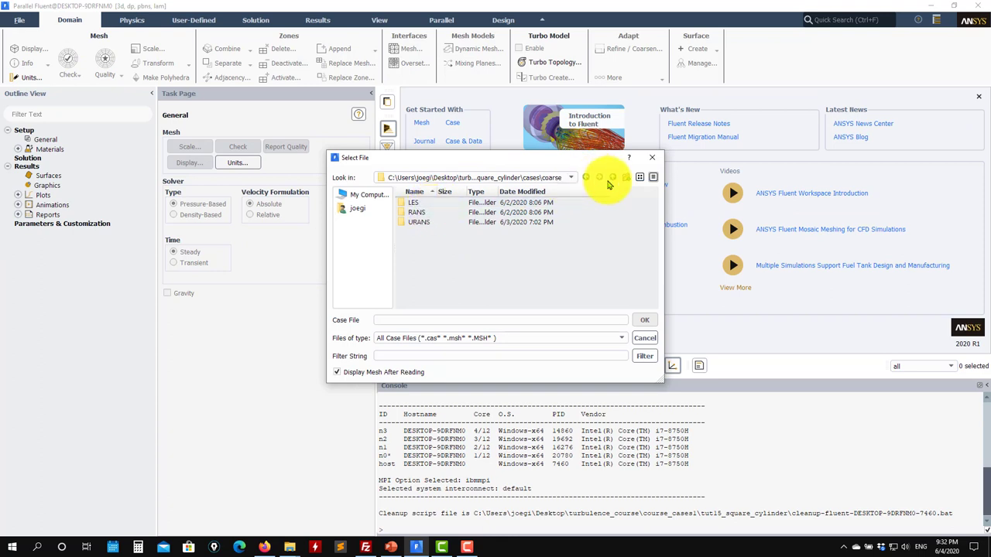
double_click(410, 213)
click(431, 203)
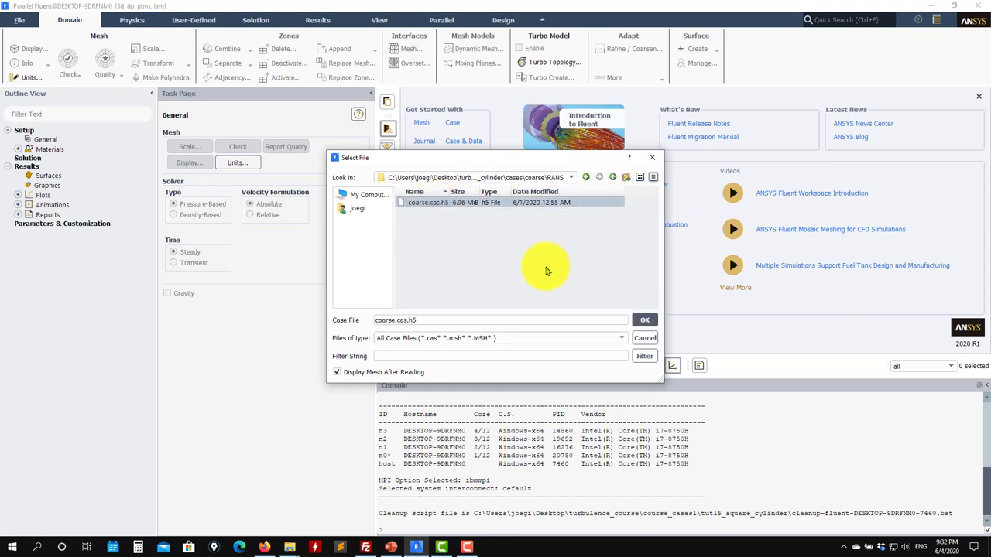
click(645, 321)
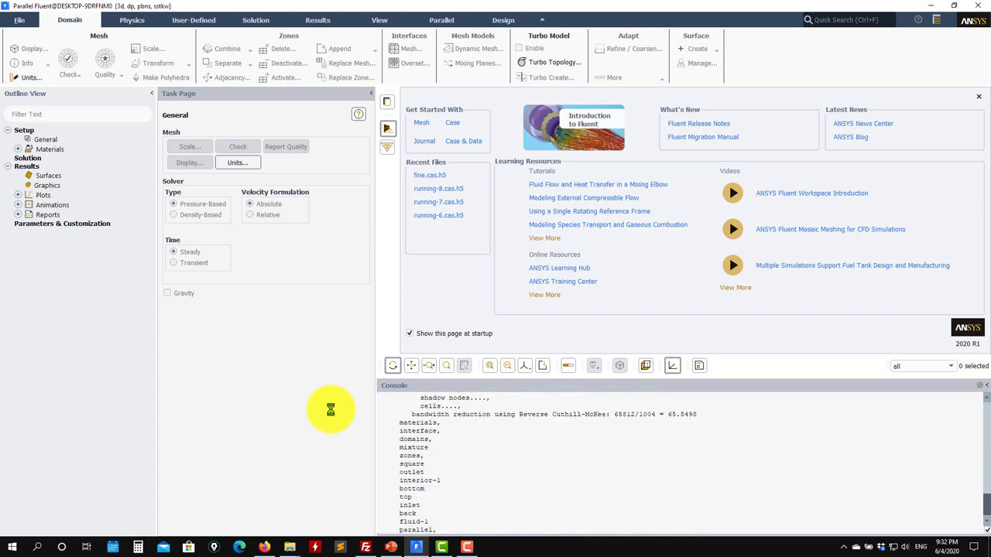
- Expand the boundary conditions and the periodic group to examine the periodic zone named back
drag(683, 139, 590, 267)
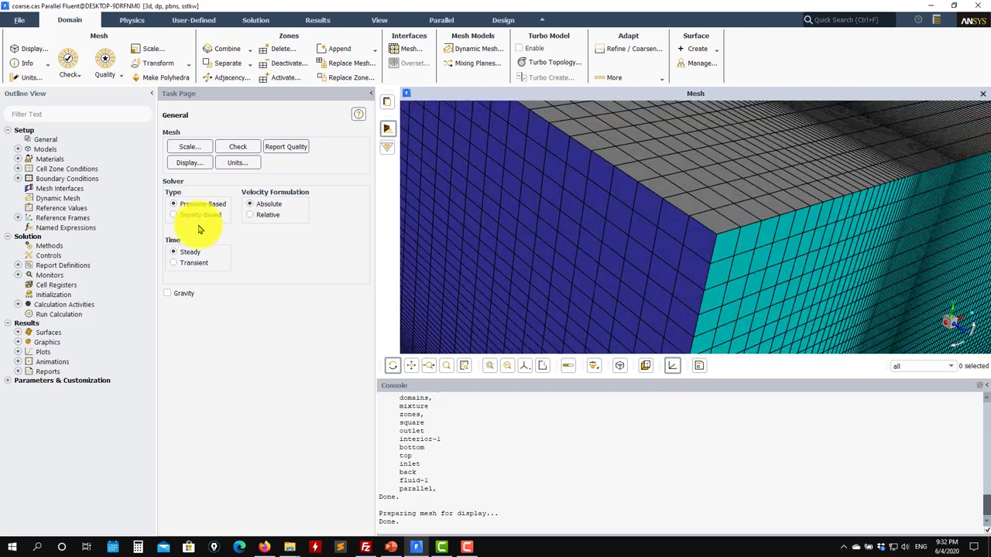
click(18, 179)
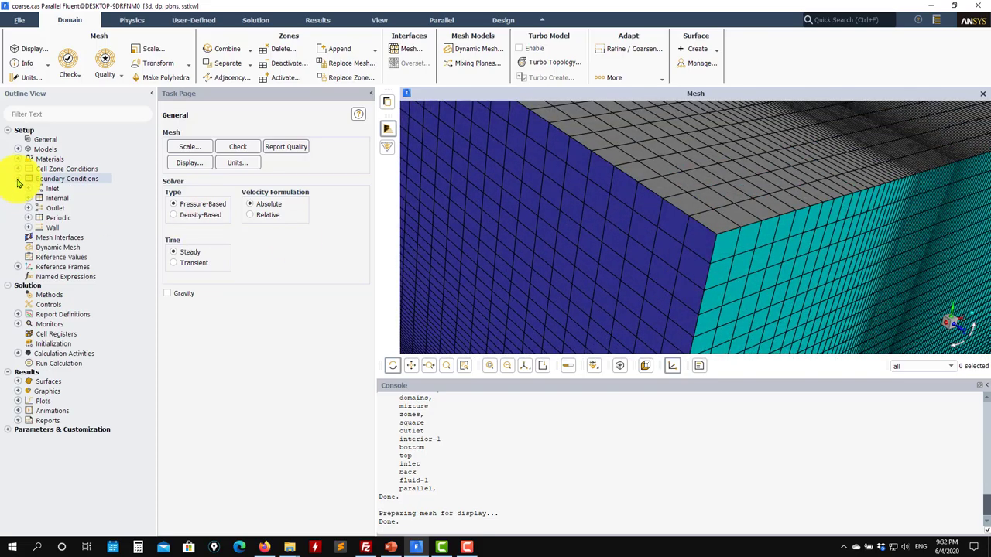
click(40, 220)
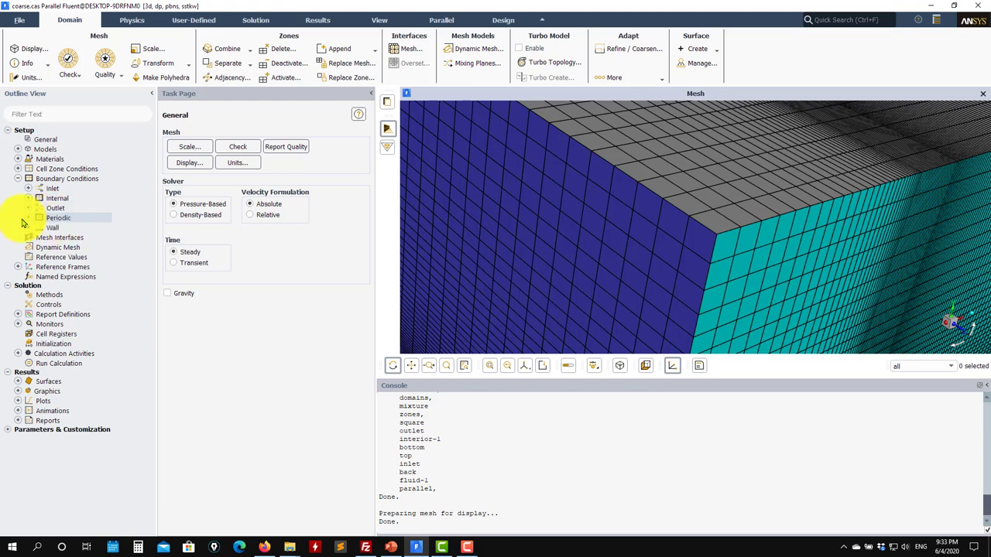
click(28, 220)
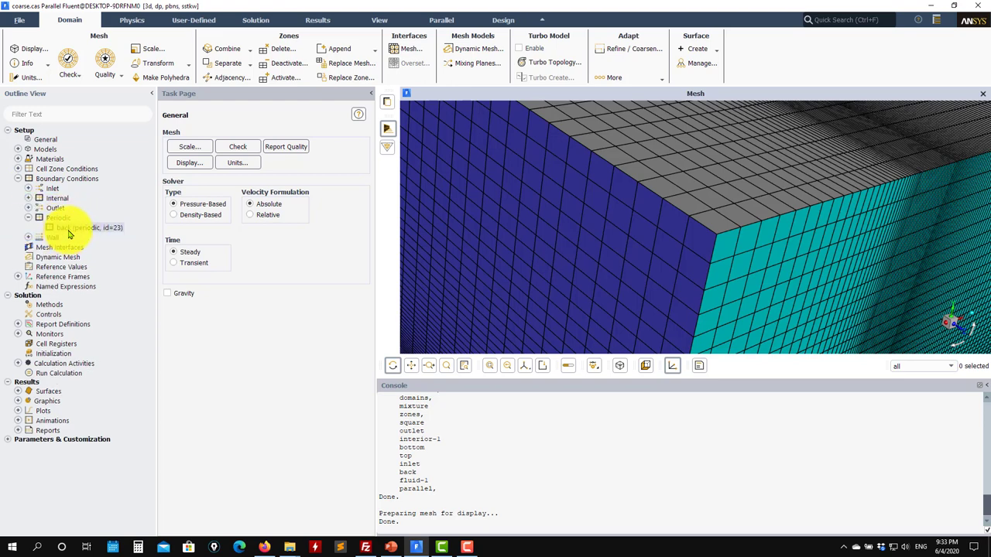
click(67, 199)
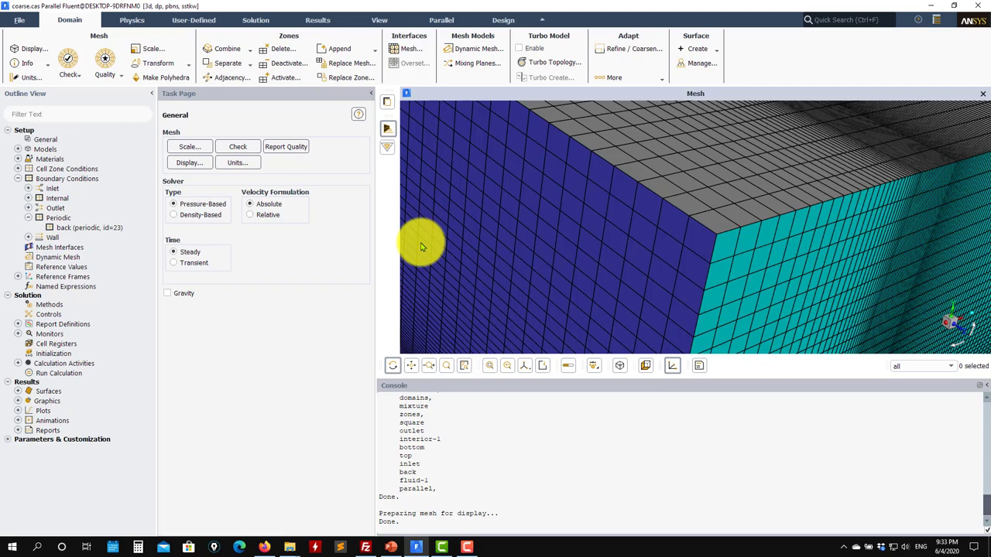
- Examine the mesh from several angles, including the refinement around the square cylinder and the domain's side faces
scroll(639, 248, down, 5)
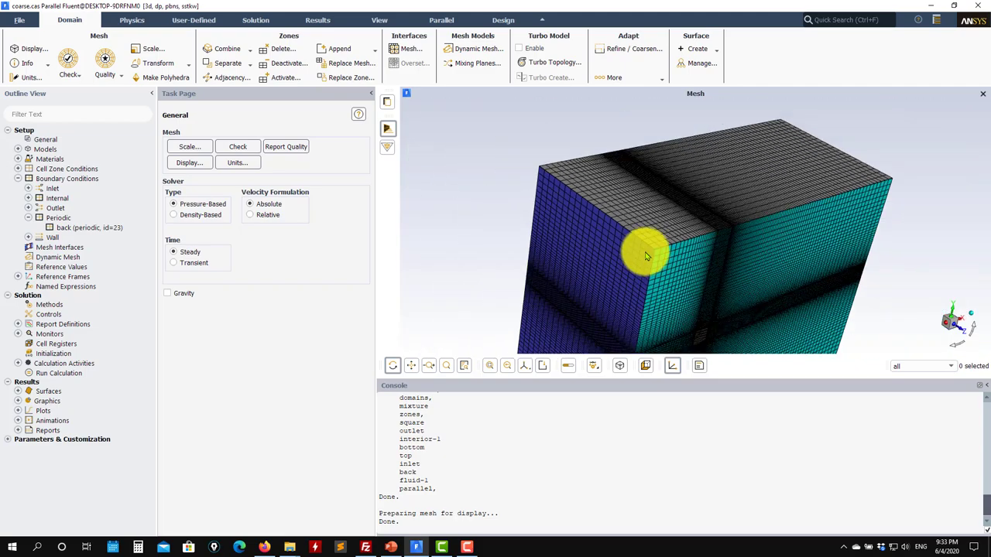
drag(694, 278, 581, 222)
scroll(581, 221, up, 10)
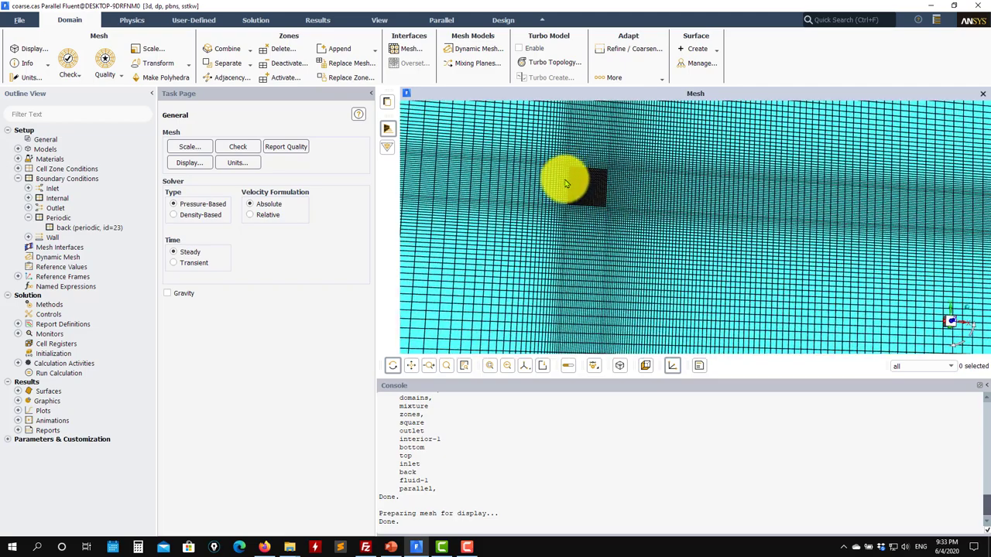
drag(700, 214, 573, 180)
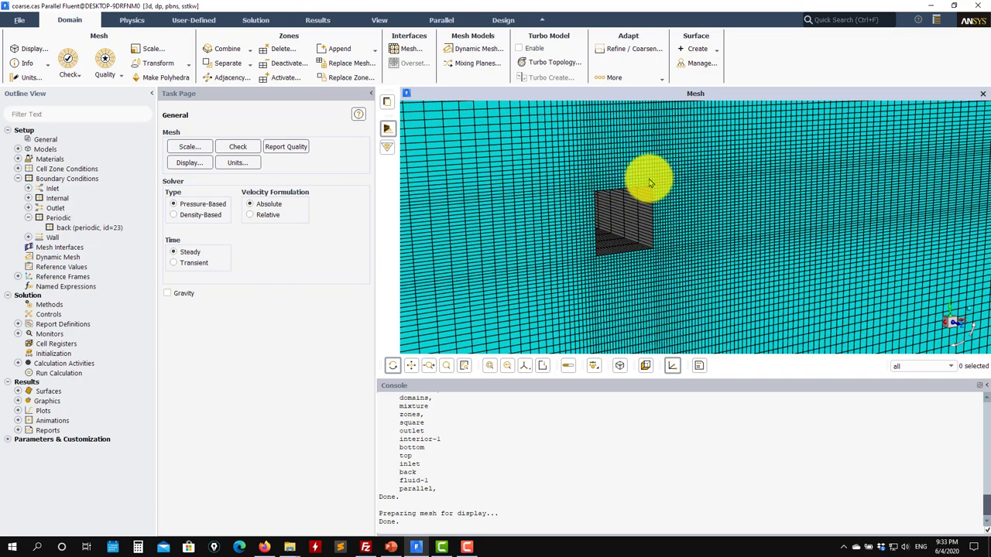
mouse_move(657, 188)
mouse_down()
mouse_move(621, 221)
mouse_move(690, 245)
mouse_move(627, 270)
mouse_move(661, 227)
mouse_move(670, 263)
mouse_move(714, 250)
mouse_move(635, 220)
mouse_up()
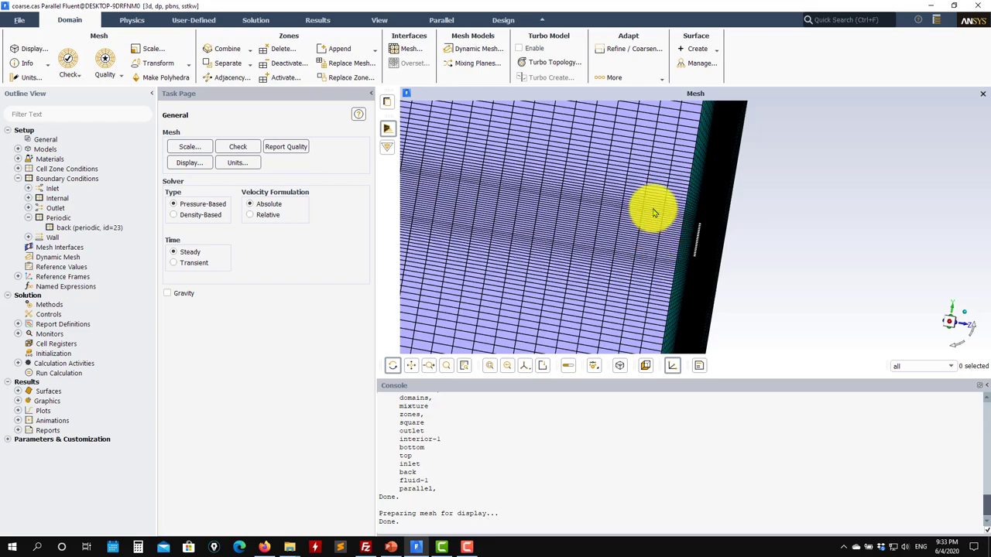
mouse_move(510, 219)
mouse_down()
mouse_move(630, 250)
mouse_move(546, 250)
mouse_move(562, 258)
mouse_move(696, 240)
mouse_move(699, 254)
mouse_move(681, 230)
mouse_move(666, 274)
mouse_move(724, 270)
mouse_move(593, 248)
mouse_move(644, 235)
mouse_move(529, 210)
mouse_move(586, 222)
mouse_move(597, 255)
mouse_move(646, 255)
mouse_move(653, 143)
mouse_up()
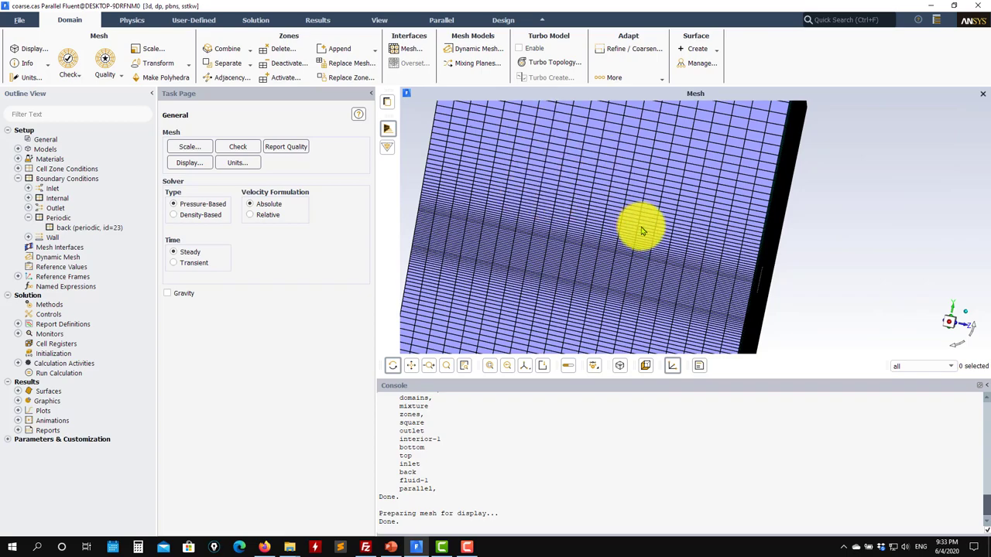
drag(639, 225, 568, 232)
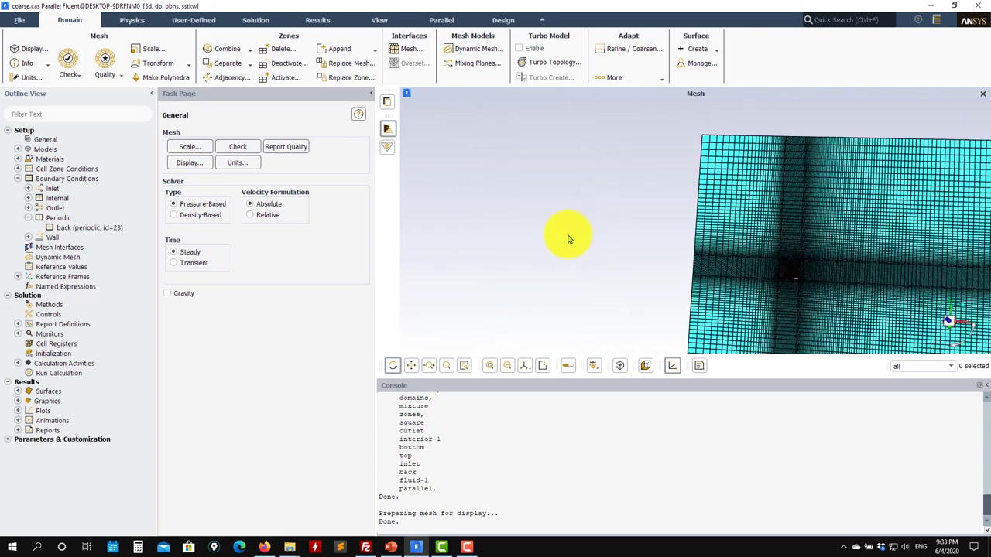
- Review the viscous model settings, keeping k-omega SST, and expand the fluid materials list
click(18, 150)
double_click(78, 178)
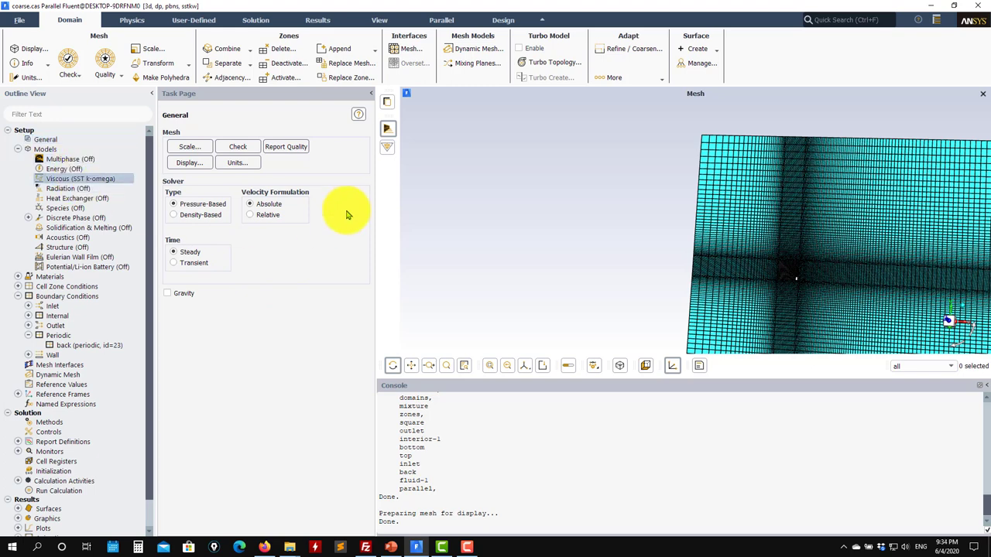
drag(227, 254, 329, 114)
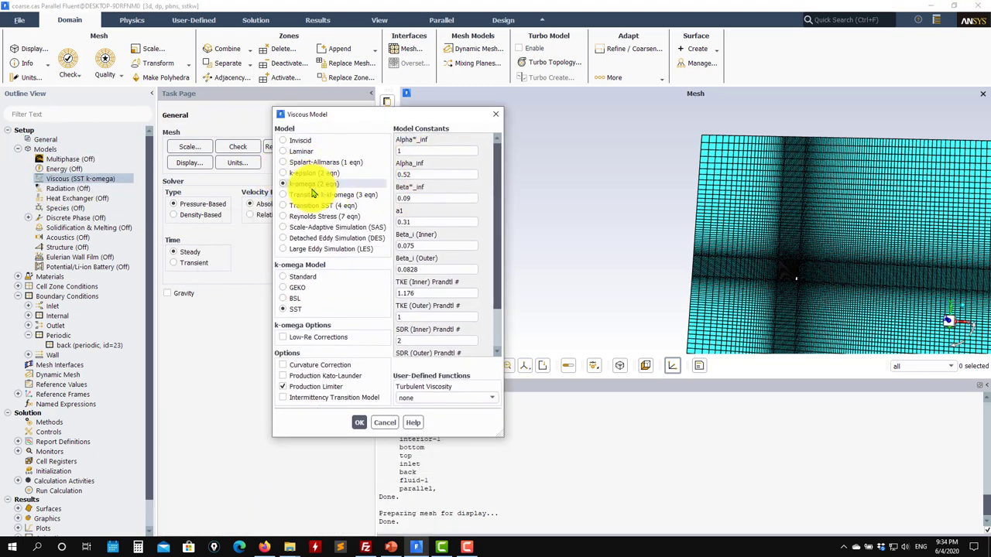
click(356, 423)
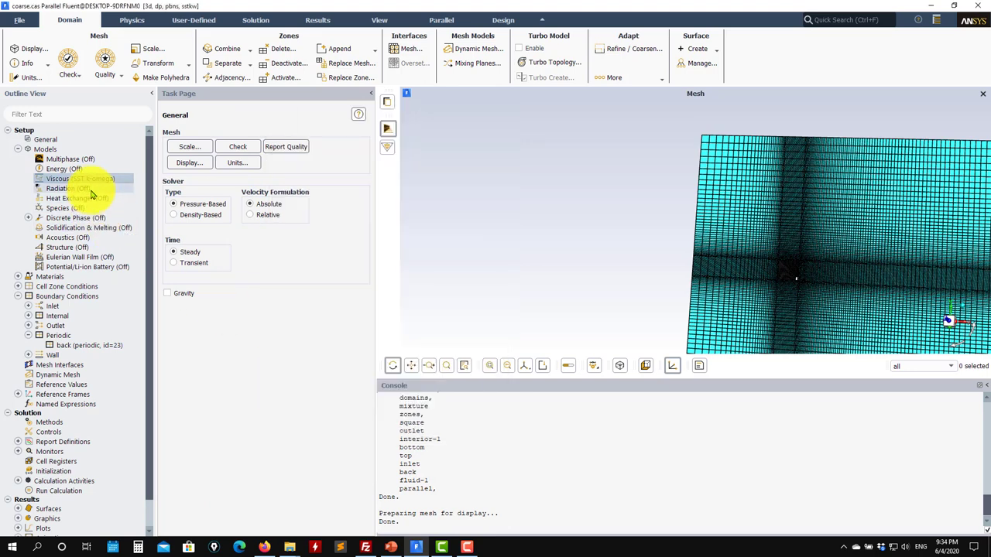
click(17, 276)
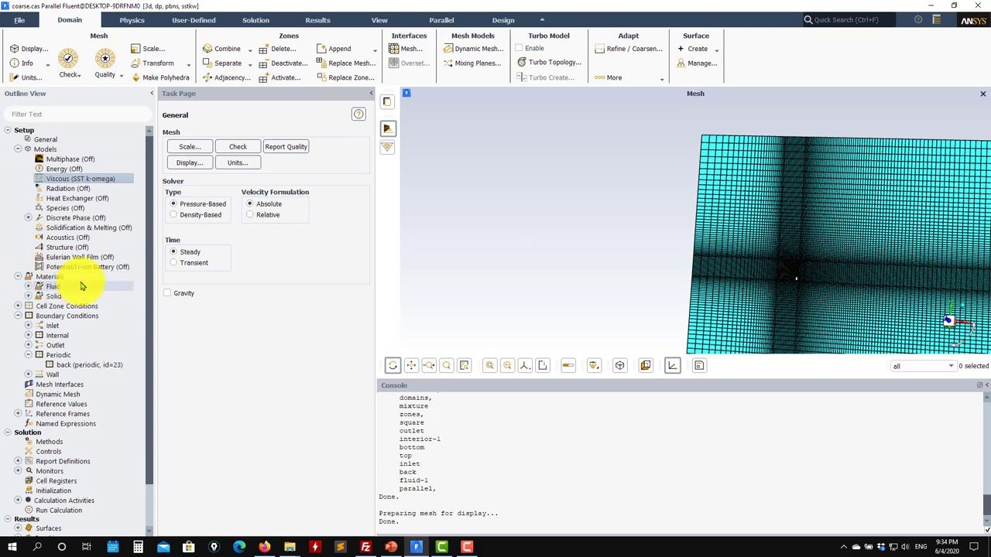
click(29, 286)
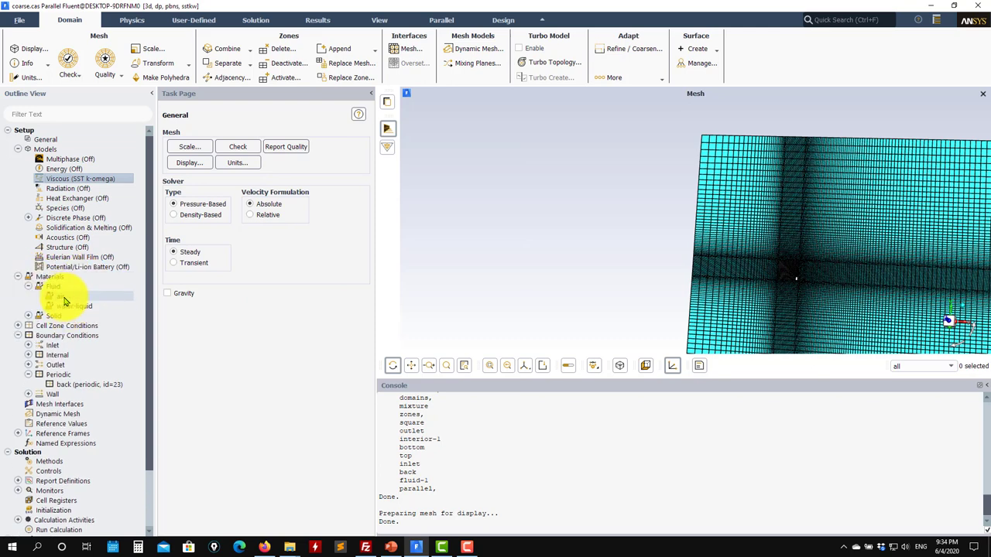
- Check the prese_gif.pptx presentation, then switch to File Explorer and open the other presentation from the tutorial folder
click(384, 548)
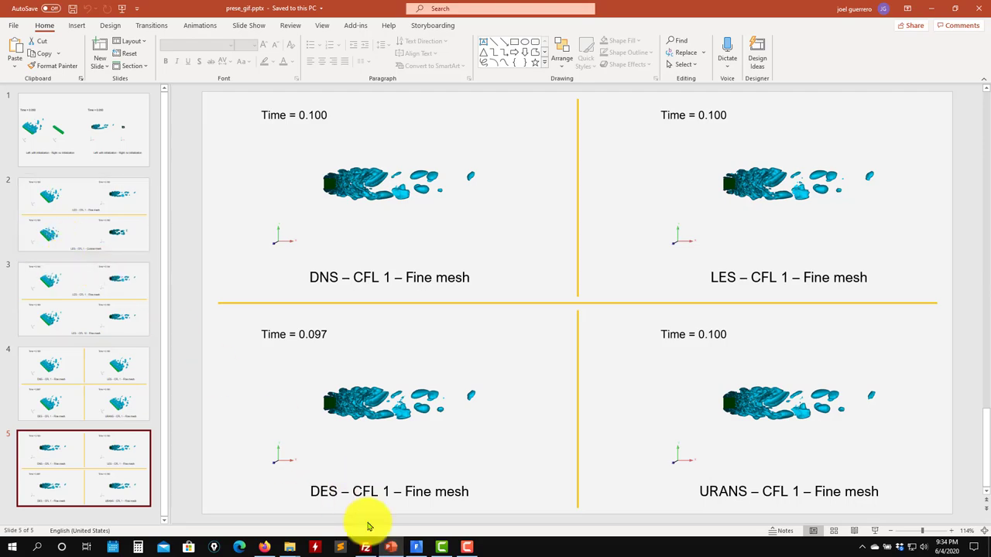
click(399, 550)
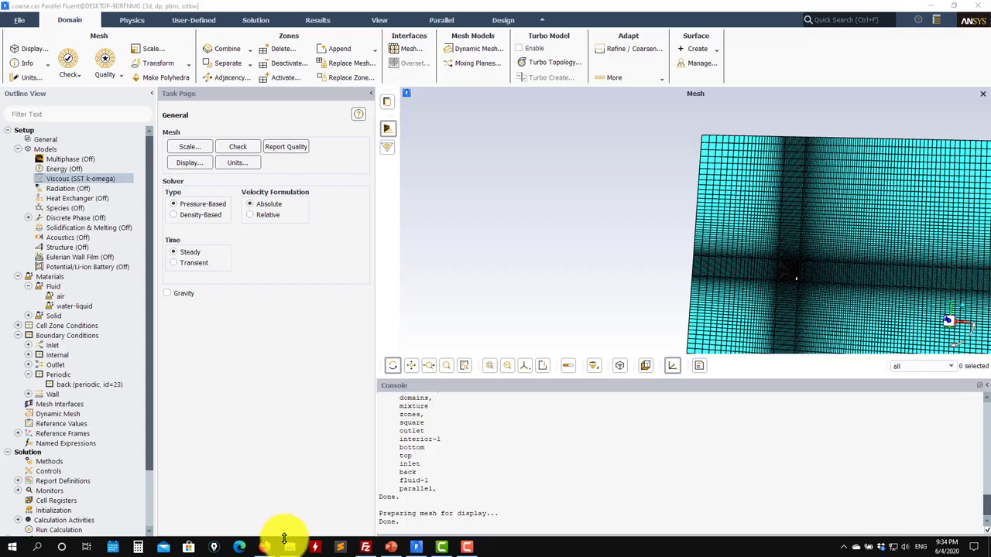
mouse_move(270, 542)
click(336, 498)
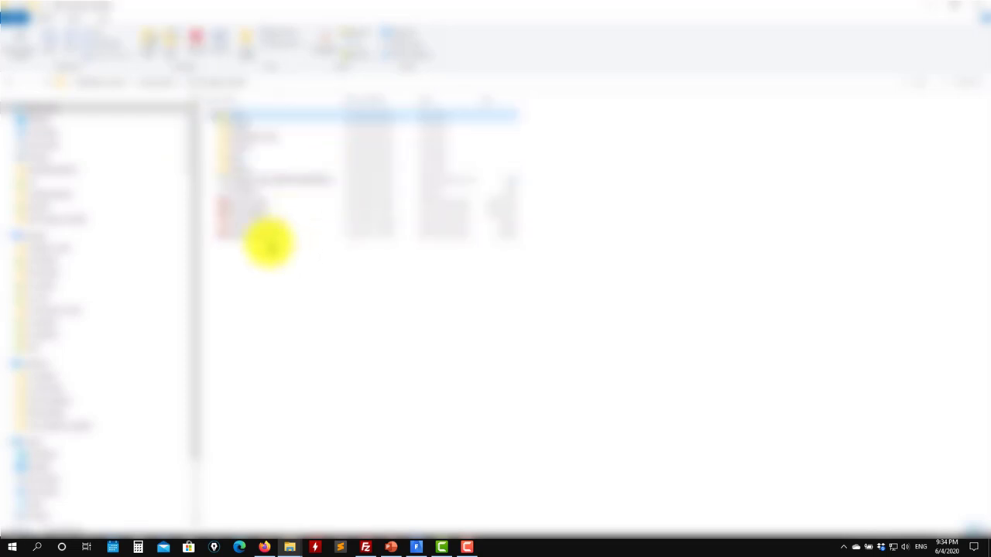
click(262, 232)
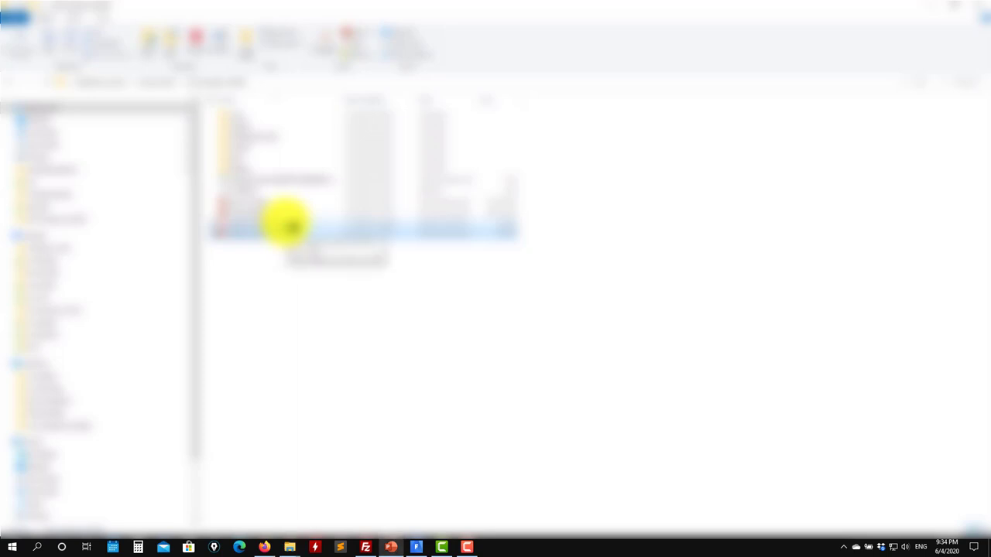
double_click(288, 226)
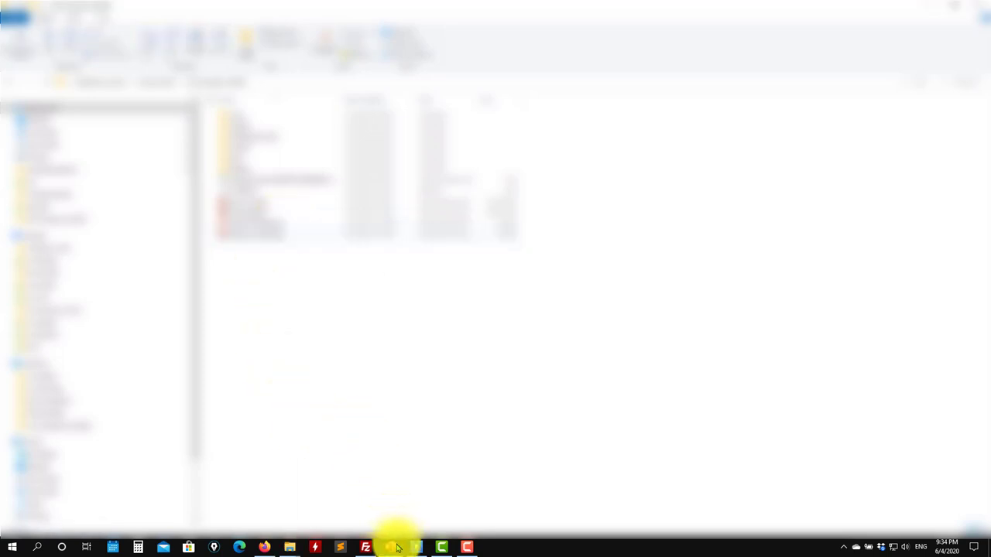
- Switch to the opened PowerPoint presentation and examine the Square cylinder slide with the case description
mouse_move(392, 542)
click(443, 507)
click(78, 259)
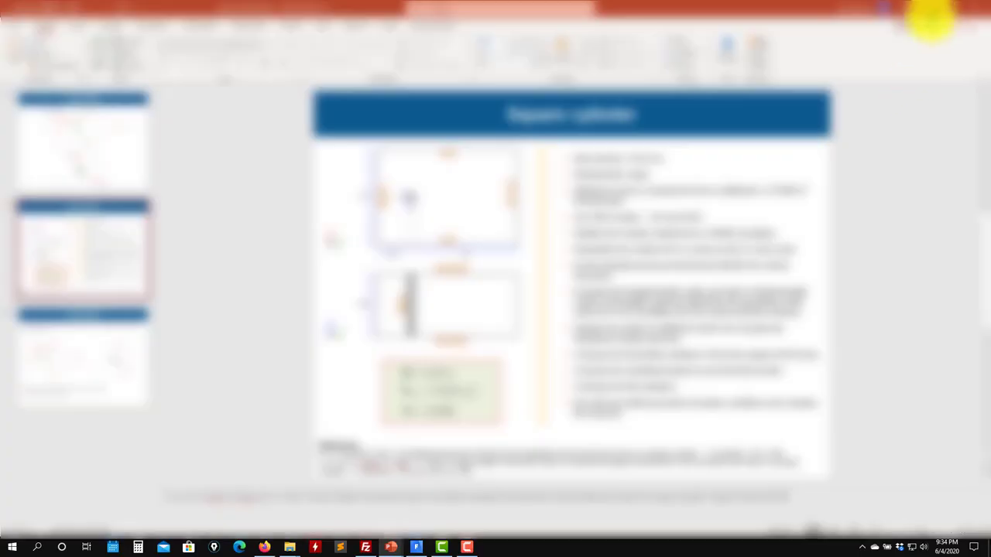
click(916, 16)
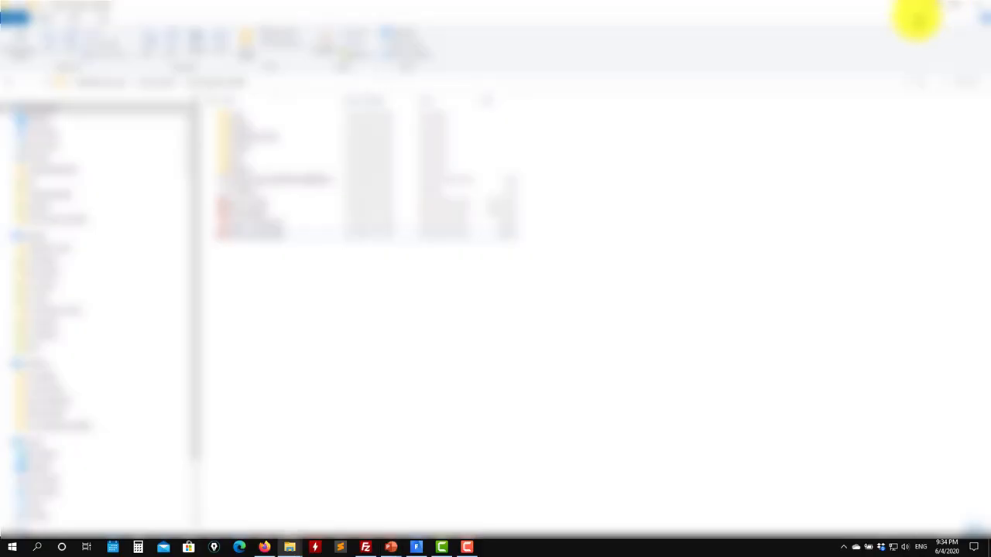
click(392, 549)
click(436, 504)
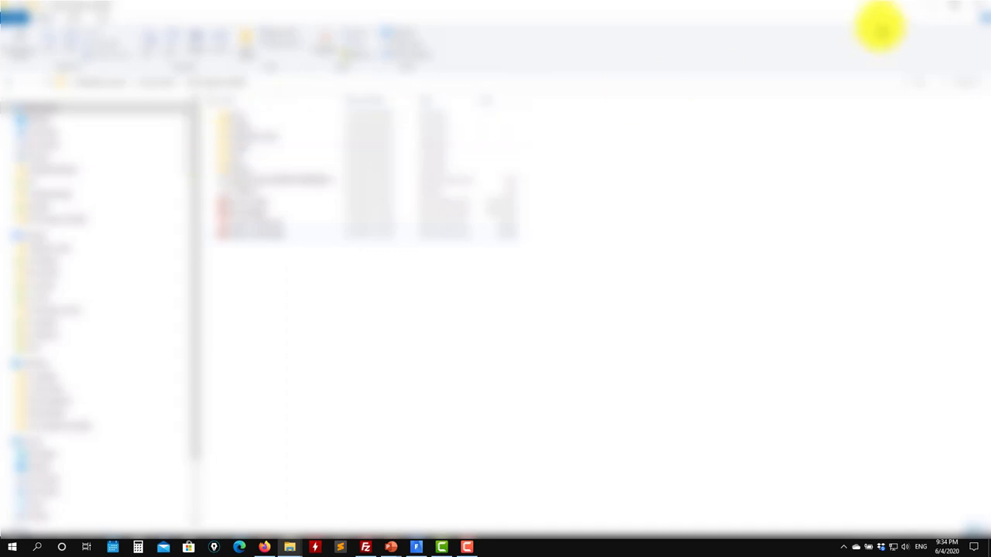
- Switch back to Fluent and review the density and viscosity of the water-liquid material, leaving them unchanged
click(919, 11)
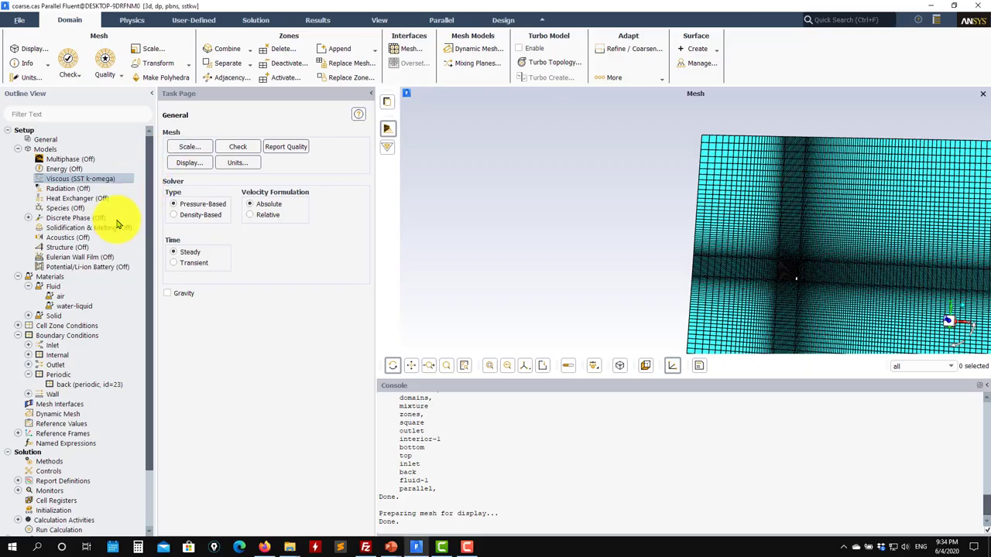
double_click(70, 307)
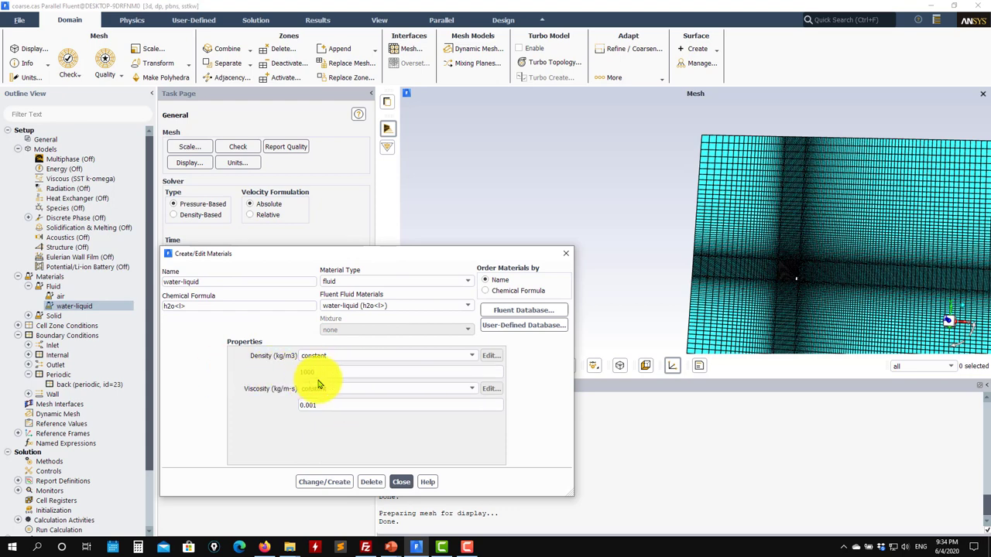
click(400, 482)
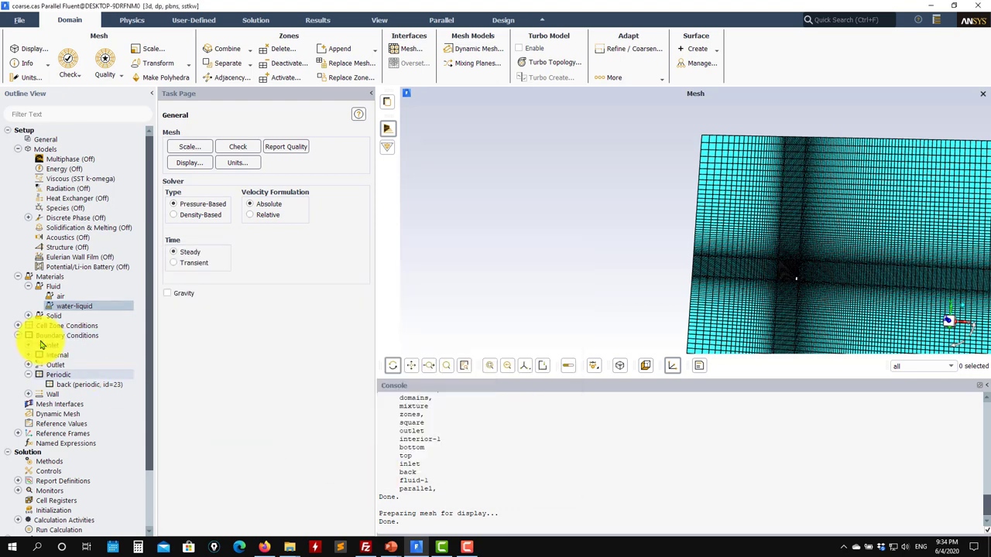
- List the boundary condition zones and open the inlet zone's velocity inlet settings for review
click(19, 329)
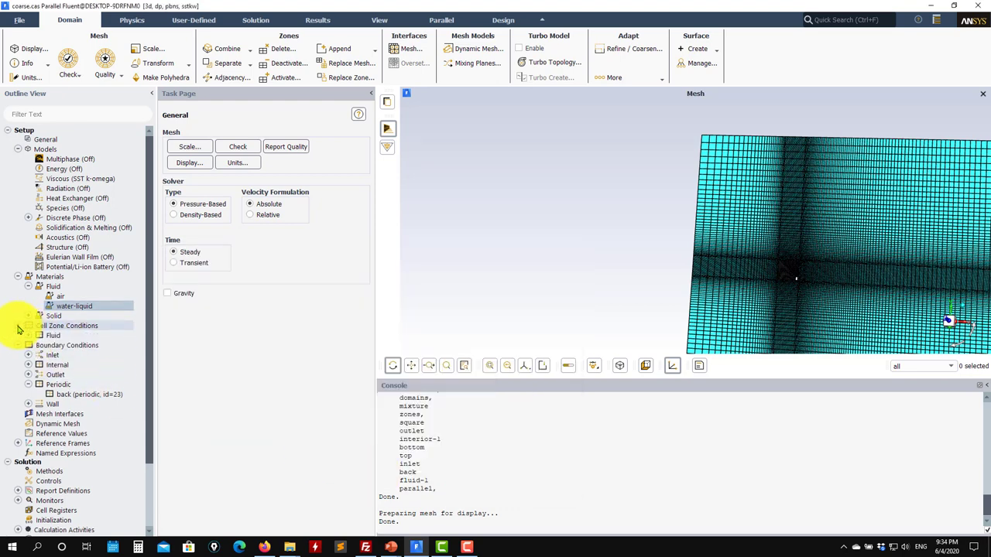
click(27, 355)
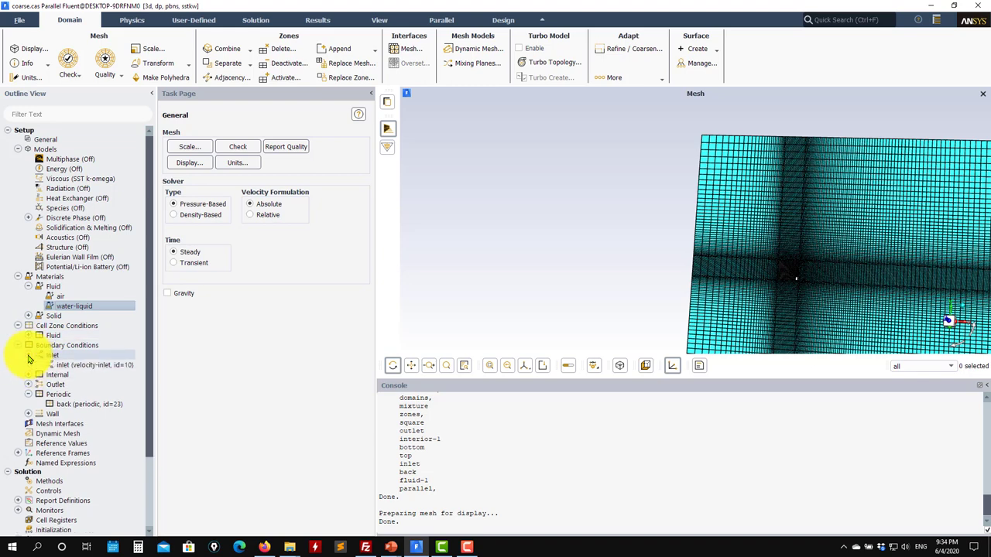
double_click(77, 345)
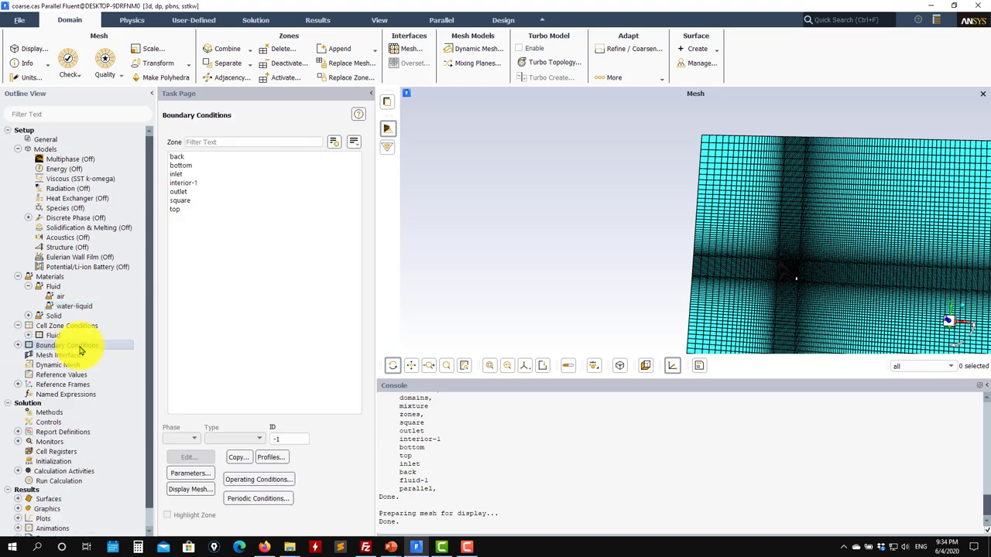
click(181, 174)
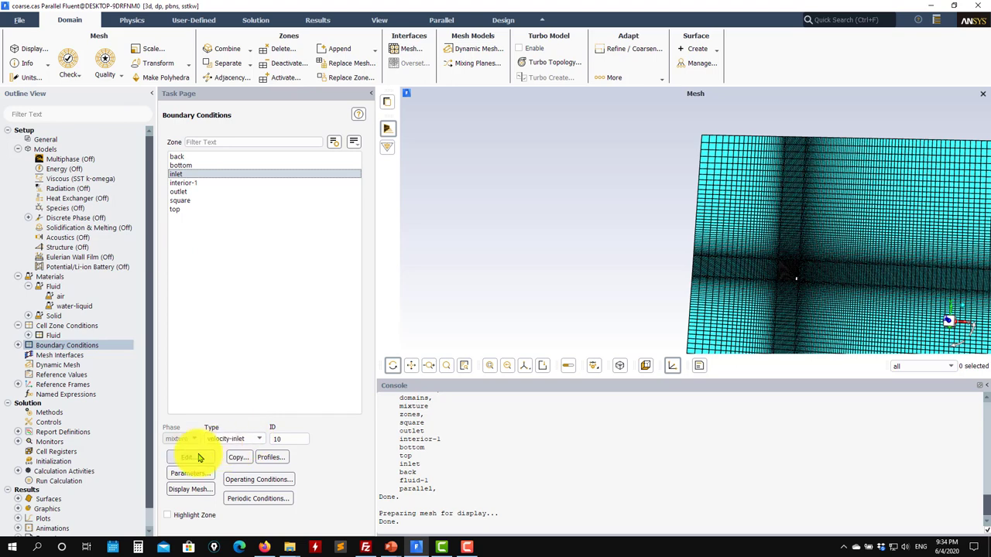
click(190, 457)
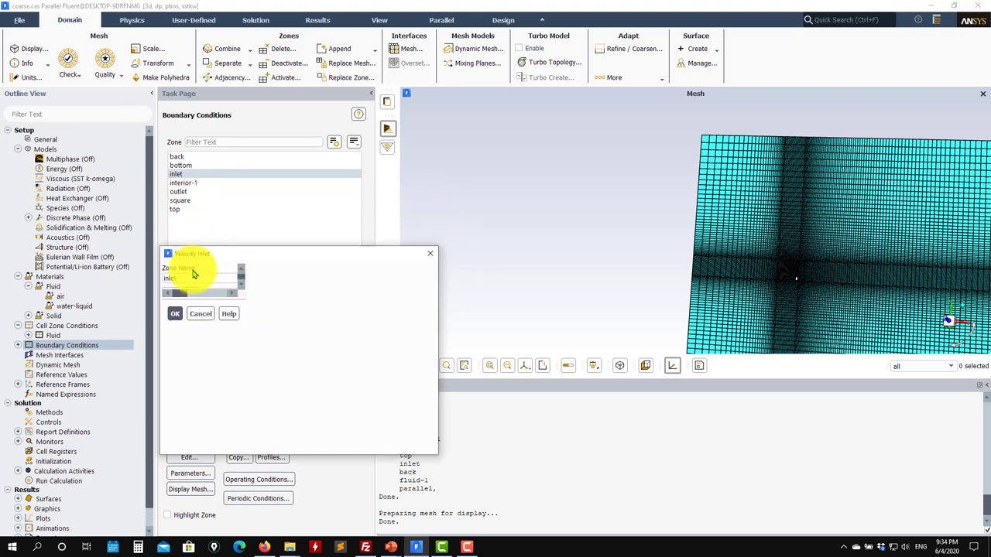
drag(288, 264, 385, 141)
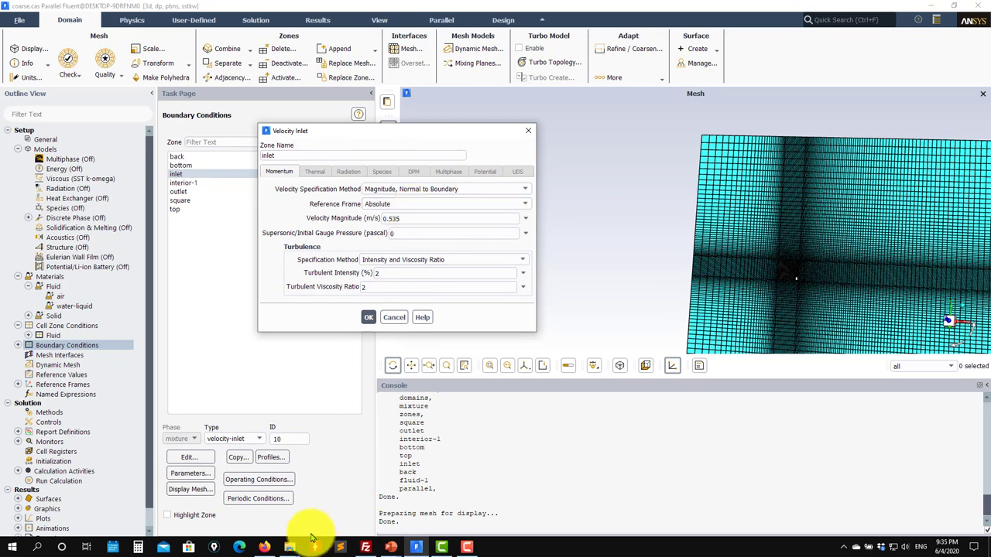
- Check the Tutorial 15 references in Firefox, then return to Fluent, review the inlet's turbulence settings and close them without changes
click(264, 548)
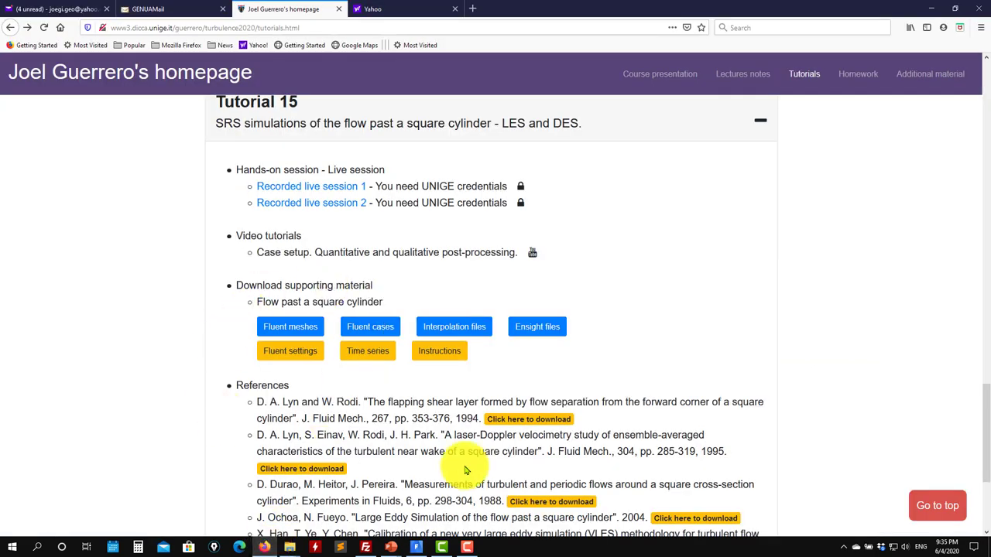
scroll(265, 365, down, 3)
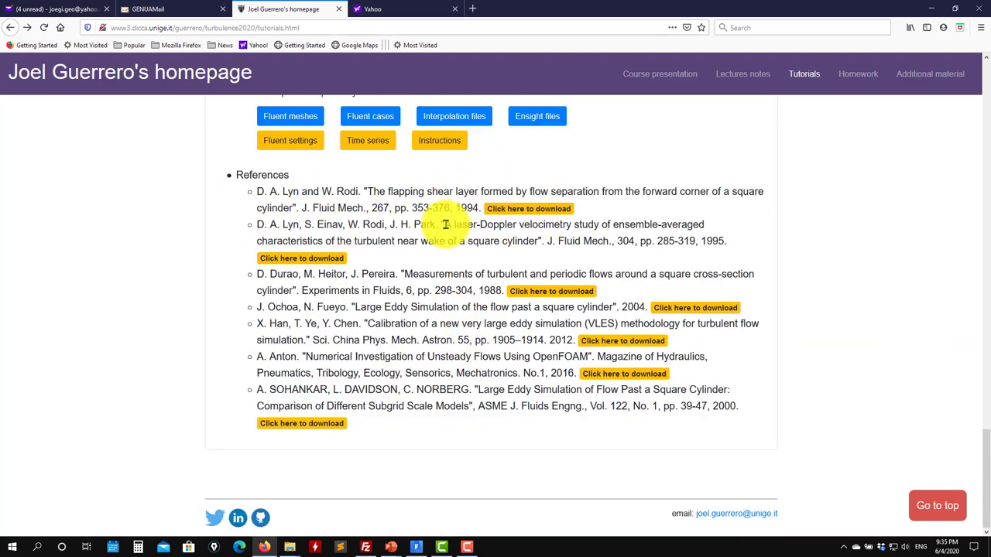
click(937, 6)
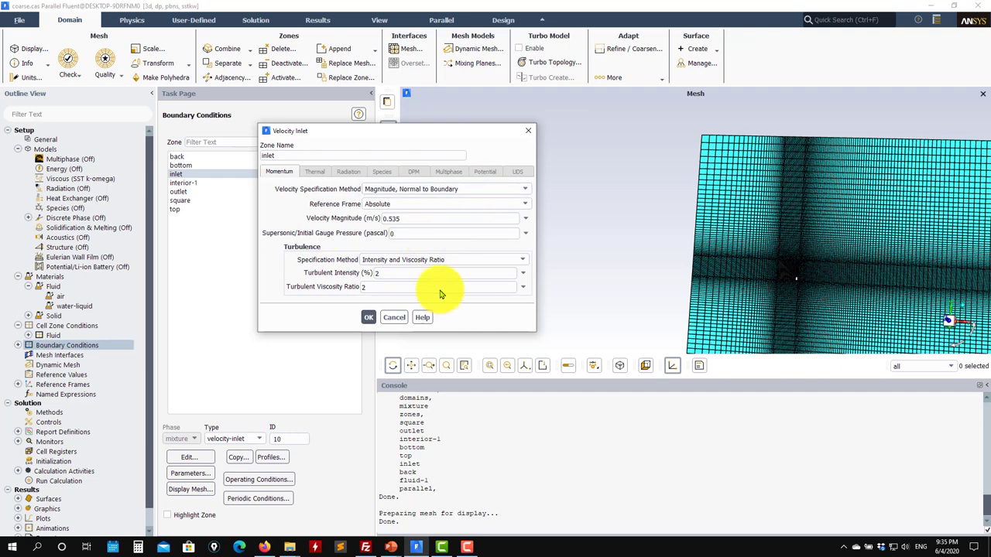
click(378, 288)
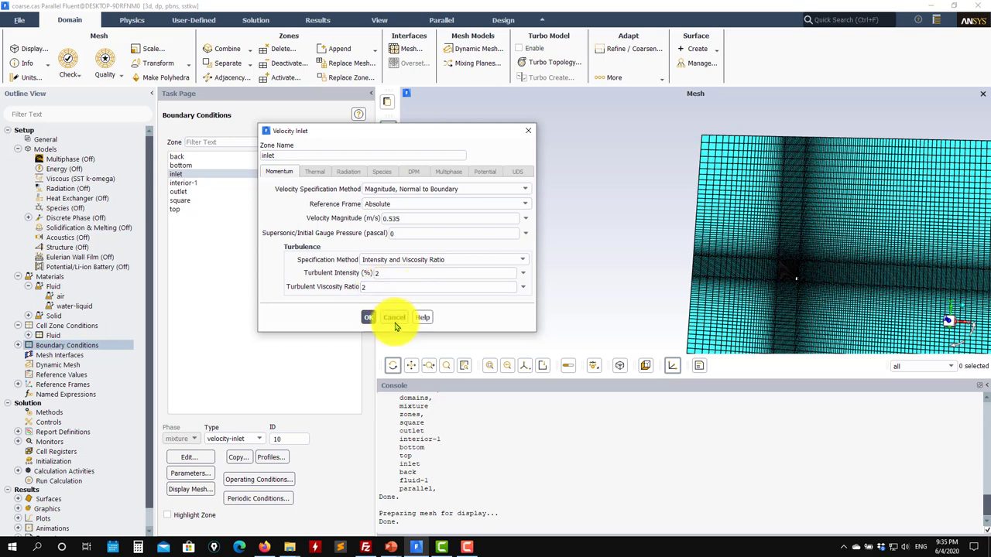
click(397, 322)
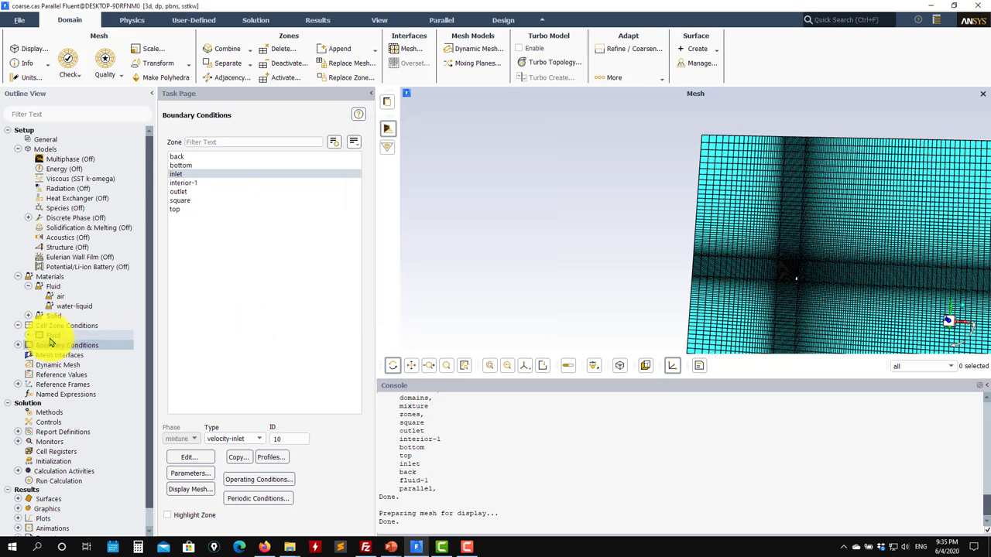
- Check the boundary types assigned to the outlet, top and bottom zones
click(195, 192)
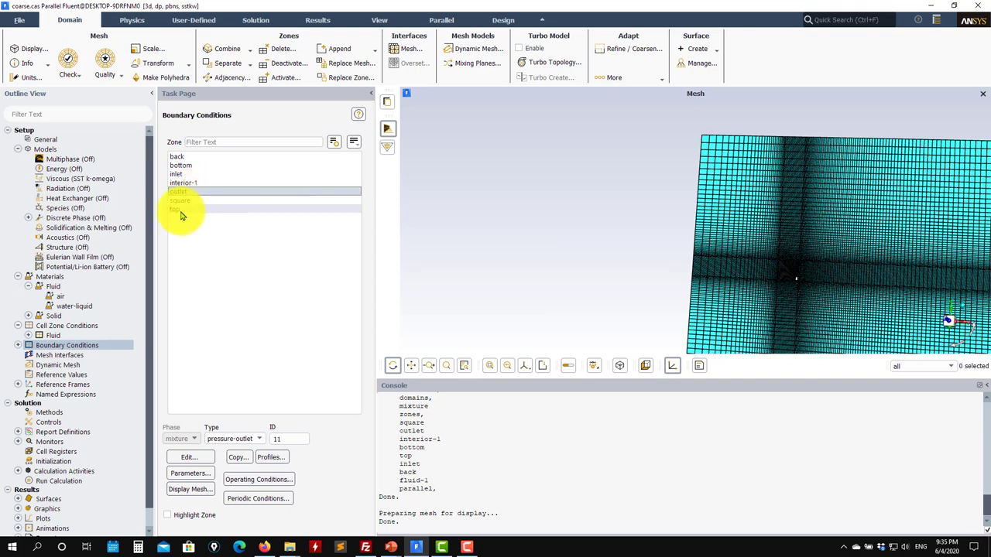
click(181, 209)
click(190, 165)
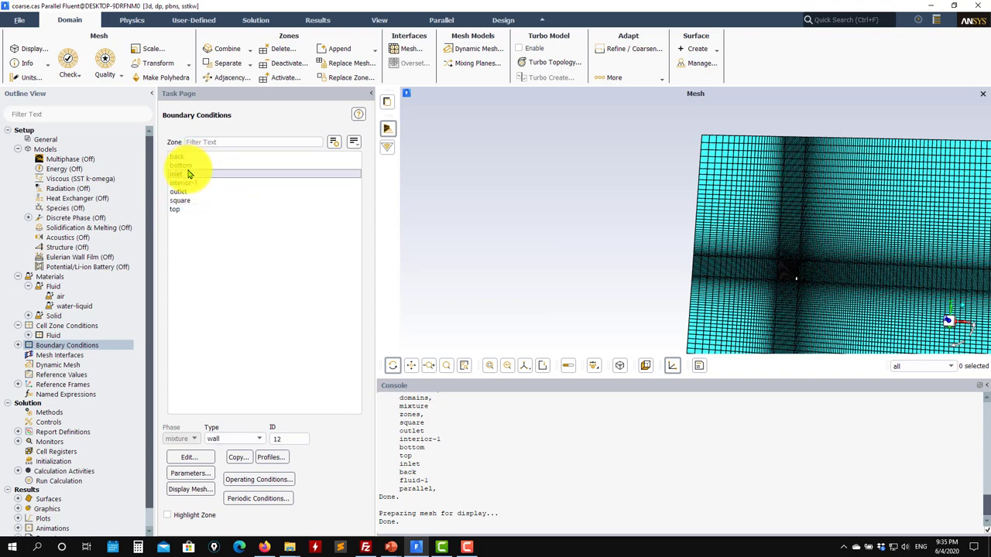
click(178, 210)
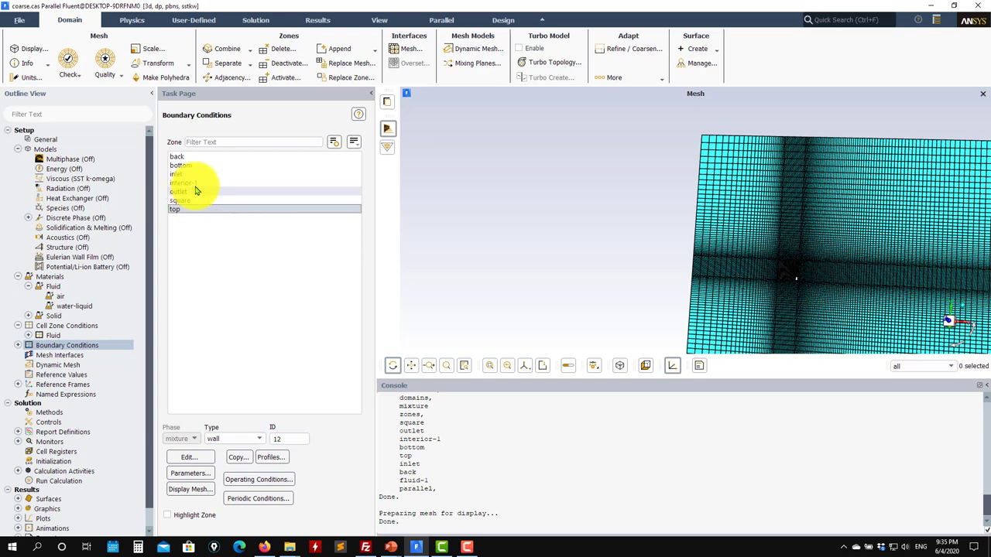
- Review the bottom wall's shear condition, shear stress components and roughness settings, and close them without changes
click(190, 166)
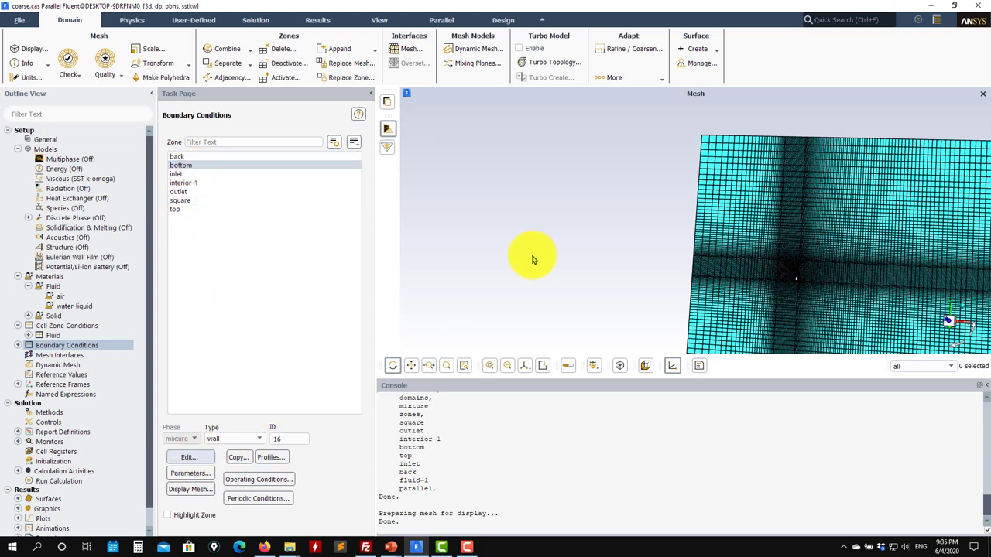
click(189, 457)
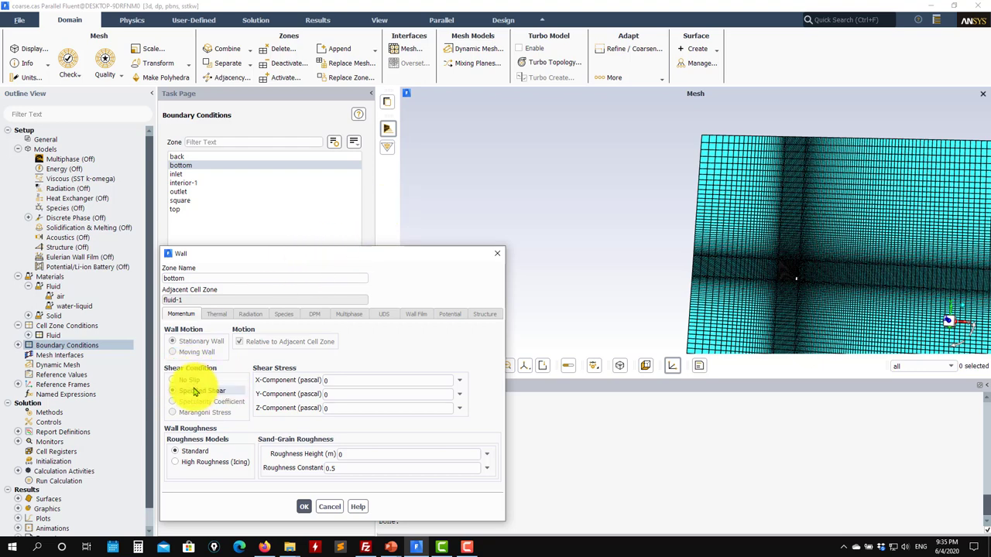
click(380, 394)
click(304, 508)
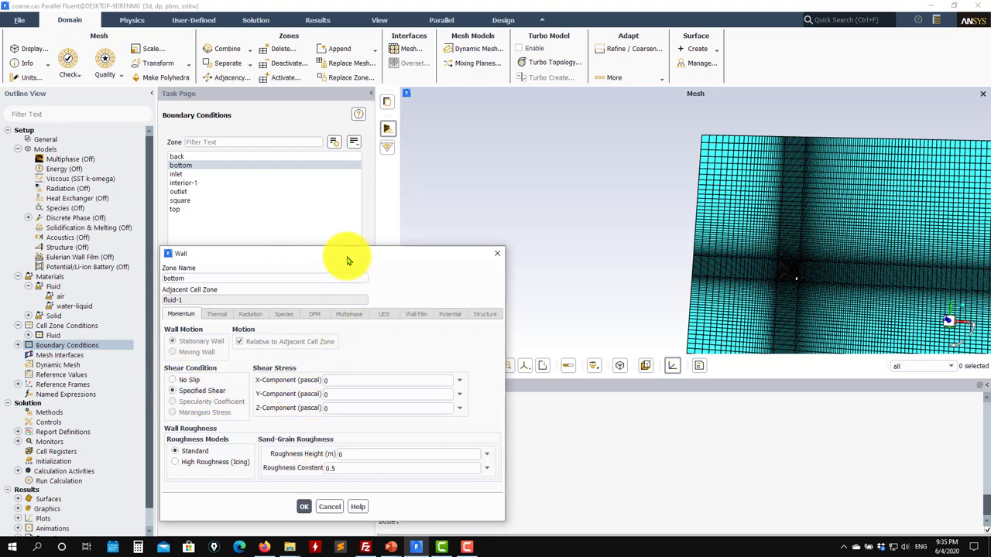
drag(352, 253, 537, 118)
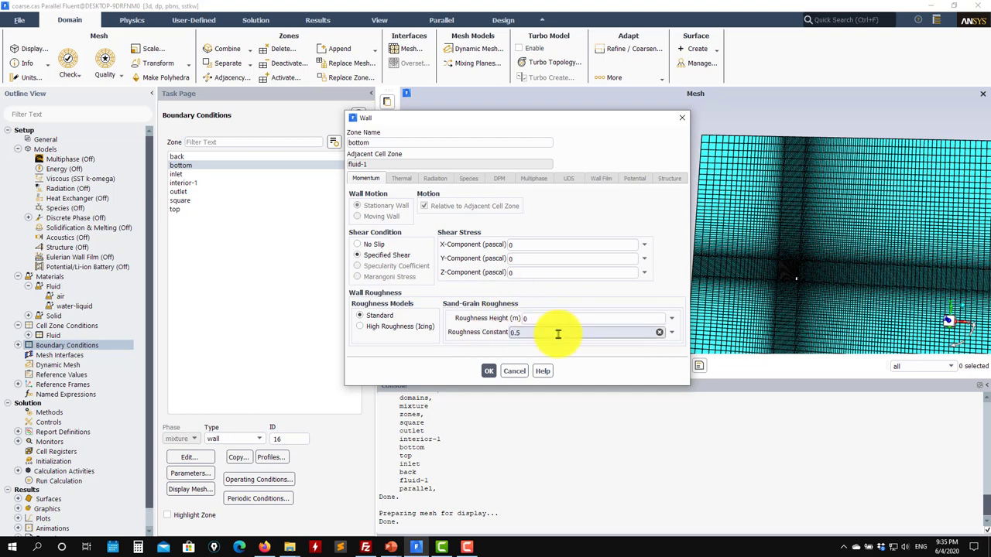
click(514, 373)
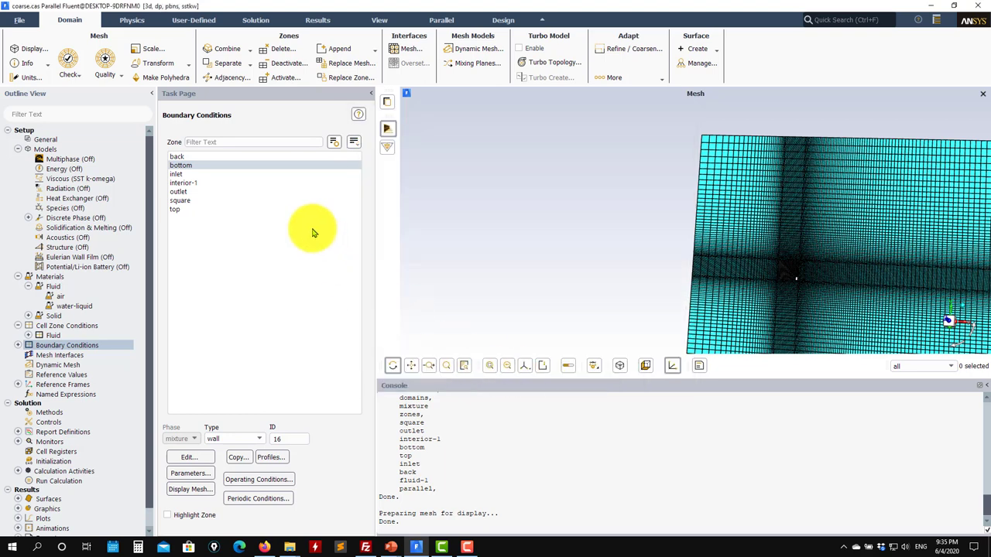
- Review the momentum settings of the square wall, including its shear condition, and accept them as they are
click(183, 202)
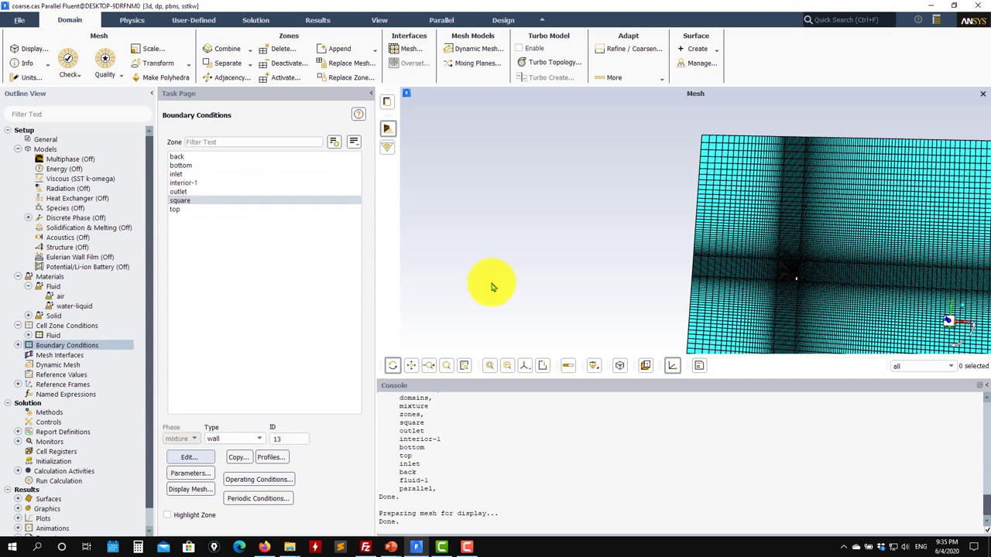
click(187, 457)
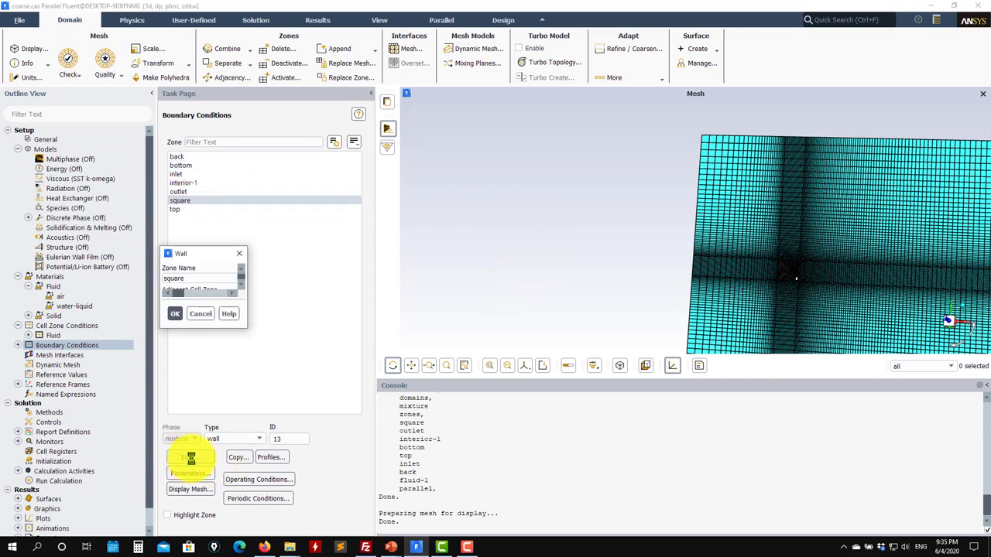
drag(353, 263, 533, 118)
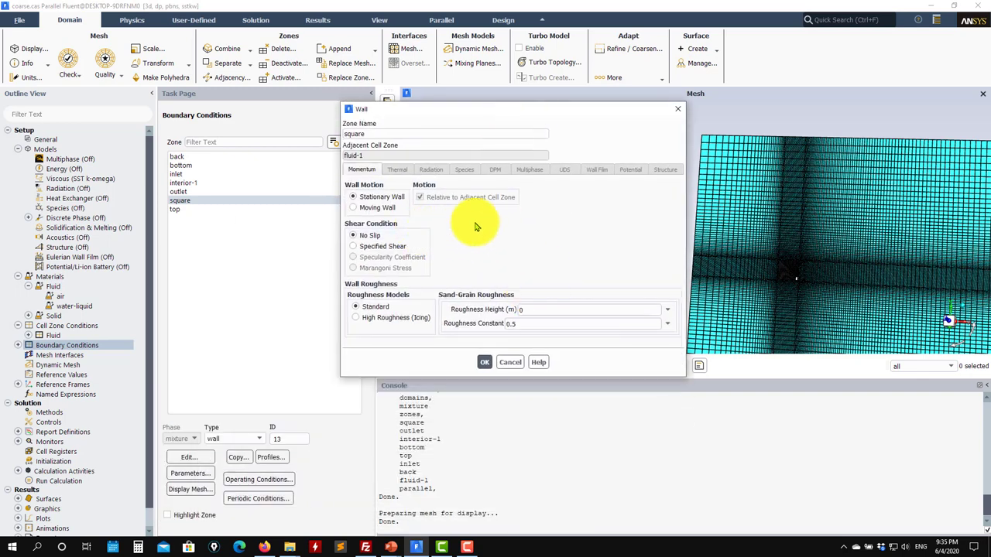
click(485, 361)
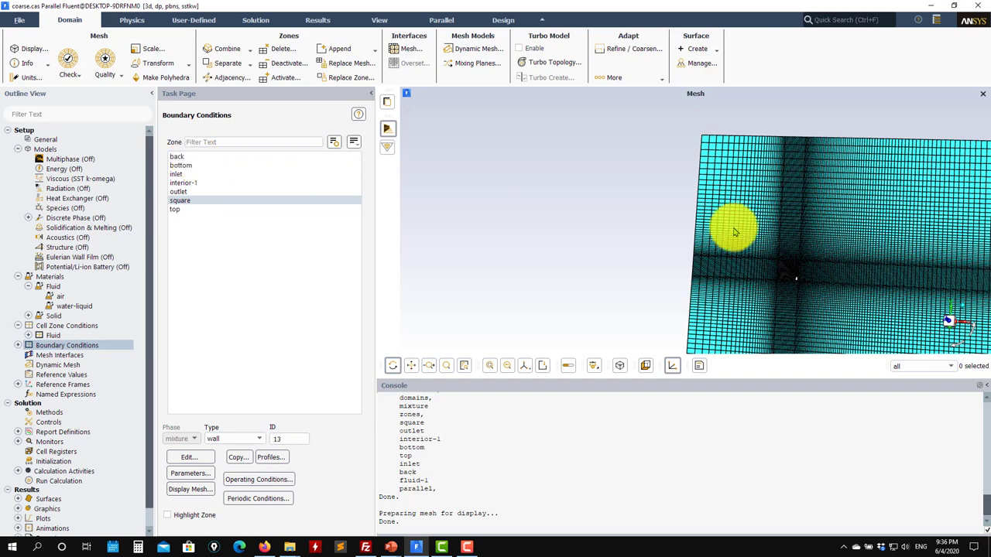
- Examine the domain's side faces in the mesh and review the back zone's periodic type without changing it
drag(730, 222, 695, 161)
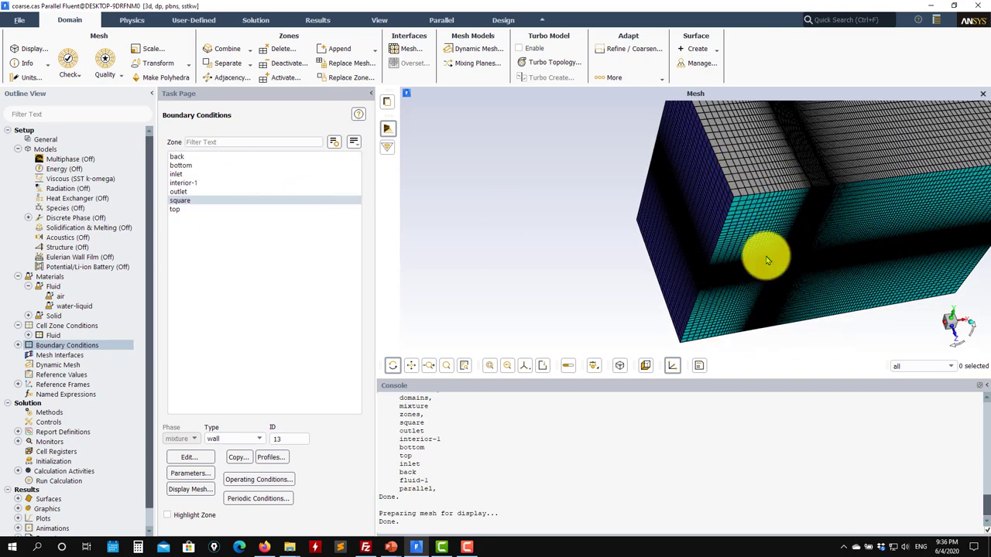
scroll(740, 268, down, 3)
drag(733, 189, 619, 162)
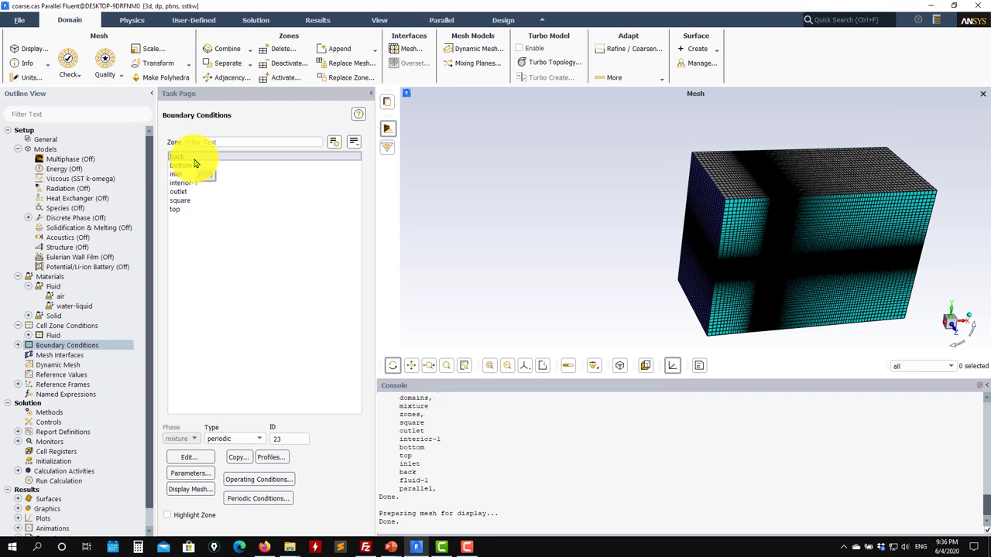
click(198, 460)
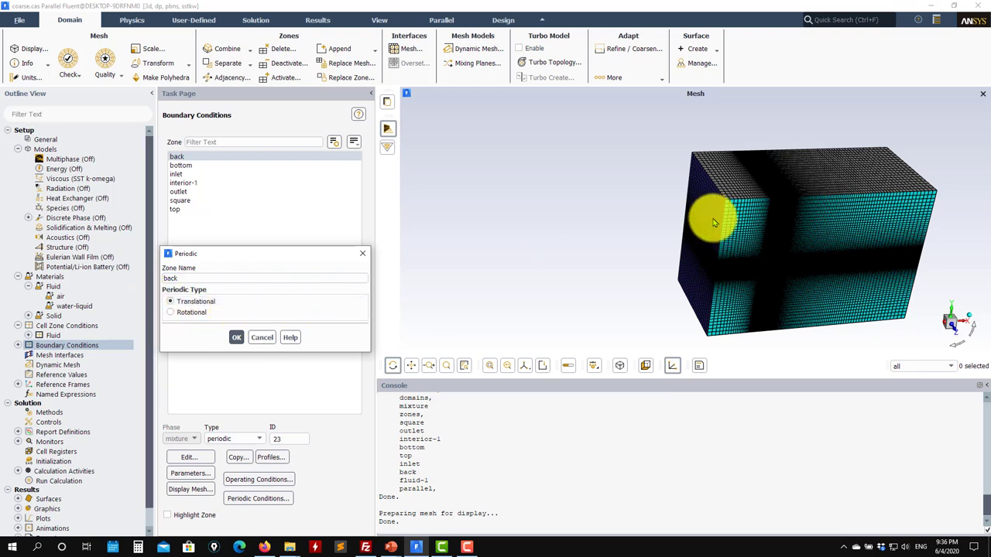
click(262, 338)
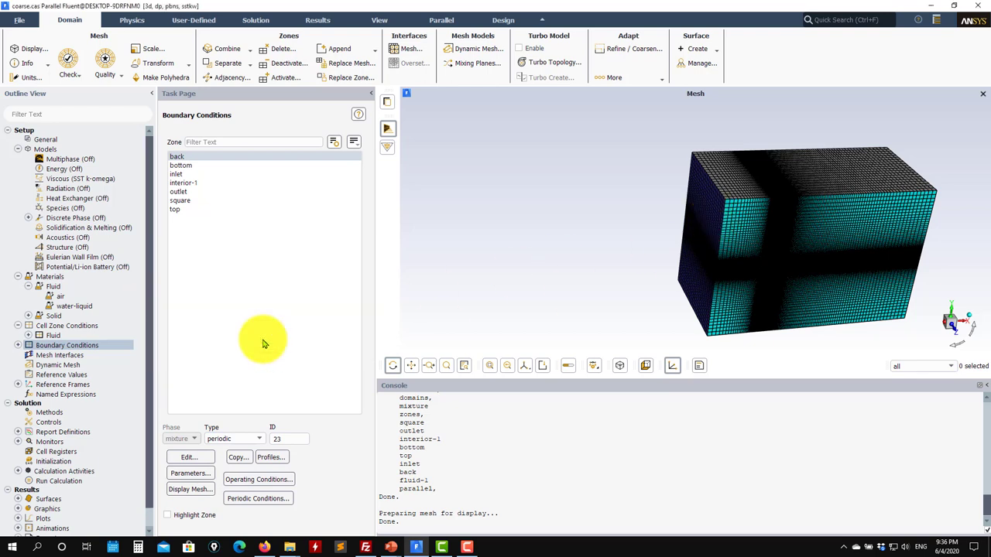
- Review the periodic conditions' pressure gradient and flow direction against the mesh orientation, and close them without changes
click(266, 500)
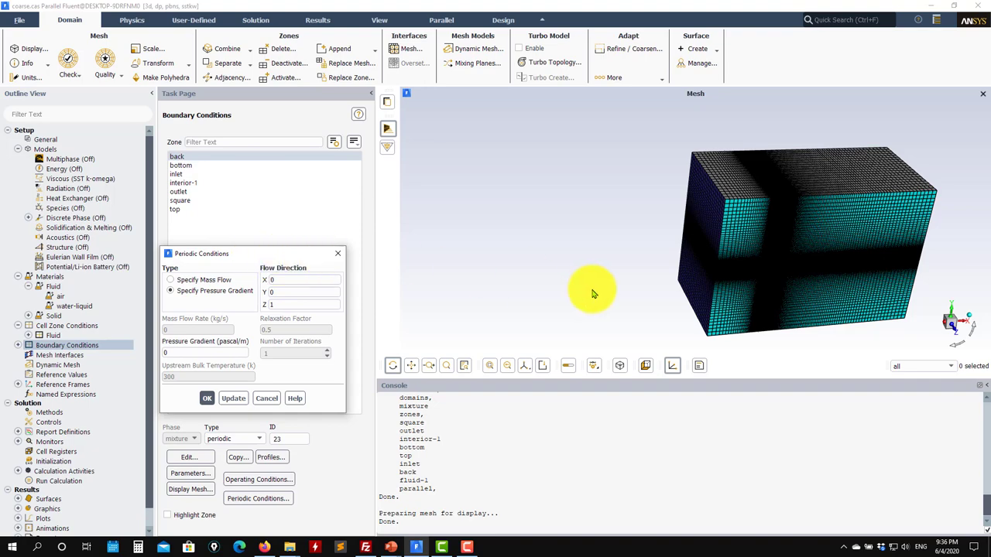
drag(592, 294, 701, 271)
drag(248, 255, 387, 224)
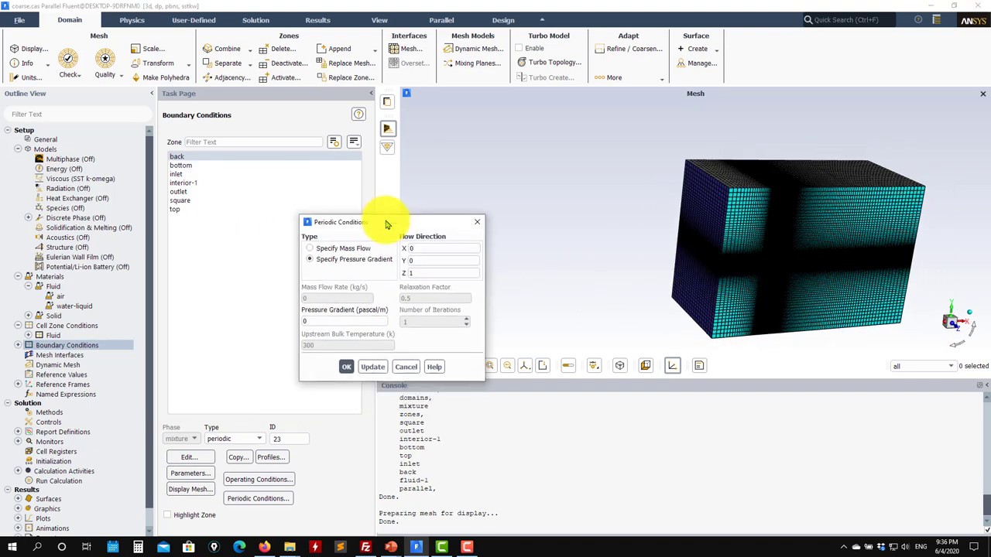
scroll(737, 224, up, 3)
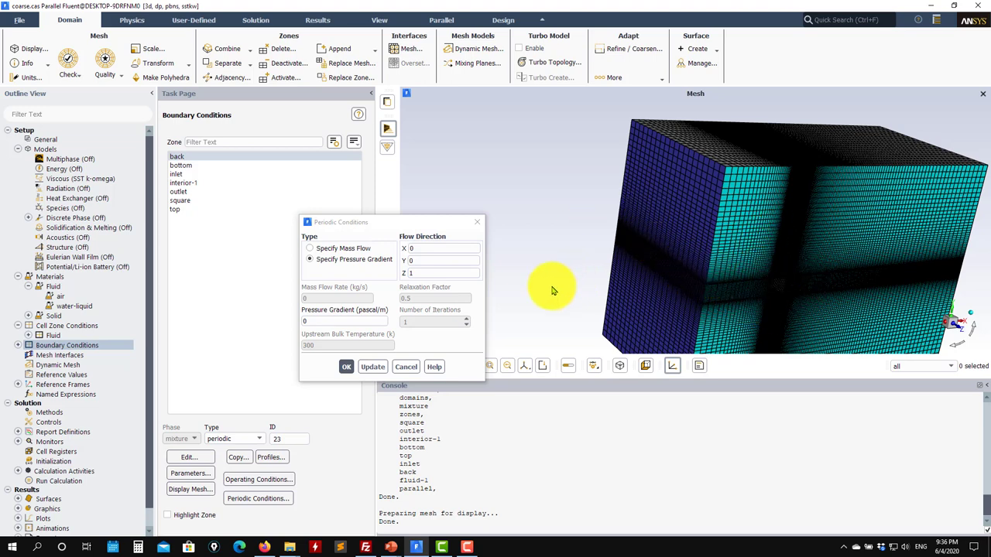
click(405, 369)
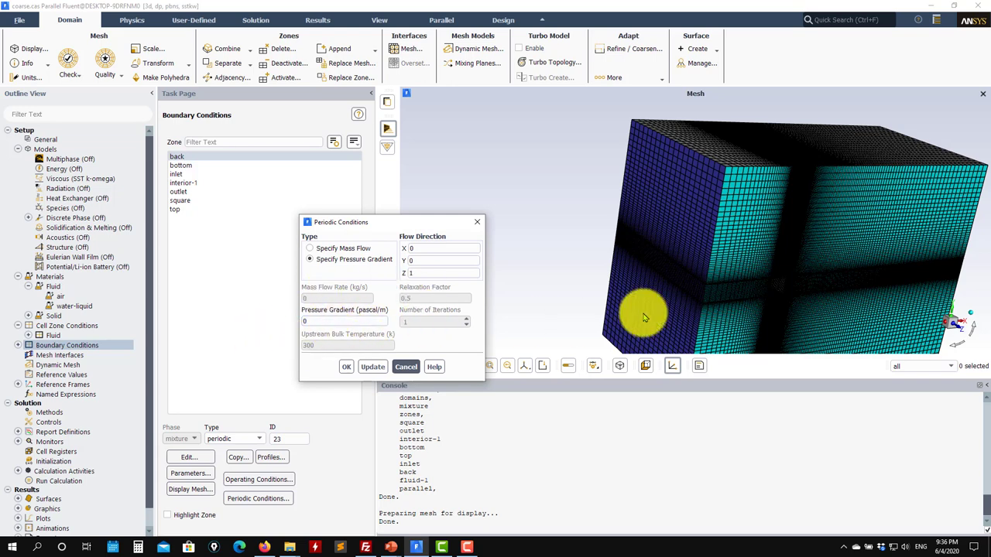
click(408, 367)
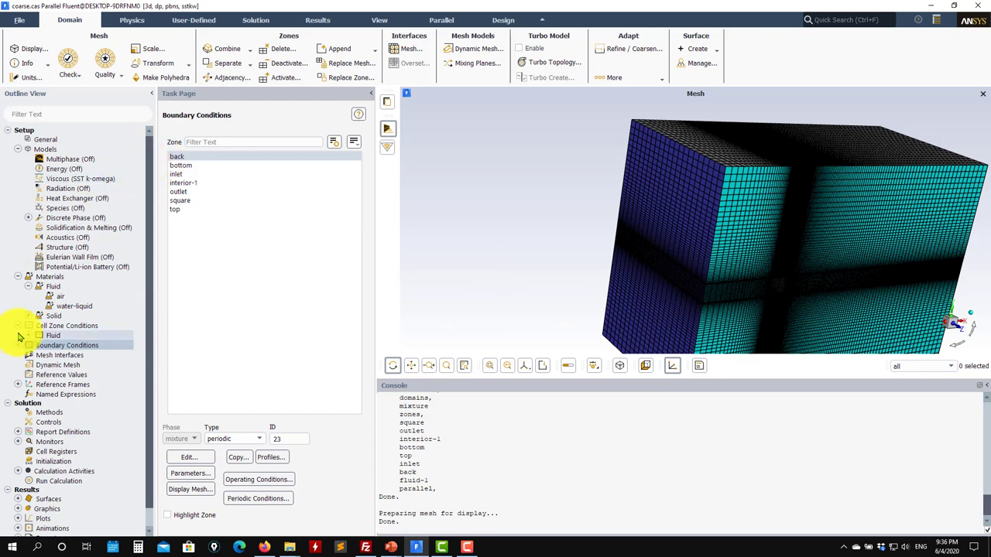
- Review the reference values of the case, including the area, density, viscosity and reference velocity
click(72, 377)
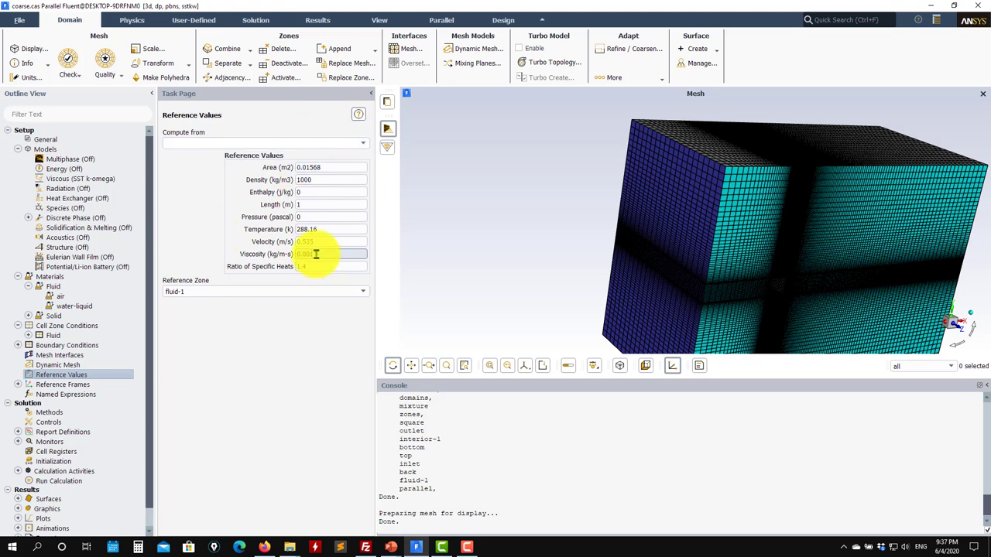
drag(326, 241, 245, 241)
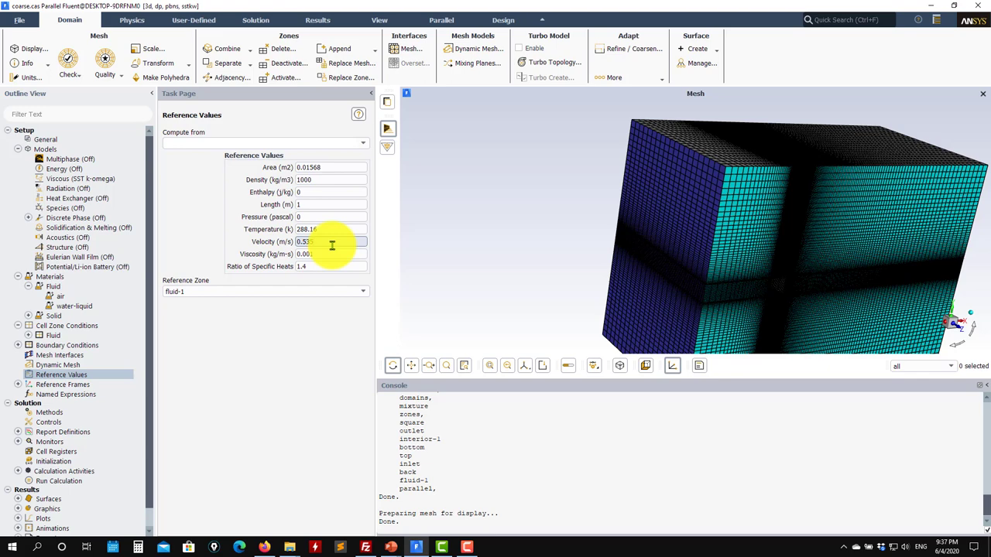
double_click(331, 245)
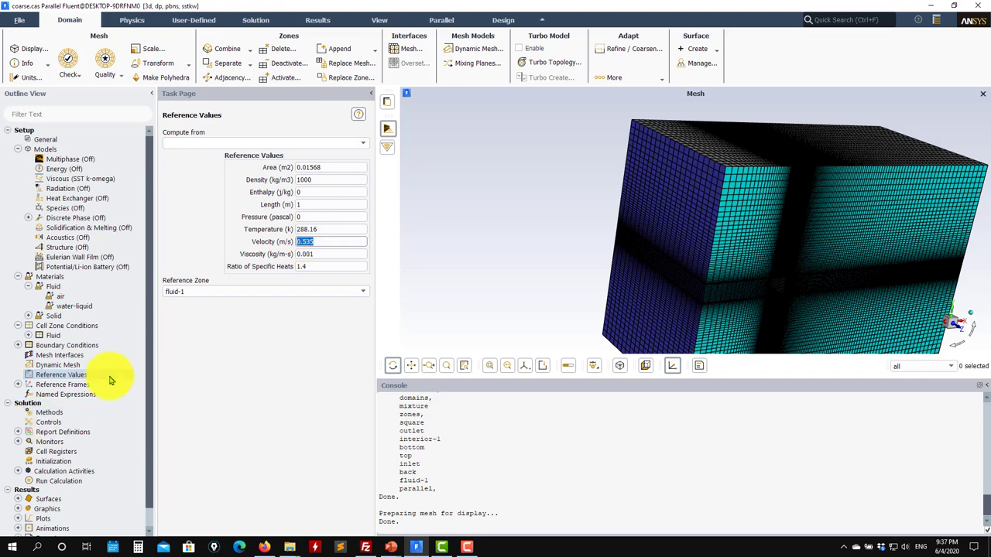
- Review the pressure-velocity coupling and discretization schemes, and the pseudo-transient explicit relaxation factors
scroll(55, 394, down, 1)
click(55, 395)
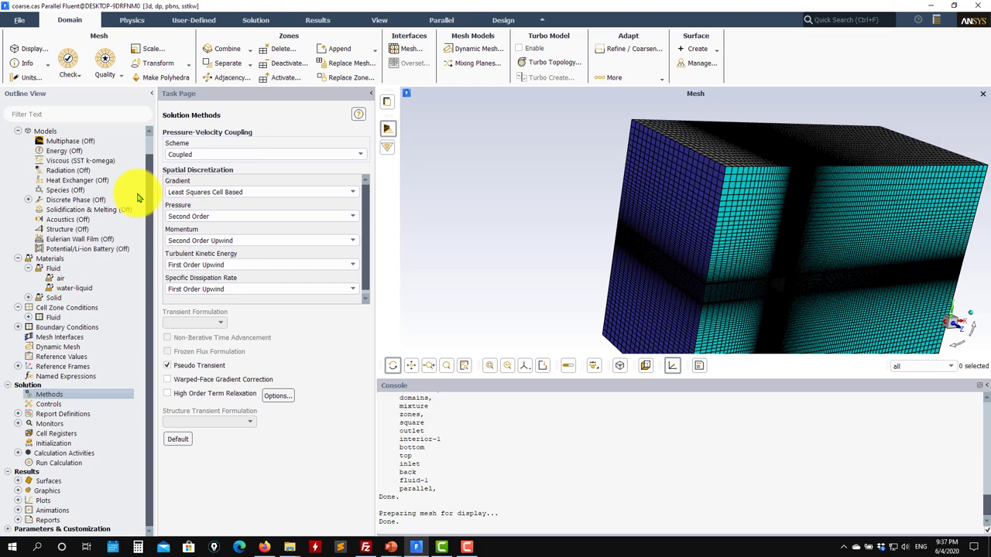
click(51, 405)
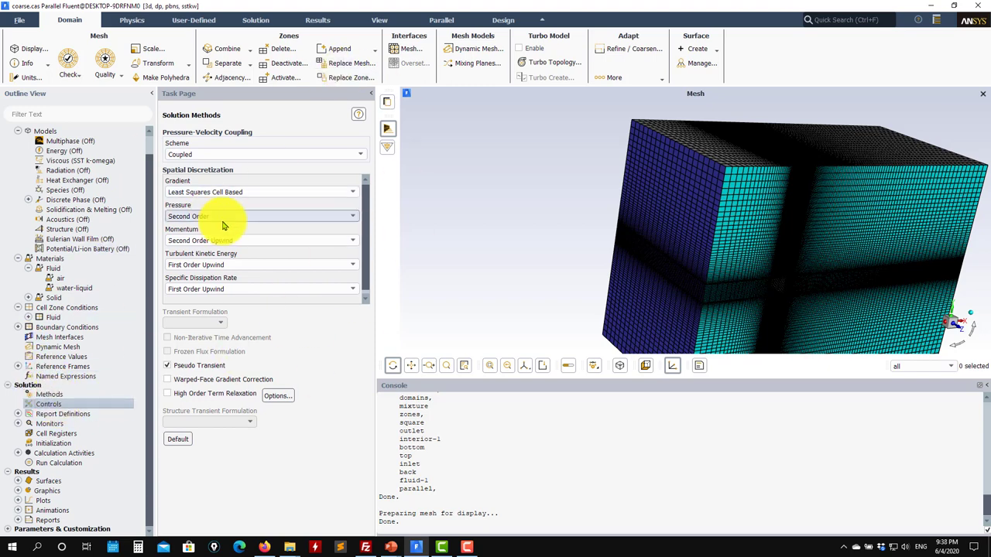
click(46, 404)
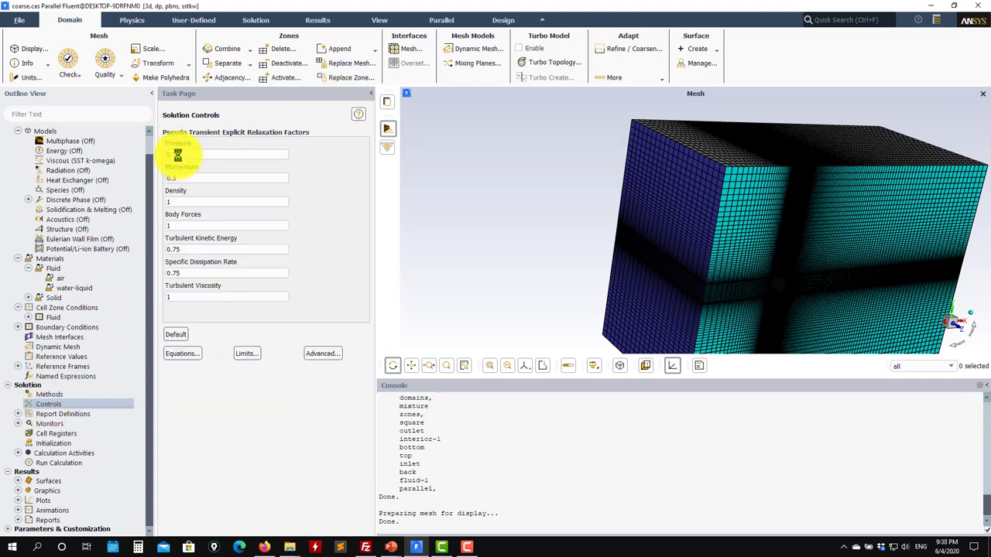
- Create a facet average surface report definition named ypluave on the Wall group surfaces, with a report plot
click(18, 415)
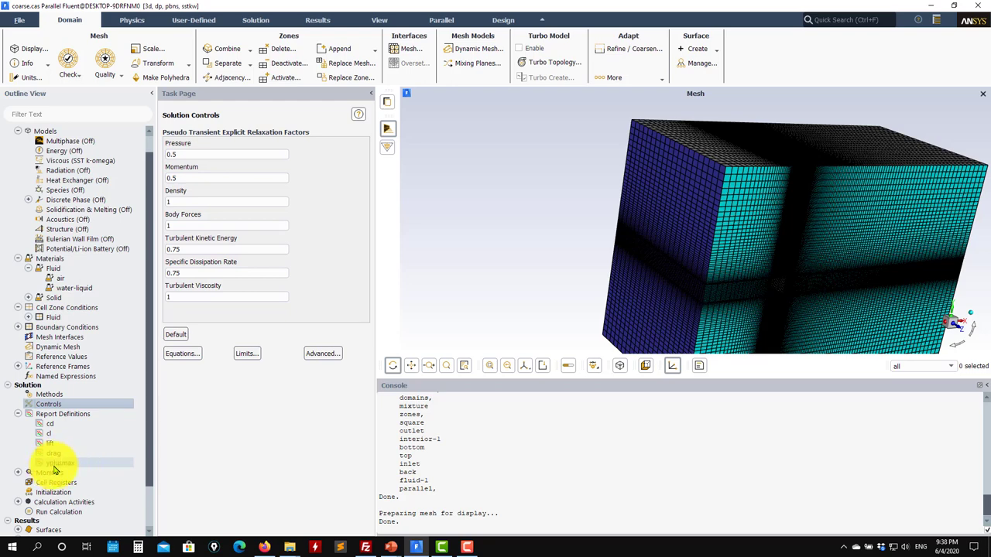
right_click(69, 418)
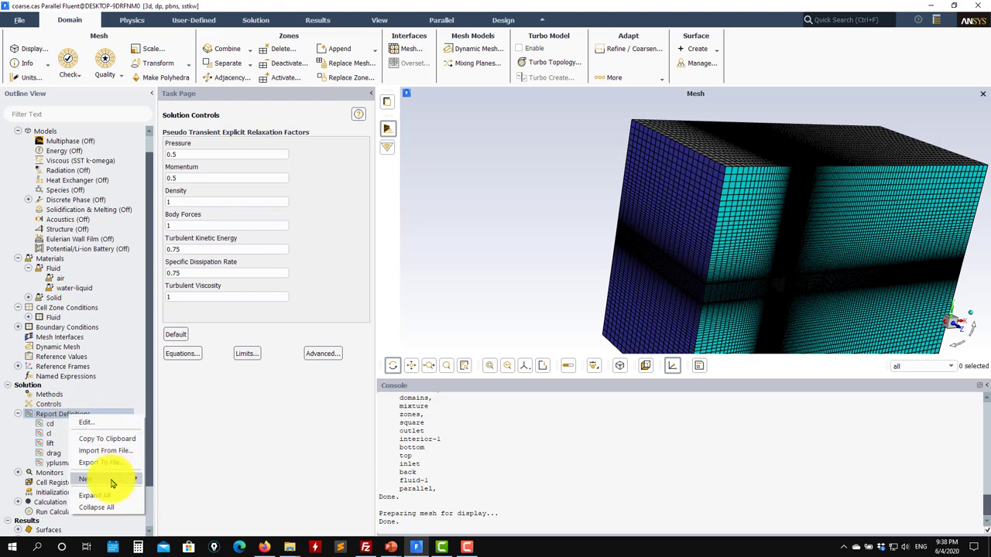
mouse_move(93, 478)
mouse_move(190, 489)
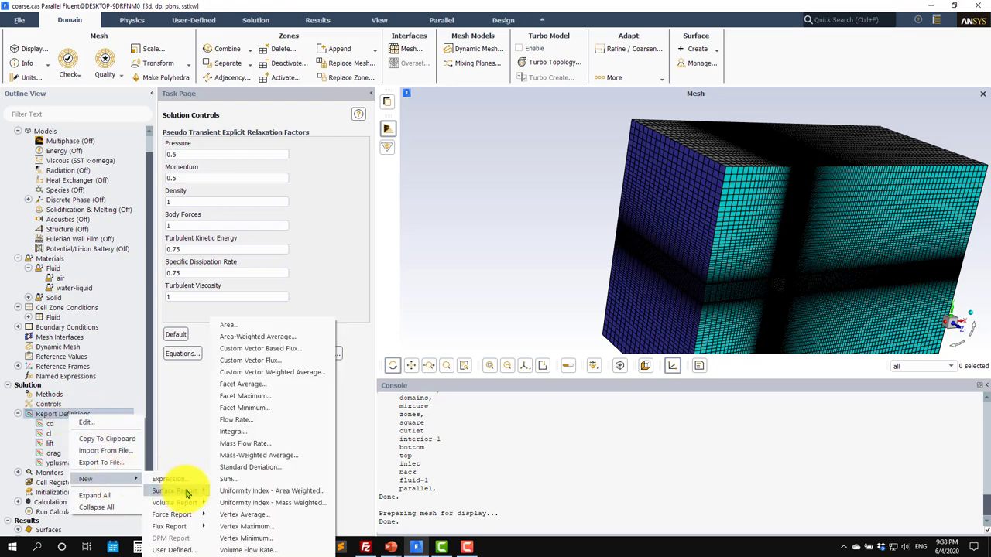
click(271, 393)
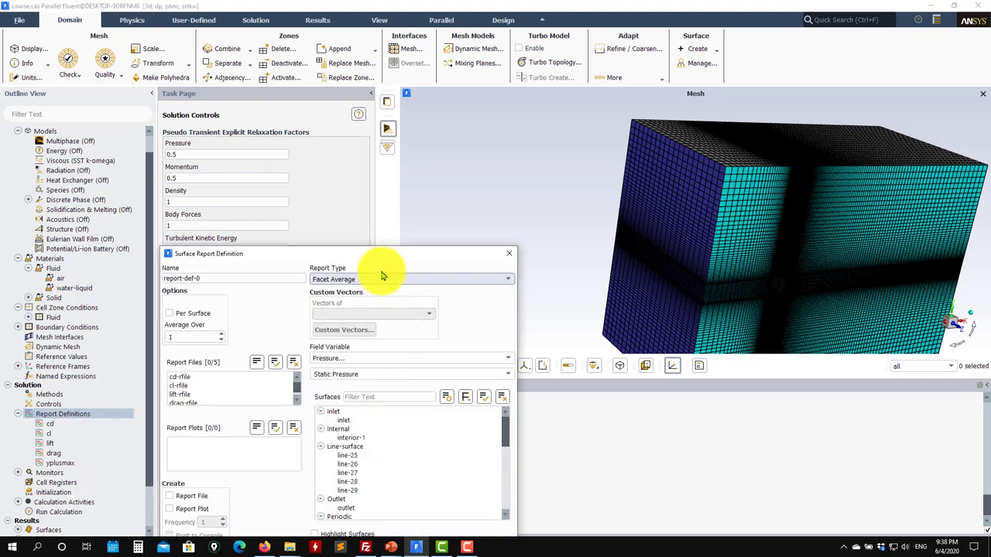
scroll(469, 324, down, 7)
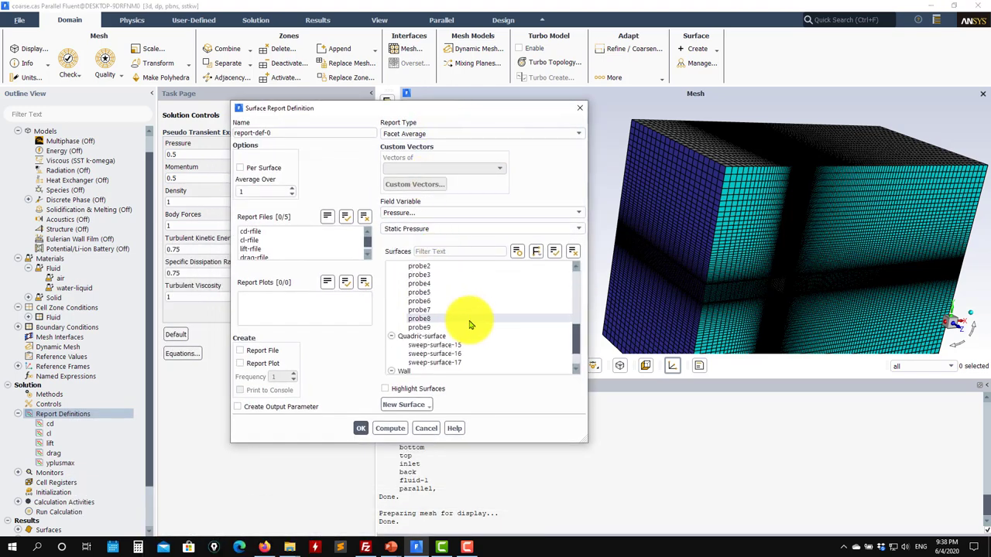
scroll(469, 324, down, 2)
click(403, 335)
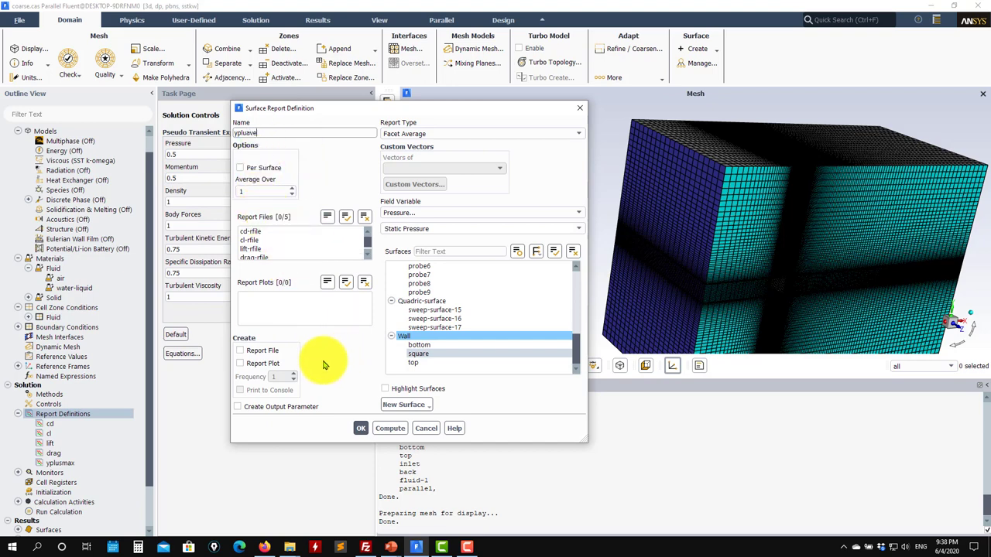
click(258, 365)
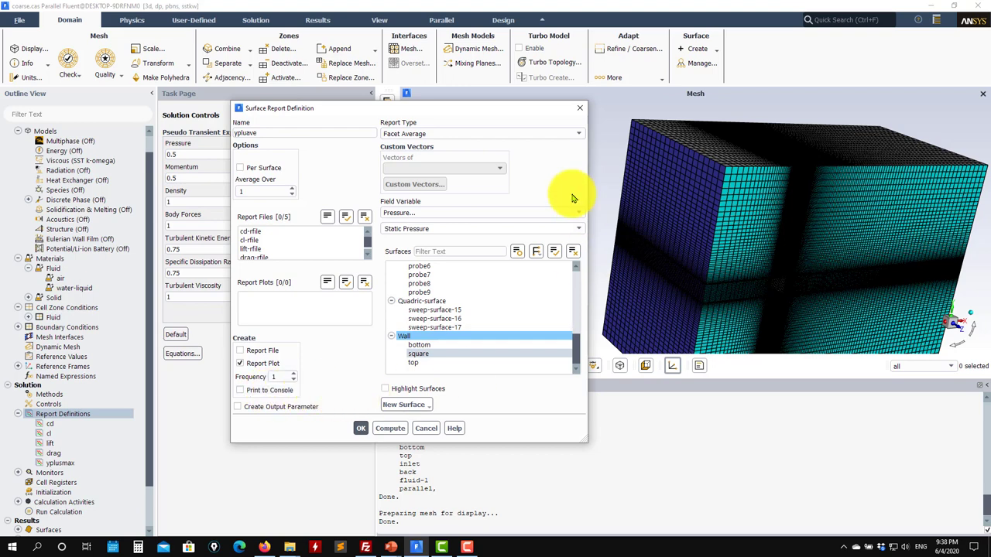
click(369, 430)
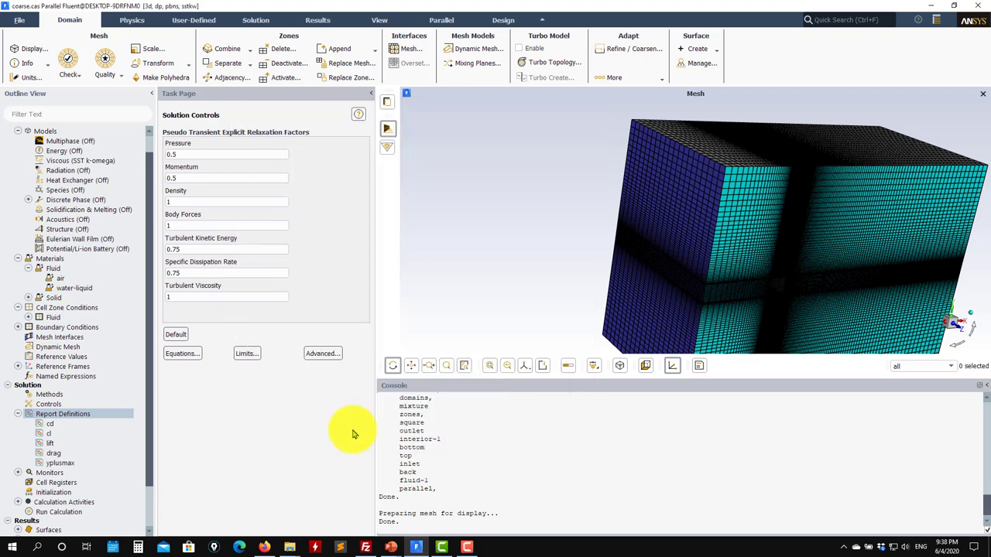
- Review the residual monitors and their absolute convergence criteria, and accept them as they are
scroll(31, 432, down, 2)
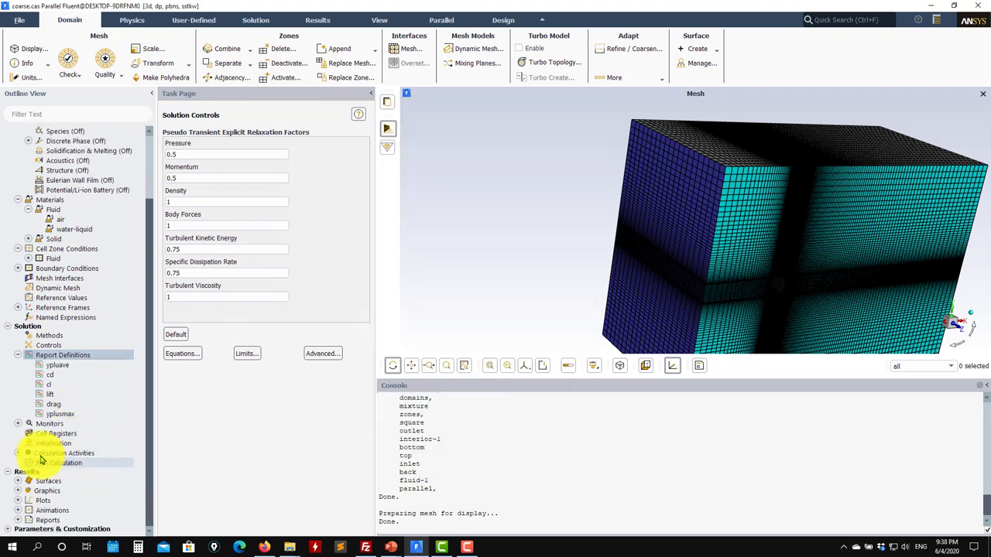
click(18, 424)
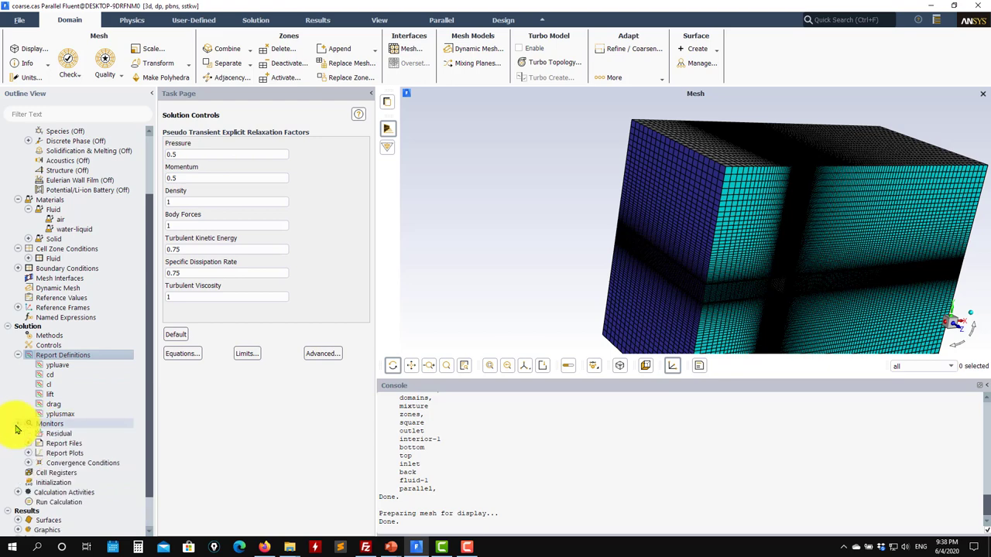
double_click(58, 434)
click(299, 445)
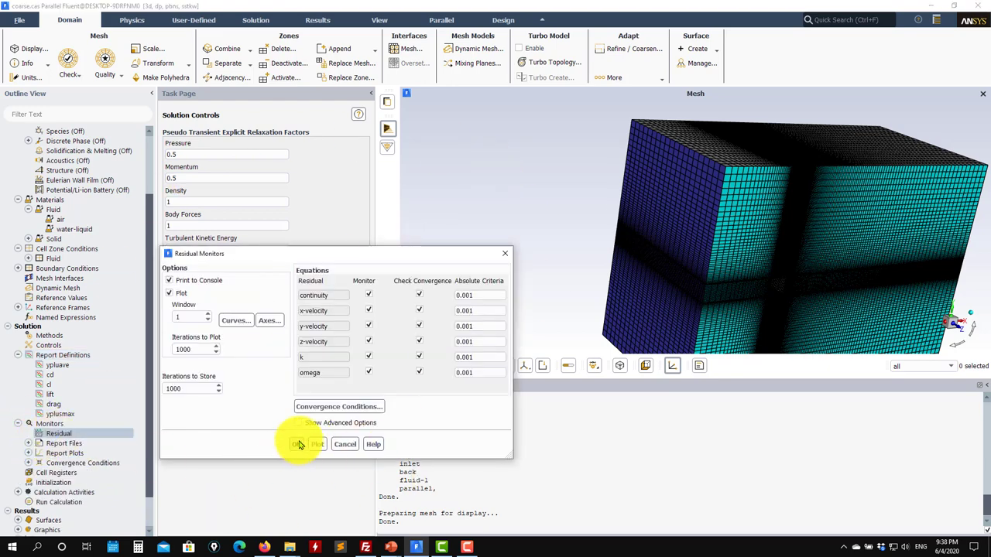
- Examine the configured report files and report plots, and check the contents of the cases/coarse/RANS folder in File Explorer
click(28, 444)
scroll(62, 433, down, 1)
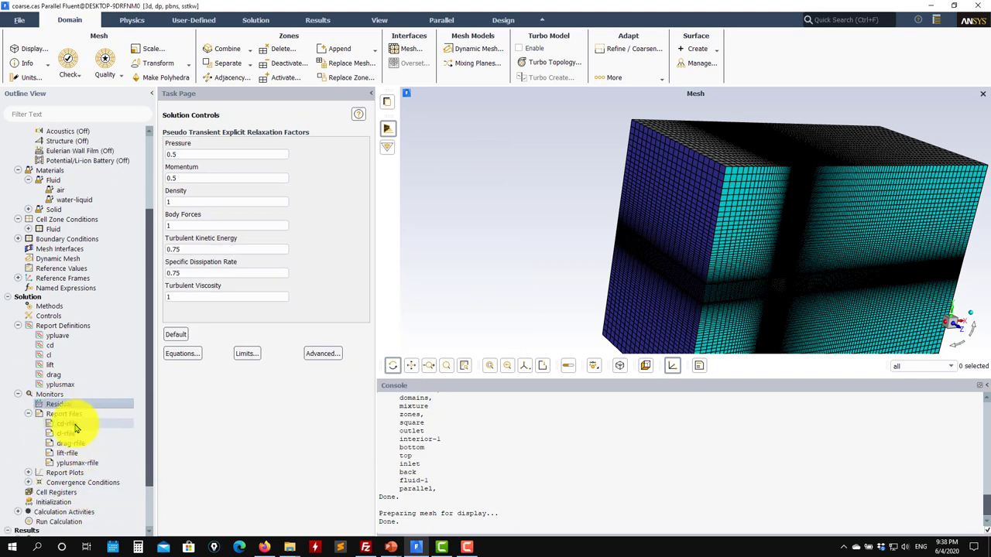
mouse_move(288, 542)
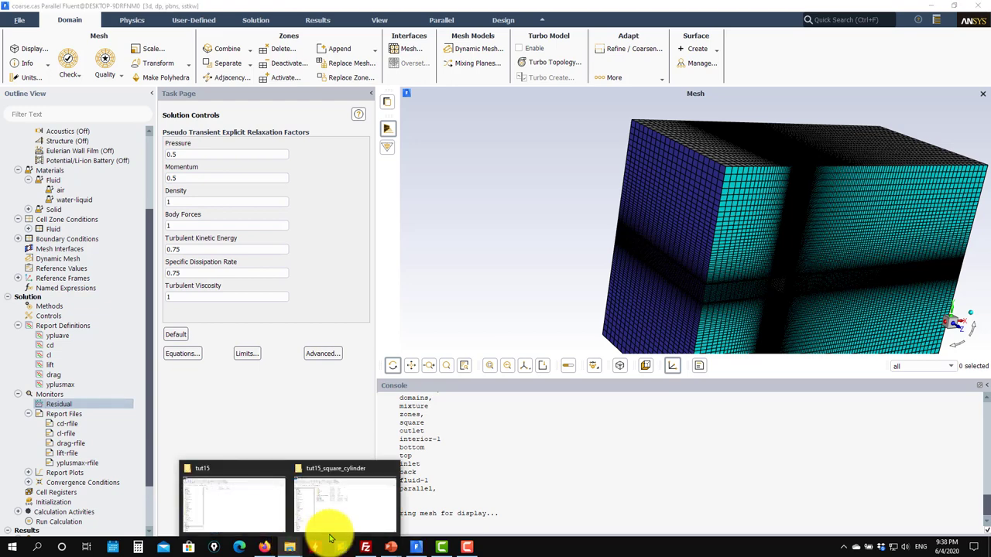
click(343, 514)
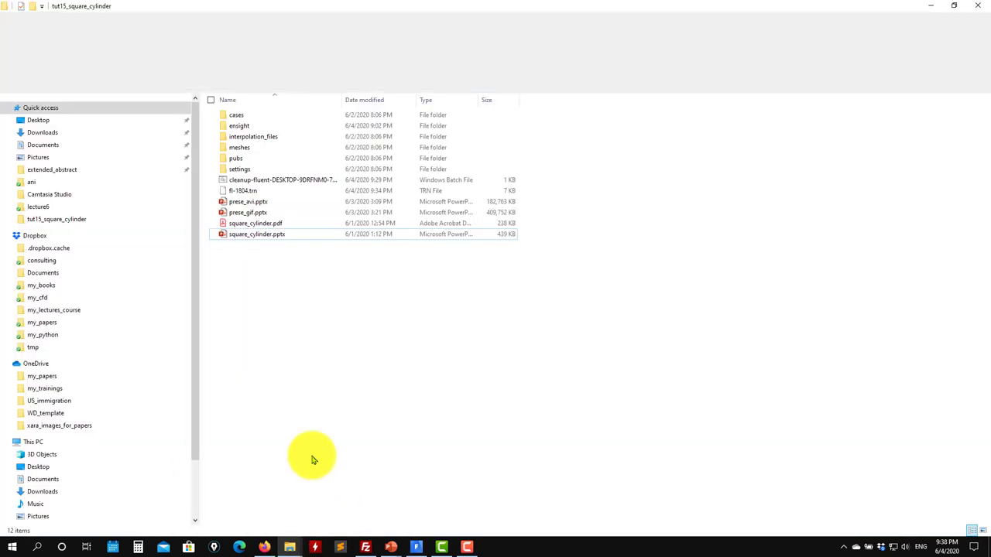
double_click(243, 116)
double_click(250, 116)
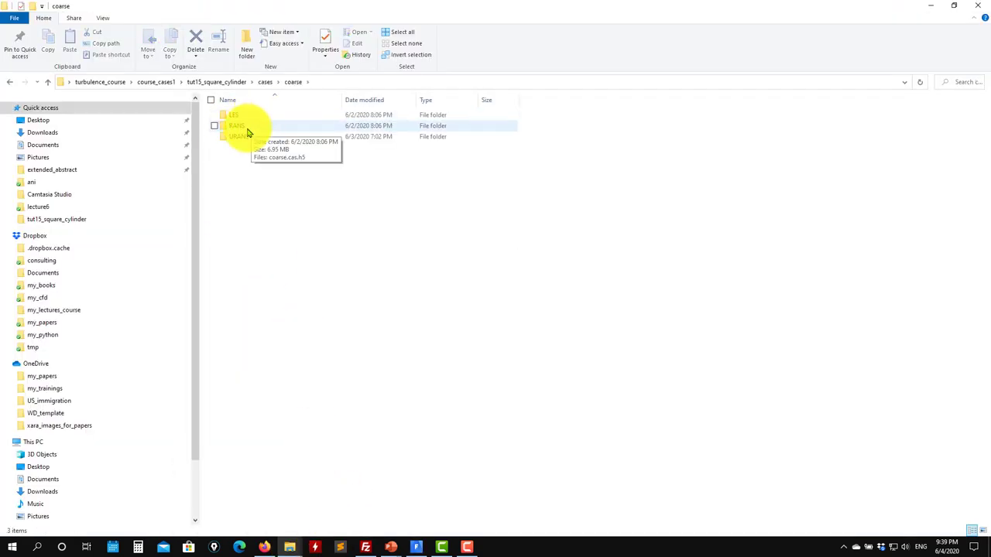
double_click(249, 129)
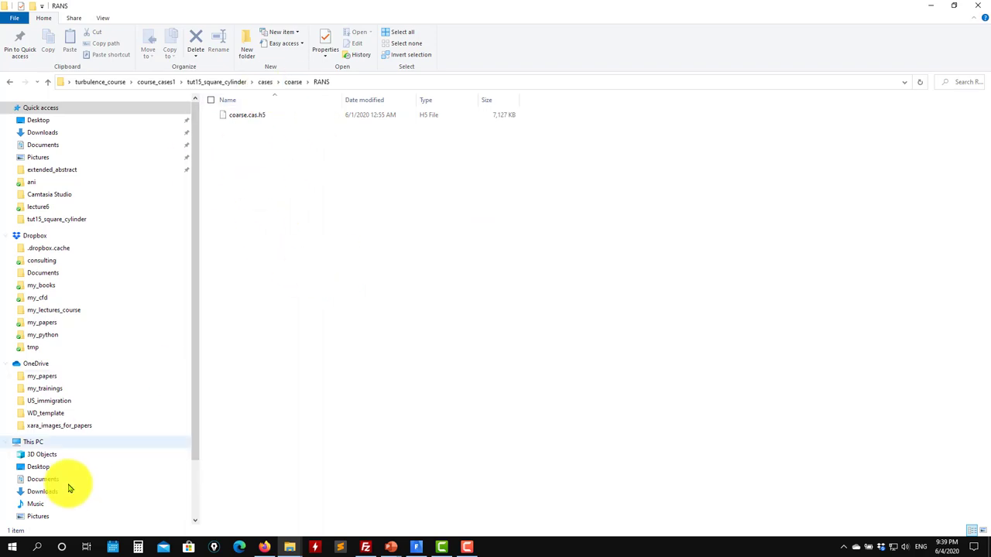
click(930, 6)
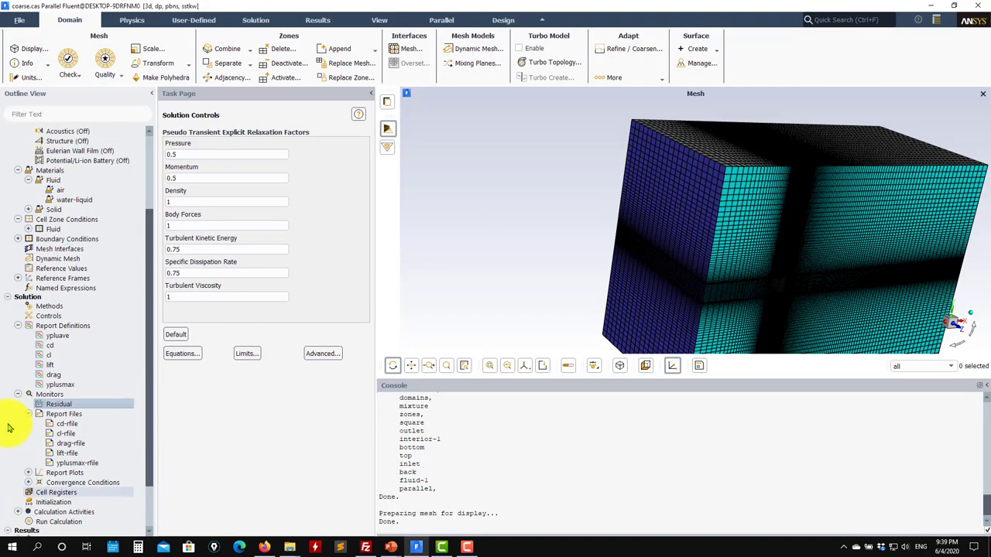
click(29, 473)
scroll(31, 465, down, 4)
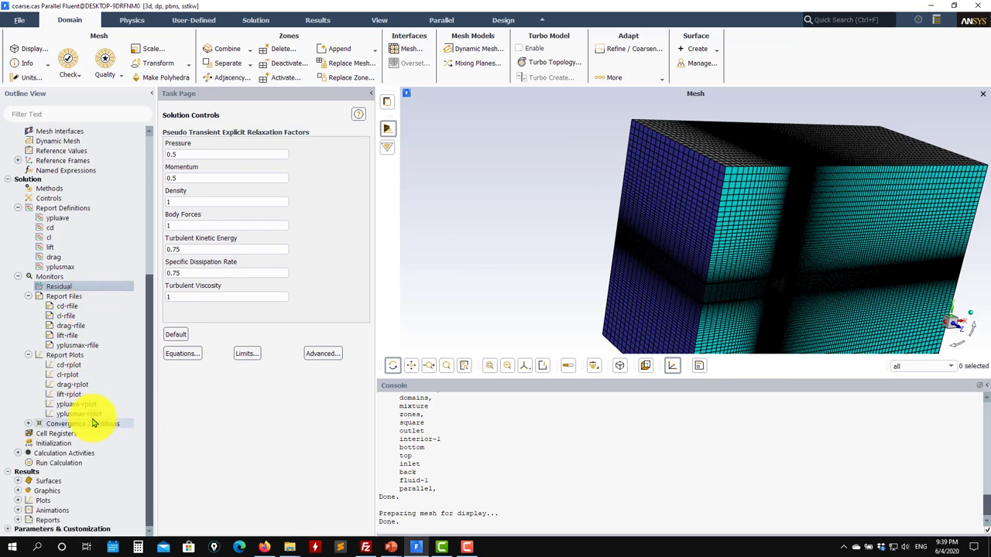
- Review the cd-conv convergence condition and the cell registers, closing both without changes
click(26, 424)
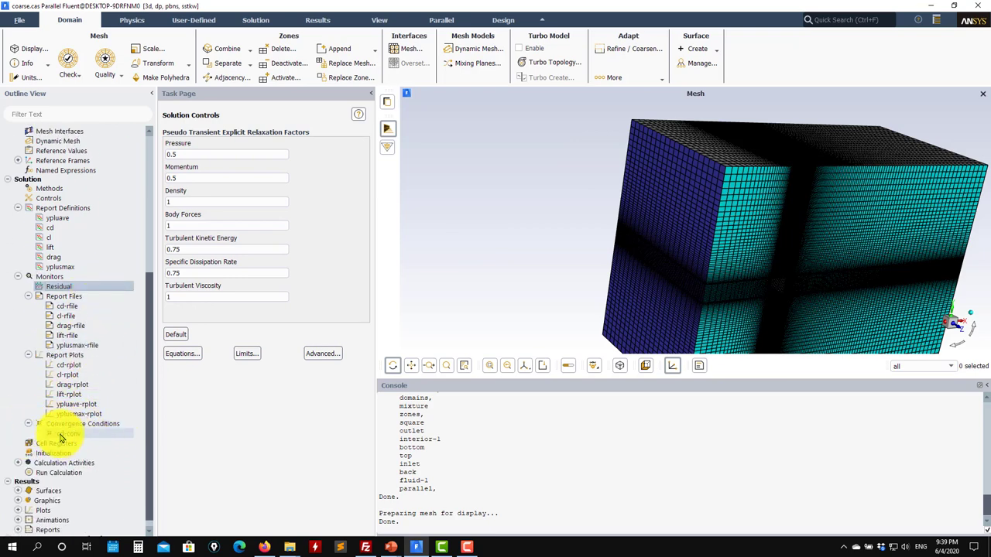
double_click(123, 433)
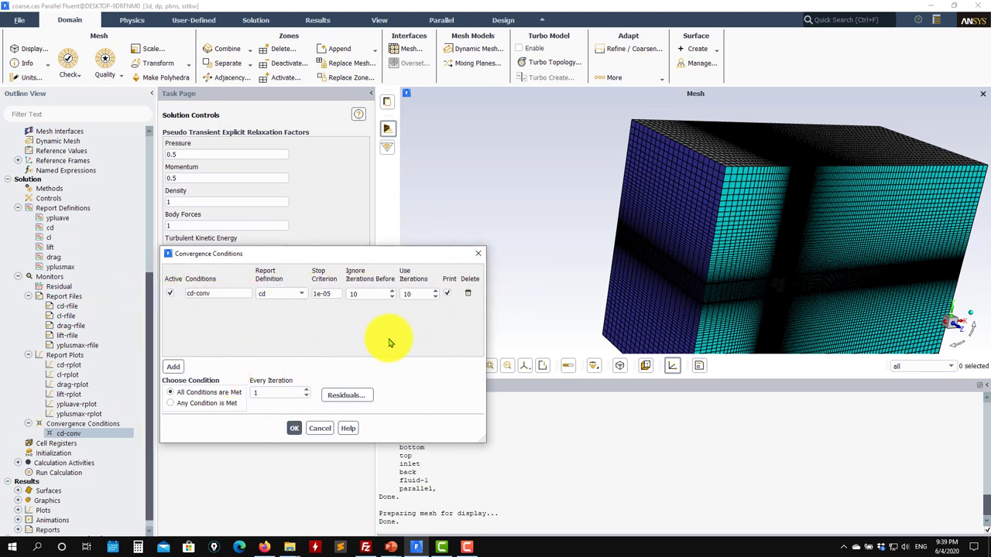
click(292, 431)
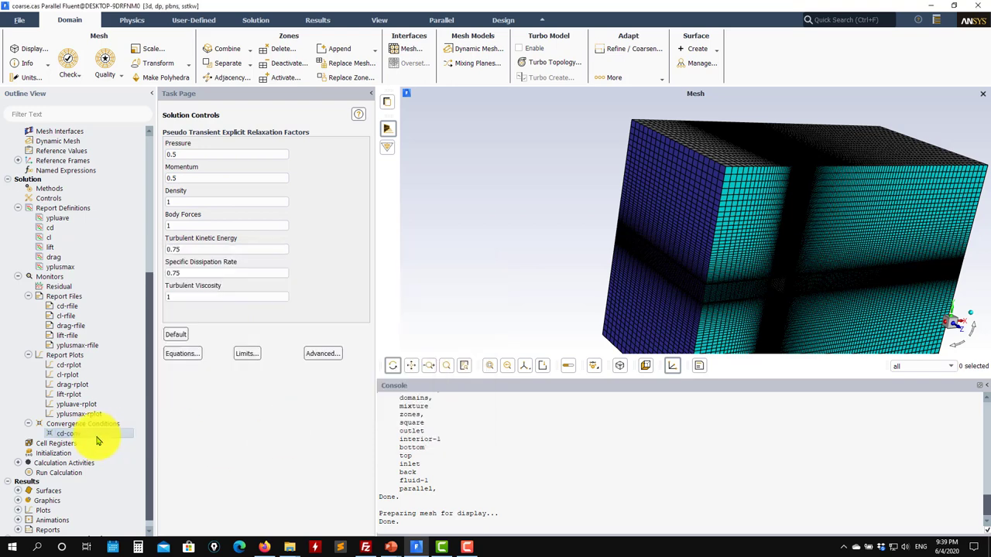
double_click(46, 448)
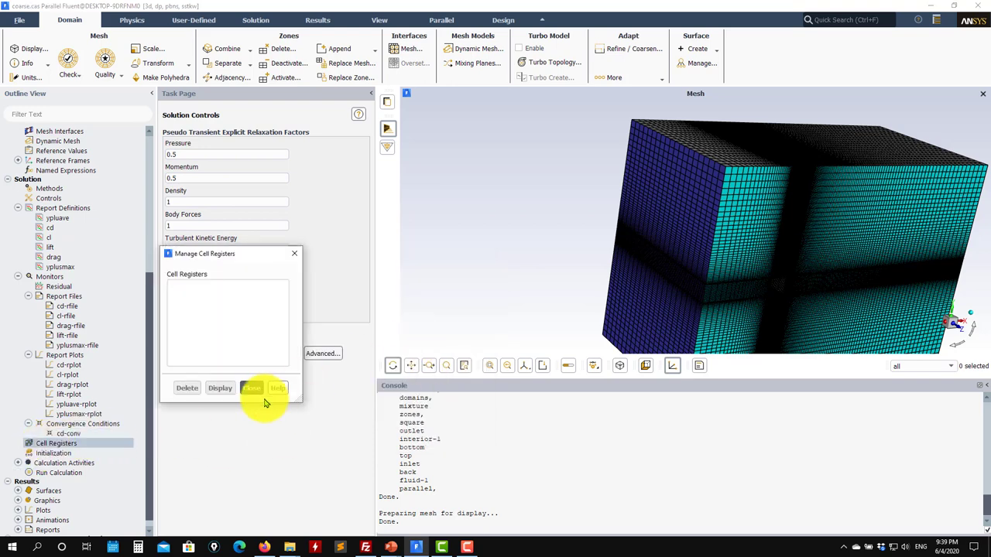
click(252, 389)
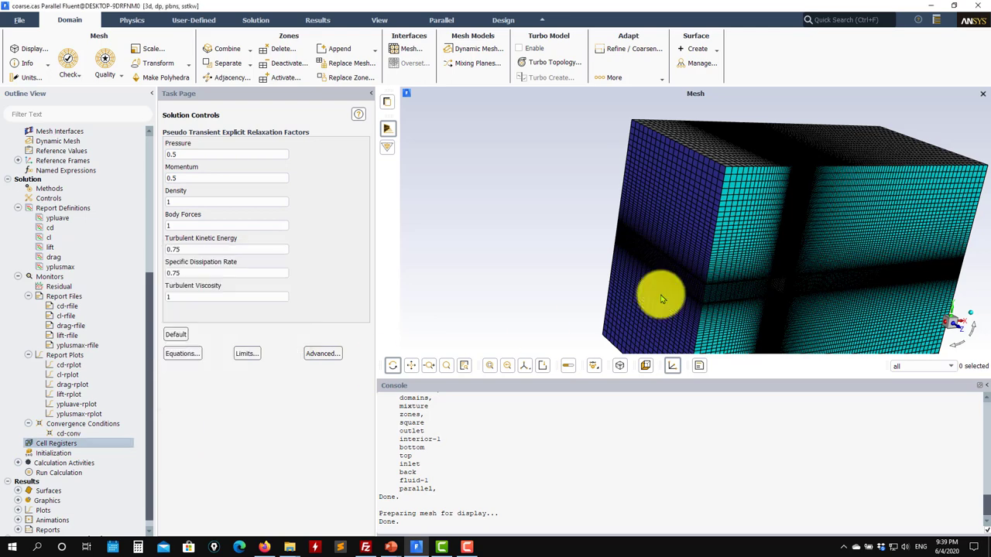
- Initialize the solution using standard initialization with initial values computed from the inlet
click(54, 453)
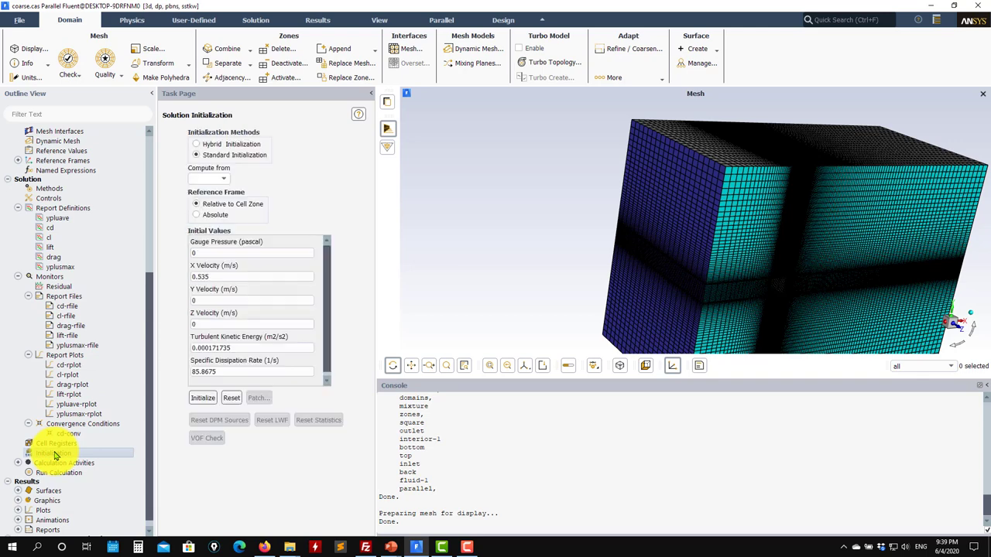
click(224, 178)
click(199, 187)
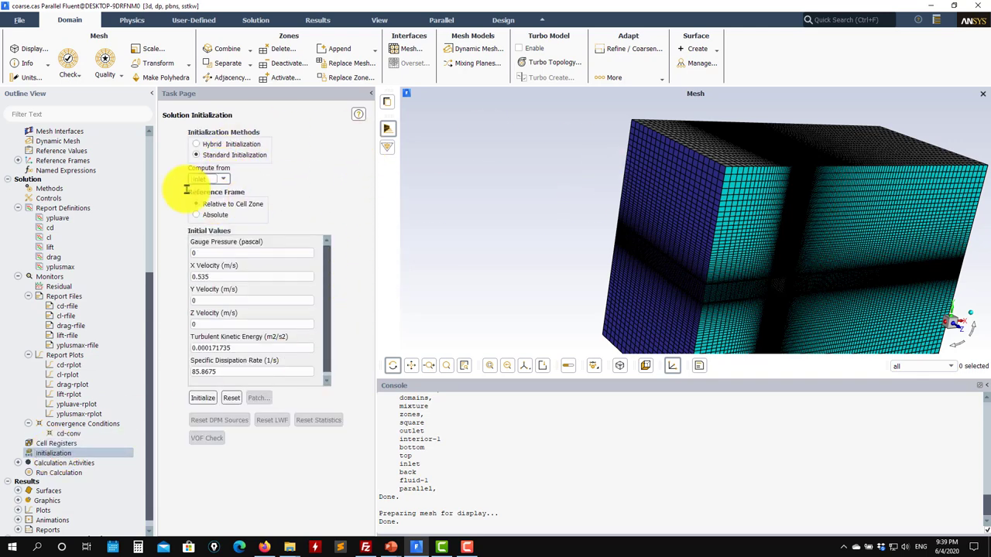
drag(570, 240, 491, 172)
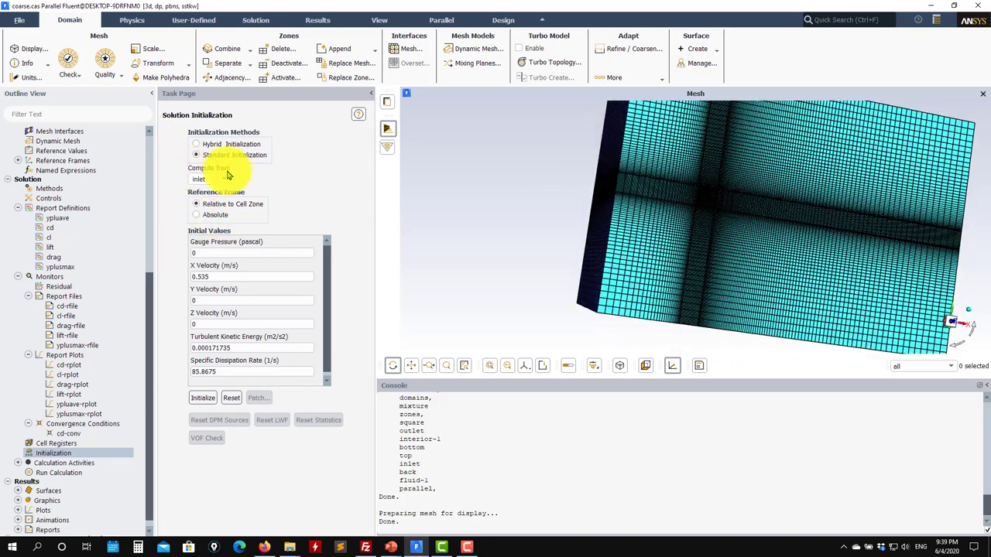
drag(609, 176, 657, 199)
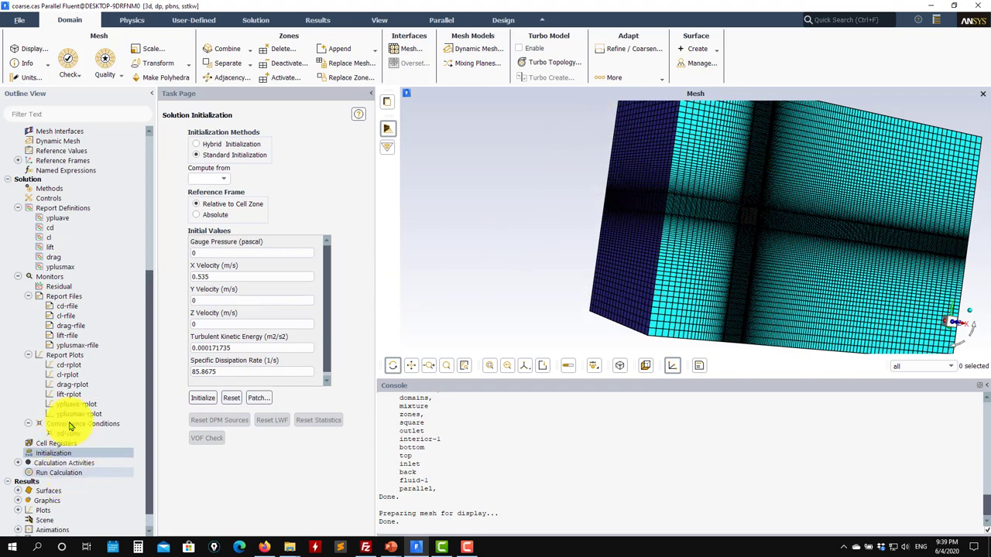
- Write the case and data files to the RANS folder under the name coupled
click(26, 28)
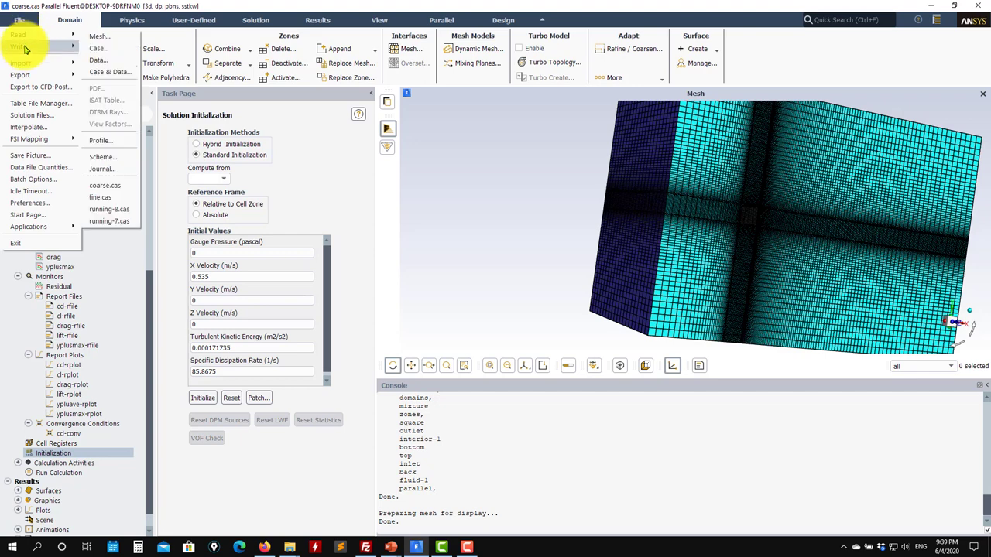
click(238, 147)
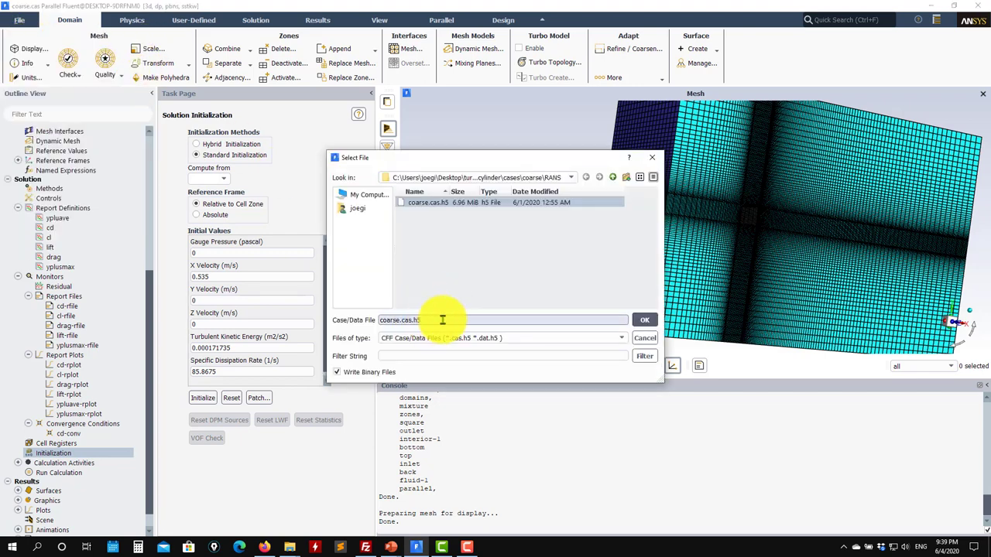
triple_click(445, 320)
text(coupled)
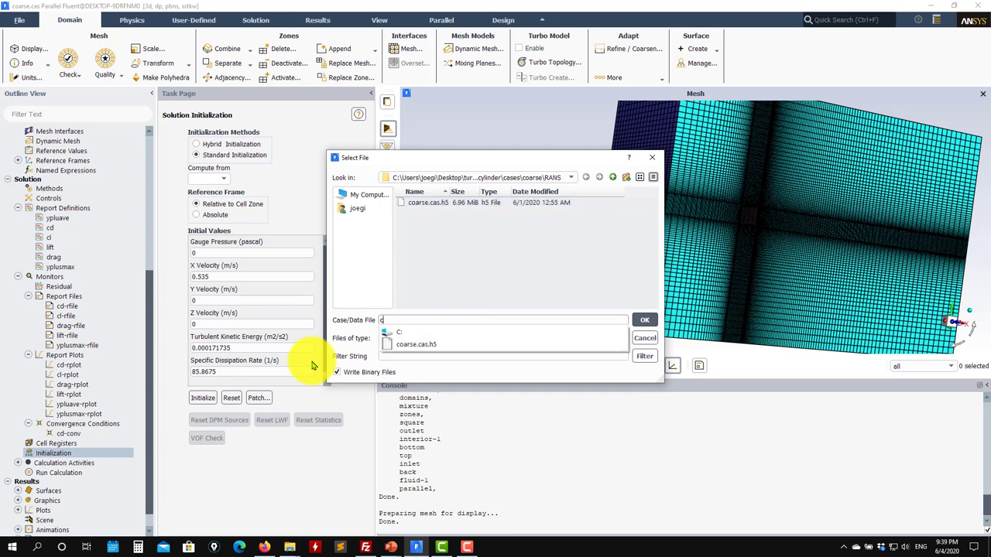
click(643, 320)
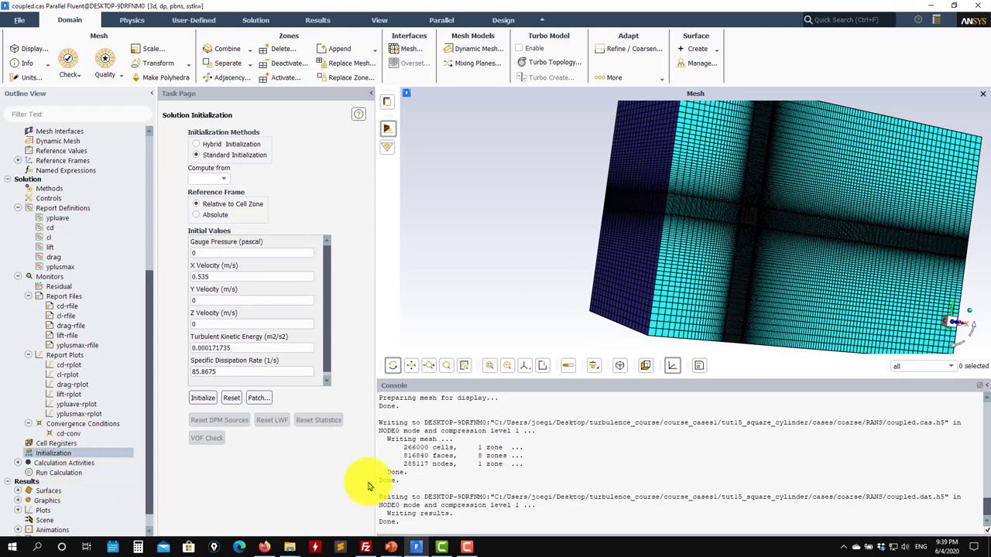
- Examine the contour-1 definition and its list of available surfaces, and close it without changes
scroll(124, 325, down, 1)
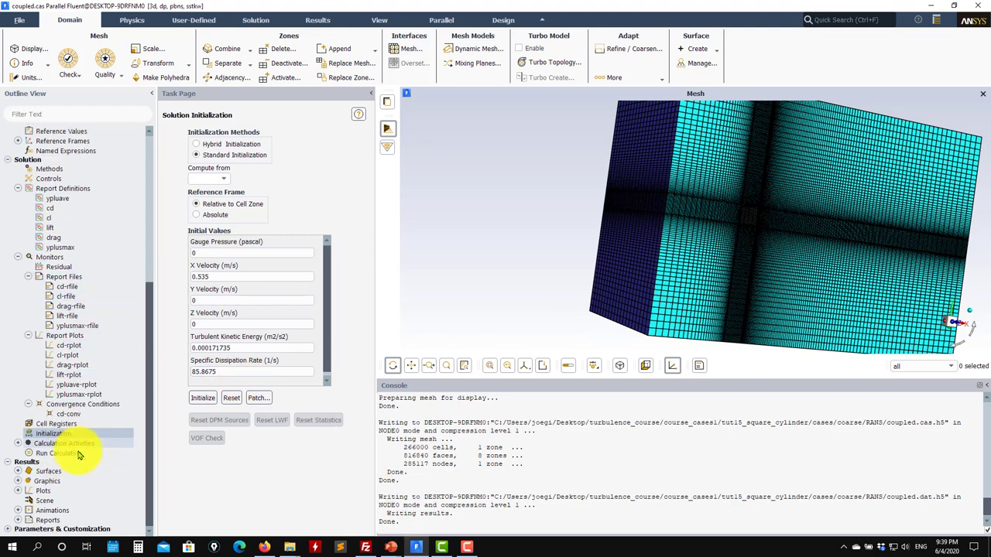
click(18, 482)
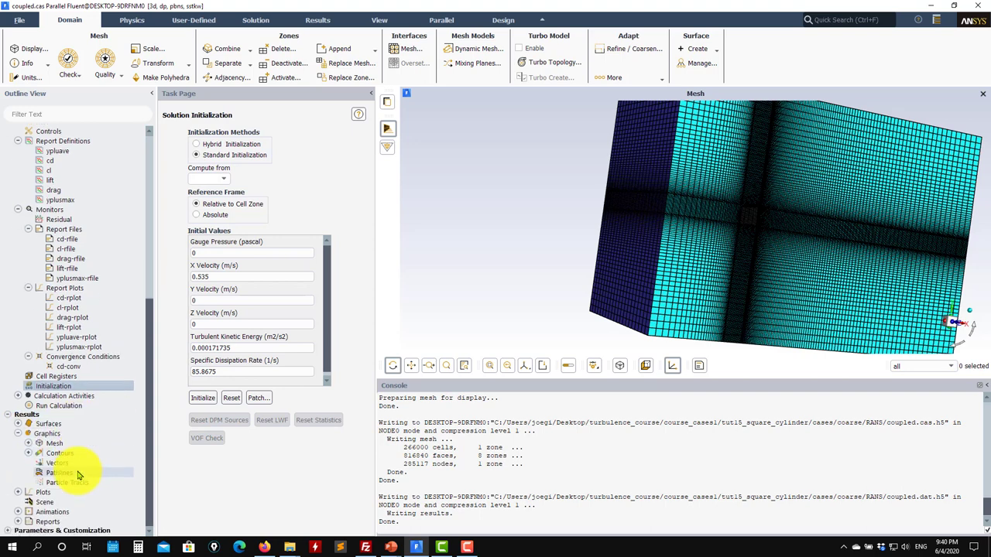
click(28, 452)
double_click(87, 465)
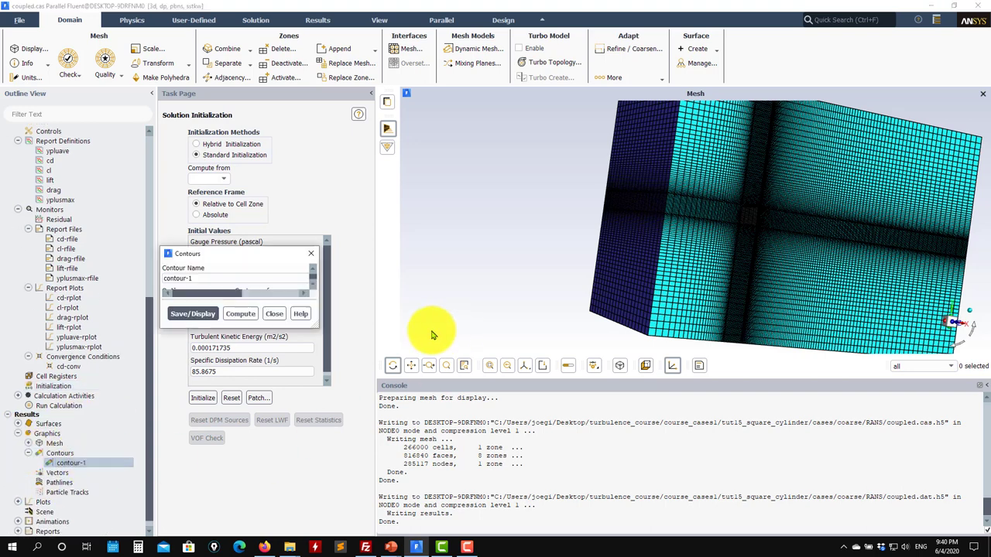
scroll(336, 408, down, 5)
scroll(299, 380, up, 2)
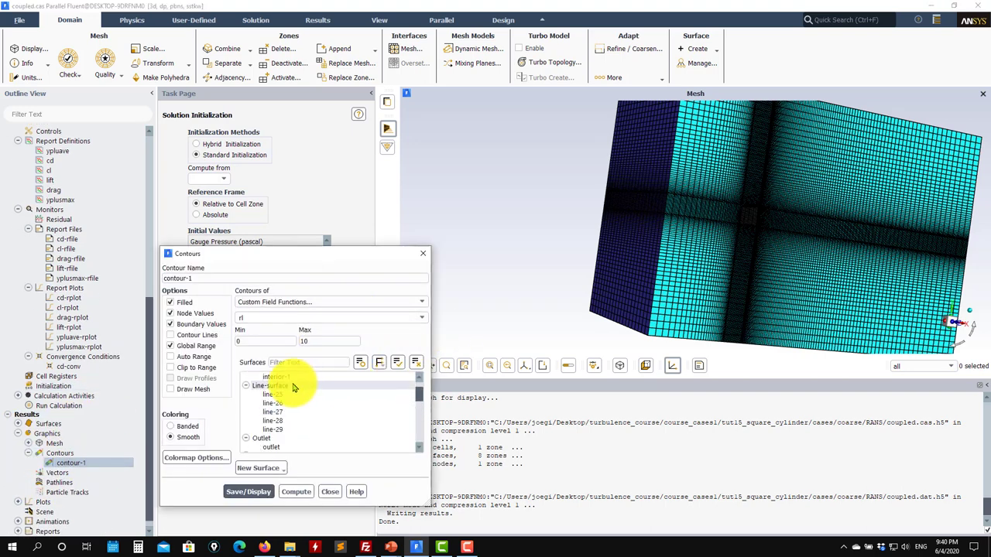
scroll(299, 398, down, 2)
scroll(299, 381, up, 2)
scroll(293, 402, down, 2)
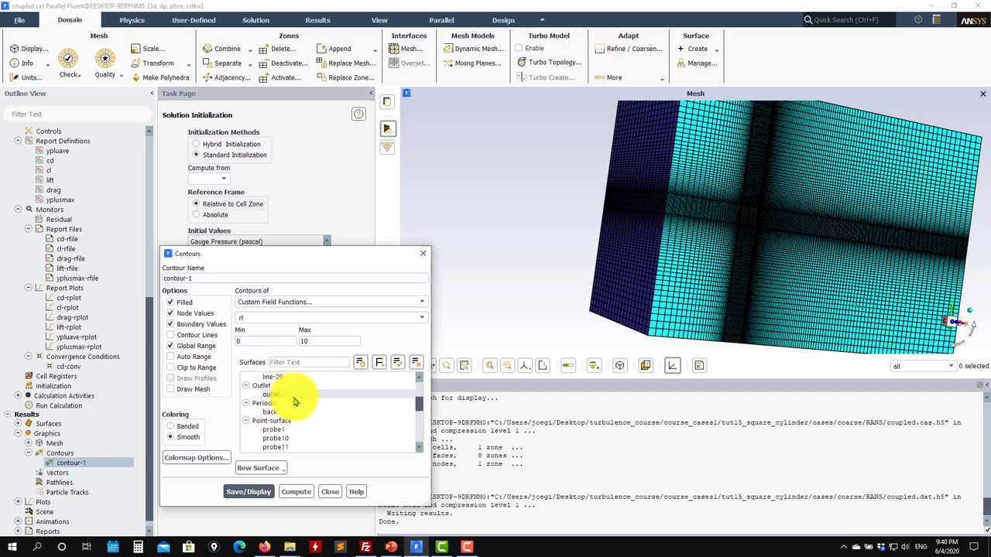
scroll(297, 406, down, 3)
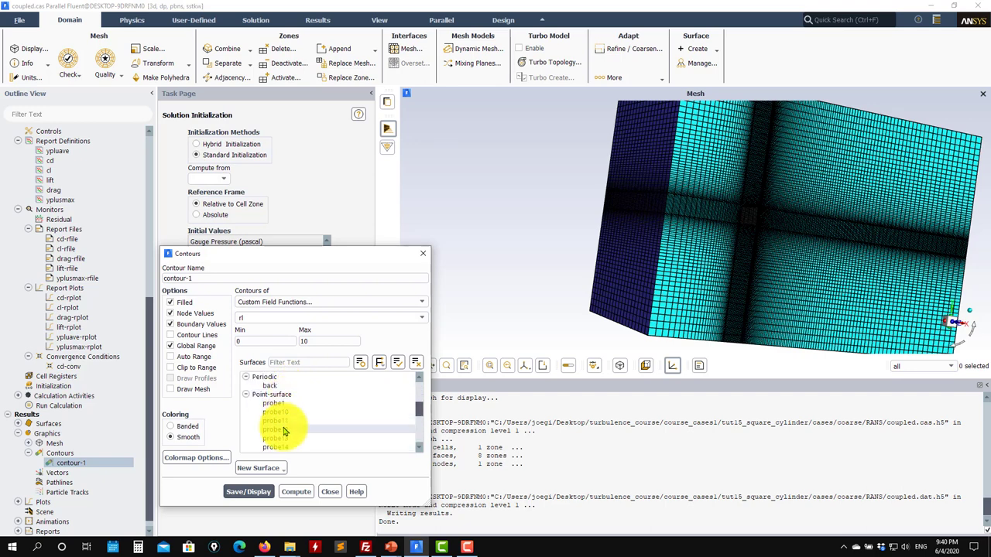
scroll(285, 431, down, 3)
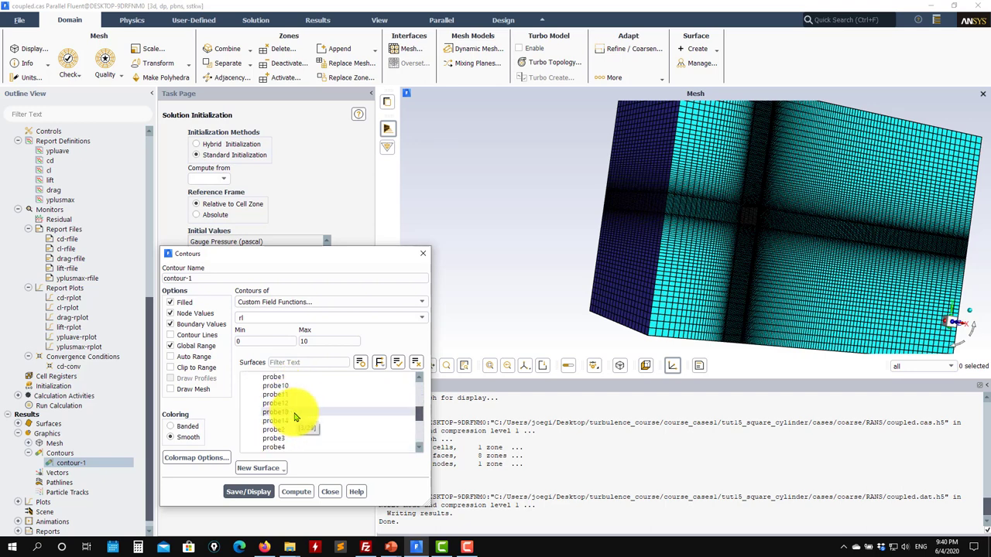
scroll(295, 418, up, 6)
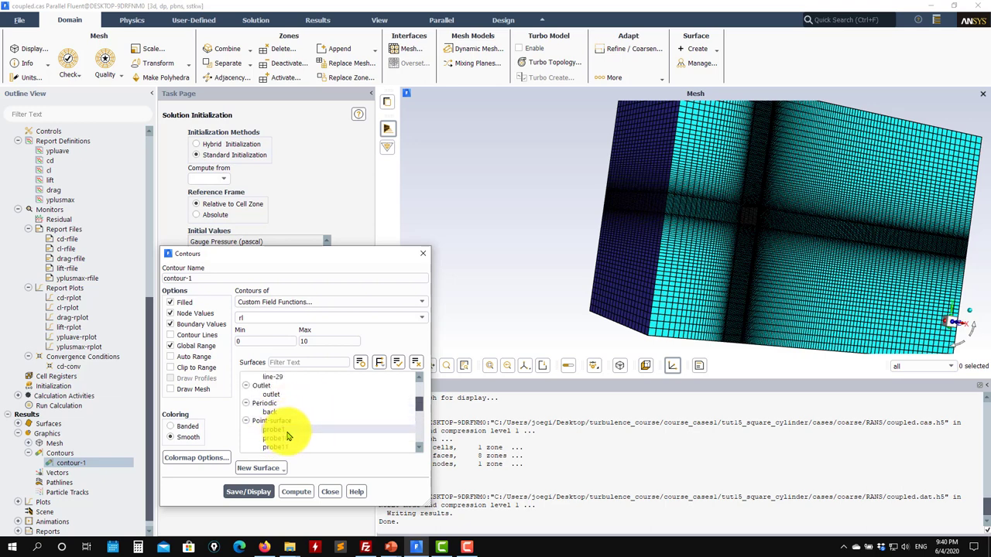
scroll(287, 438, down, 5)
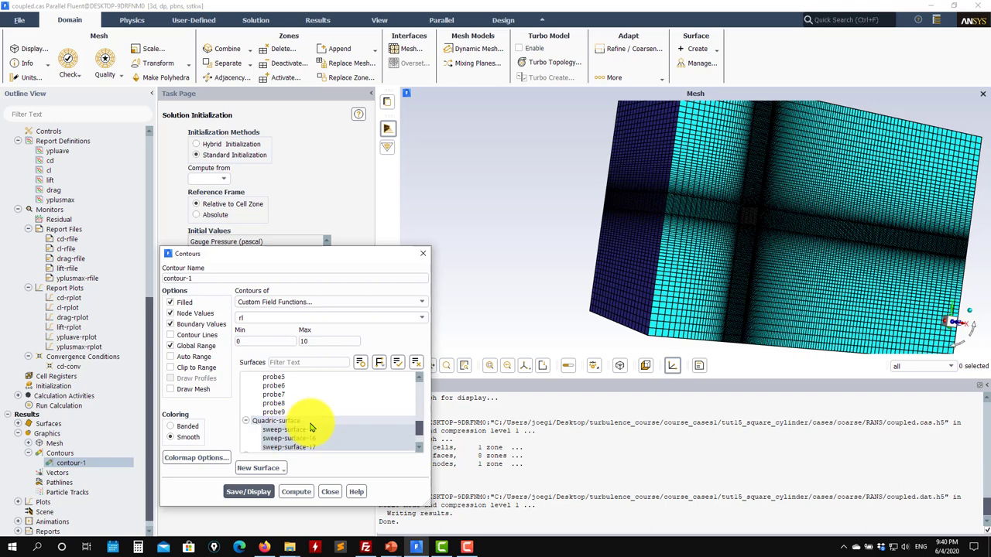
click(329, 492)
- Locate the custom field functions and open their management dialog
scroll(62, 465, down, 1)
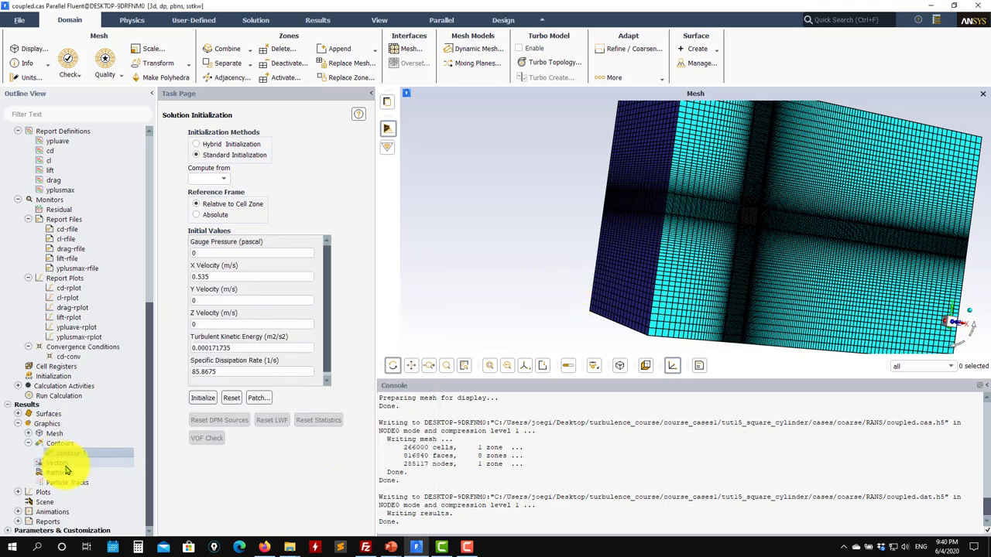
scroll(19, 500, down, 3)
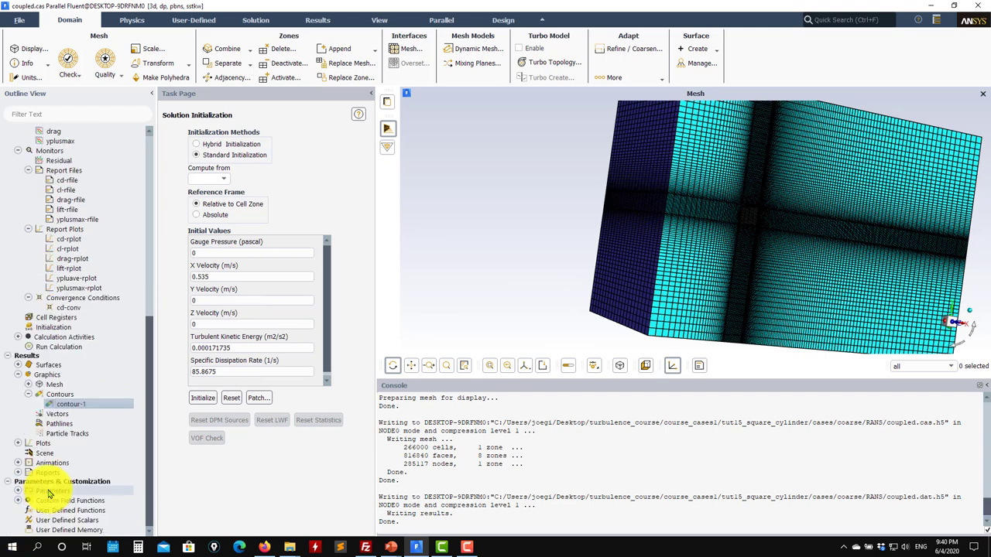
click(25, 492)
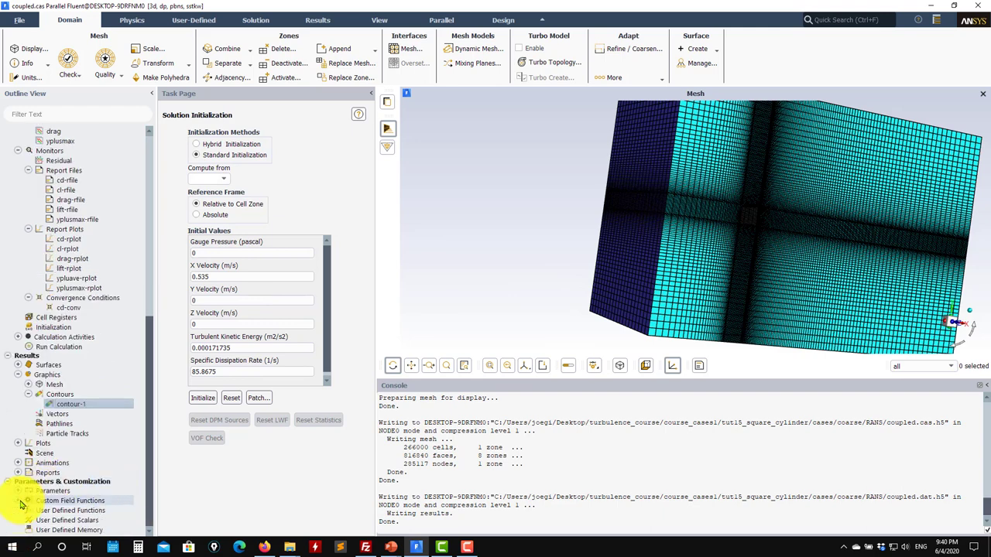
click(28, 501)
scroll(35, 471, down, 1)
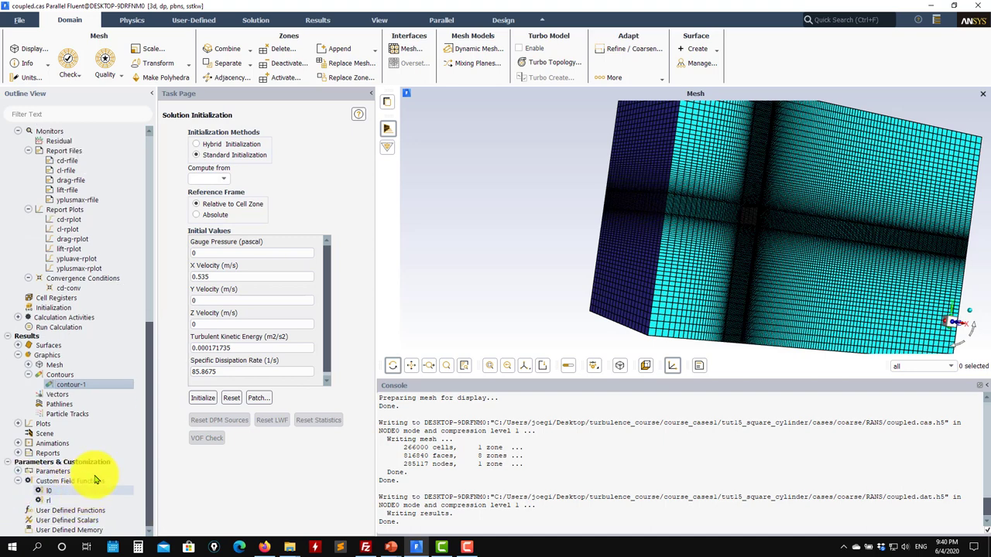
scroll(50, 481, up, 2)
click(46, 481)
right_click(51, 501)
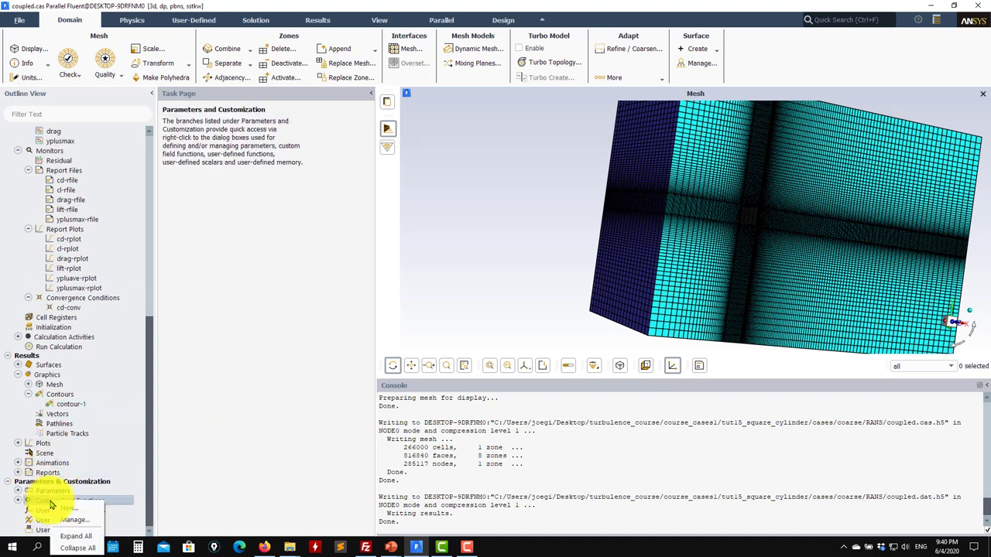
click(75, 520)
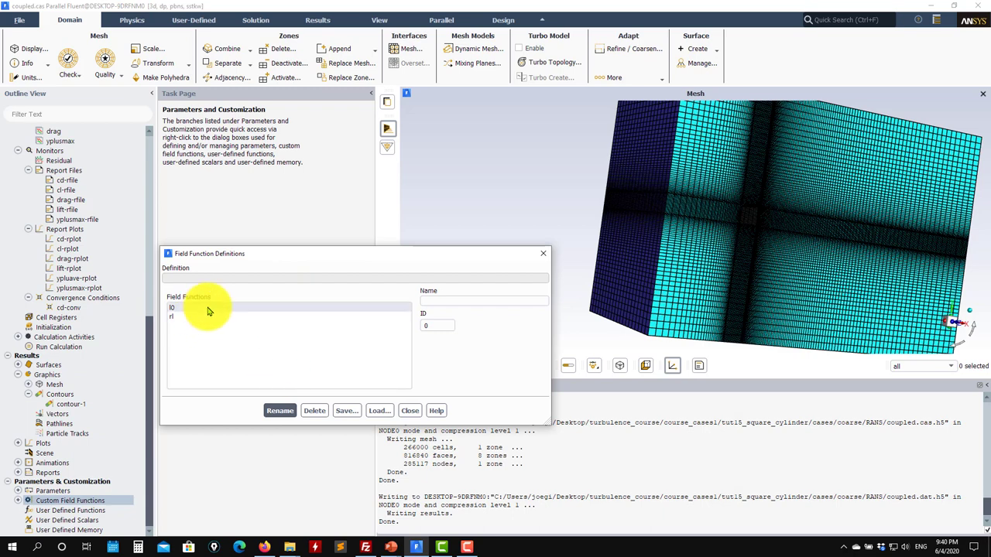
- Examine the definitions of the custom field functions l0 and rl, leaving both as they are
click(207, 309)
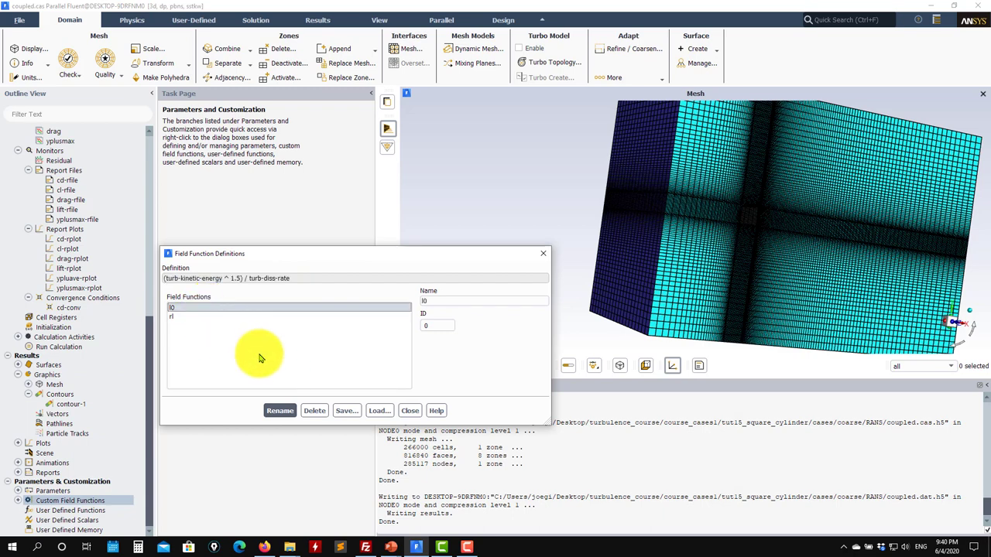
click(281, 410)
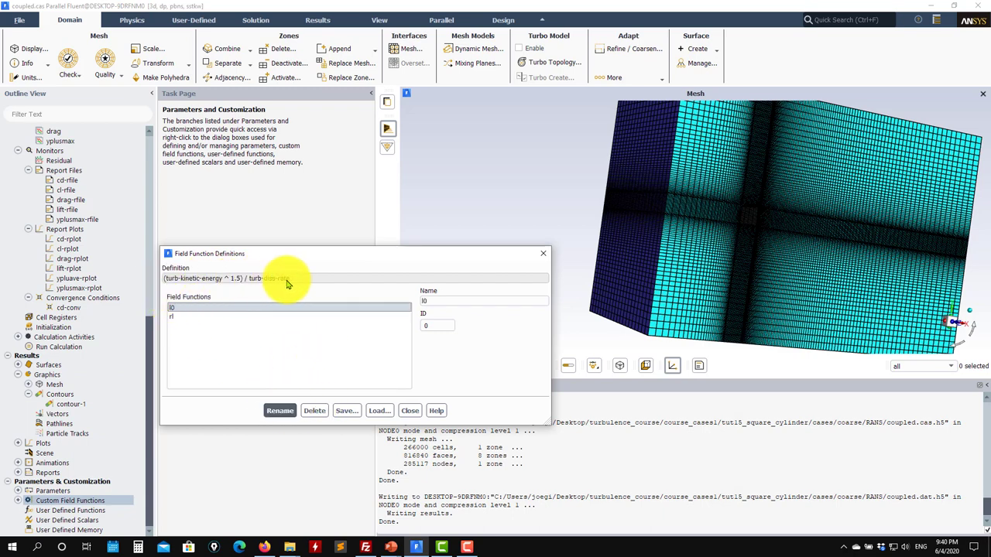
drag(300, 281, 151, 281)
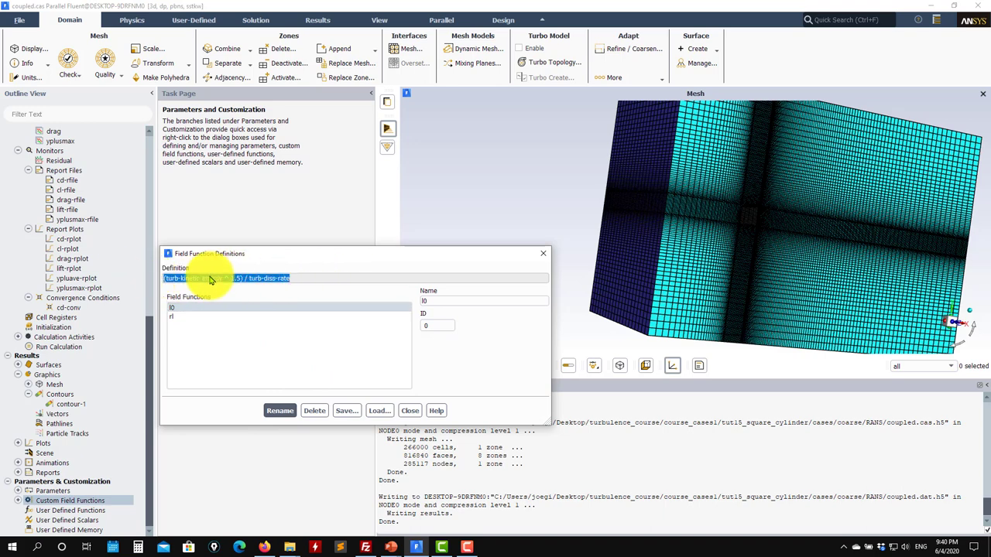
click(176, 317)
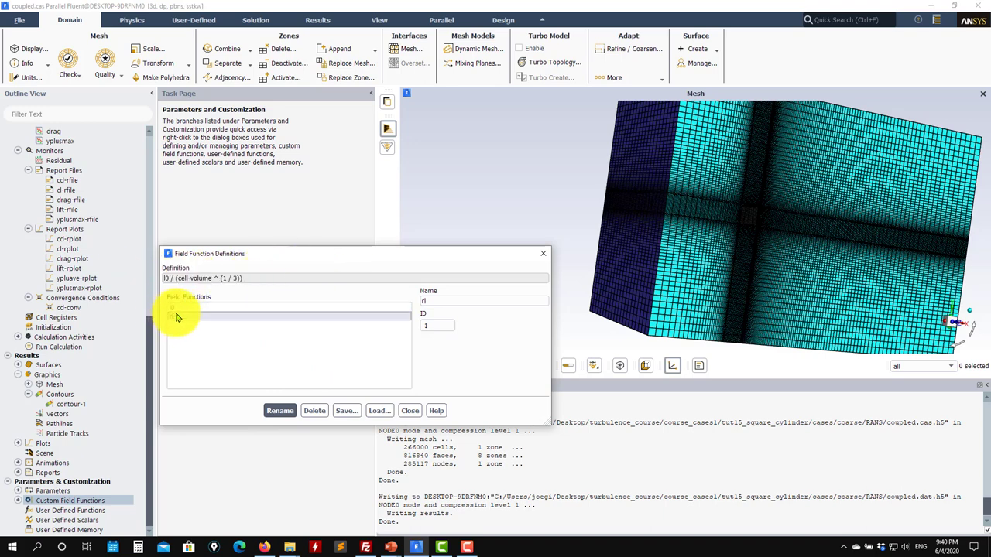
drag(263, 278, 136, 274)
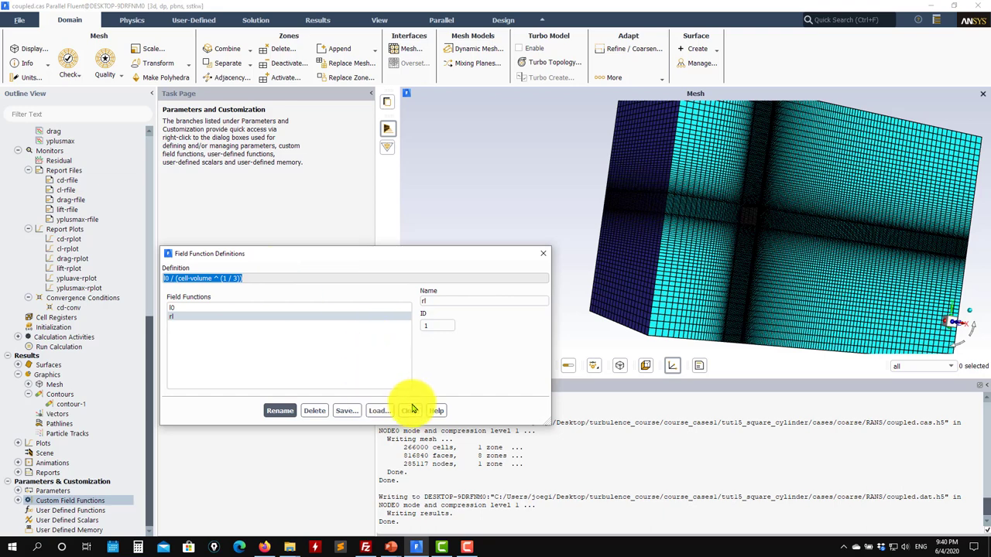
click(410, 412)
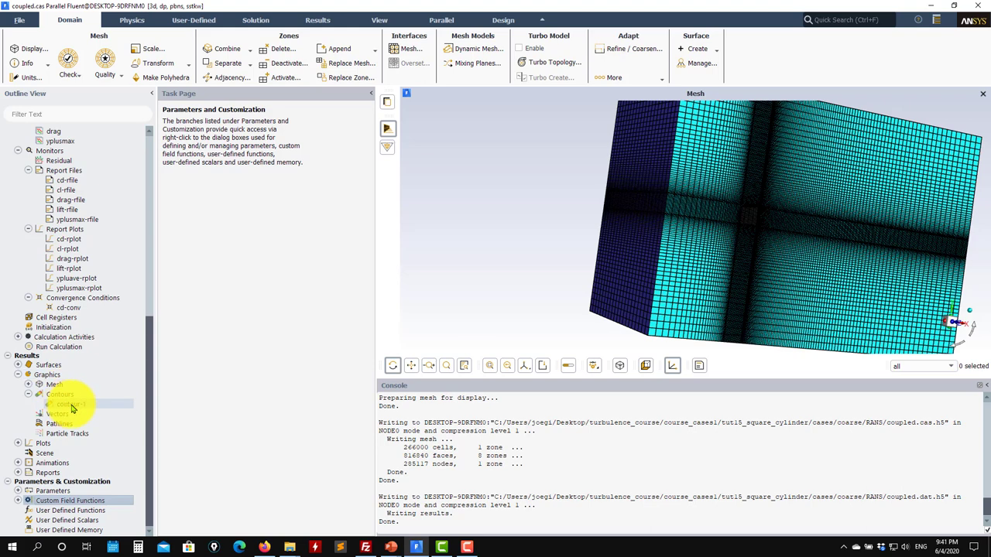
- Display contour-1 of the custom field function rl on the three sweep surfaces
scroll(100, 425, up, 2)
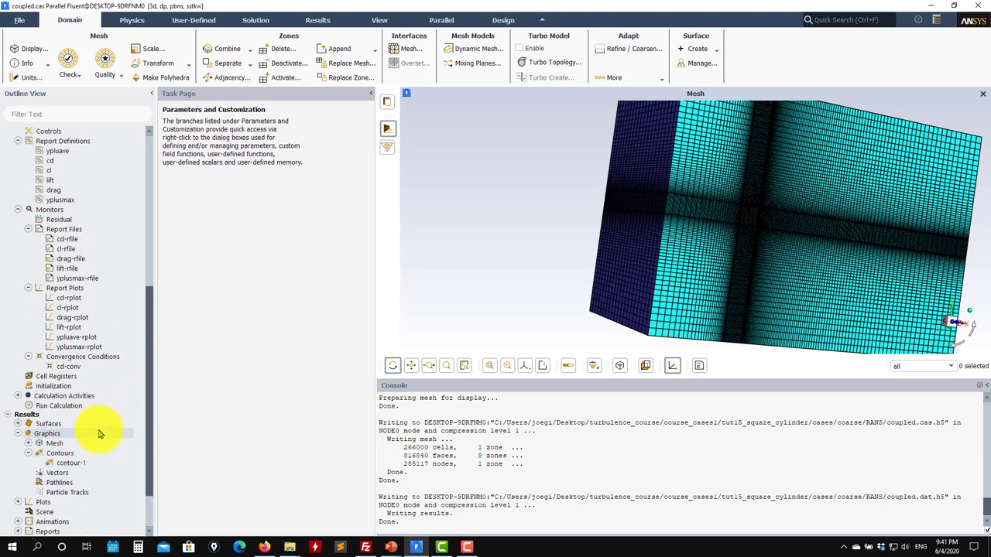
scroll(113, 429, down, 2)
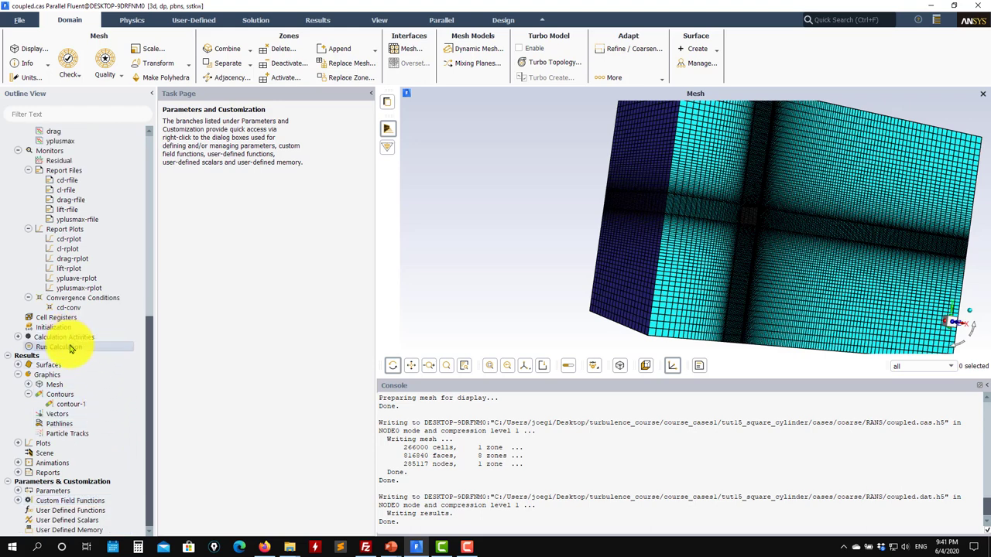
click(506, 488)
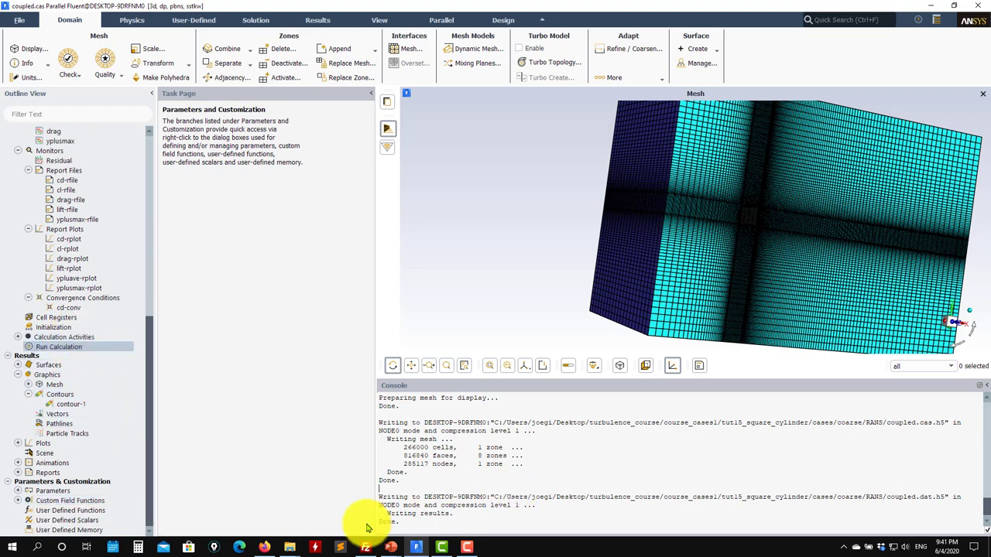
double_click(87, 405)
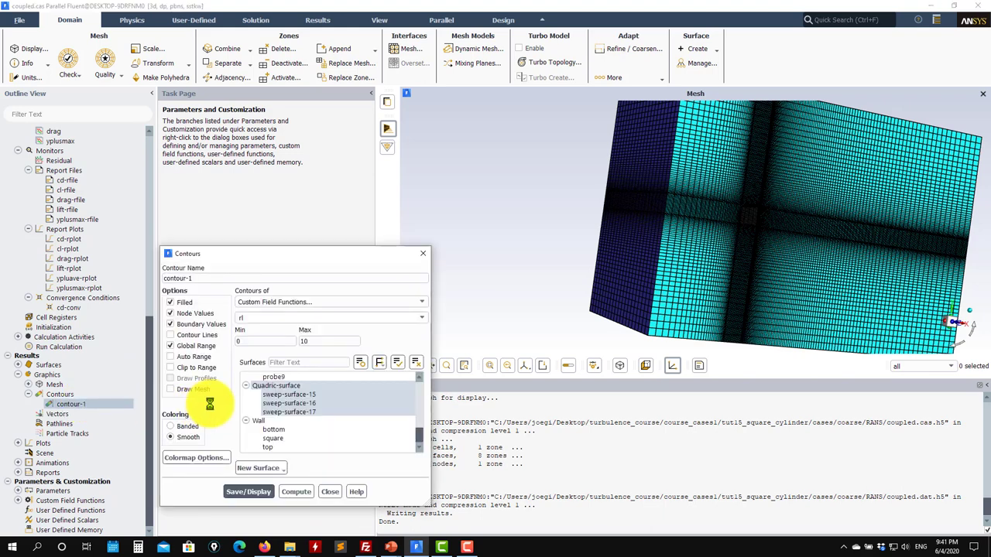
click(248, 492)
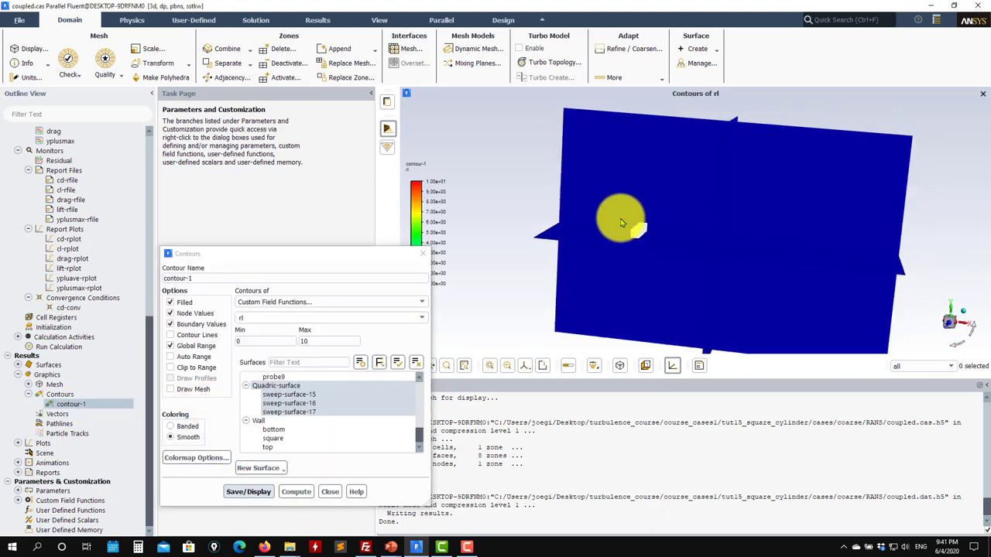
- Change contour-1 to Velocity Magnitude with Auto Range enabled, display it on the sweep surfaces, and close the contour definition
click(422, 302)
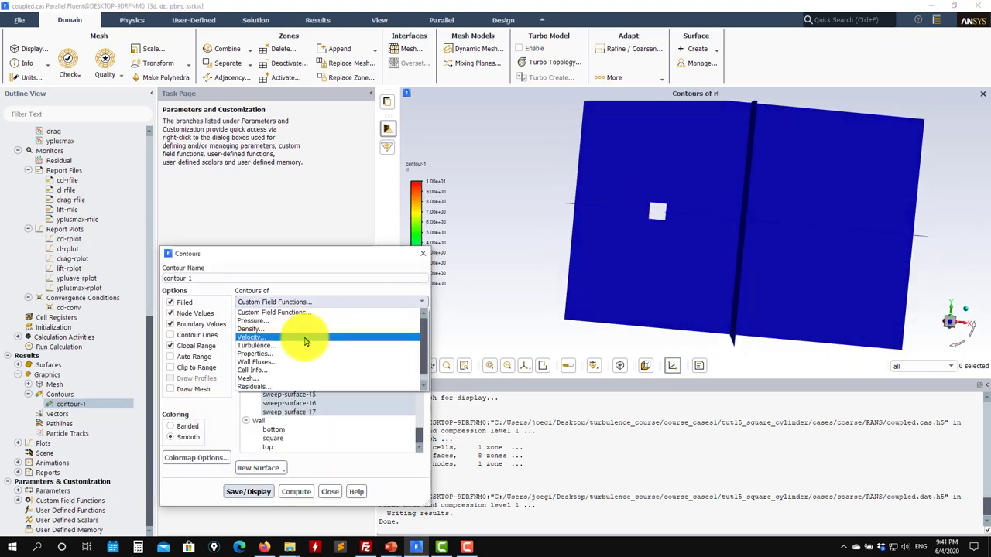
click(308, 270)
click(246, 493)
click(190, 357)
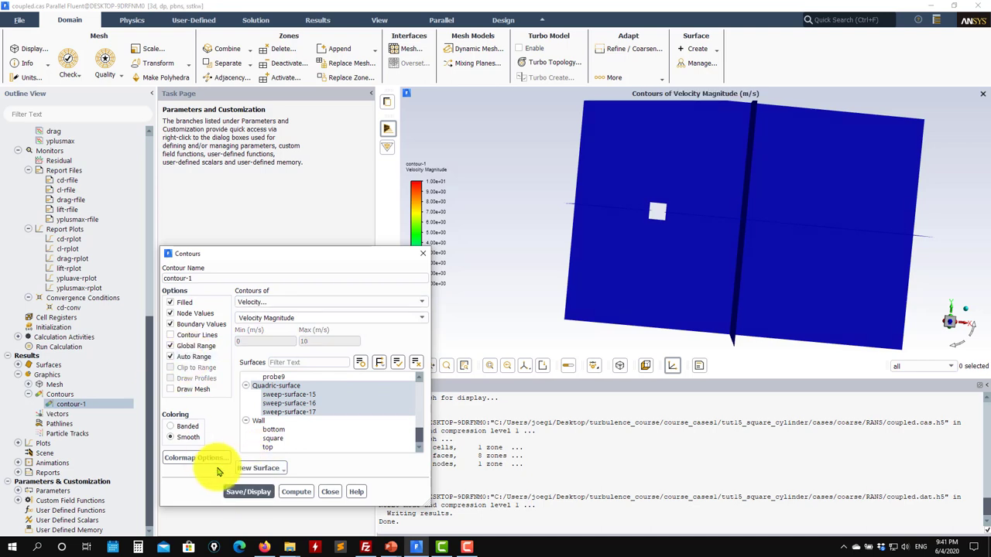
click(248, 492)
drag(672, 173, 728, 246)
drag(343, 256, 263, 176)
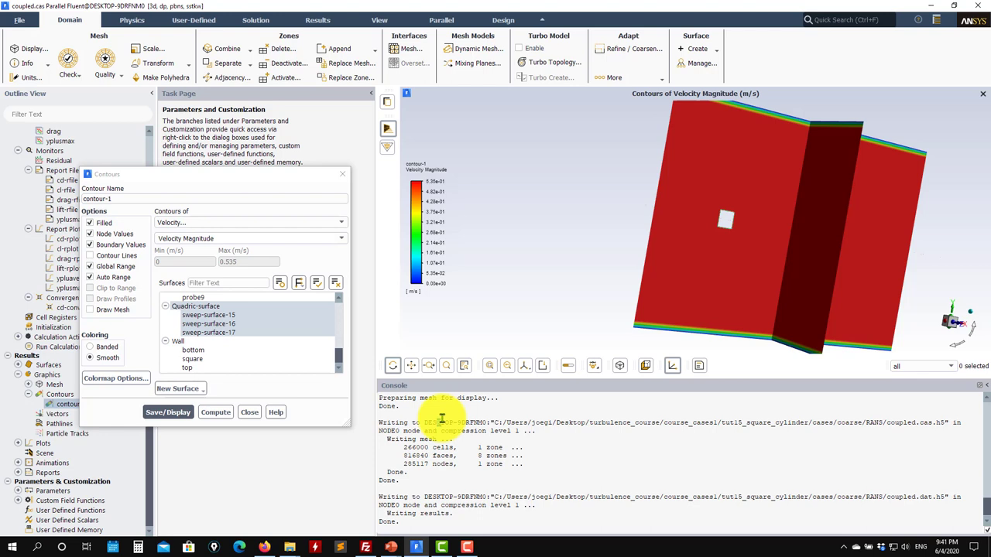
click(254, 415)
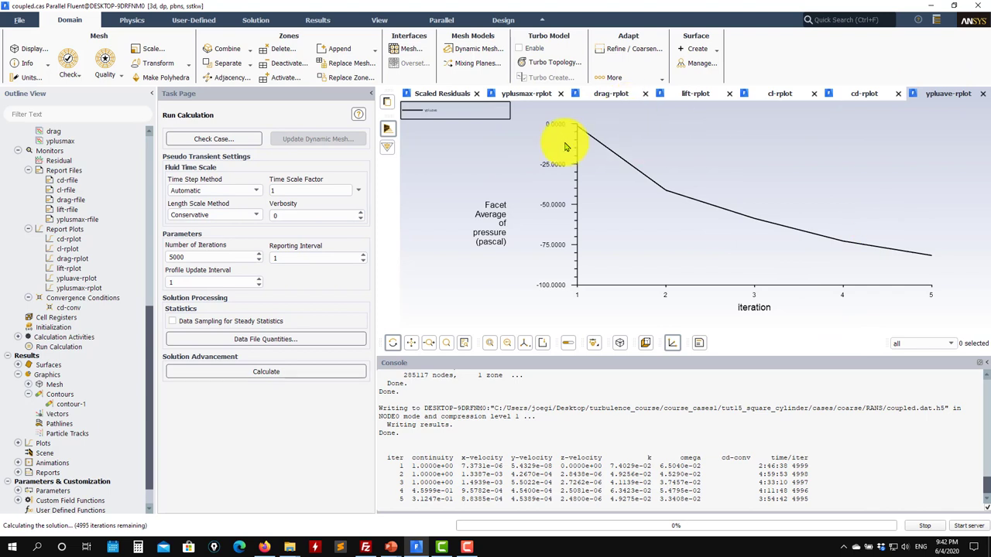
- Stop the running calculation
click(933, 527)
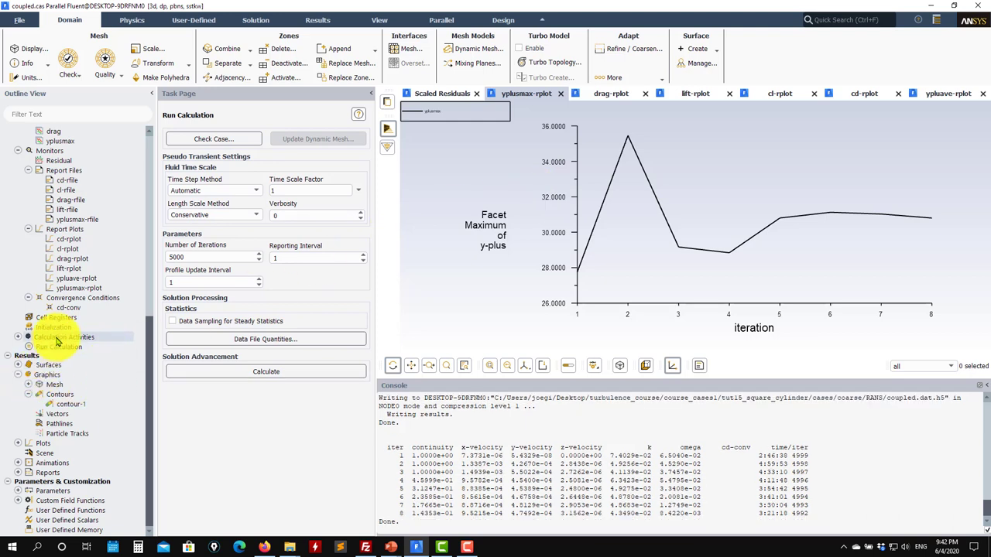
- Set the ypluave report definition's field variable to Turbulence, Wall Yplus, compute its value, and accept removing its report plot
click(946, 93)
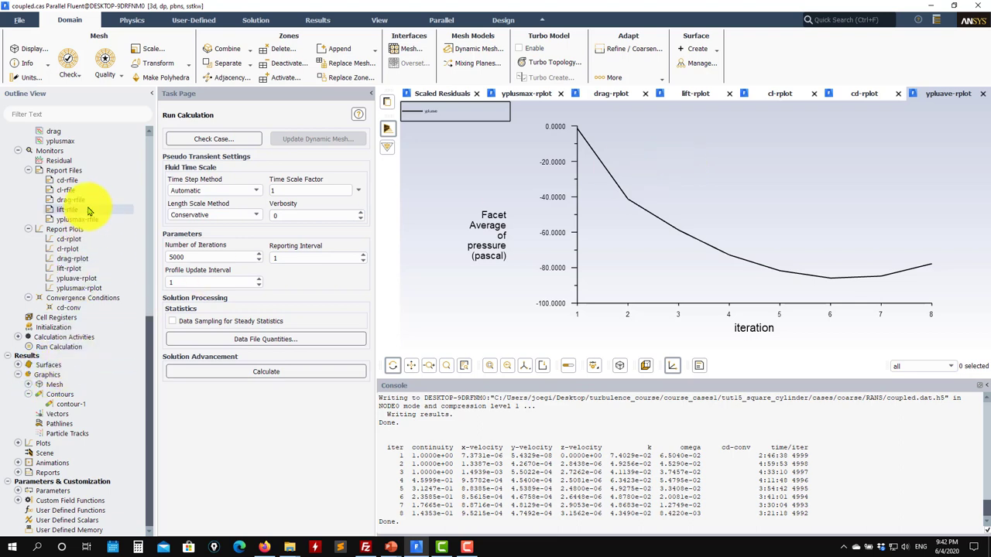
scroll(95, 206, up, 1)
scroll(100, 206, up, 3)
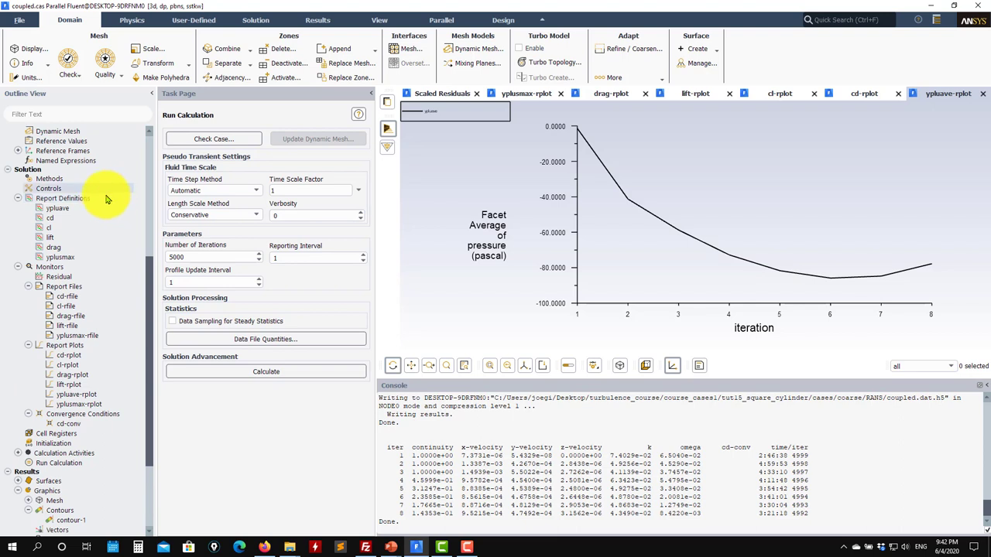
double_click(75, 209)
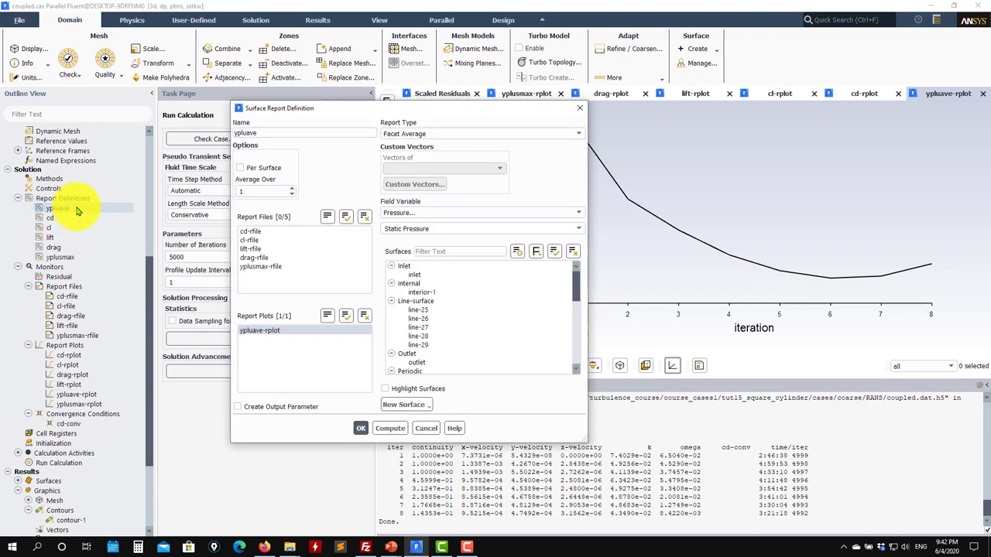
click(578, 212)
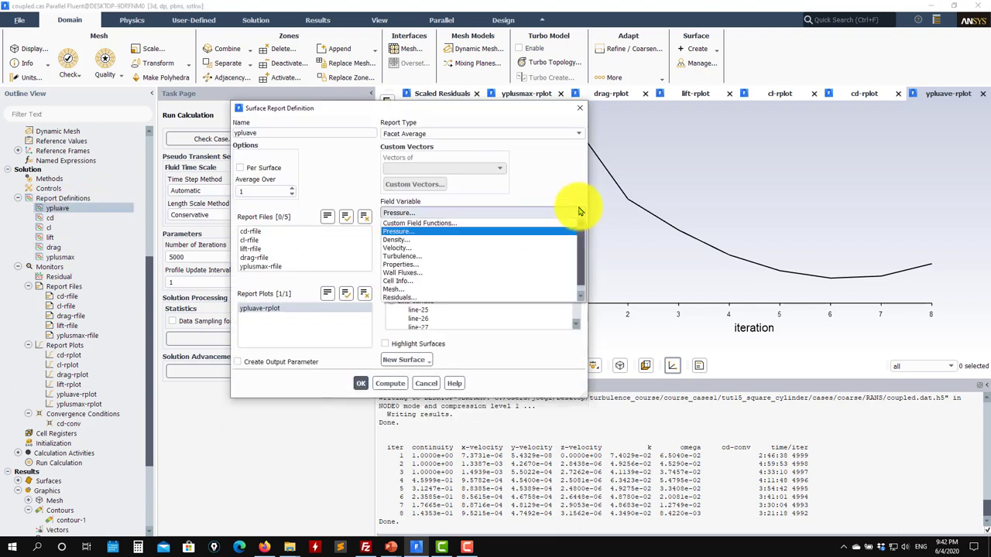
click(418, 255)
click(573, 226)
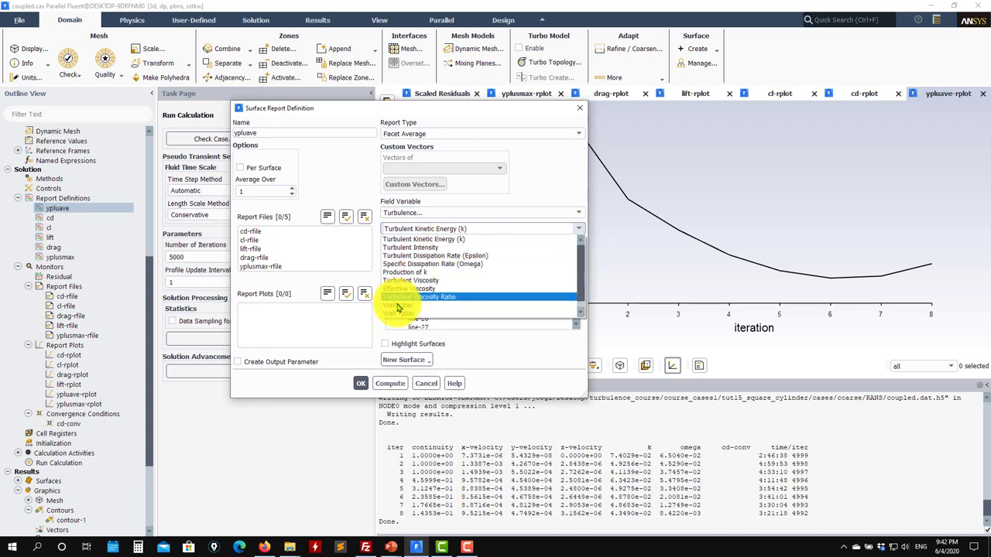
click(398, 309)
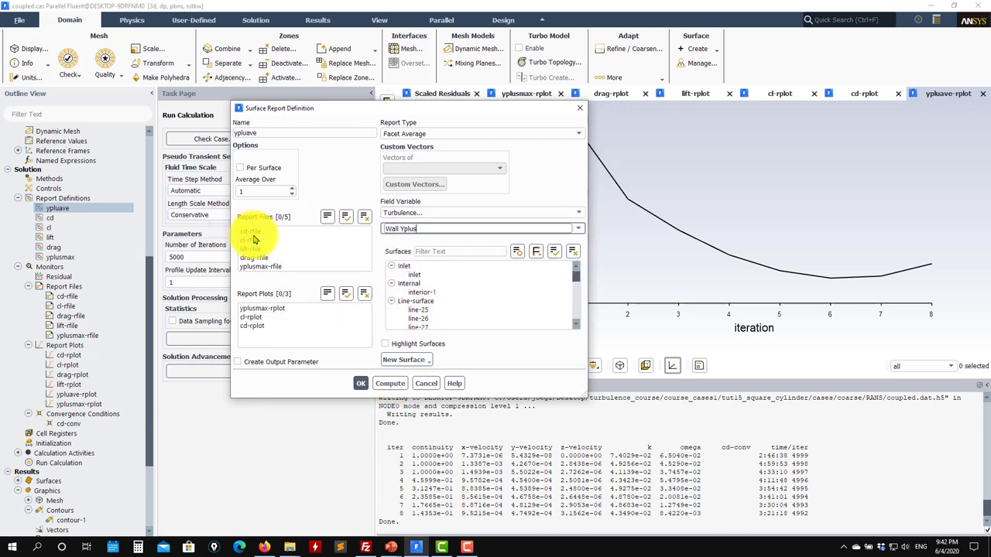
click(388, 384)
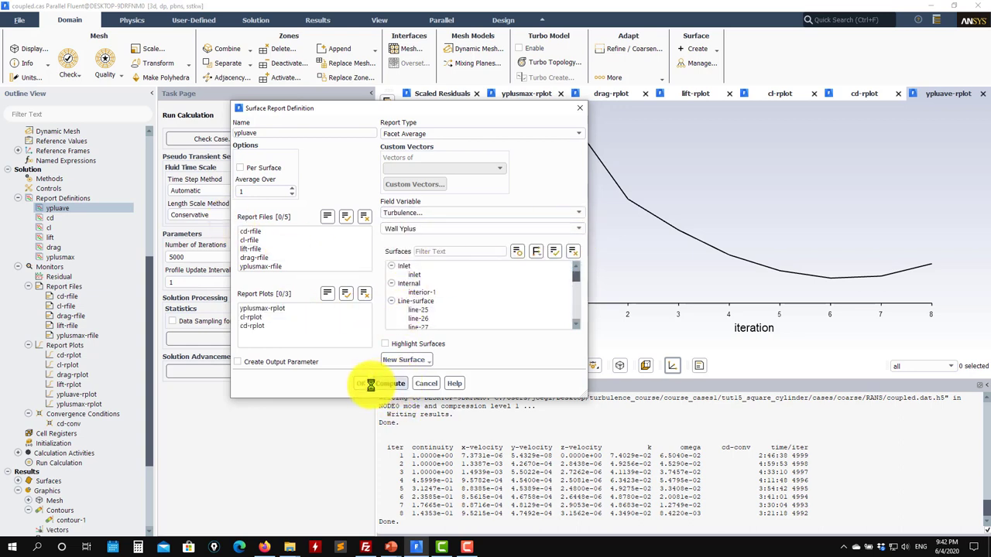
click(359, 384)
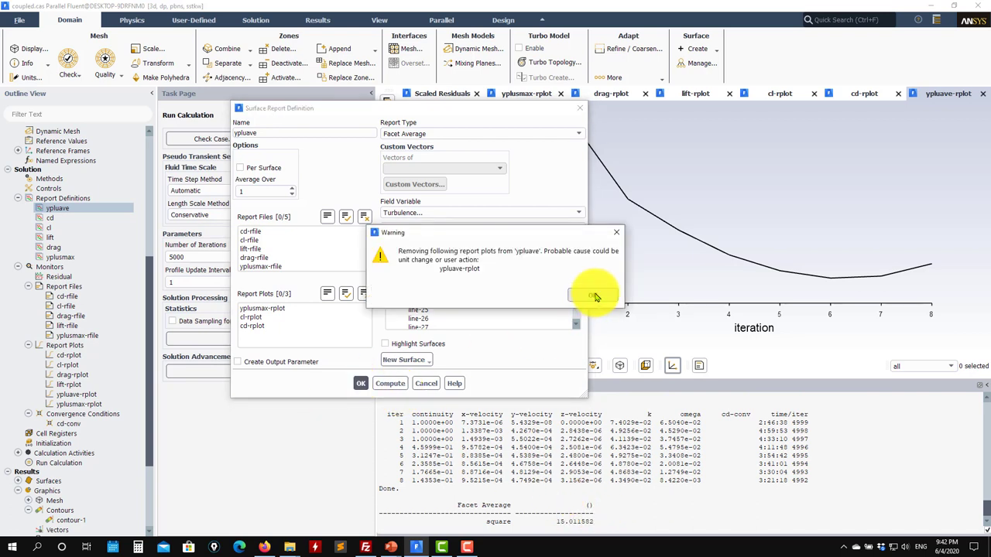
click(597, 295)
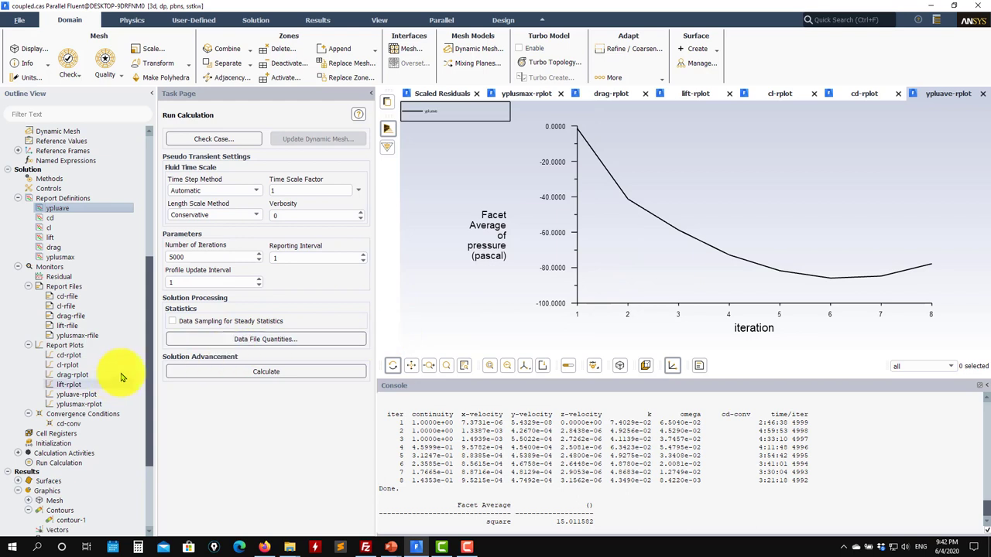
- Resume the calculation with 5000 iterations and monitor the yplusmax report plot
click(59, 462)
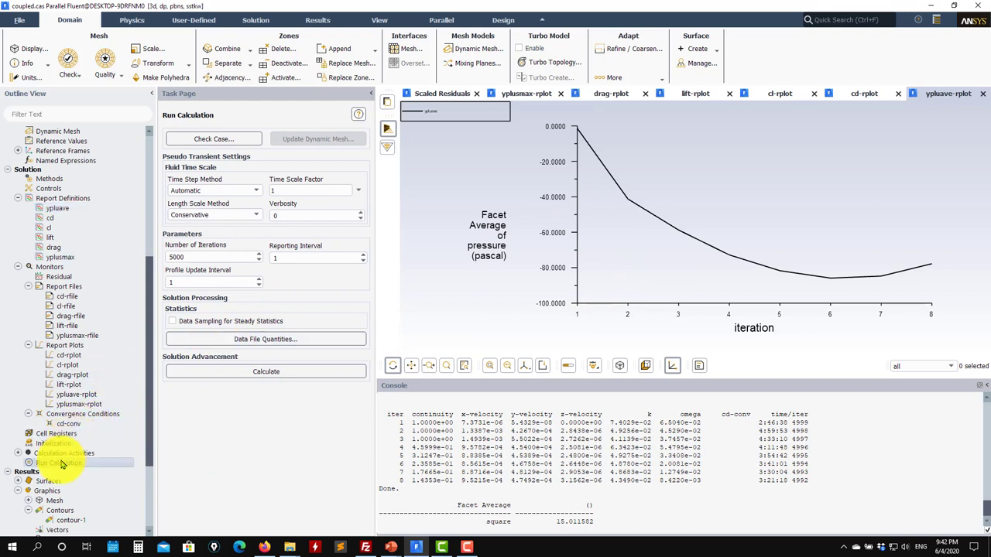
click(266, 373)
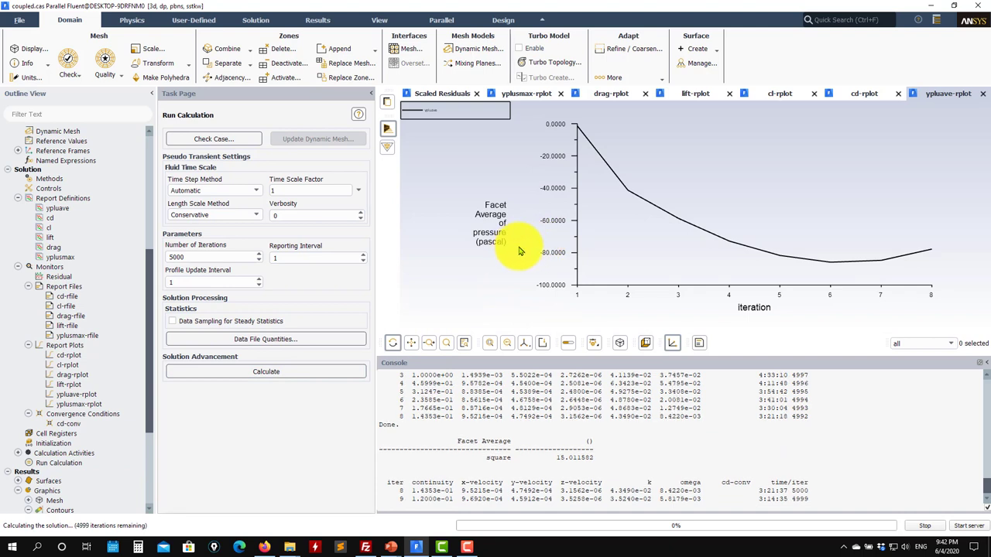
click(535, 94)
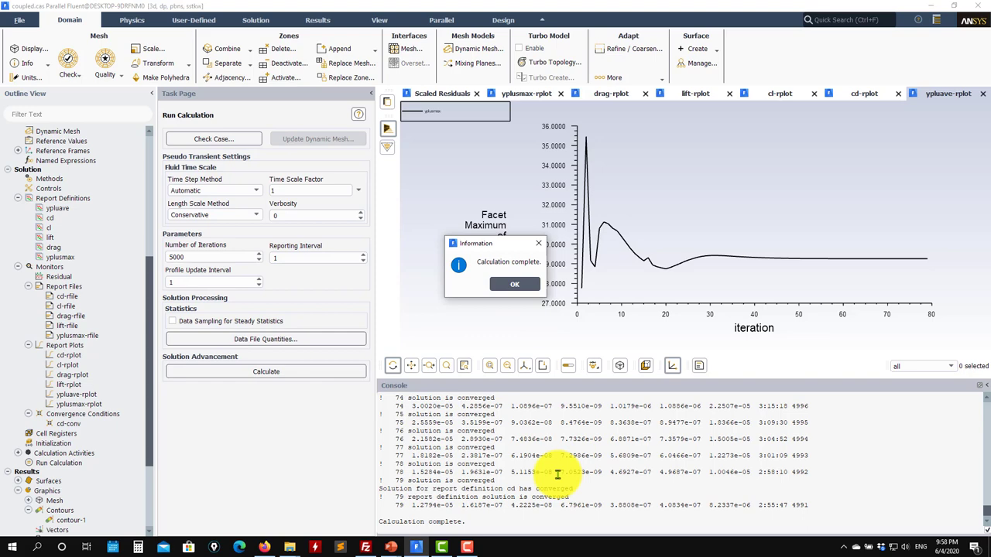
- Examine the convergence history in the console and dismiss the calculation completion message
scroll(558, 472, up, 7)
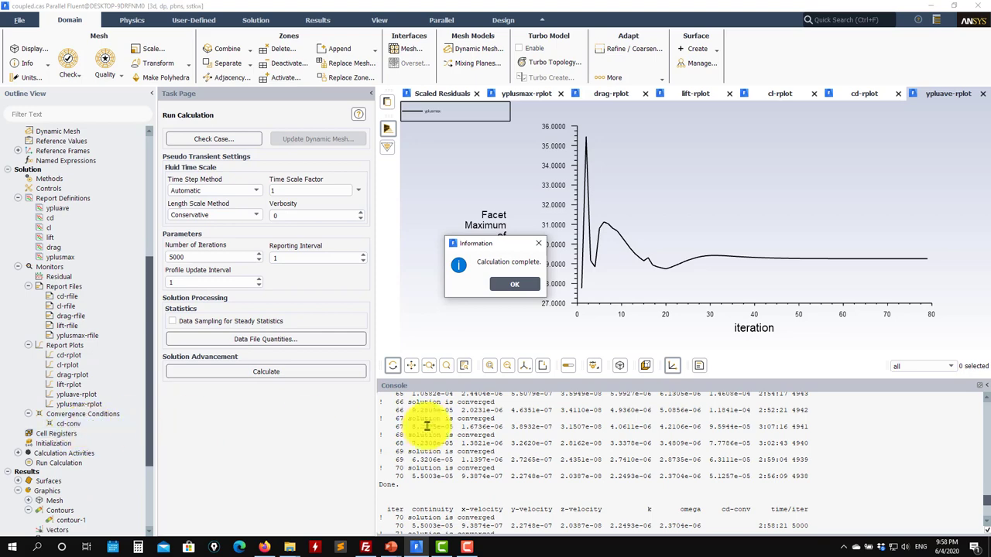
scroll(465, 430, down, 7)
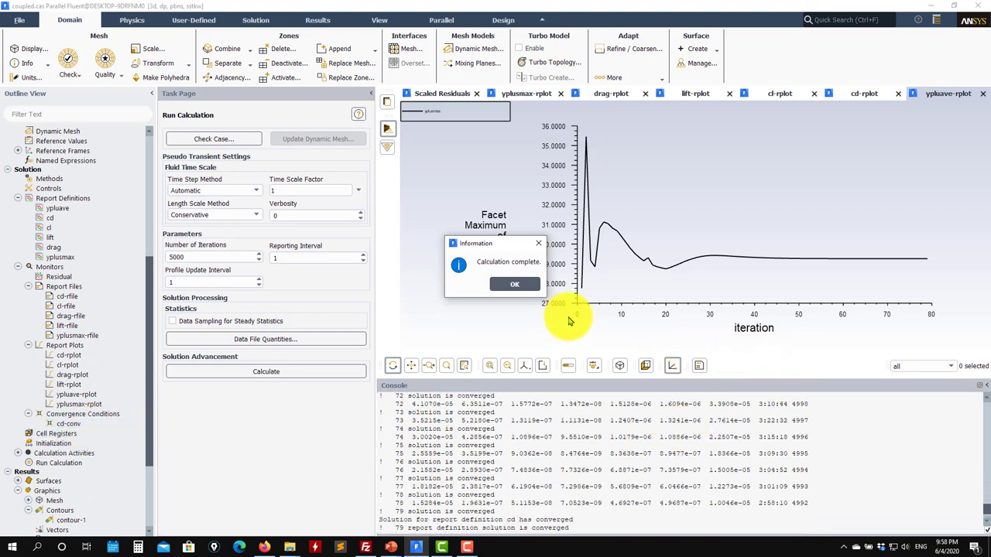
scroll(601, 451, down, 2)
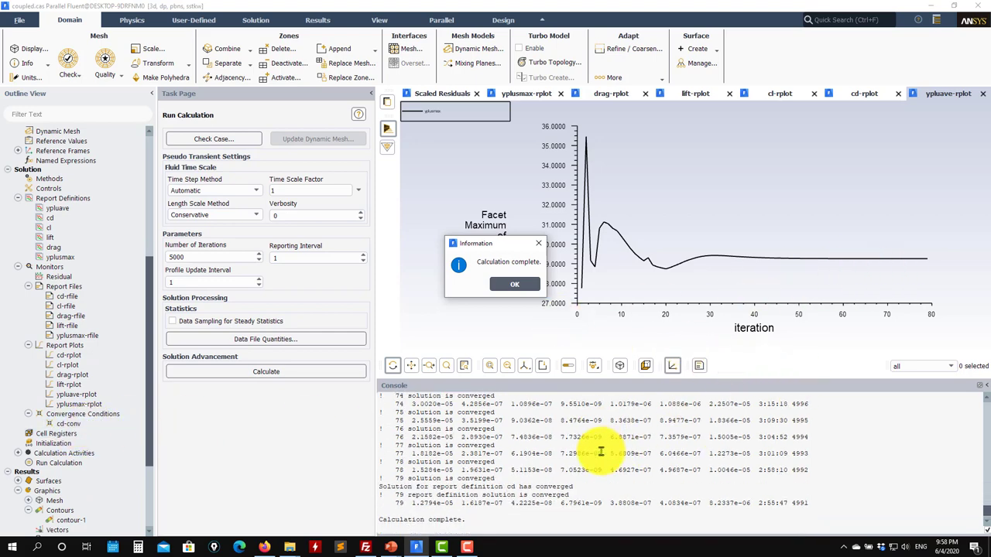
click(520, 286)
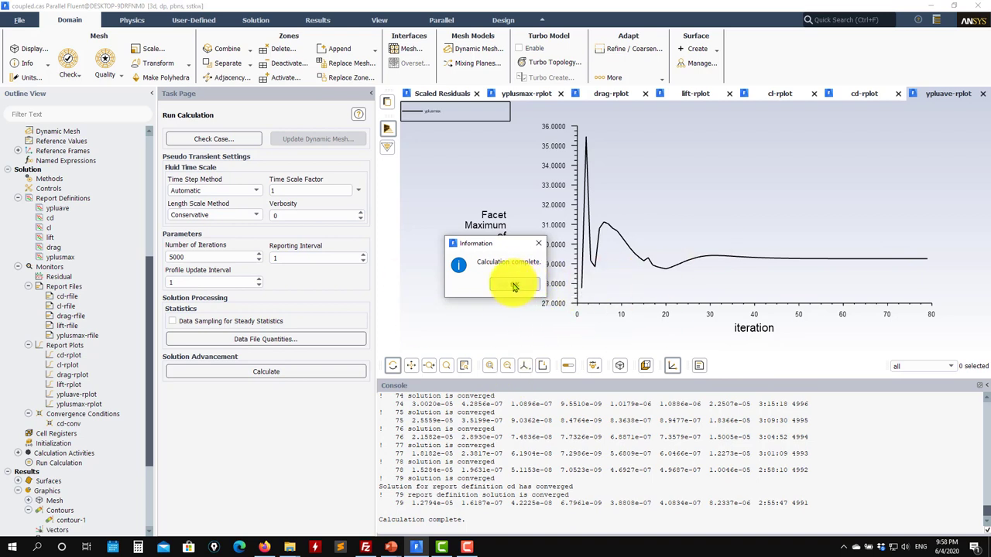
click(514, 287)
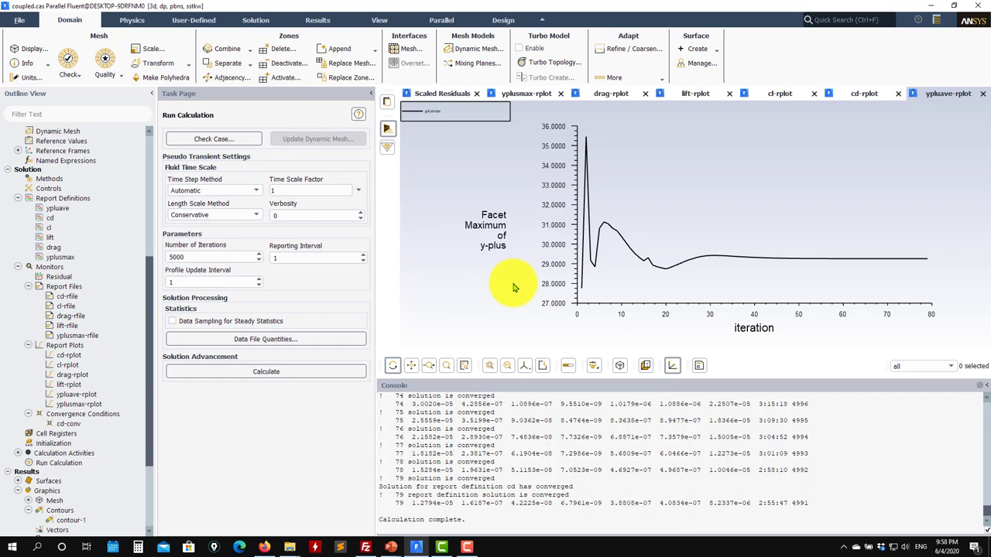
- Review the yplusmax, ypluave, cd, cl, lift and drag report plots of the finished calculation
click(525, 99)
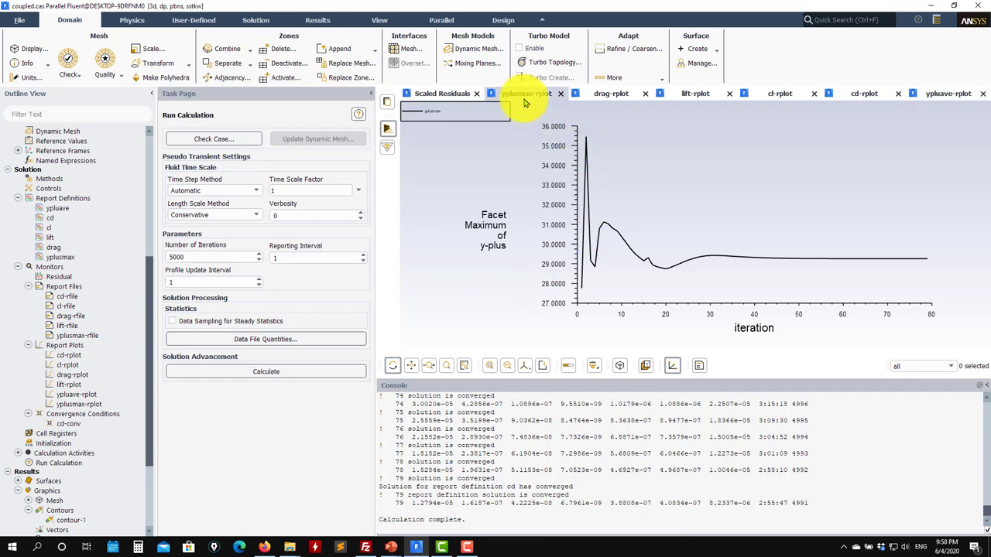
click(948, 94)
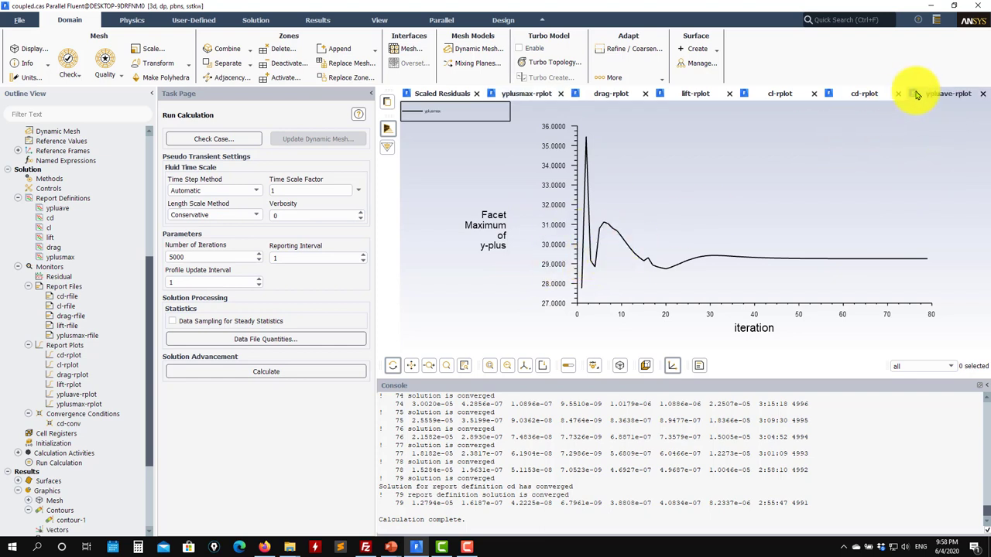
click(864, 95)
click(771, 93)
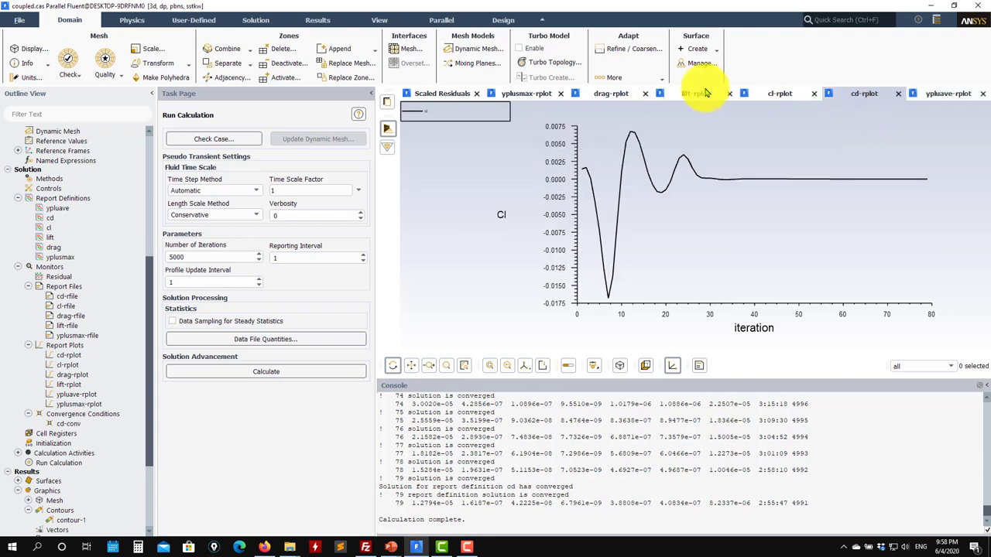
click(696, 94)
click(620, 95)
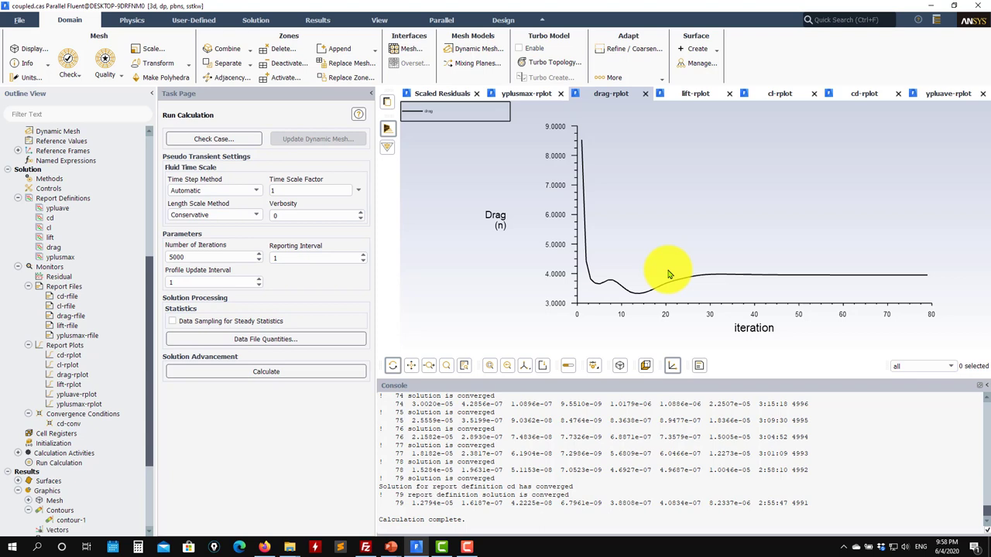
- Display contour-1 of Velocity Magnitude on the sweep surfaces, inspect the flow around the square cylinder, and close the contour definition
scroll(116, 418, down, 4)
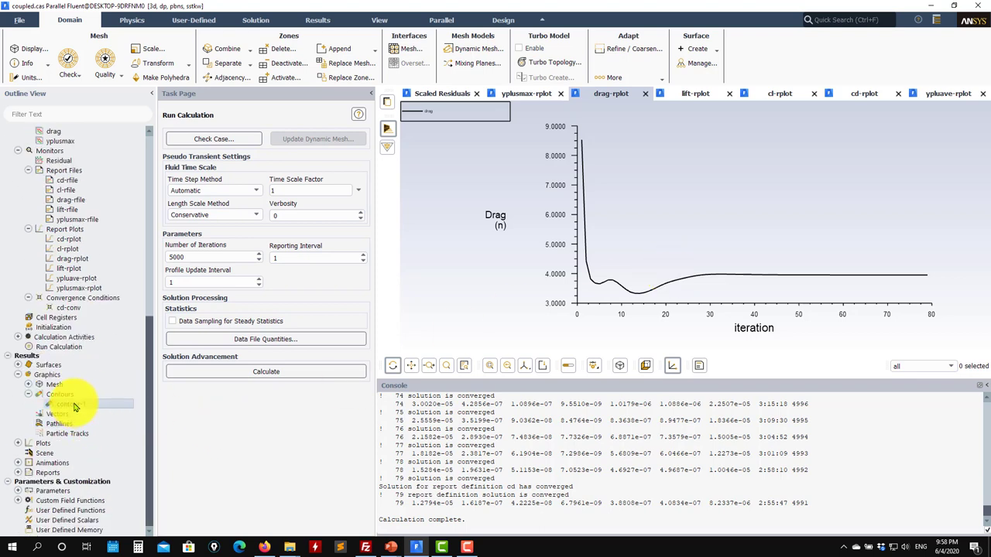
double_click(74, 405)
click(168, 412)
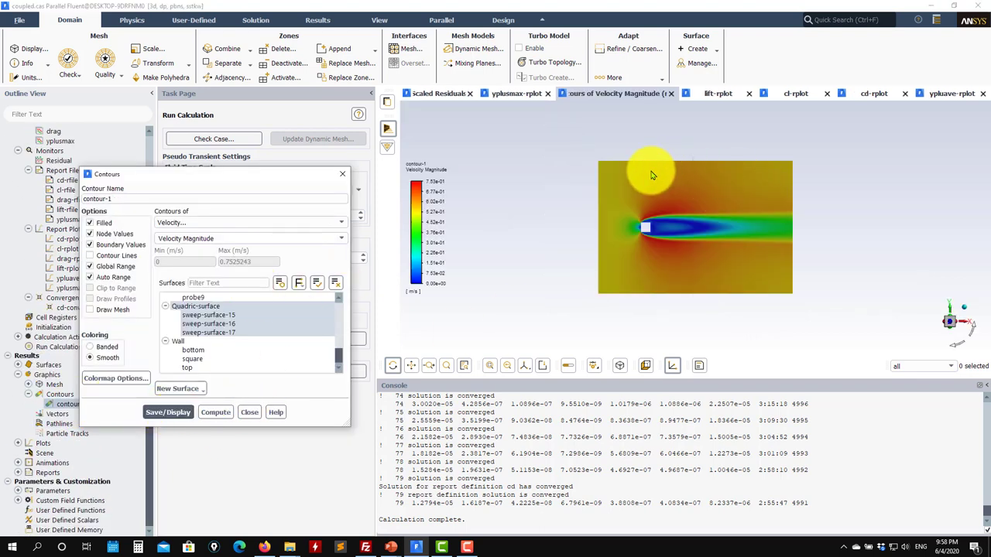
scroll(692, 181, up, 2)
click(741, 264)
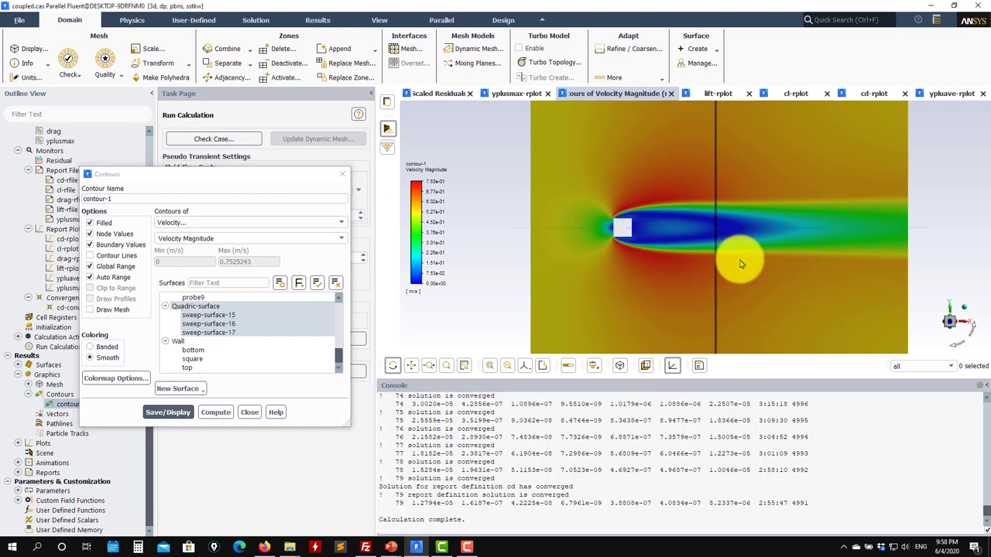
drag(741, 265, 727, 165)
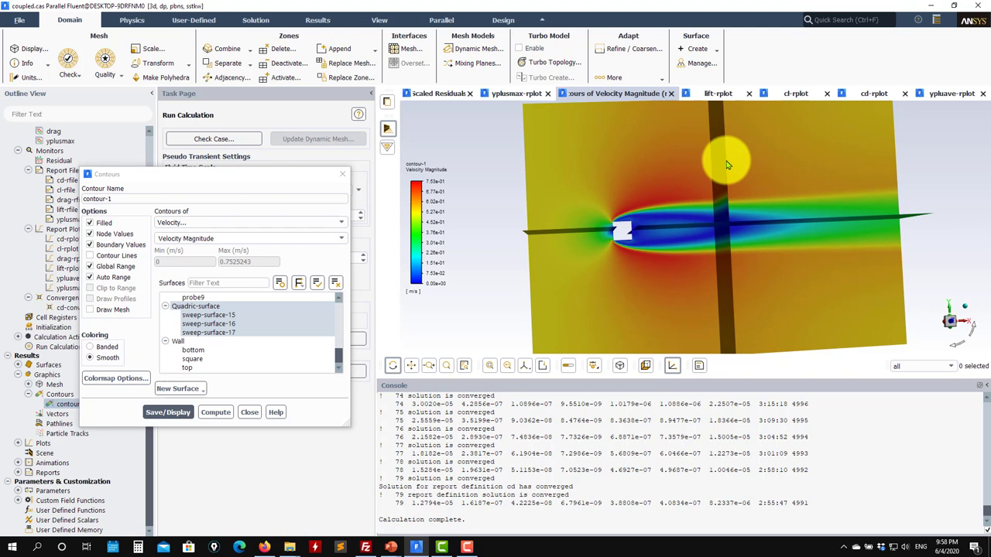
drag(727, 165, 602, 223)
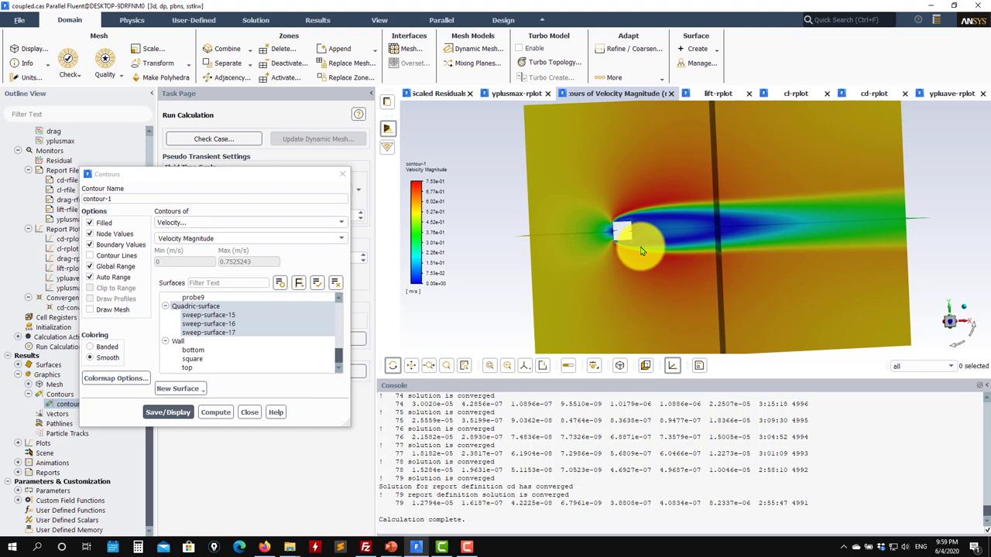
click(249, 412)
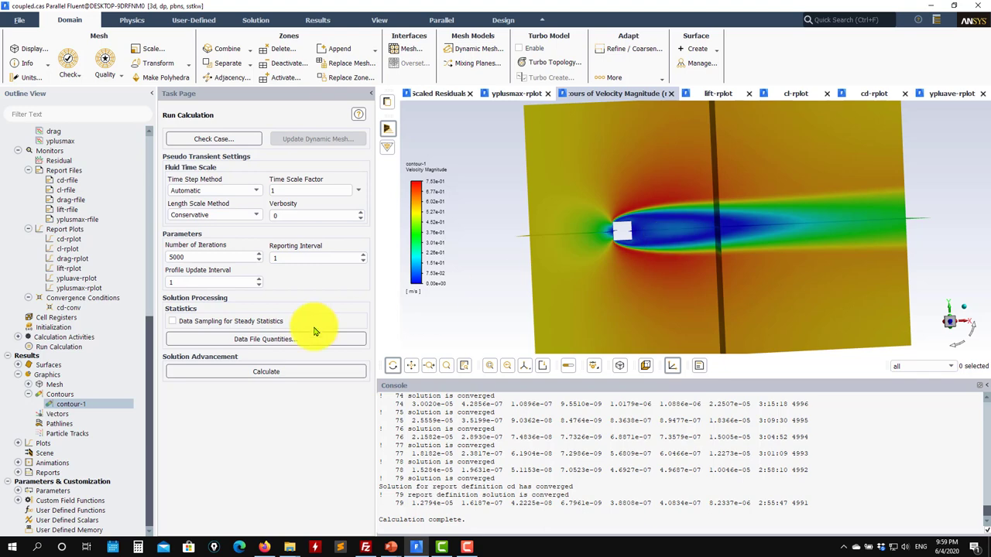
- Reinitialize the solution with Standard Initialization, discarding the unsaved data
click(60, 328)
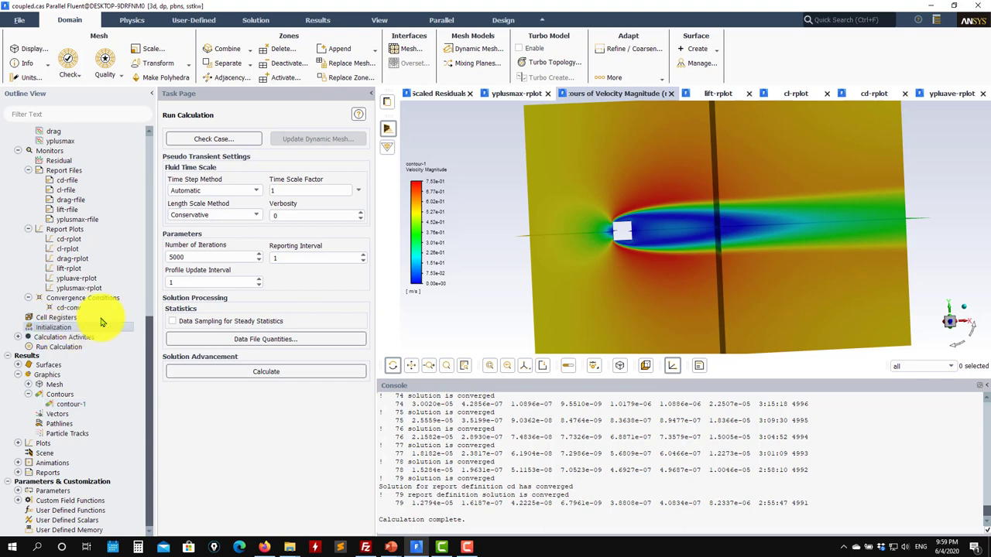
click(215, 404)
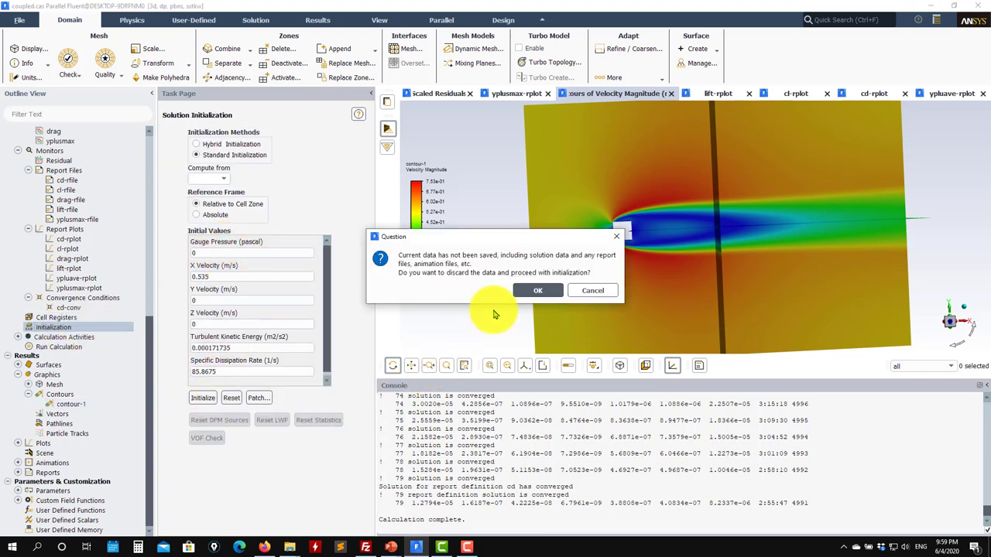
click(537, 288)
scroll(642, 227, down, 3)
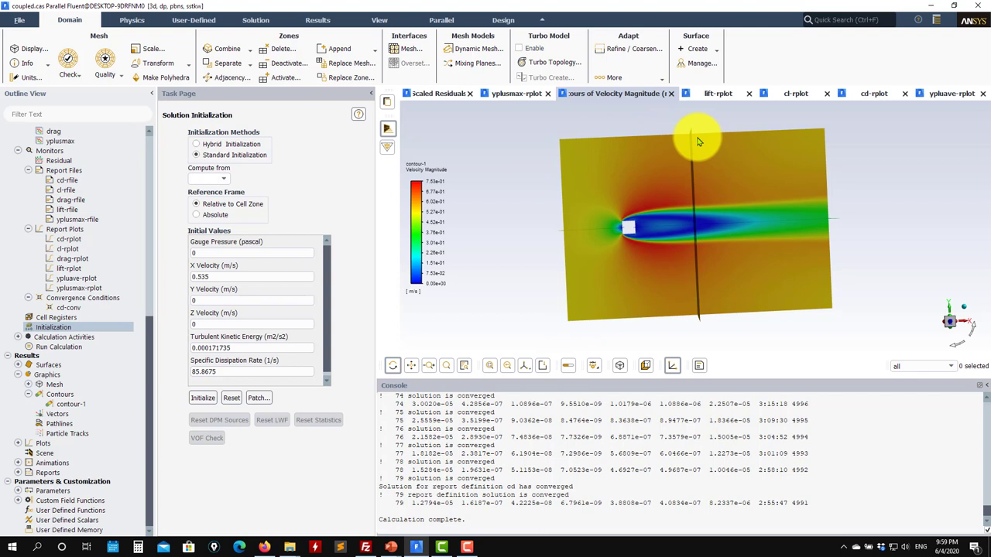
- Run FMG initialization from the console with the solve, init and fmg commands, answering yes to enable it
drag(533, 454, 535, 461)
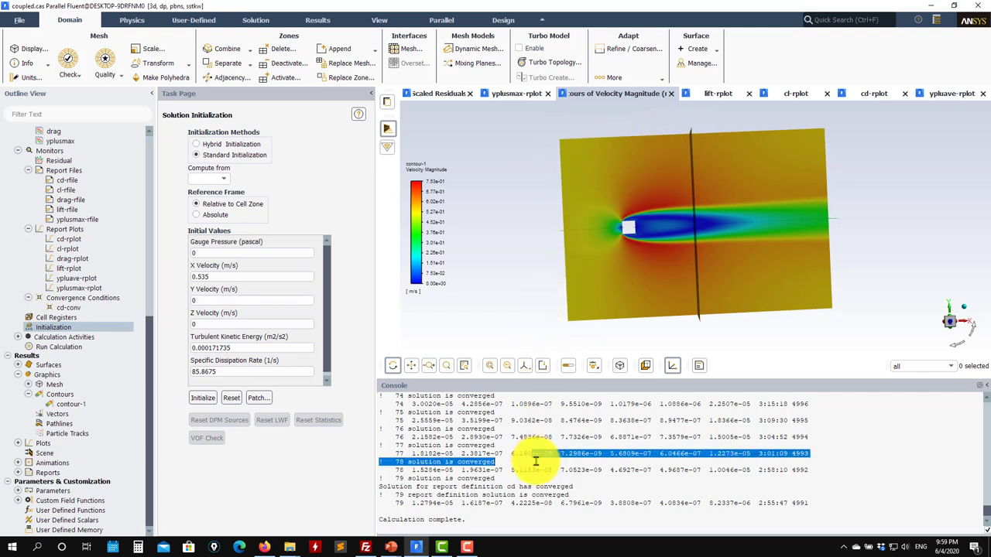
key(Return)
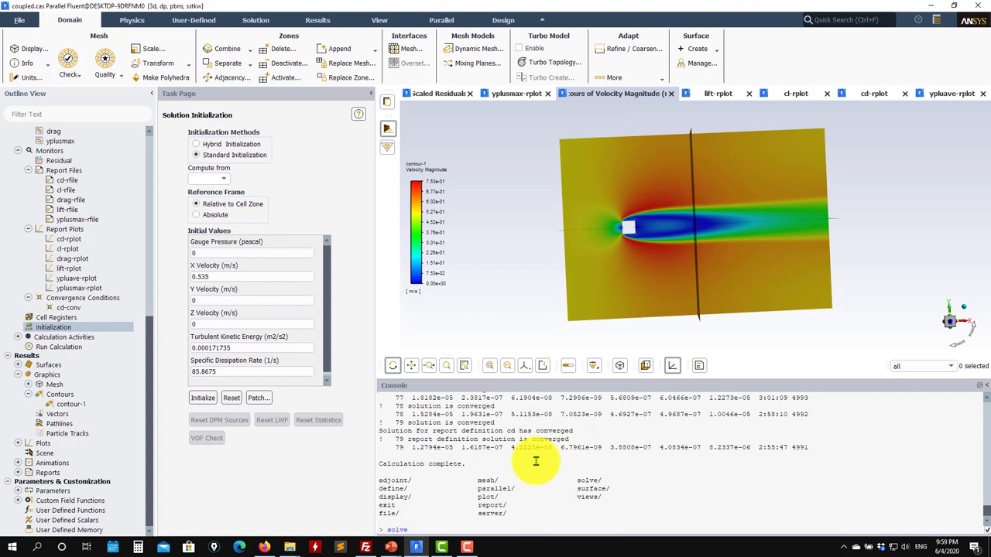
key(Return)
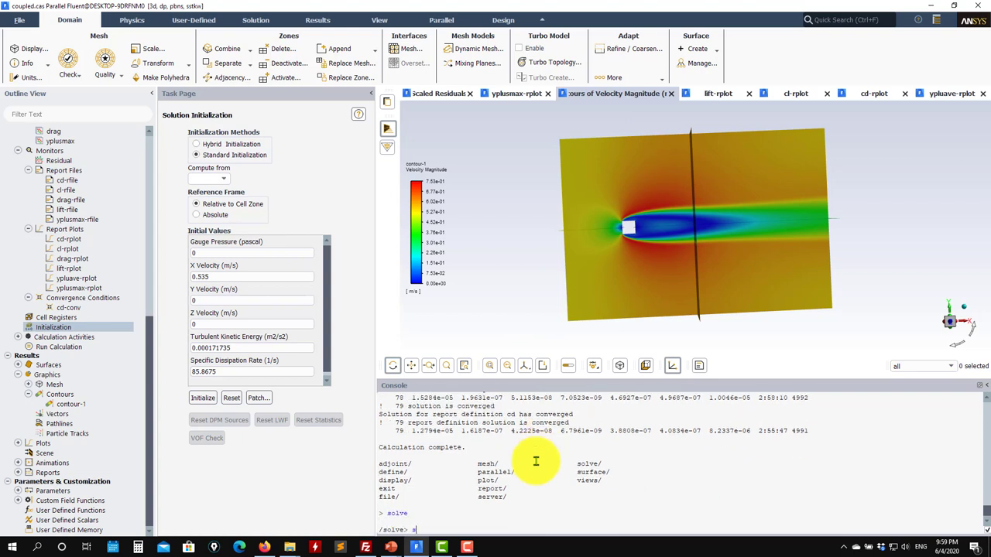
key(Return)
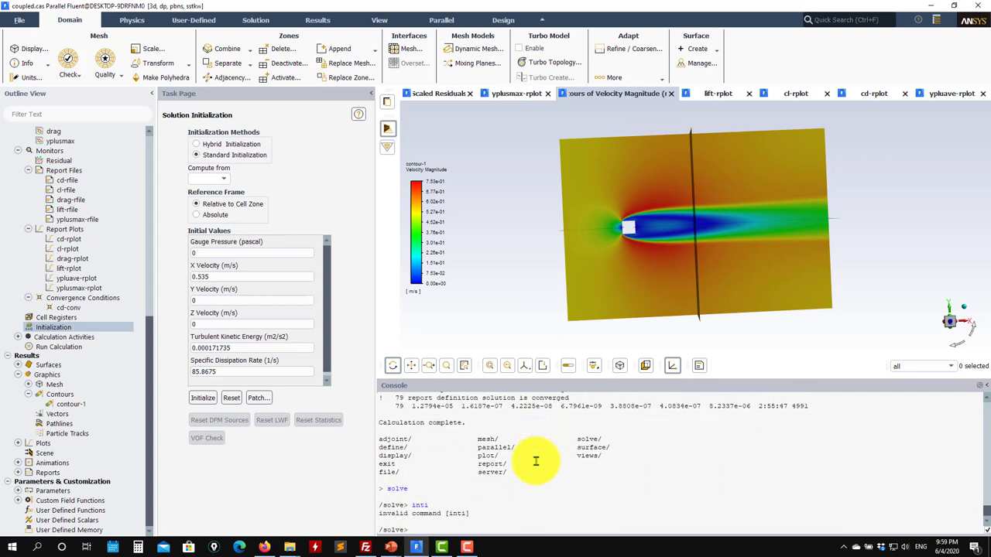
text(init)
key(Return)
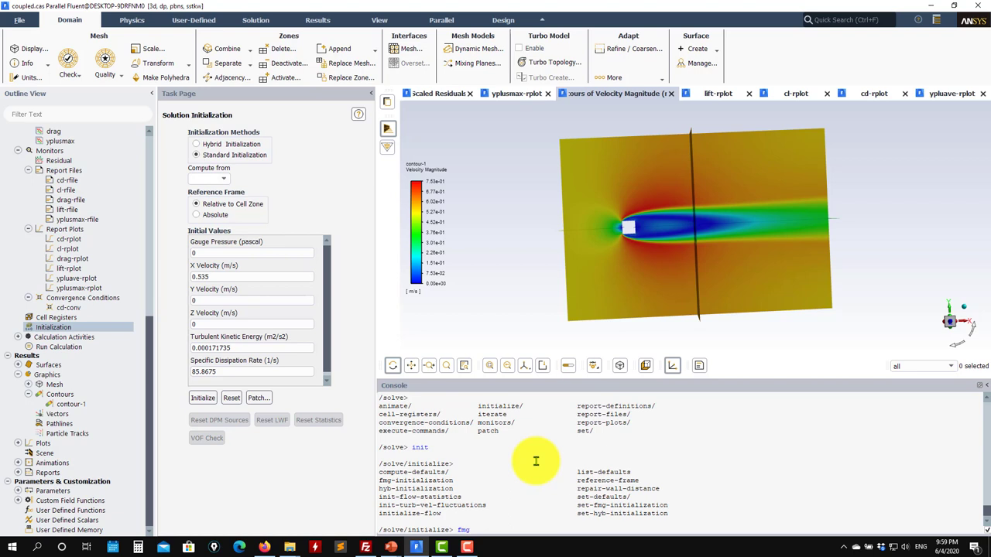
key(Return)
text(yes)
key(Return)
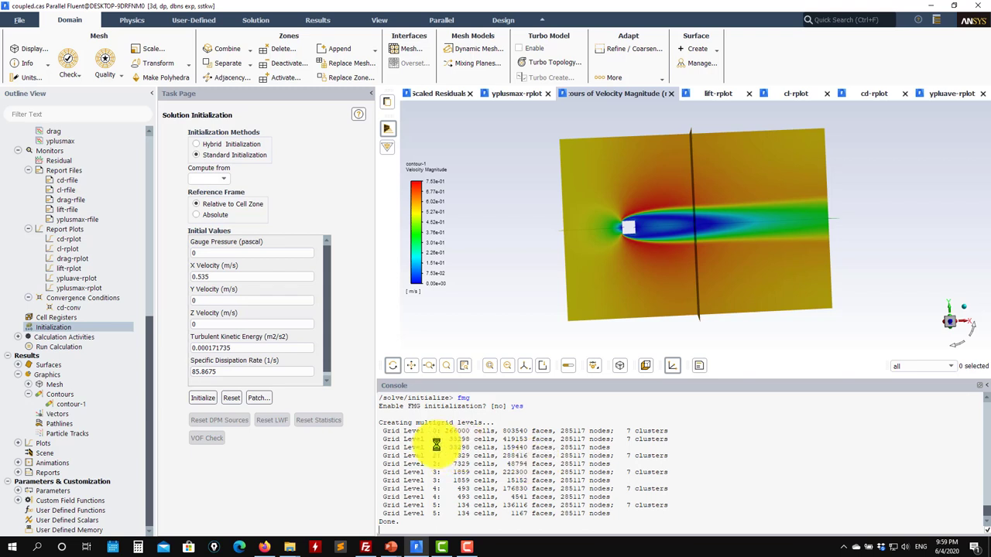
- Display contour-1 of Velocity Magnitude on the sweep surfaces for the FMG-initialized field, inspect it from several angles, and close the contour definition
double_click(82, 405)
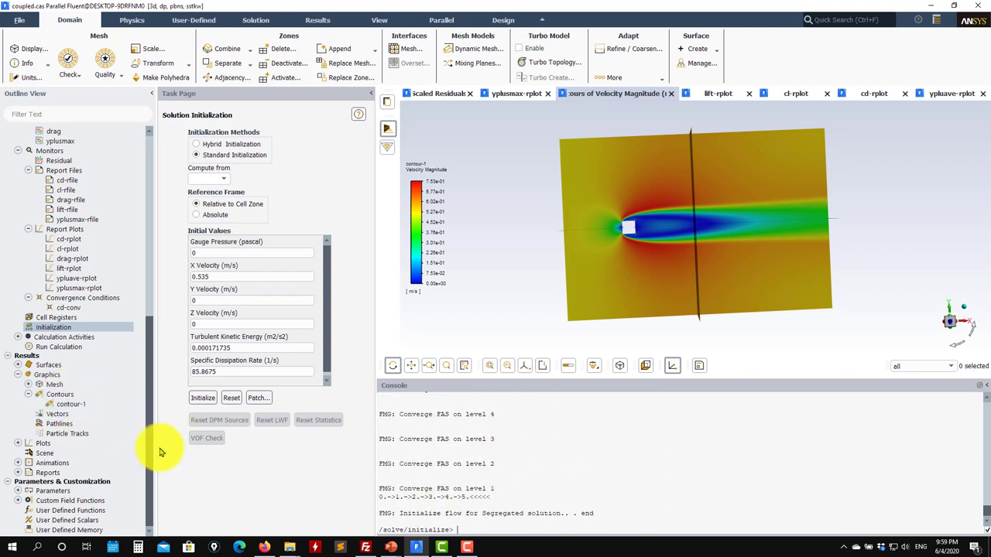
click(91, 405)
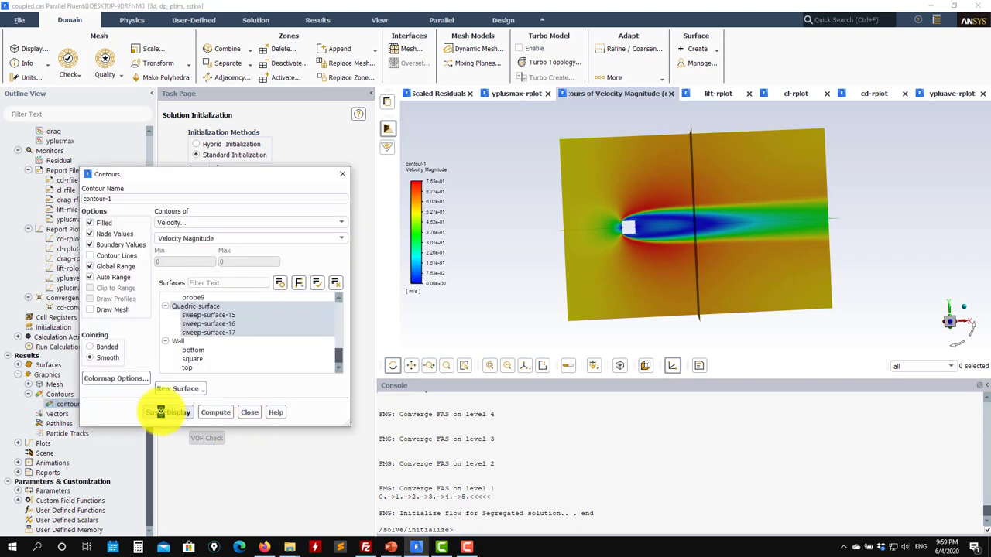
click(167, 412)
drag(707, 215, 725, 281)
drag(742, 265, 736, 177)
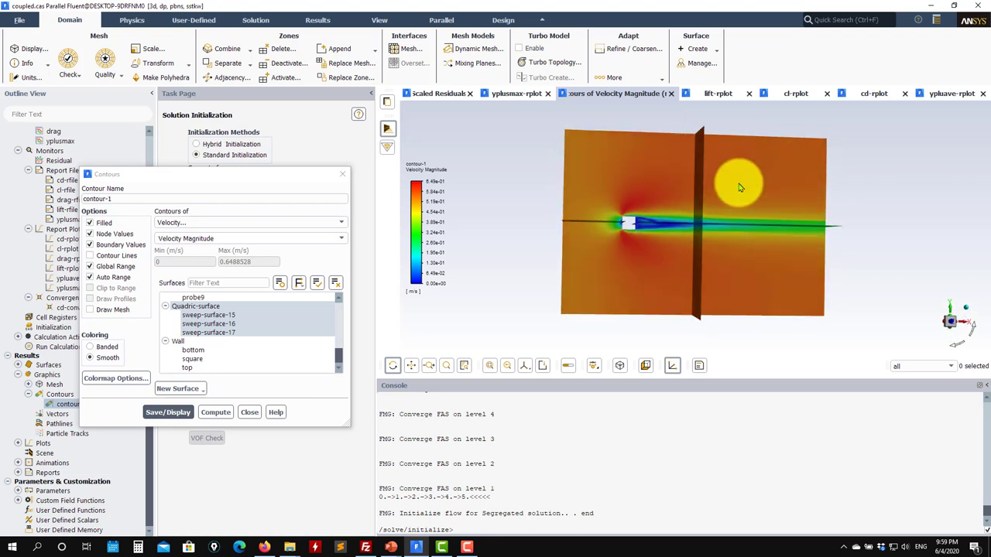
click(249, 412)
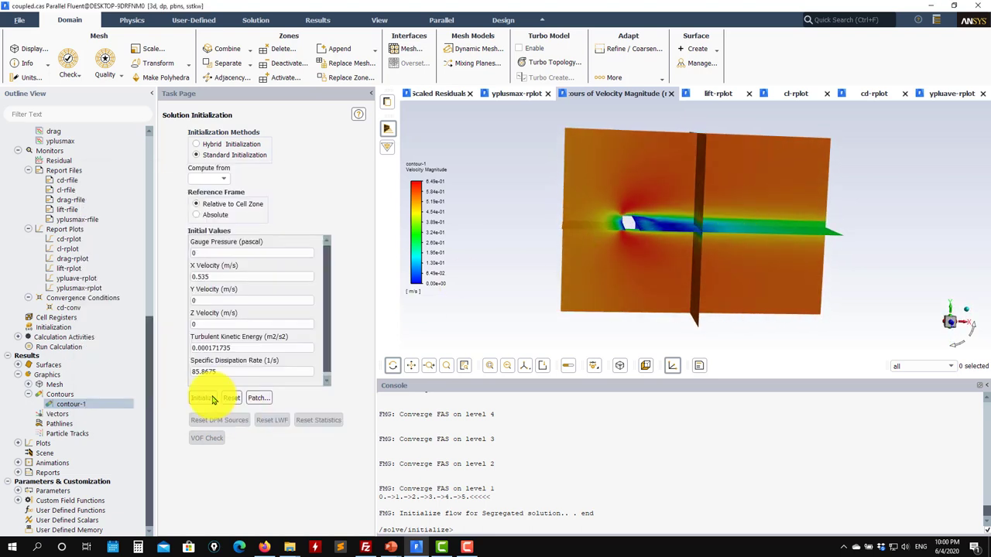
- Replace yplusmax with the ypluave report definition in the ypluave-rplot report plot and try to plot it
scroll(121, 260, up, 2)
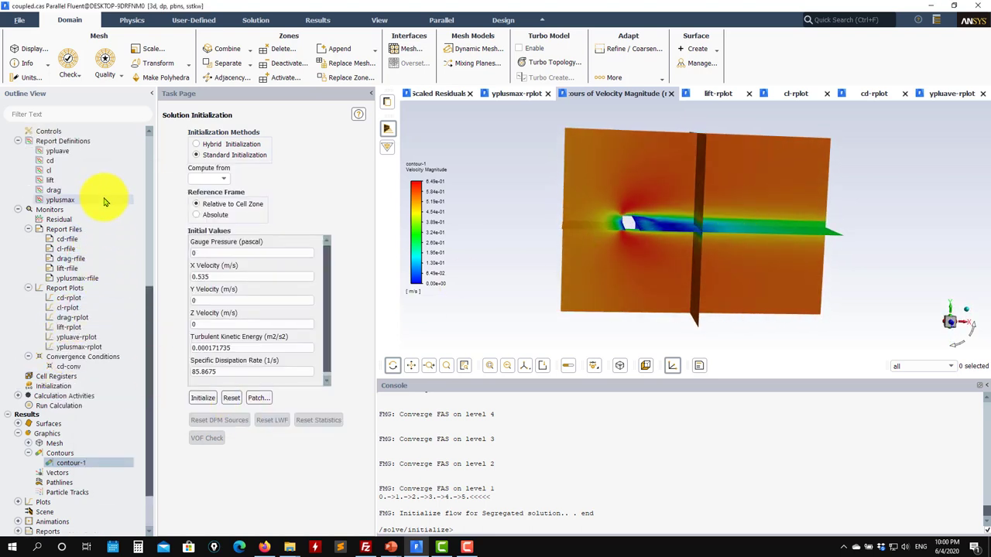
scroll(91, 206, up, 2)
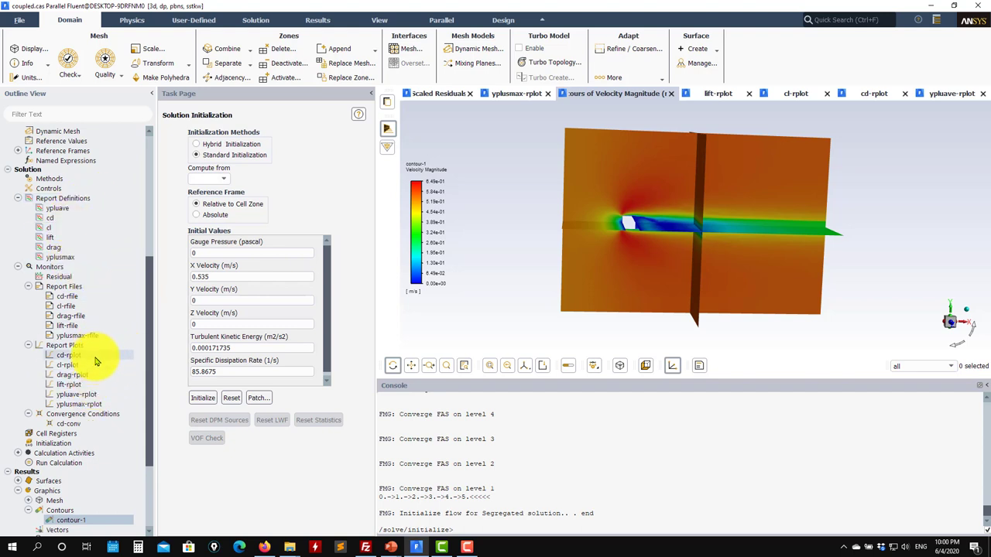
double_click(101, 397)
click(460, 194)
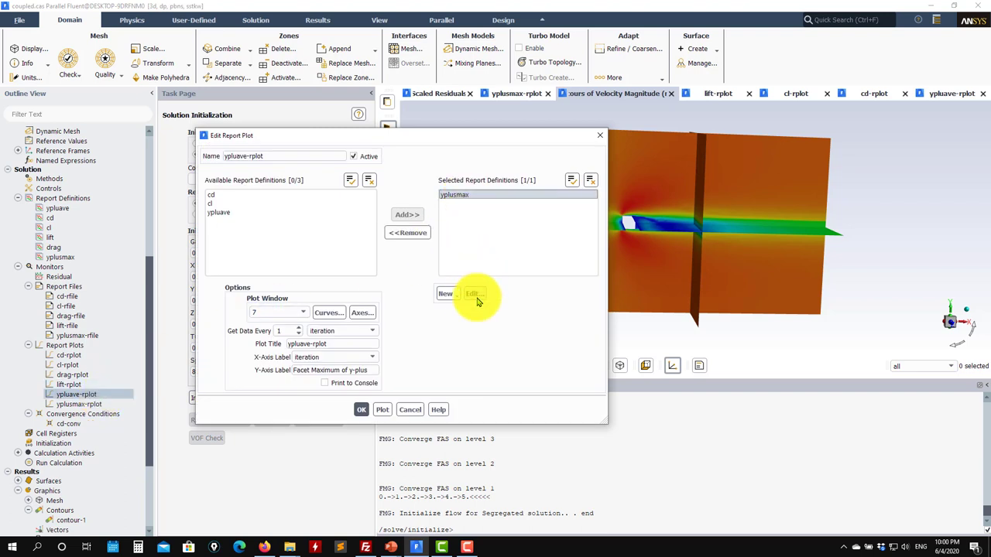
click(408, 233)
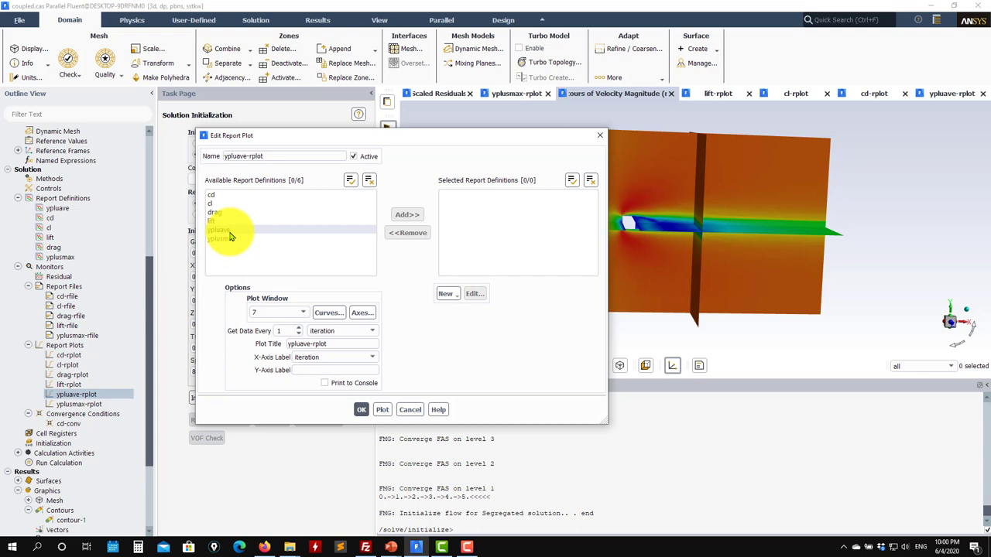
click(224, 230)
click(408, 214)
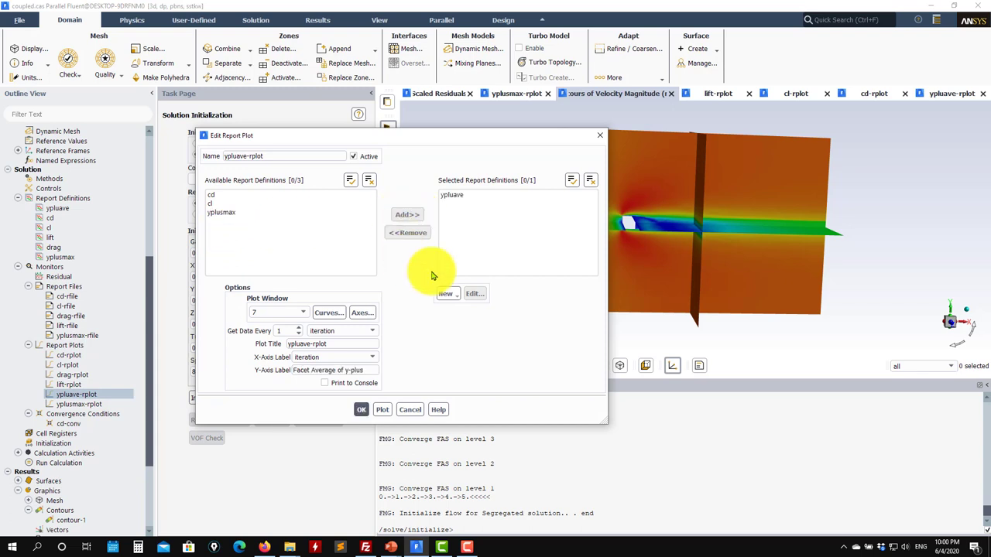
click(382, 410)
click(567, 288)
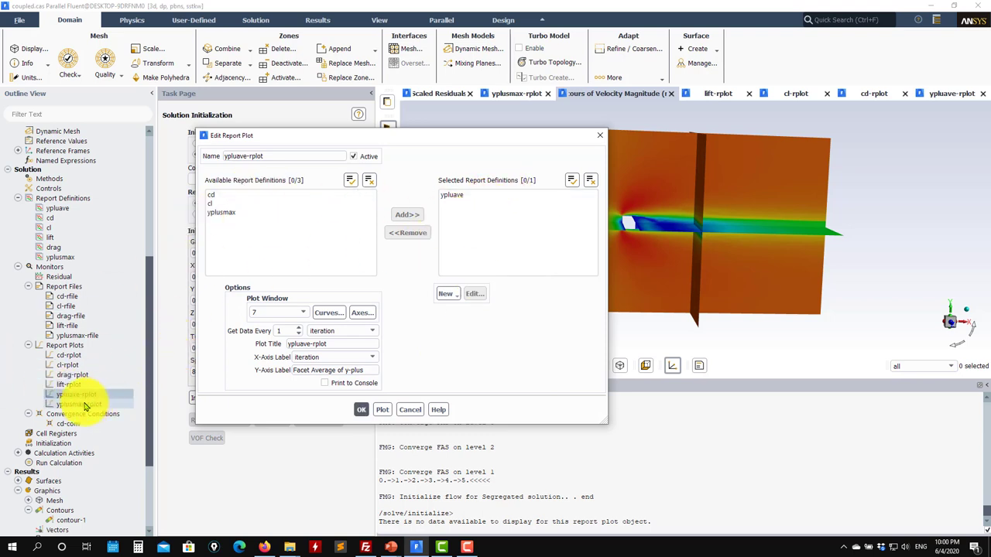
- Add yplusmax alongside ypluave in the ypluave-rplot report plot and accept the changes
click(221, 212)
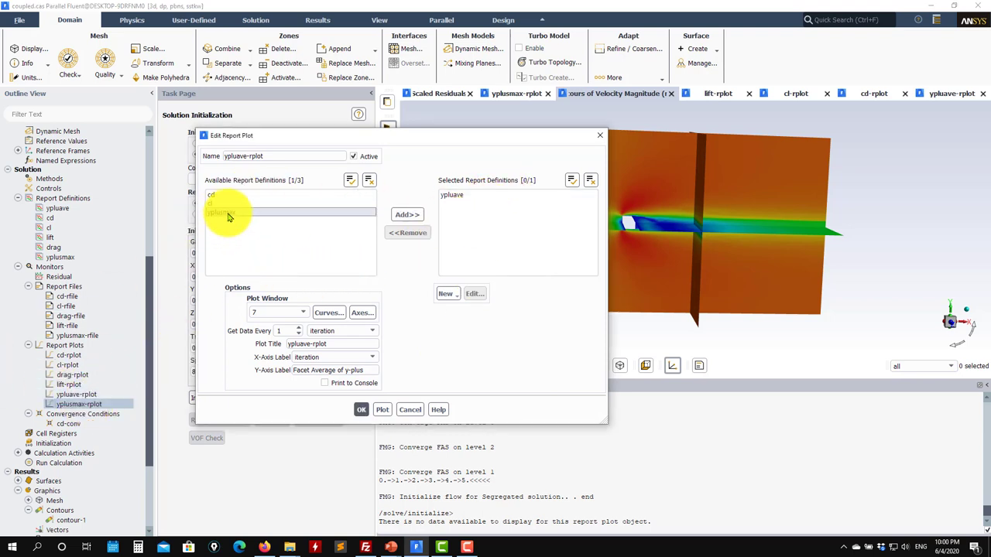
click(408, 215)
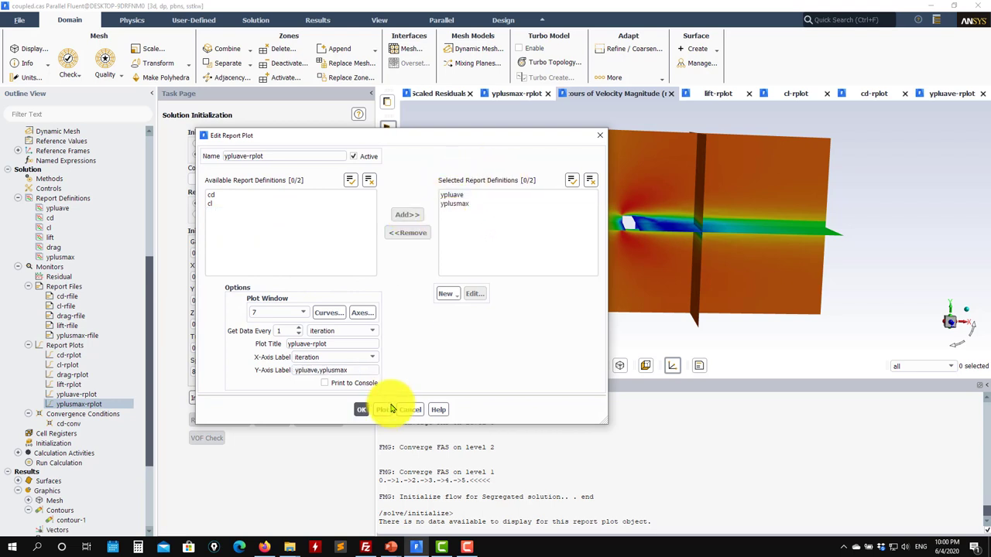
click(362, 411)
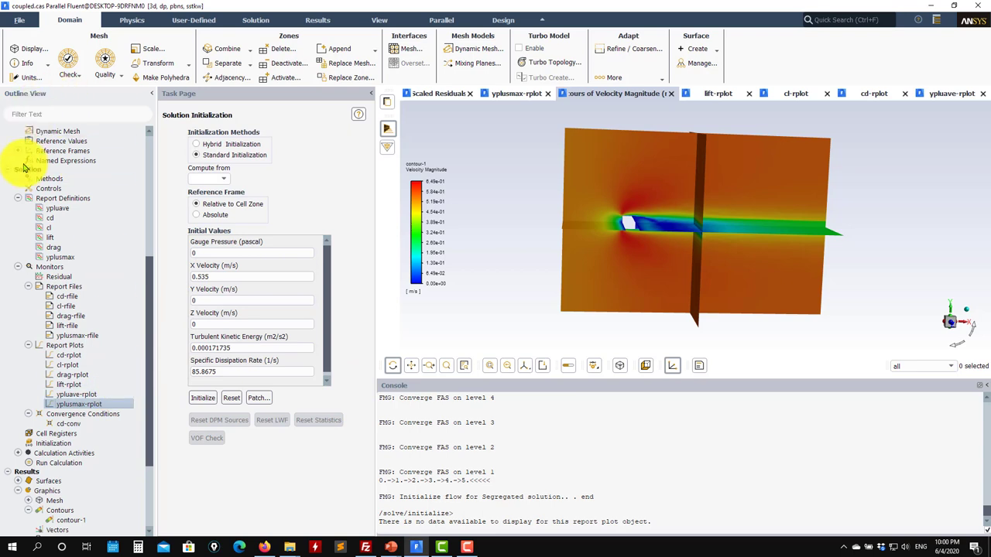
- Start the calculation from the FMG-initialized solution using the current run settings
click(56, 463)
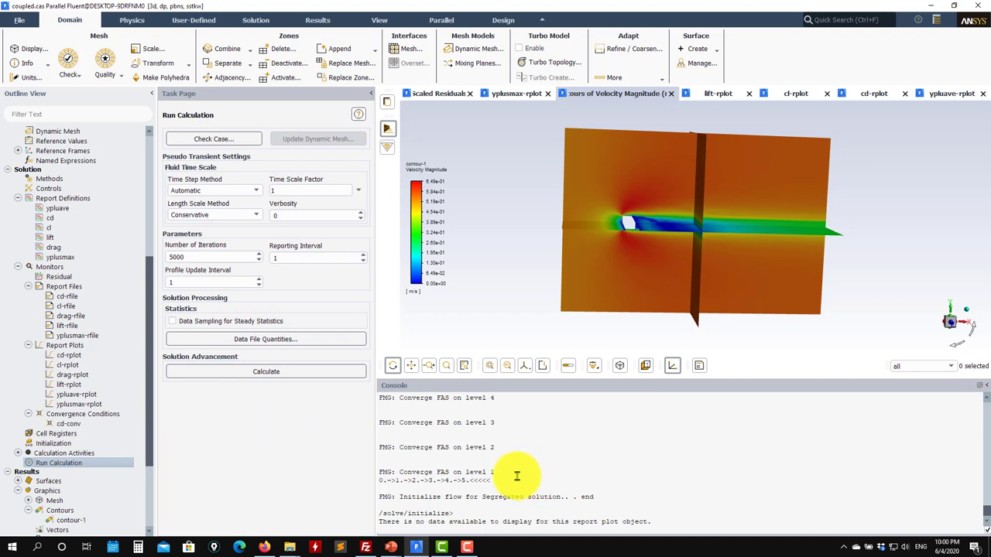
scroll(480, 465, up, 2)
scroll(454, 454, down, 2)
click(283, 373)
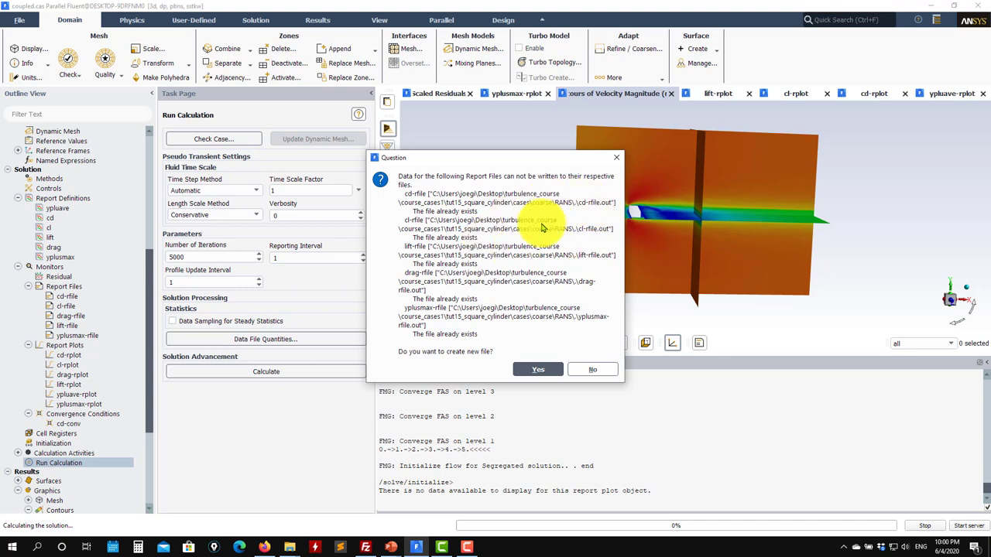
- Open cd-rfile.out from the RANS case folder in Sublime Text, read through the saved cd history, and return to Fluent
mouse_move(290, 547)
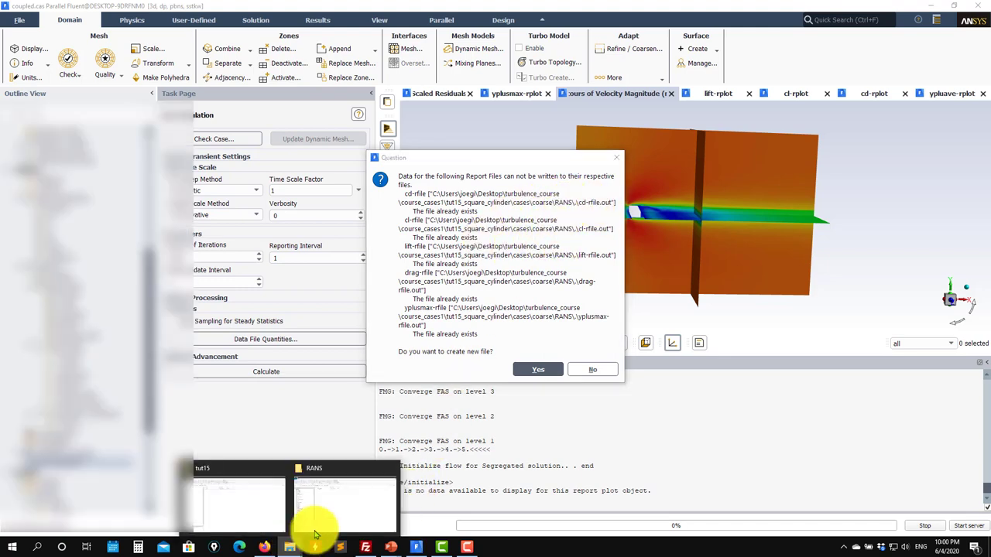
click(364, 501)
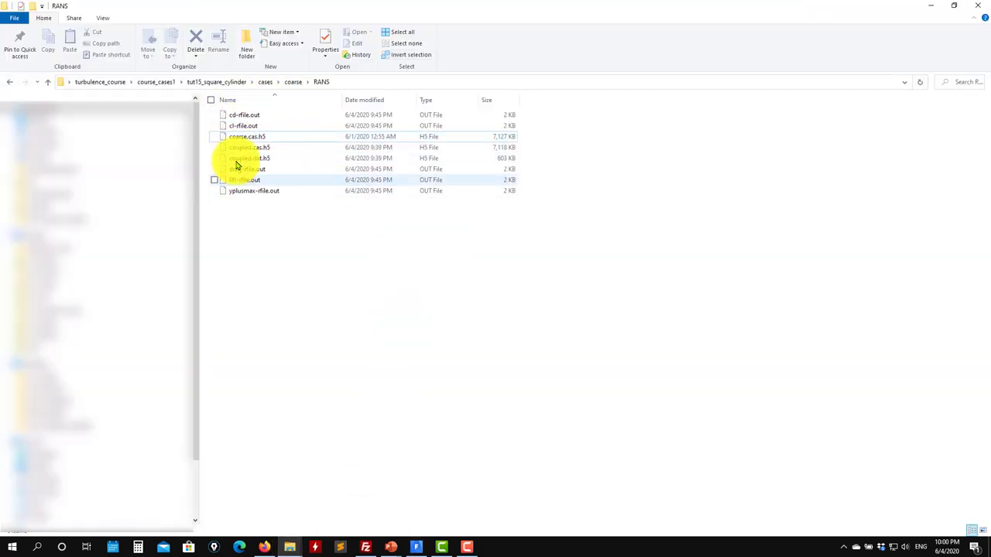
click(270, 120)
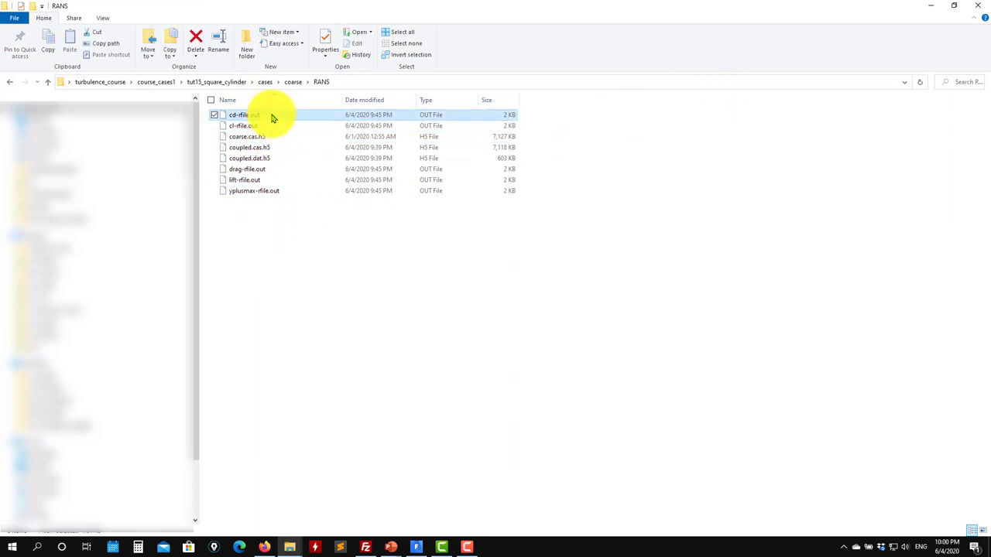
right_click(272, 118)
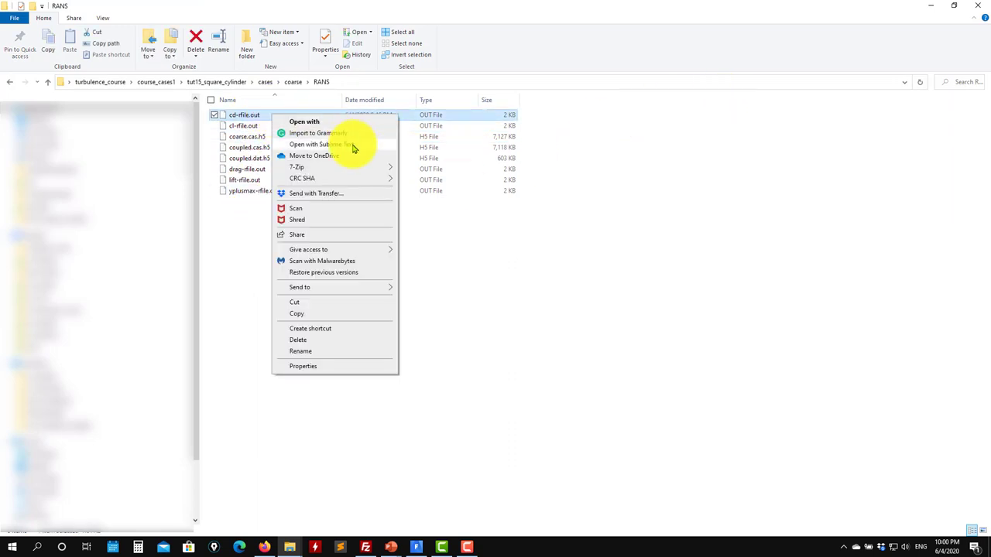
click(324, 147)
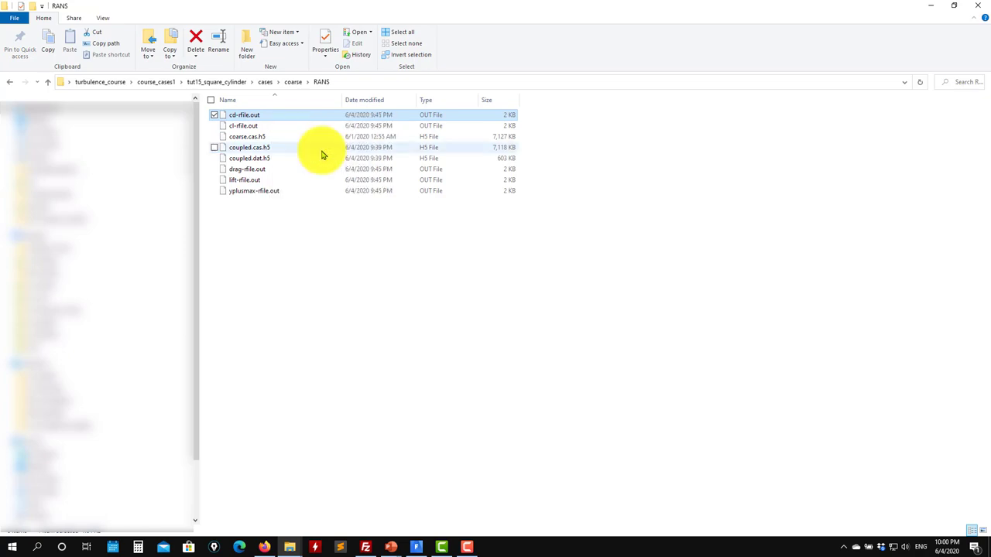
scroll(938, 104, down, 15)
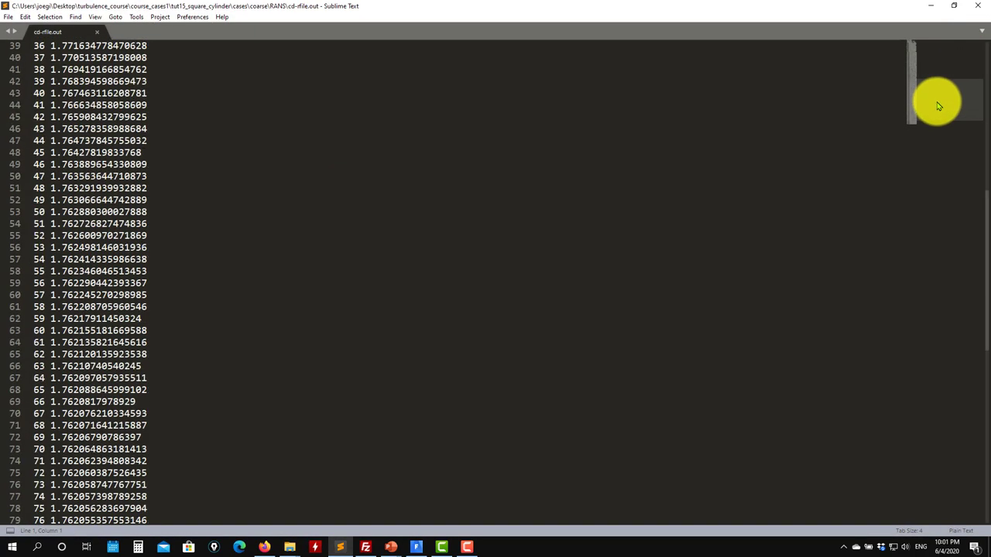
scroll(938, 101, up, 17)
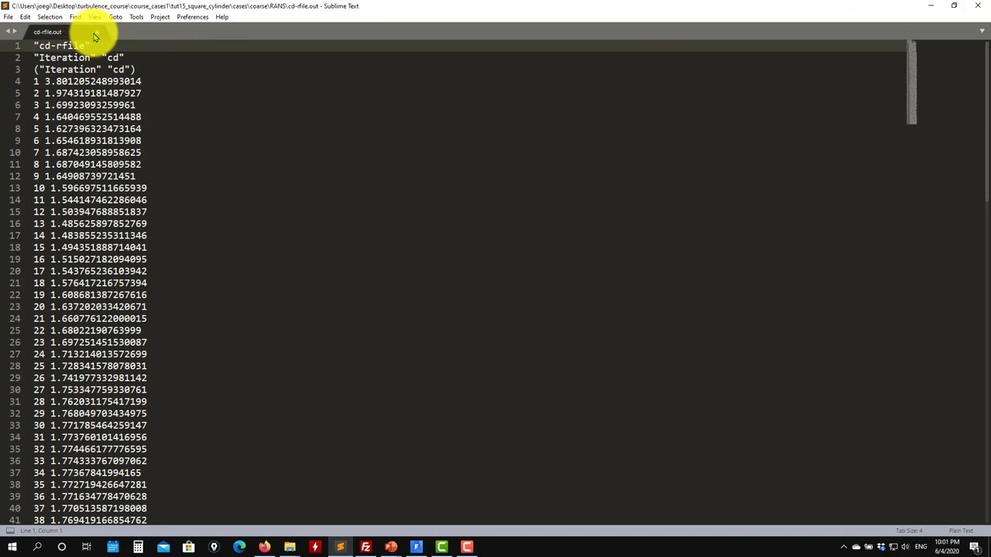
key(ctrl+w)
click(931, 5)
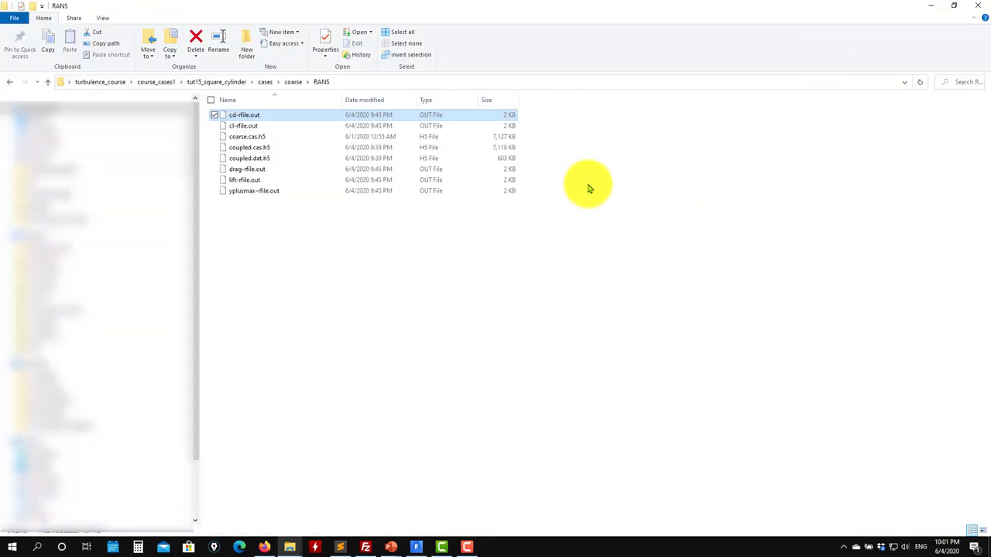
click(932, 6)
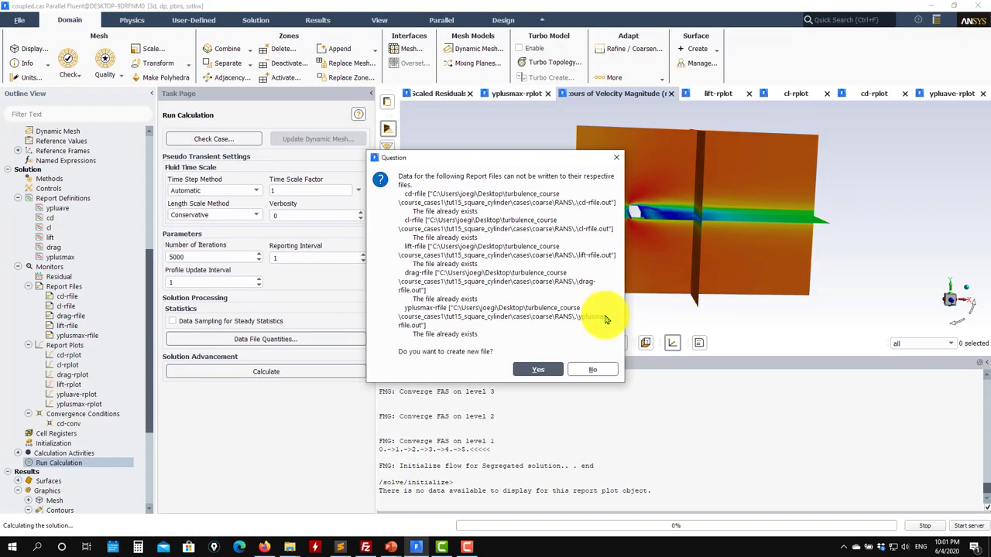
- Decline creating new report files and agree to overwrite the existing ones so the calculation runs
click(594, 370)
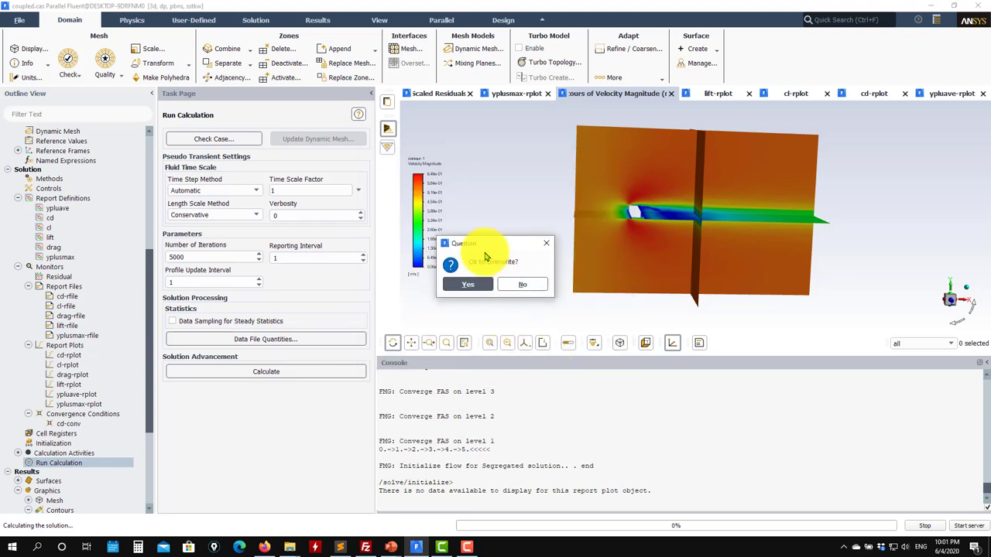
click(470, 285)
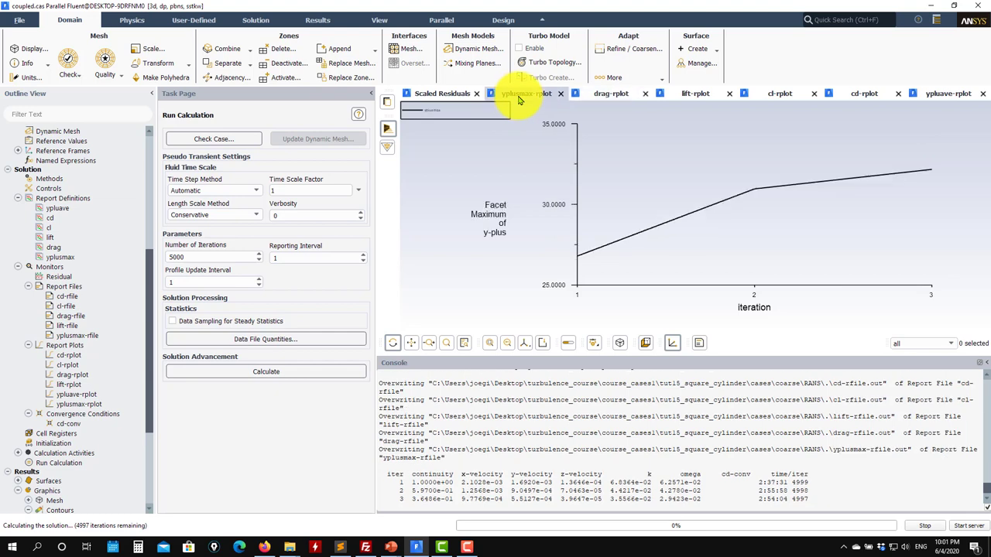
- Review the ypluave, cd, cl, lift, drag and yplusmax report plots for the calculation
click(935, 95)
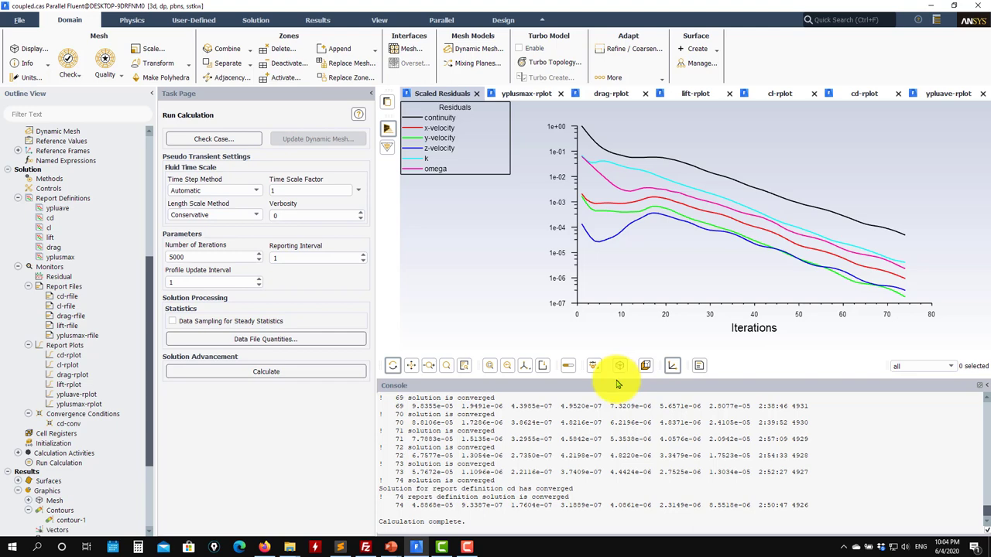
click(946, 96)
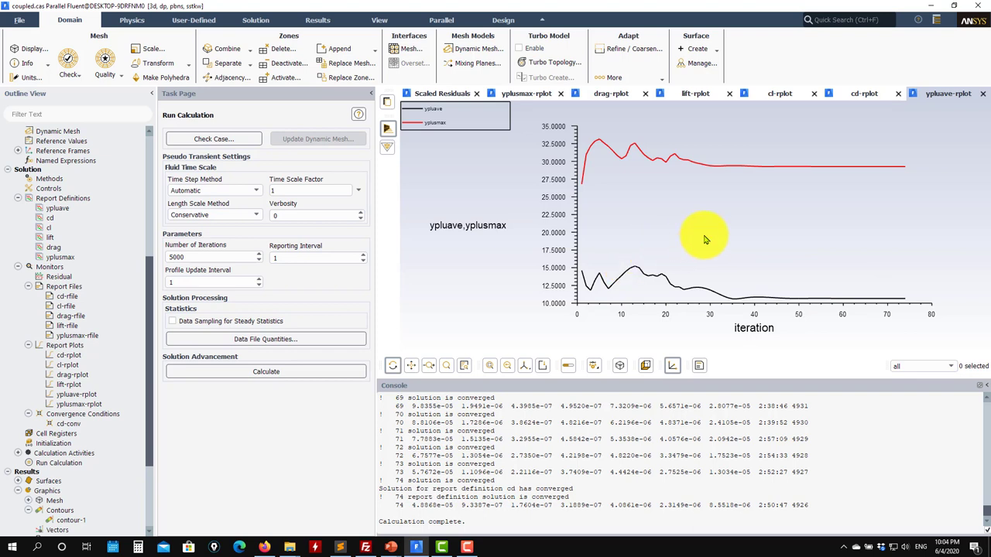
click(862, 94)
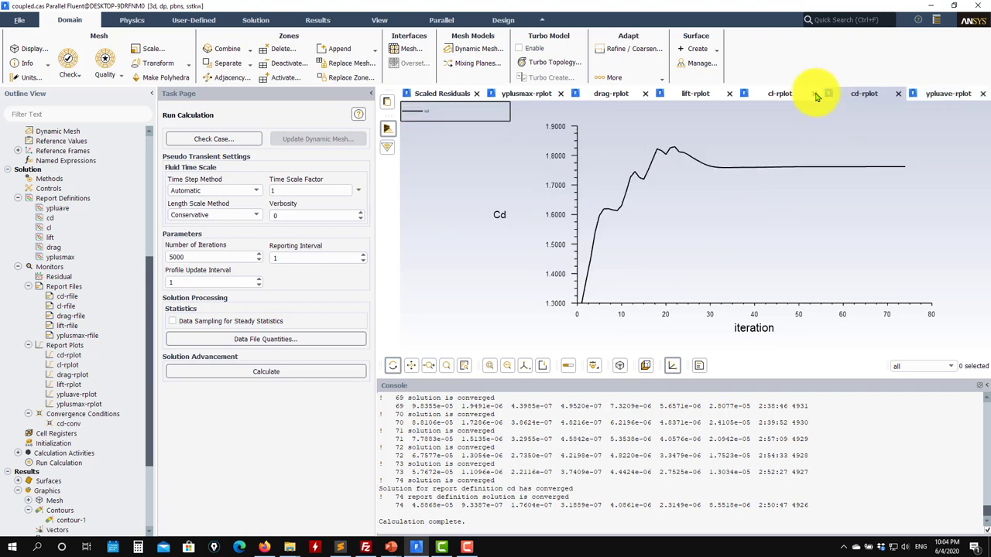
click(769, 95)
click(697, 94)
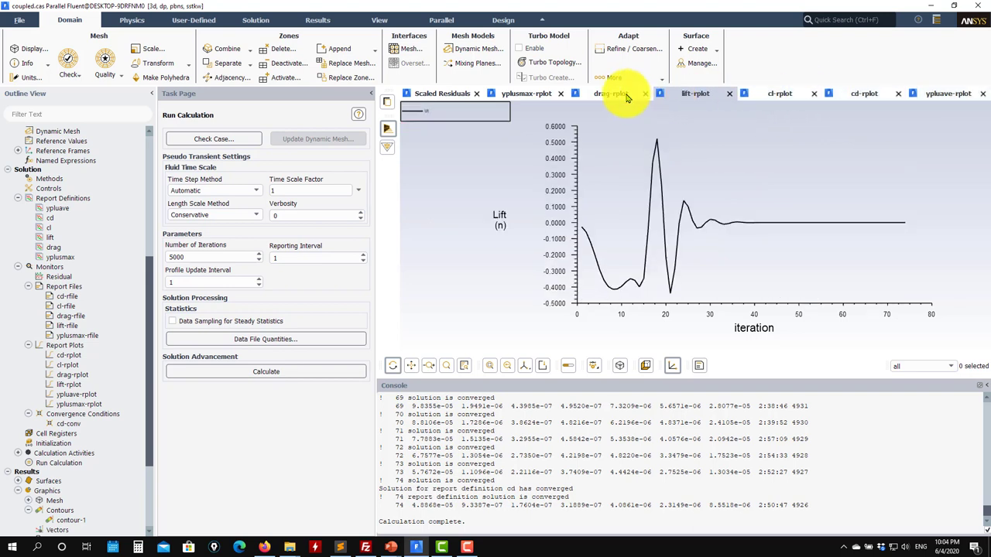
click(608, 94)
click(519, 94)
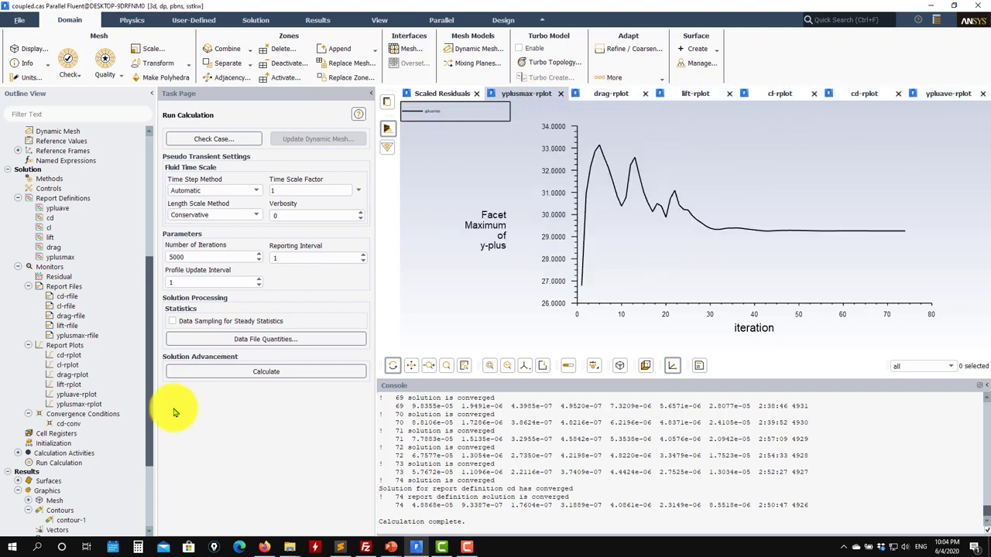
- Display the contour-1 velocity magnitude contours of the solution, close the contour settings and return to the scaled residuals plot
scroll(78, 442, down, 3)
double_click(79, 435)
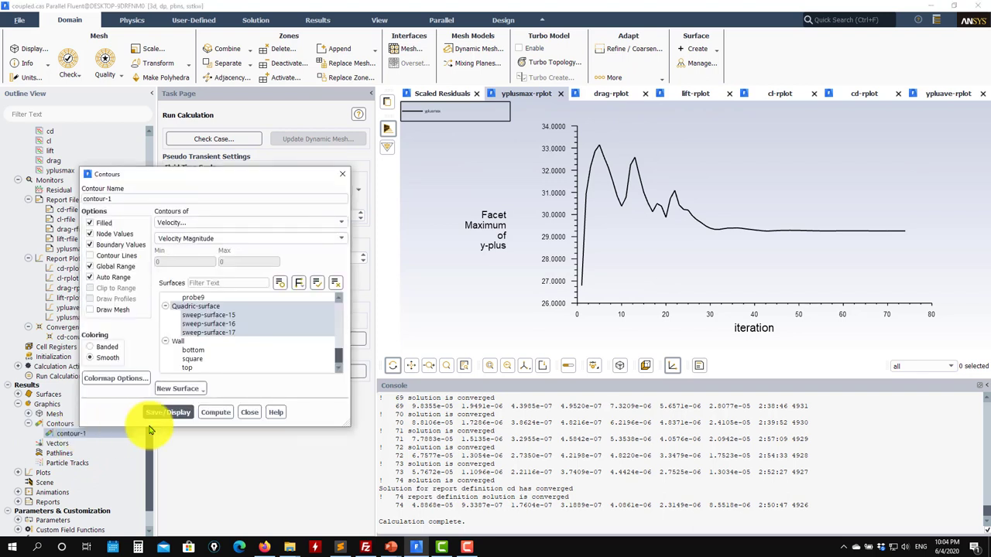
click(167, 413)
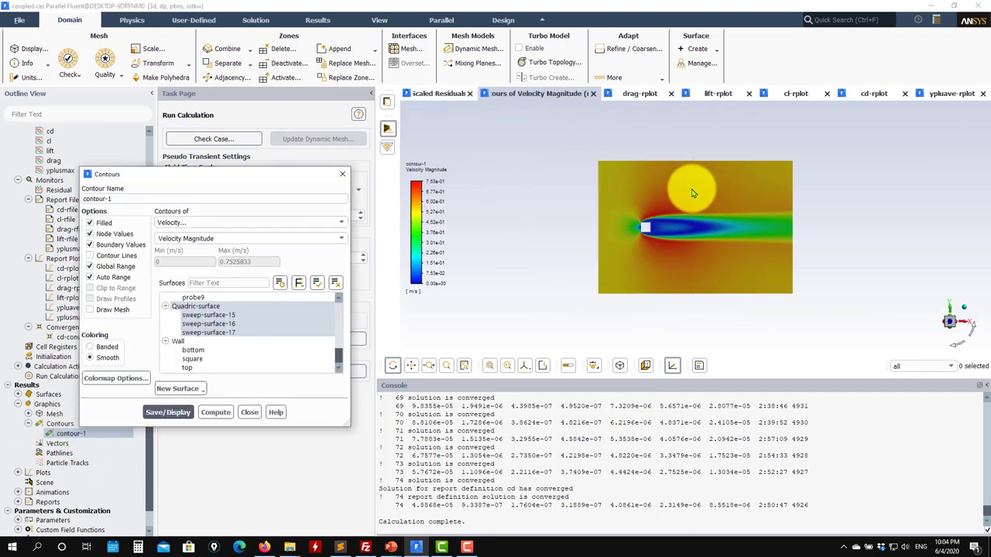
click(252, 412)
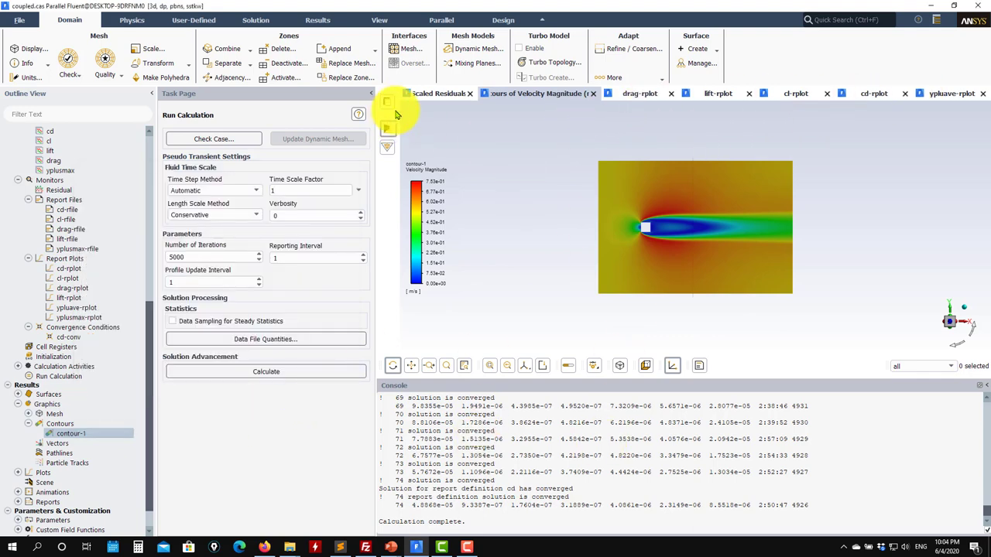
click(438, 93)
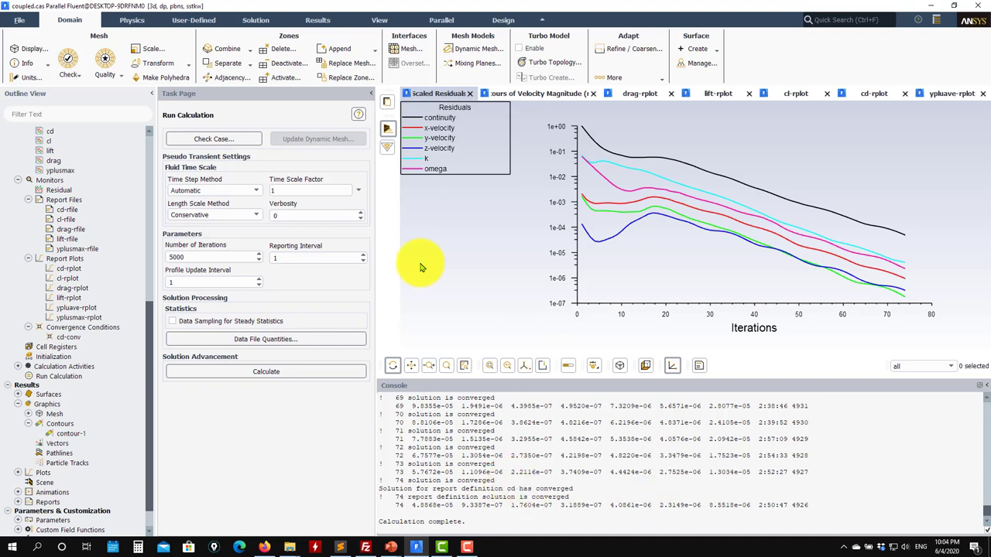
- Write the case and data to coupled.cas.h5 in the RANS folder, overwriting the existing files
click(19, 27)
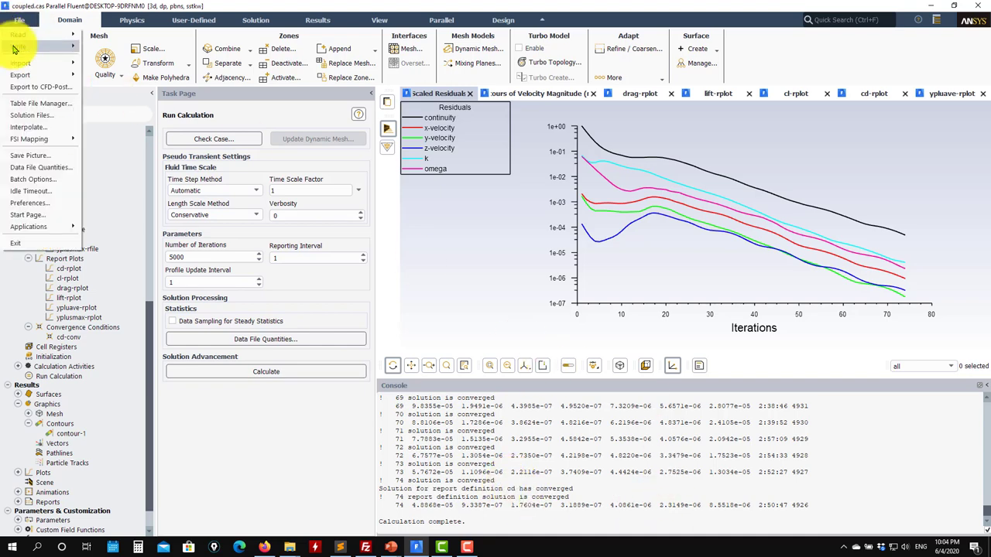
mouse_move(34, 31)
click(108, 28)
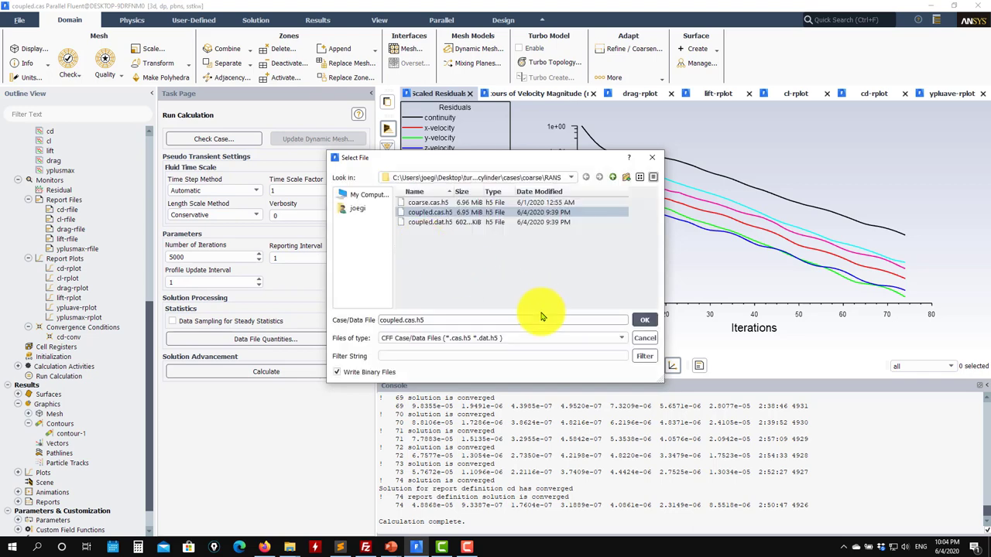
click(643, 320)
click(528, 309)
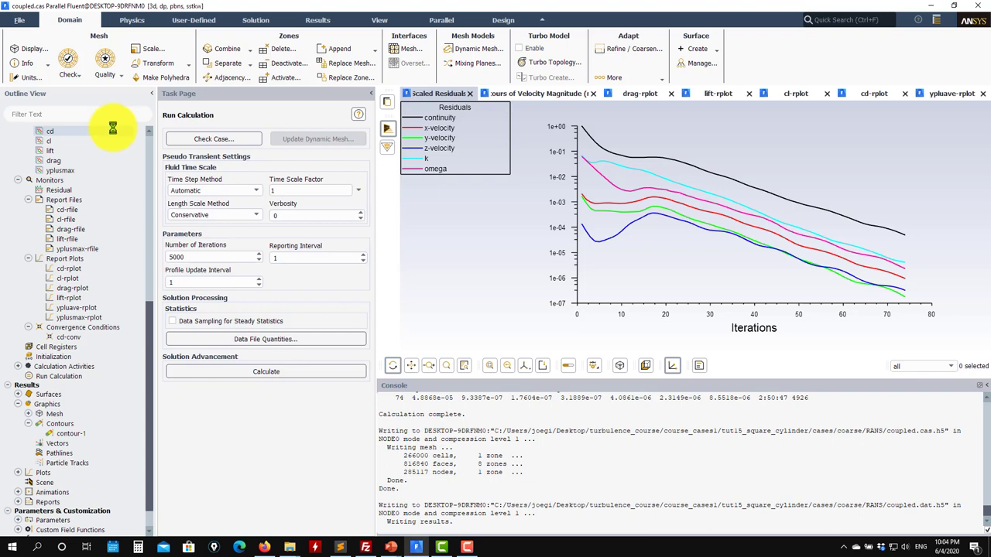
- Write binary interpolation data for cell zone fluid-1 with all six fields to the file inter_coupld
click(19, 20)
mouse_move(18, 48)
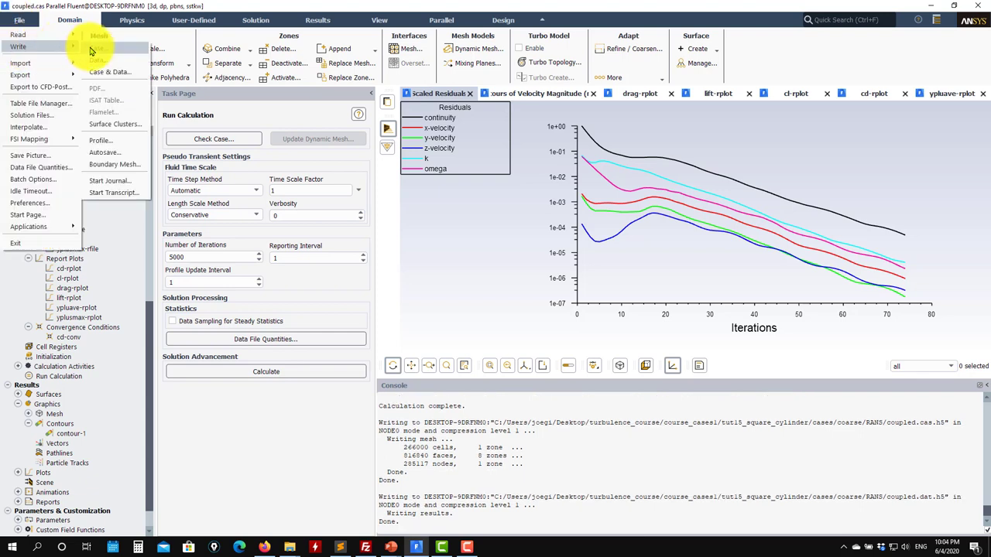
click(31, 129)
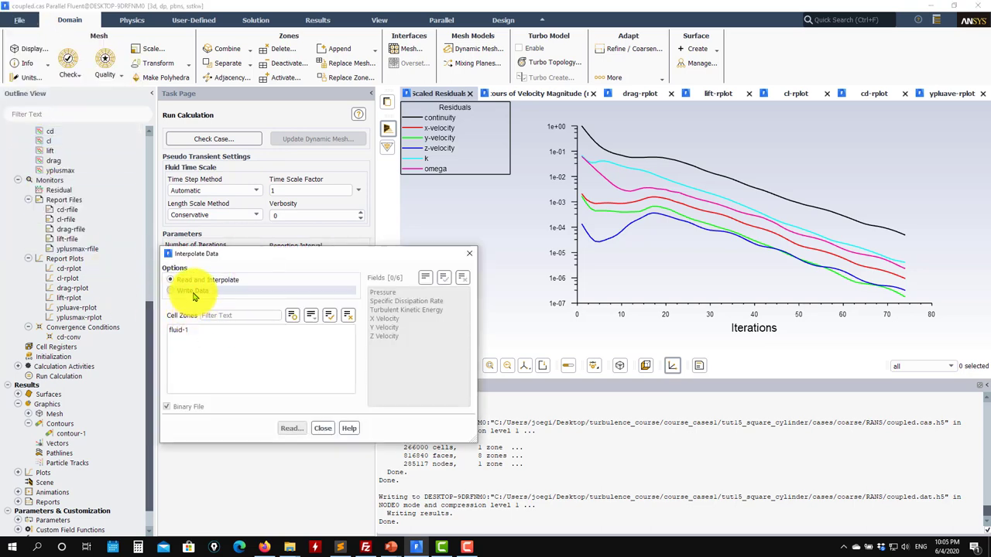
click(171, 290)
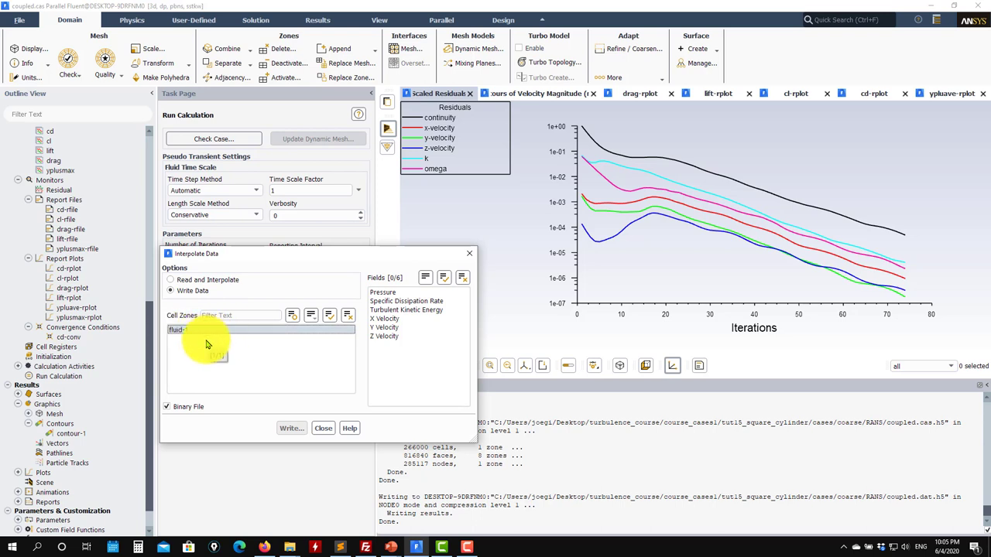
drag(384, 293, 398, 371)
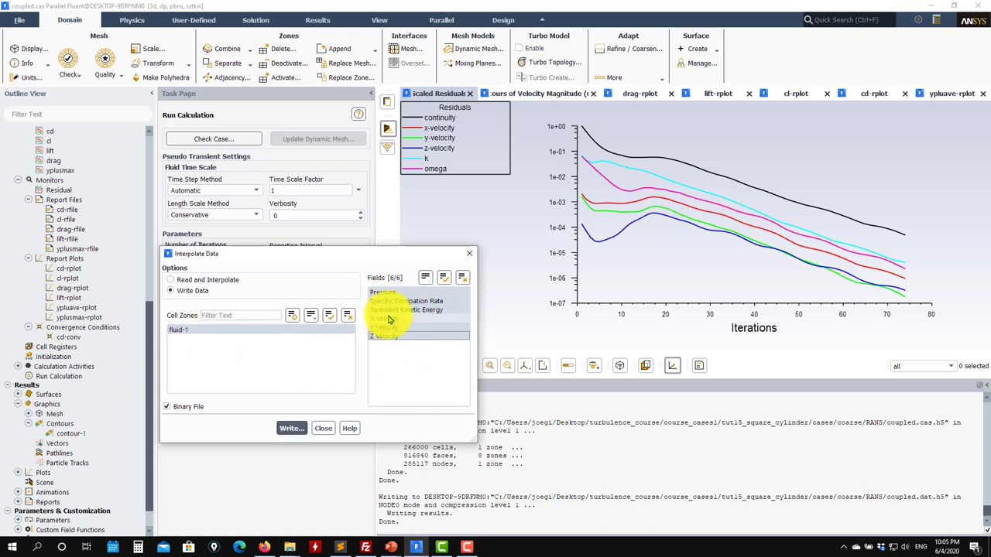
click(294, 429)
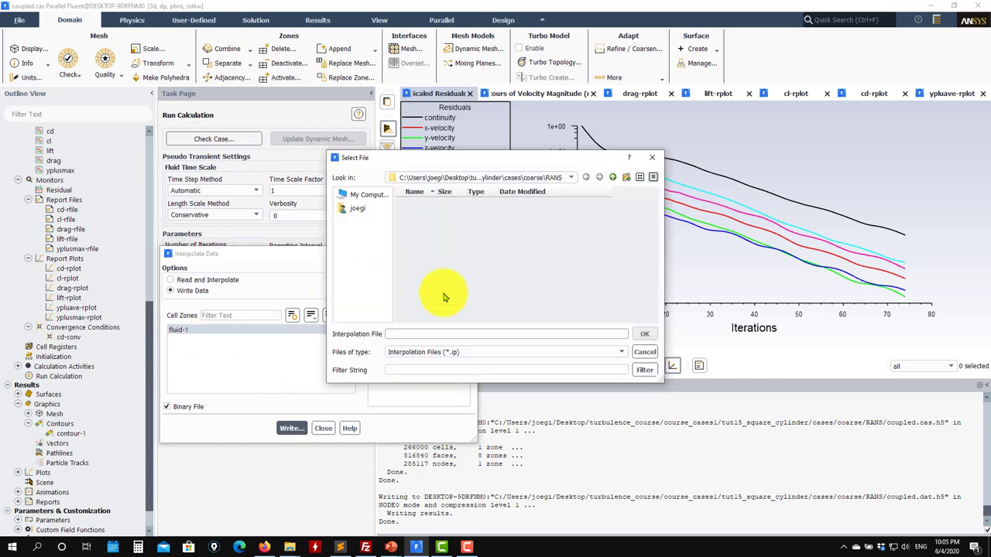
click(419, 333)
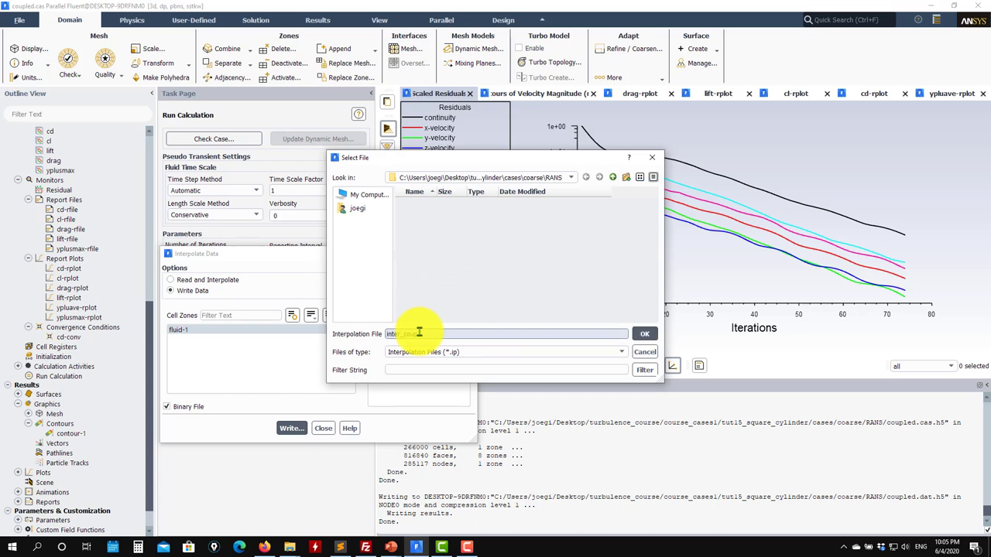
key(Return)
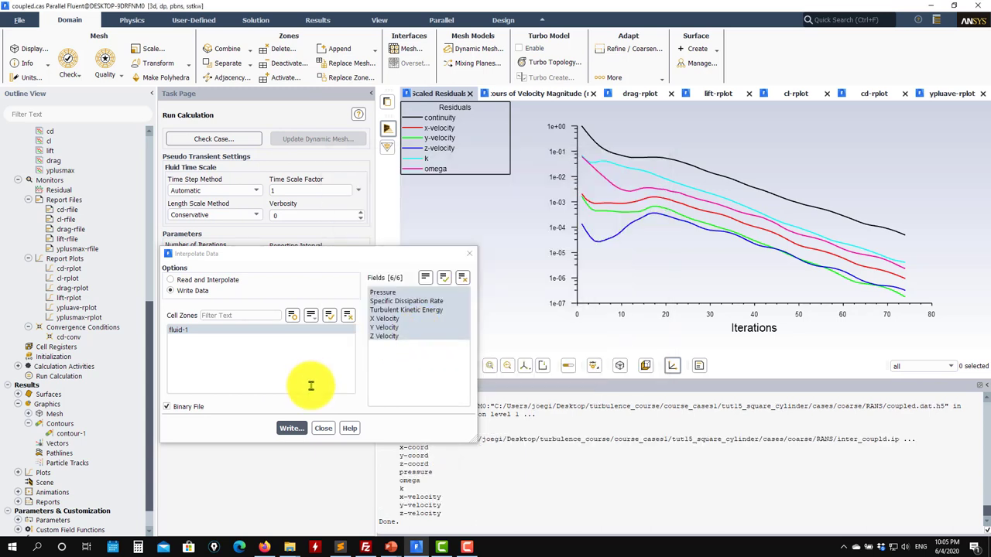
click(318, 432)
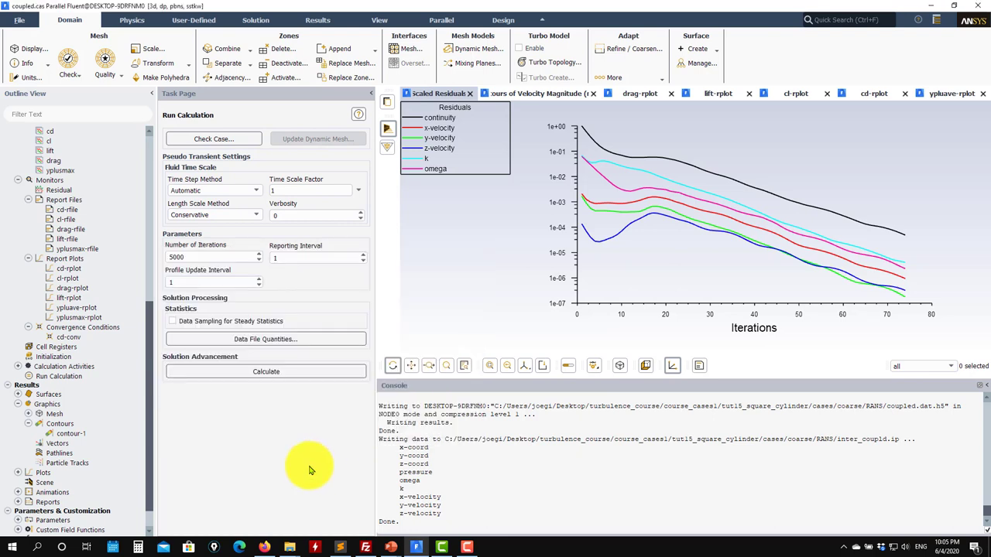
- Switch to File Explorer to check the saved files in the RANS folder, and return to Fluent
mouse_move(293, 544)
click(346, 521)
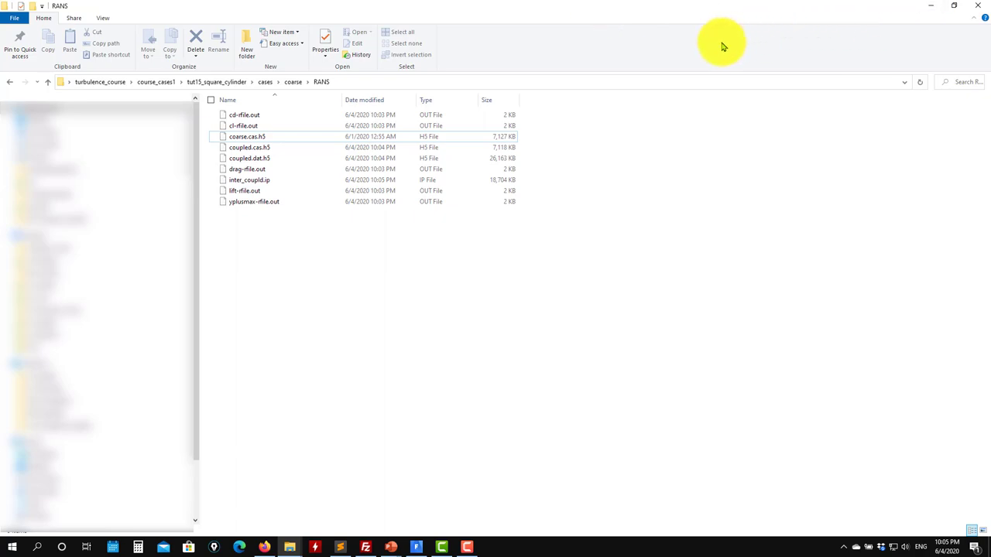
click(930, 5)
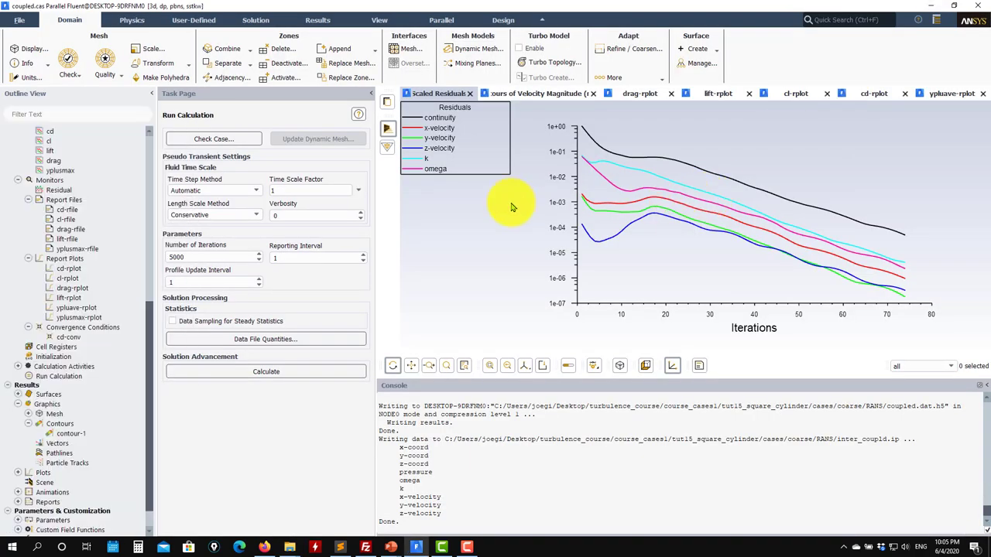
- Reinitialize the flow field with standard initialization and switch the pressure-velocity coupling scheme to SIMPLE, checking its under-relaxation factors
click(68, 357)
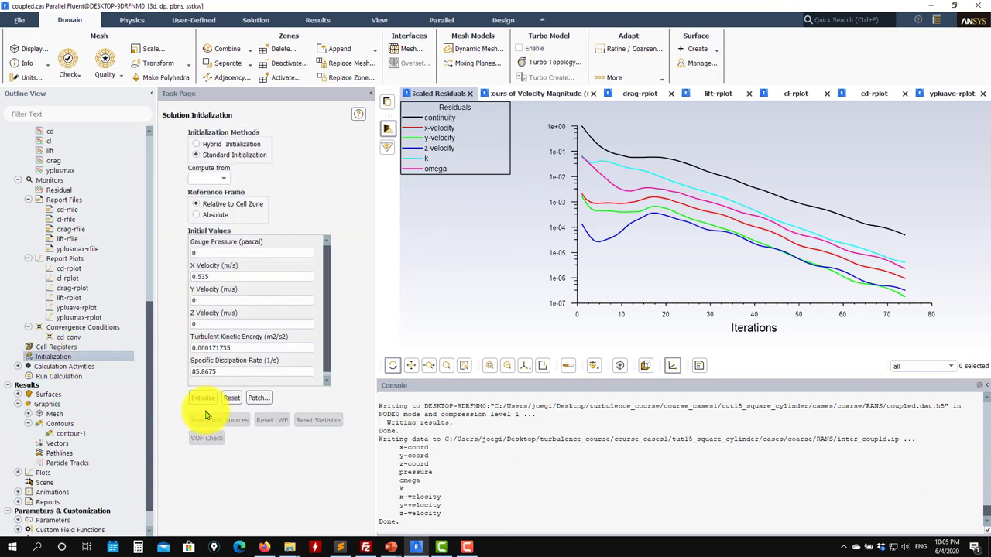
scroll(83, 375, up, 4)
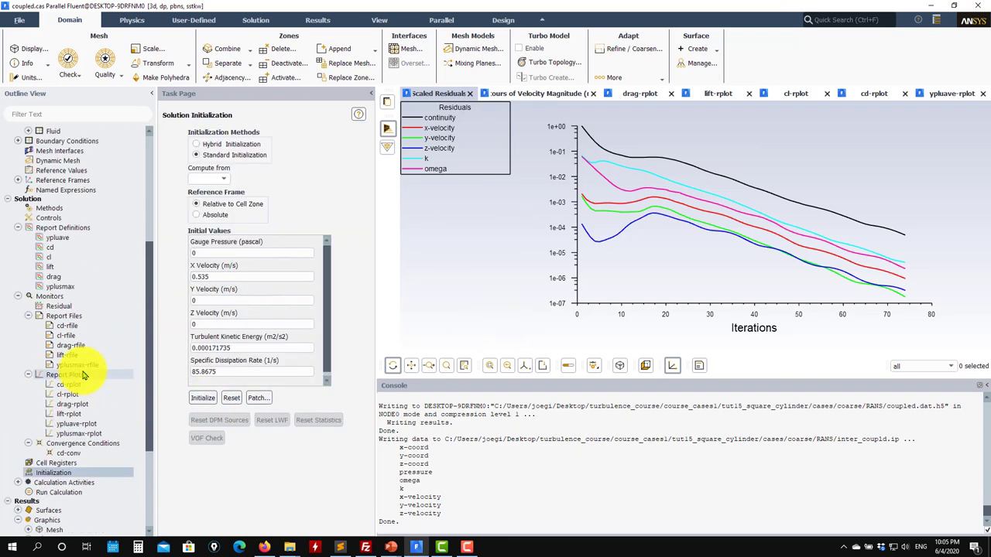
click(54, 209)
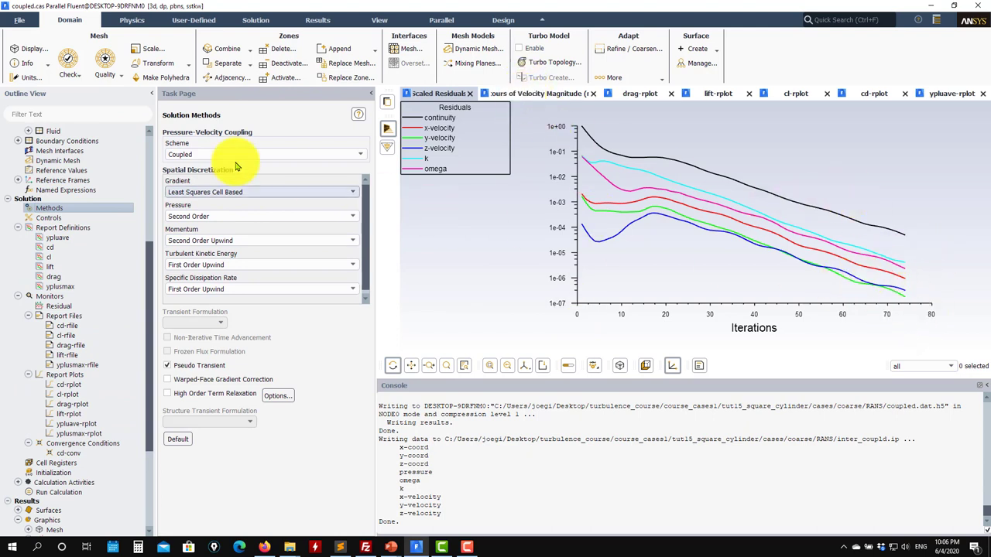
click(352, 156)
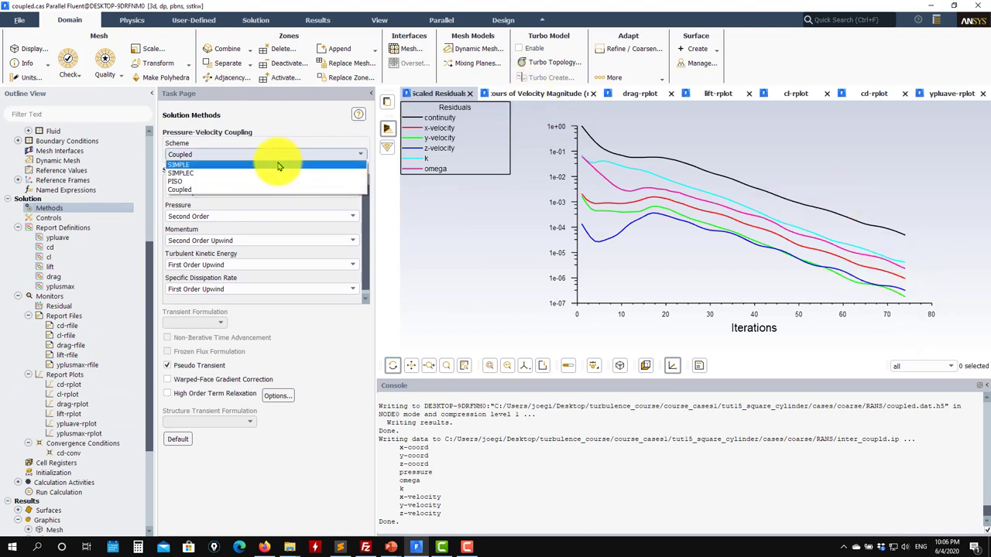
click(194, 165)
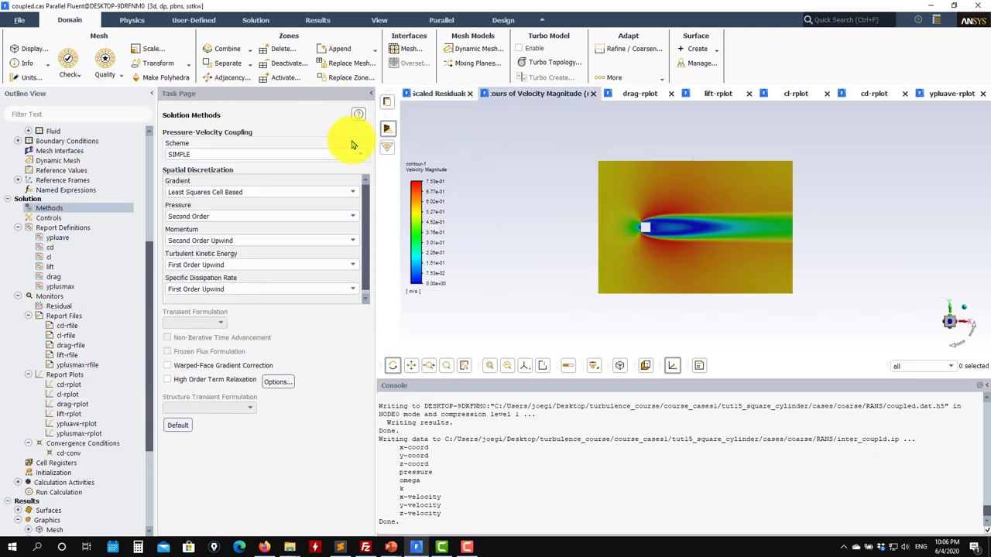
click(46, 220)
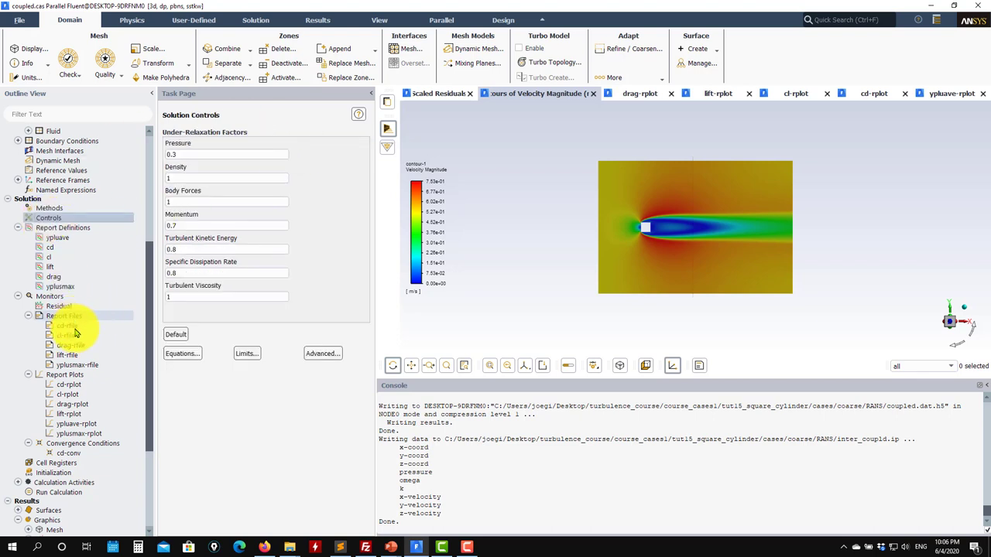
- Redisplay the contour-1 velocity magnitude contours to inspect the initialized field, and close the contour settings
scroll(111, 445, down, 3)
click(82, 463)
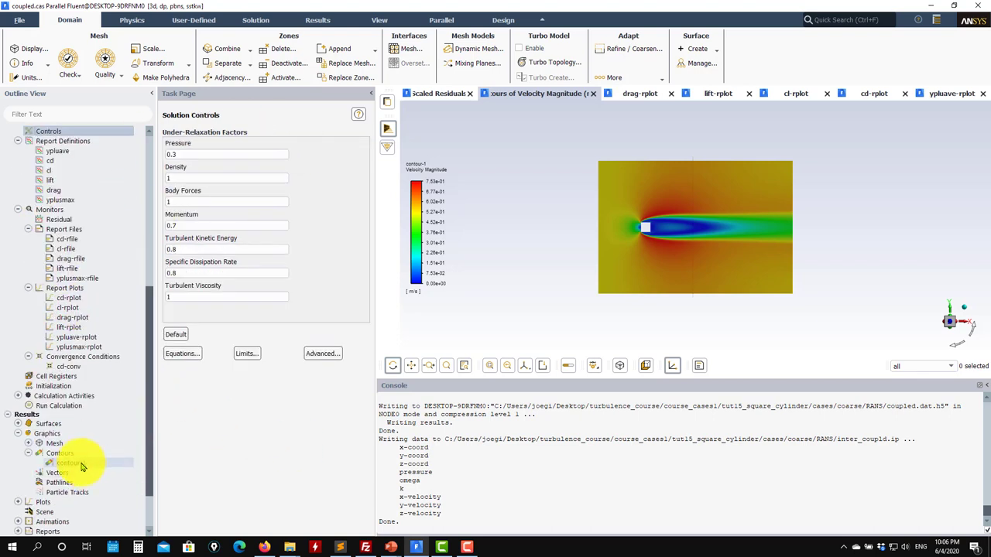
double_click(96, 462)
click(168, 412)
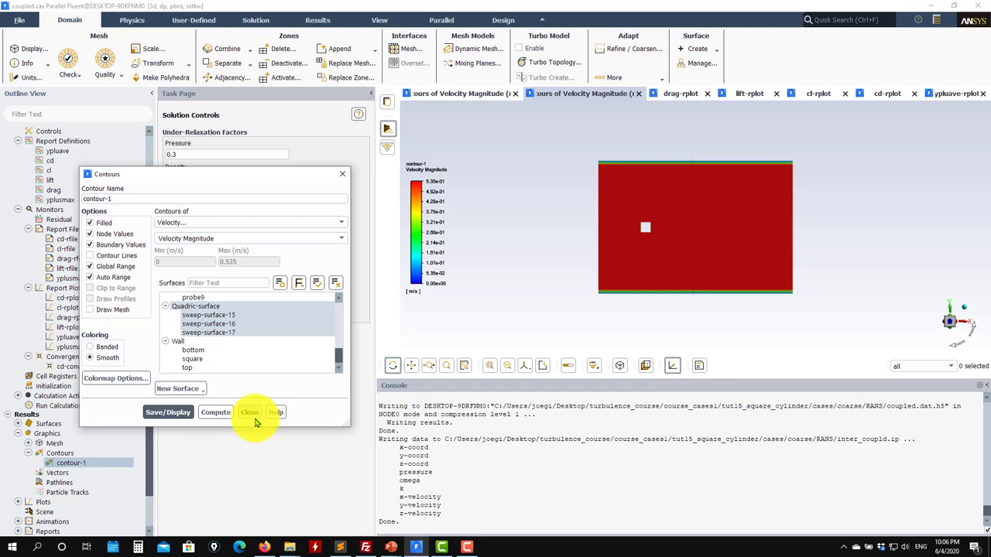
click(252, 415)
- Read and interpolate the saved data file inter_coupld.ip onto cell zone fluid-1, and close the interpolation settings
click(20, 19)
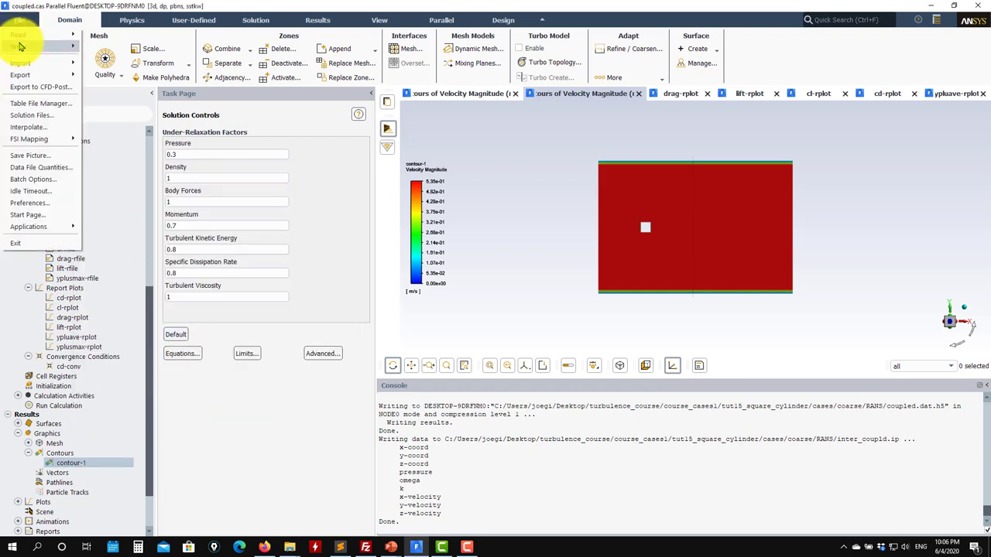
click(23, 128)
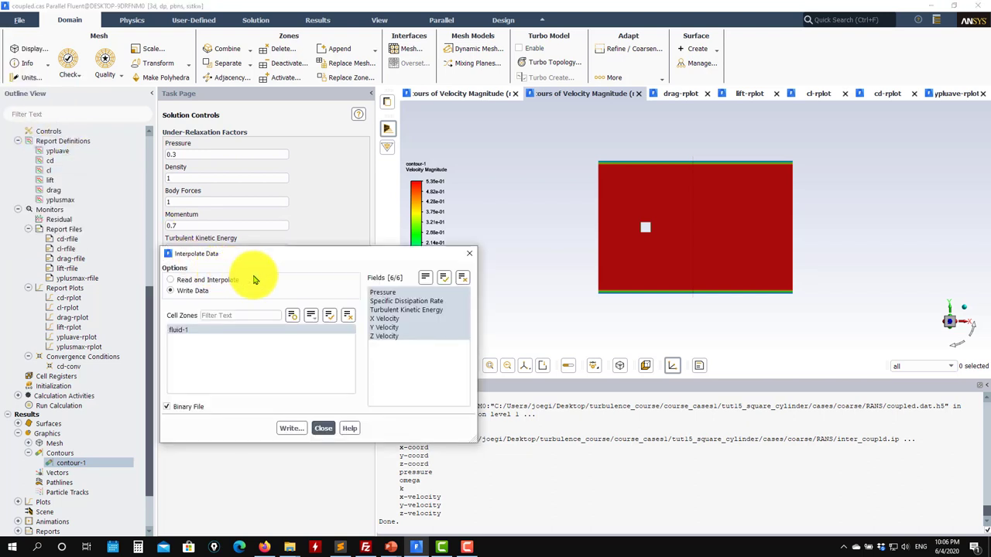
click(171, 279)
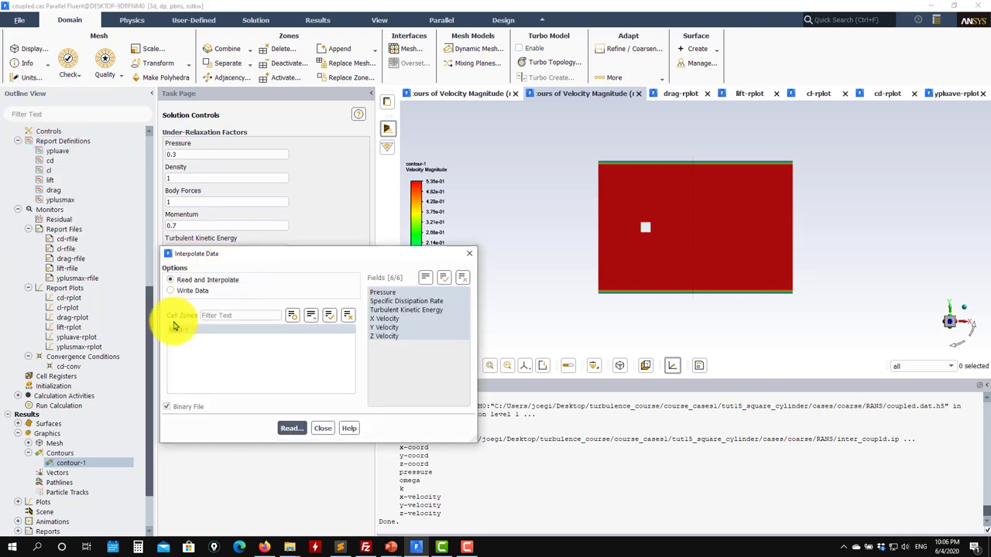
click(292, 428)
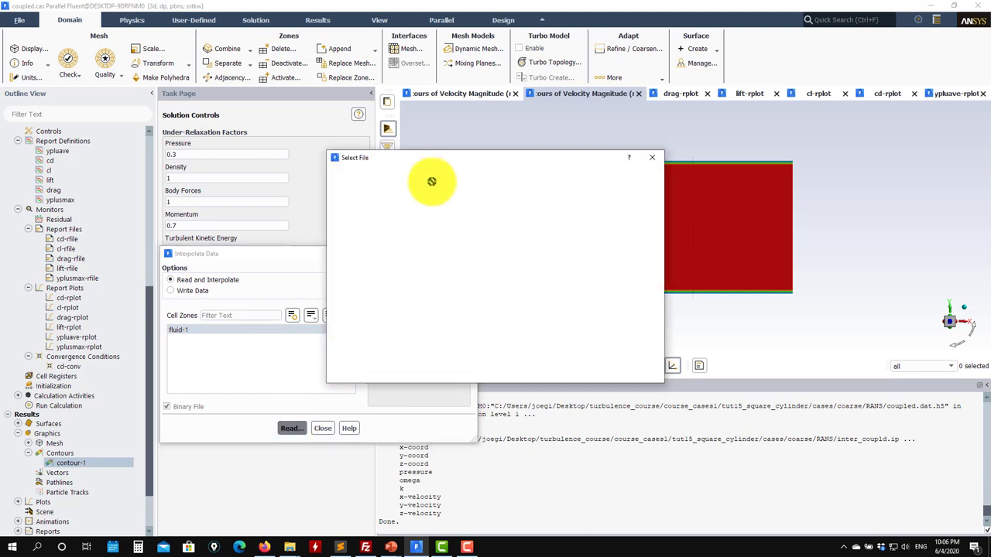
click(428, 204)
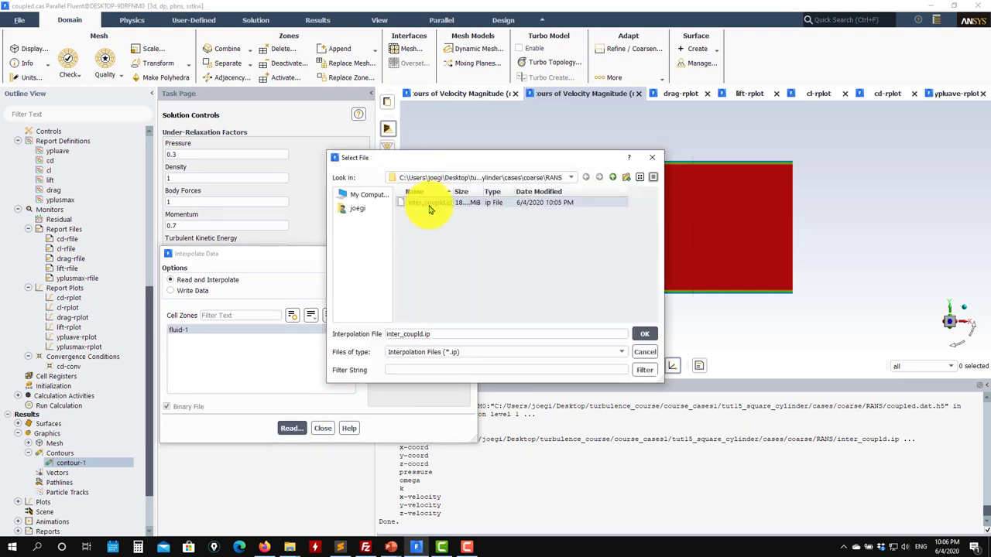
click(644, 334)
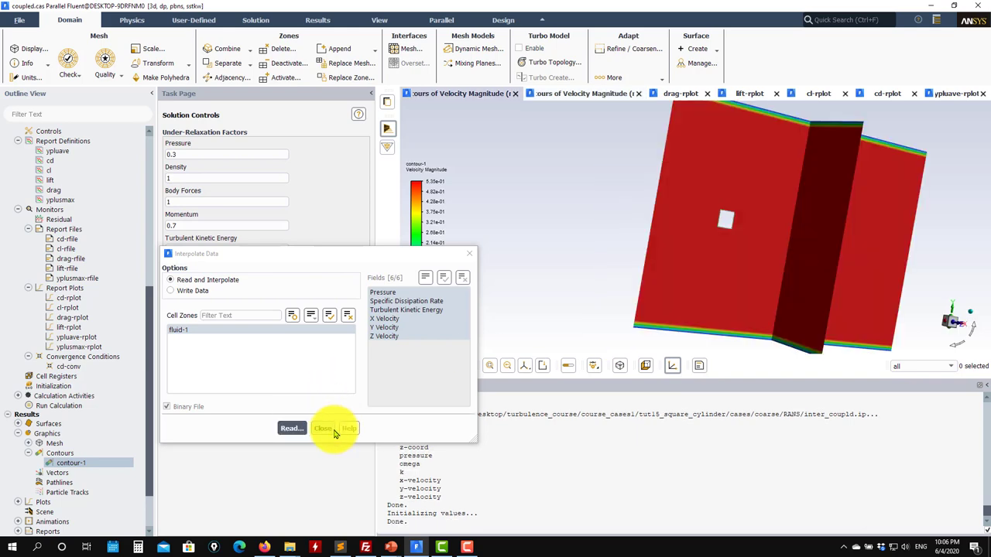
click(333, 431)
- Redisplay the contour-1 velocity magnitude contours and inspect the interpolated field around the square cylinder from several angles
double_click(89, 467)
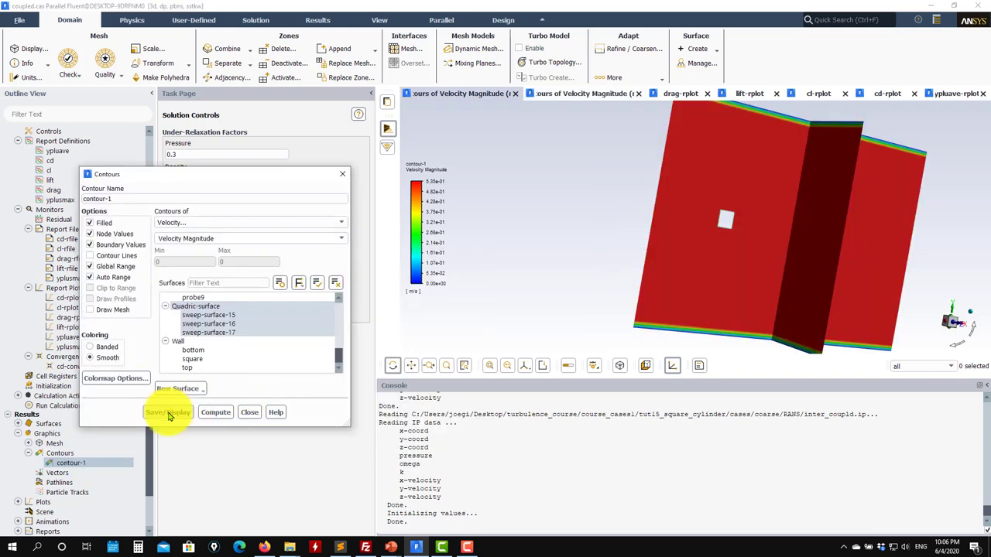
click(168, 412)
drag(539, 268, 564, 265)
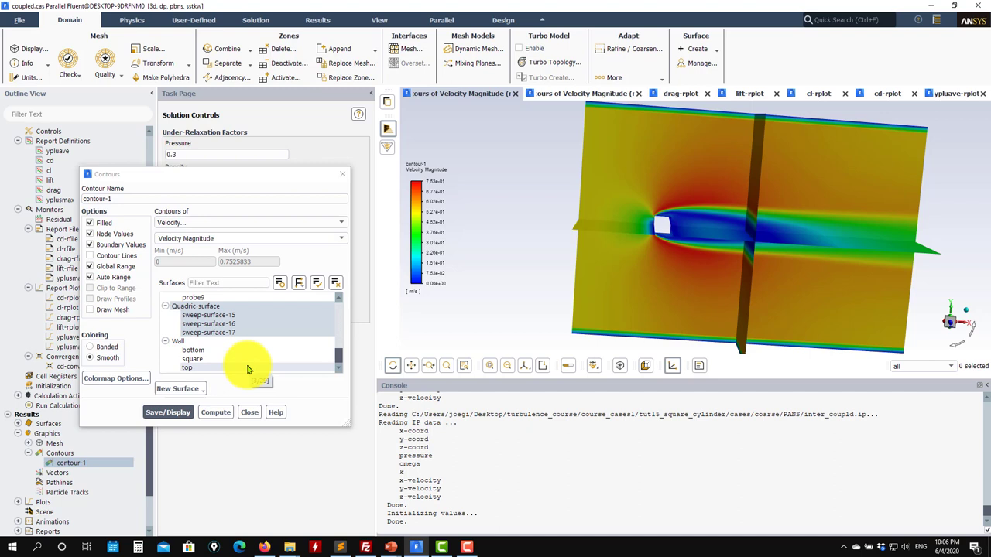
click(250, 412)
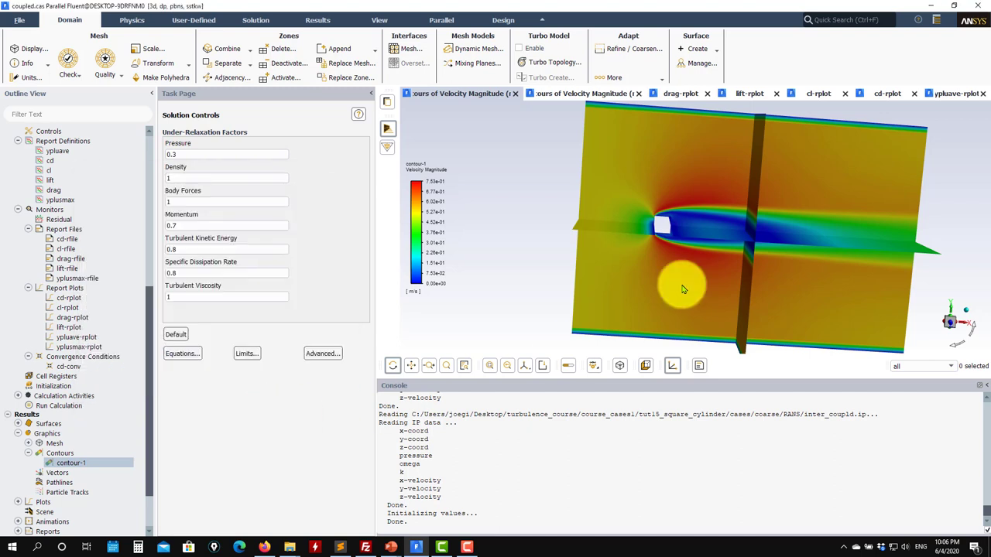
drag(626, 284, 440, 244)
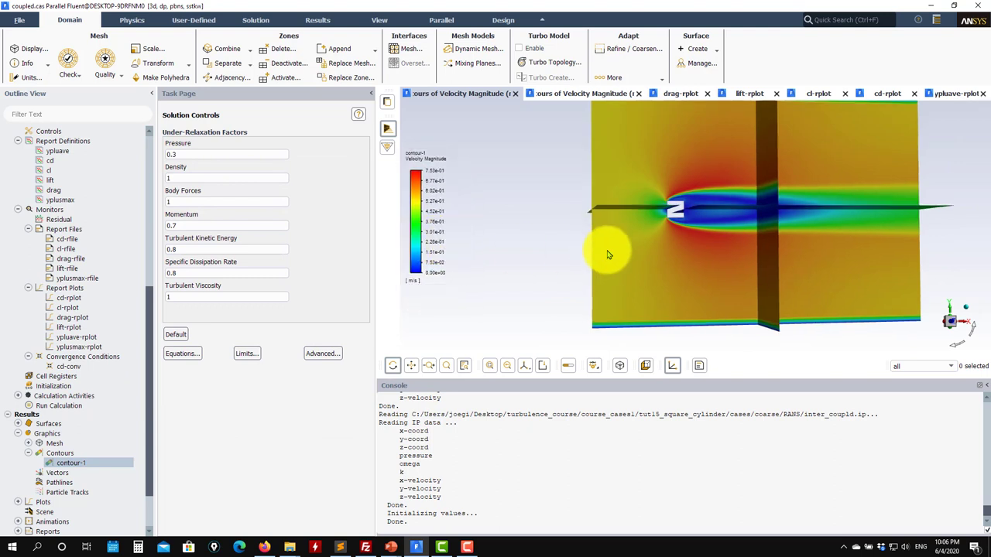
drag(608, 255, 642, 240)
- Add turbulent velocity fluctuations to the interpolated field by running init-turb-vel in the console's /solve/initialize level
click(567, 441)
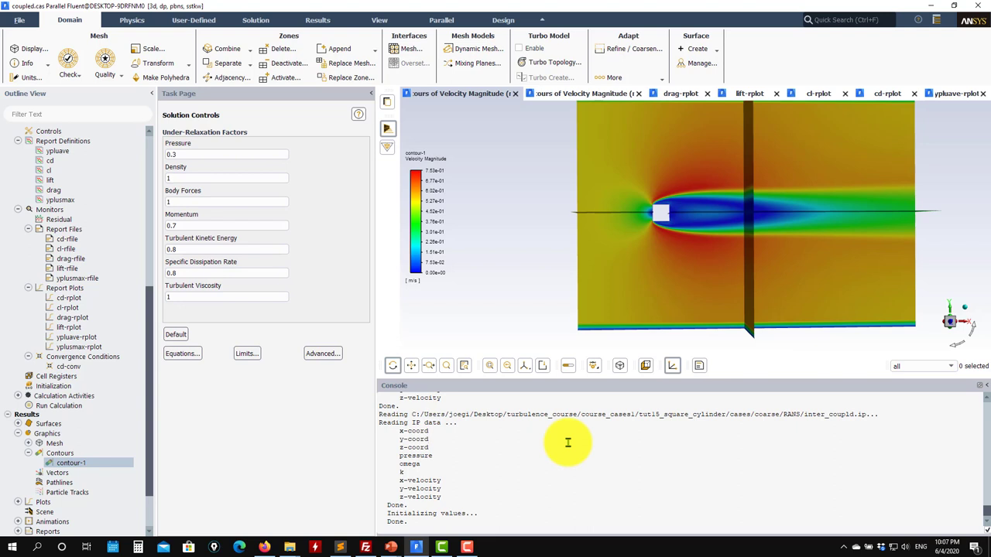
key(Return)
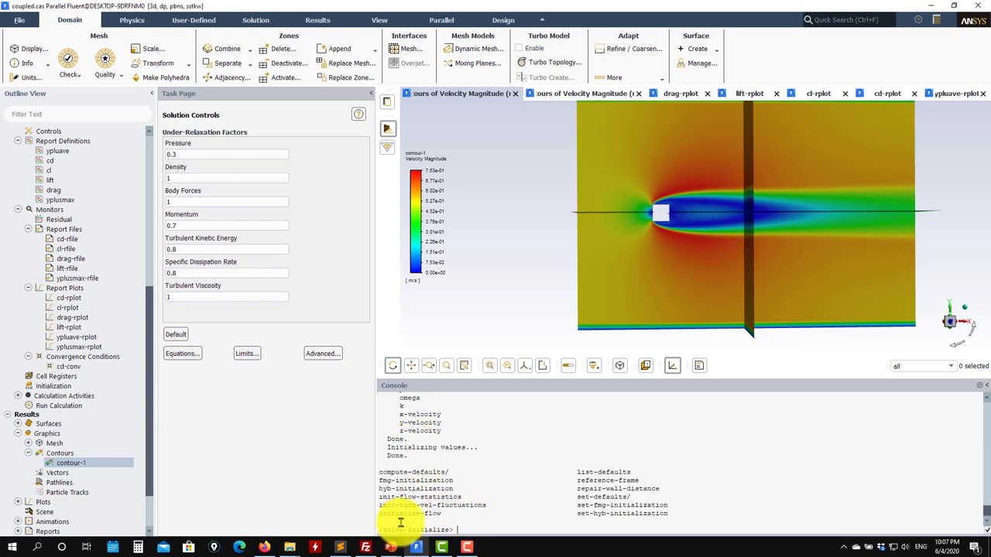
drag(488, 505, 371, 505)
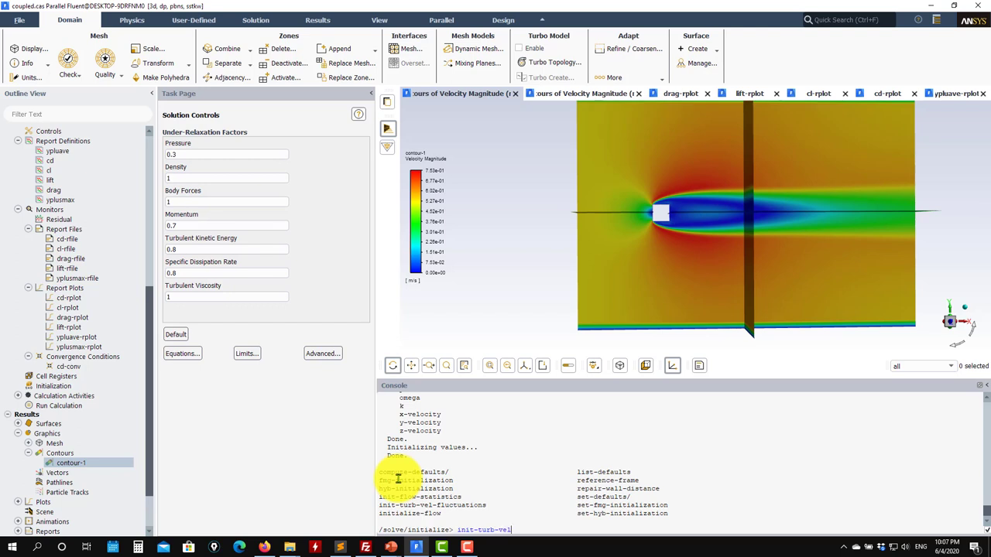
key(Return)
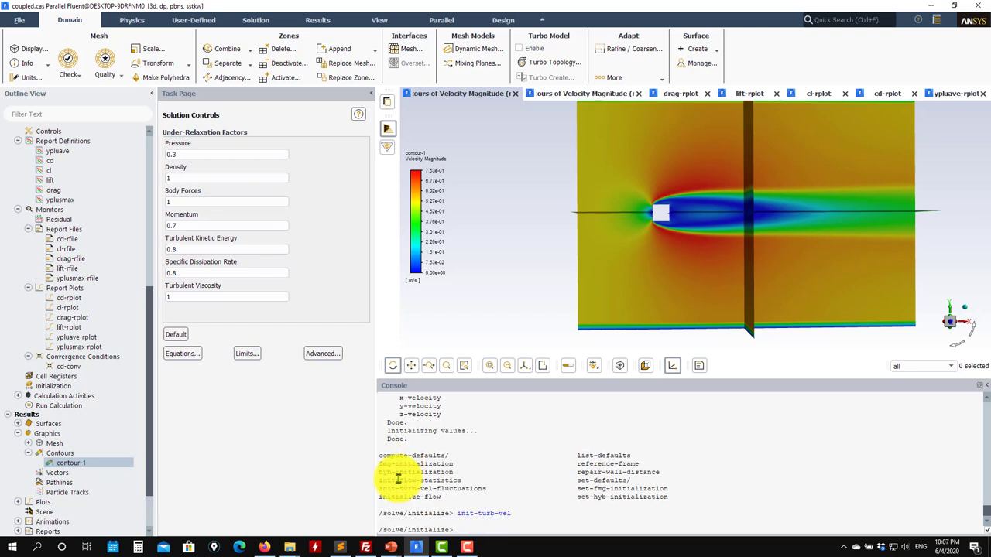
- Redisplay contour-1 to inspect the velocity field with the added fluctuations, and close the contour settings
double_click(71, 464)
click(167, 412)
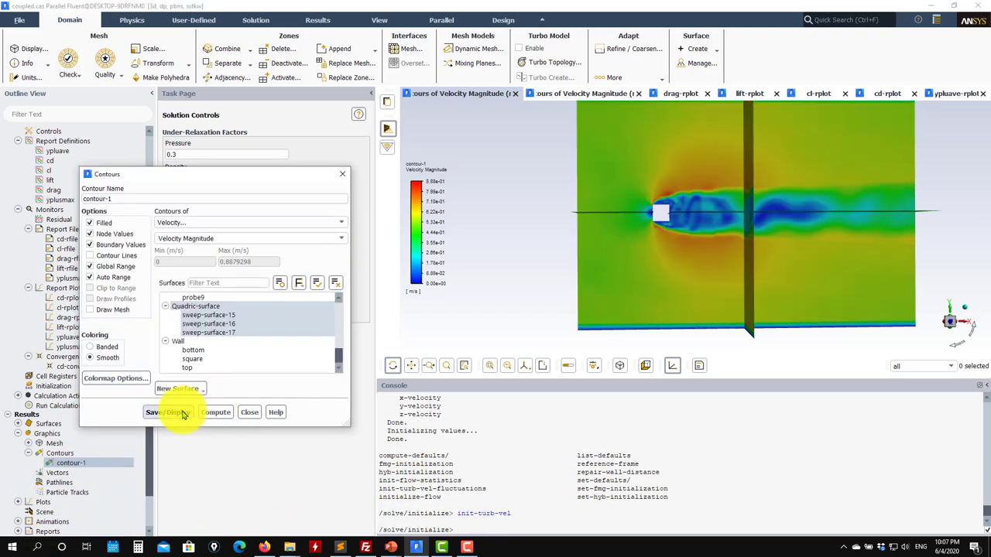
drag(664, 222, 411, 279)
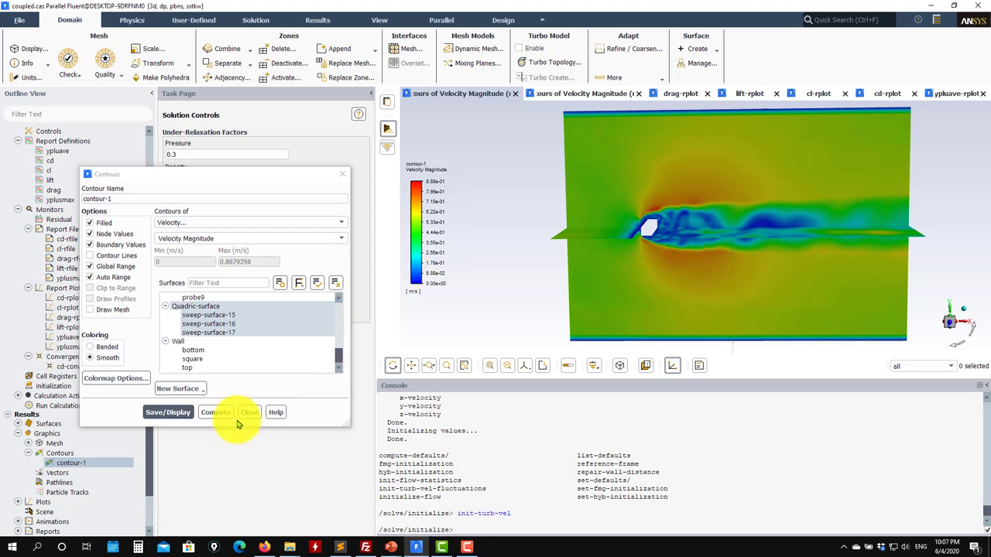
click(215, 412)
click(247, 413)
- Switch the pressure-velocity coupling scheme in the solution methods to Coupled
scroll(97, 302, up, 5)
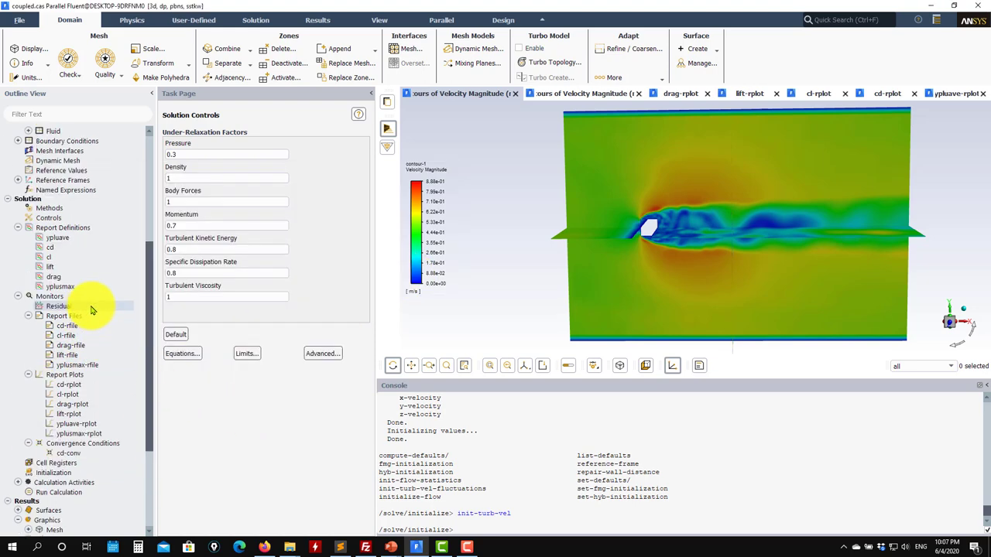
click(48, 209)
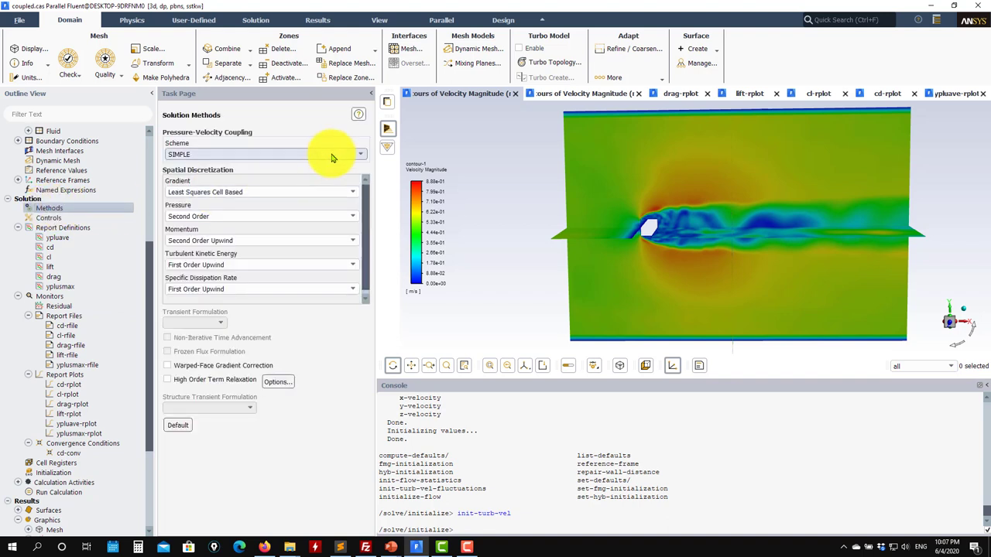
click(322, 152)
click(199, 190)
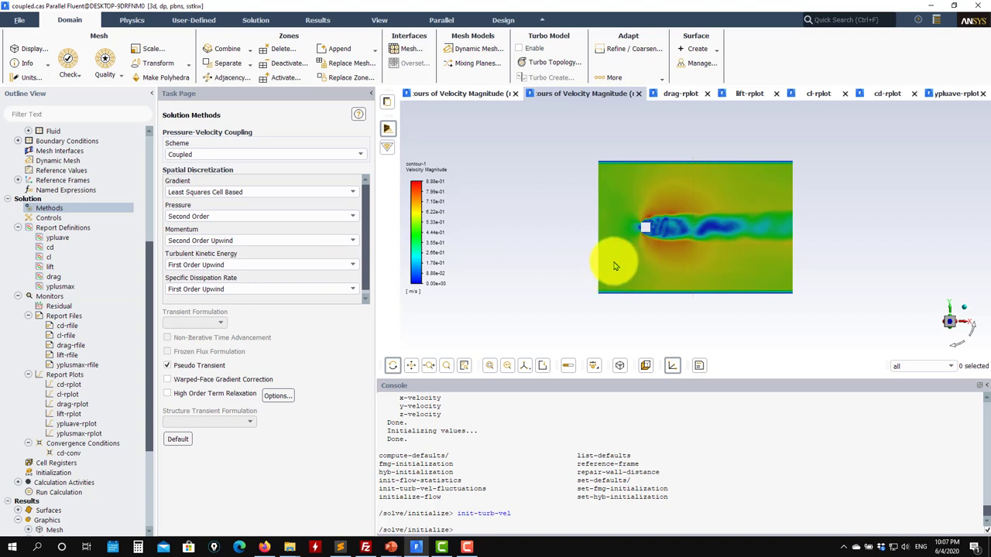
- Start the calculation with data sampling for steady statistics left off, overwriting the existing report files instead of creating new ones
click(67, 494)
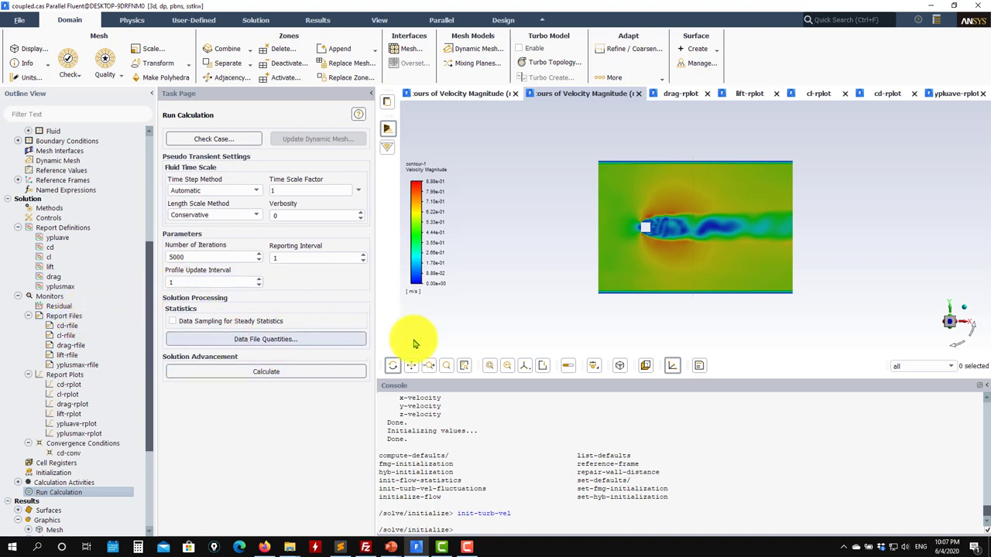
click(172, 322)
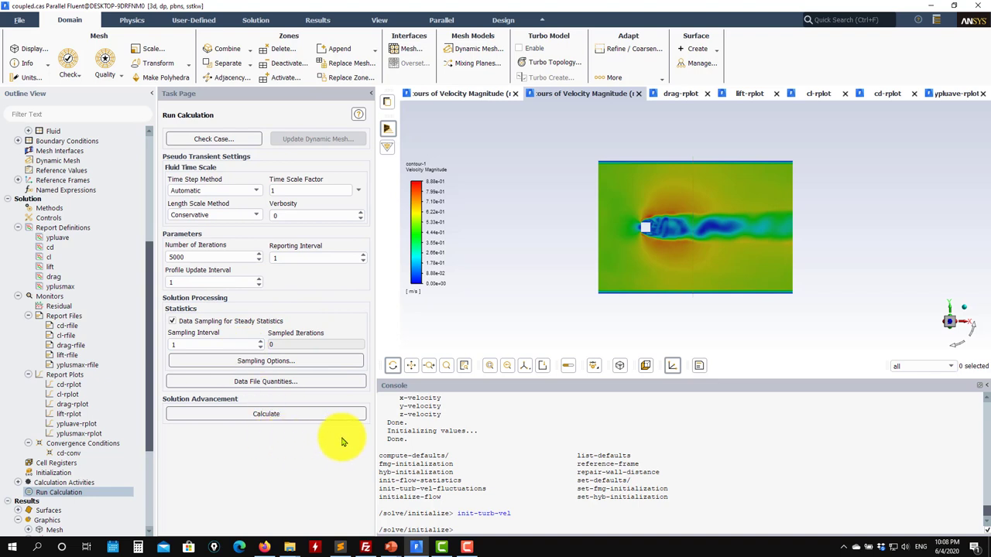
click(238, 324)
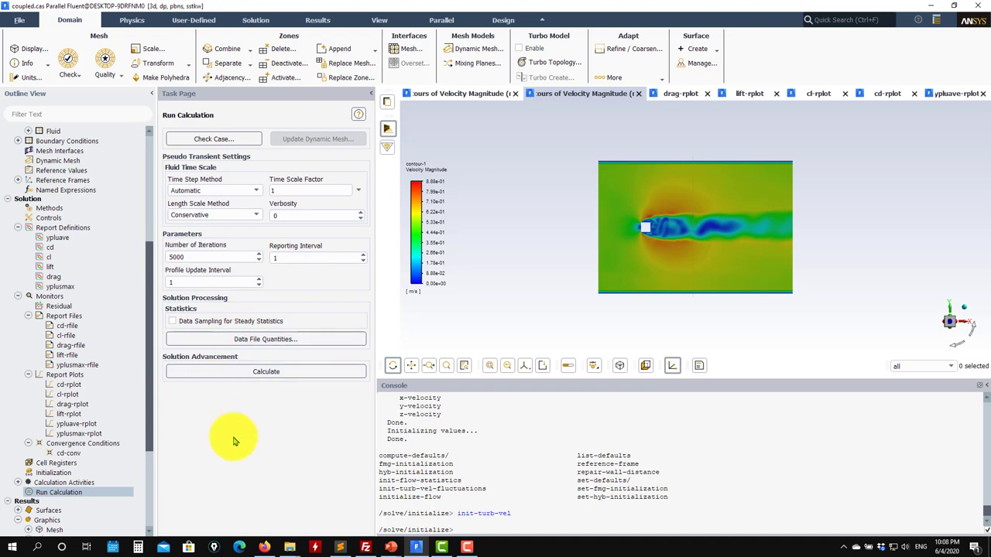
click(311, 373)
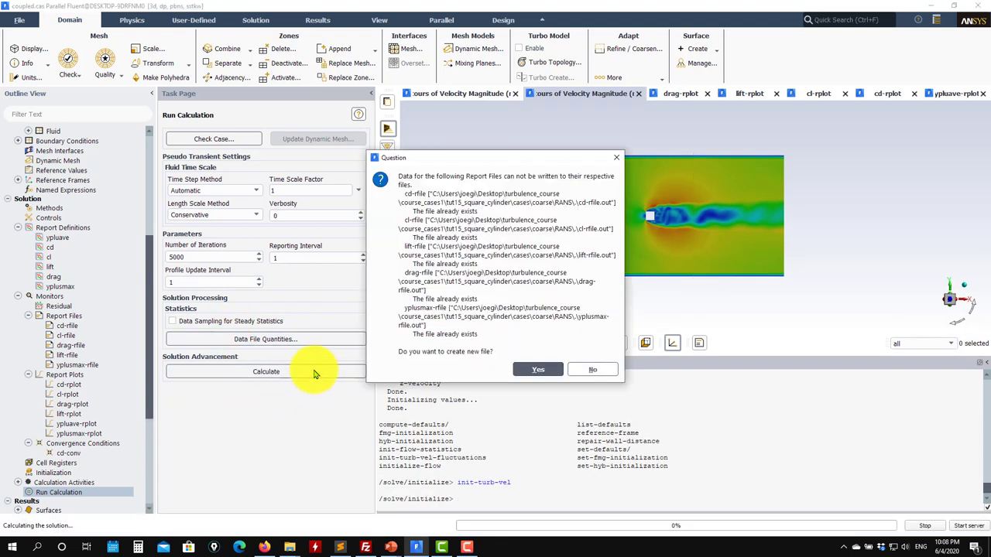
click(594, 373)
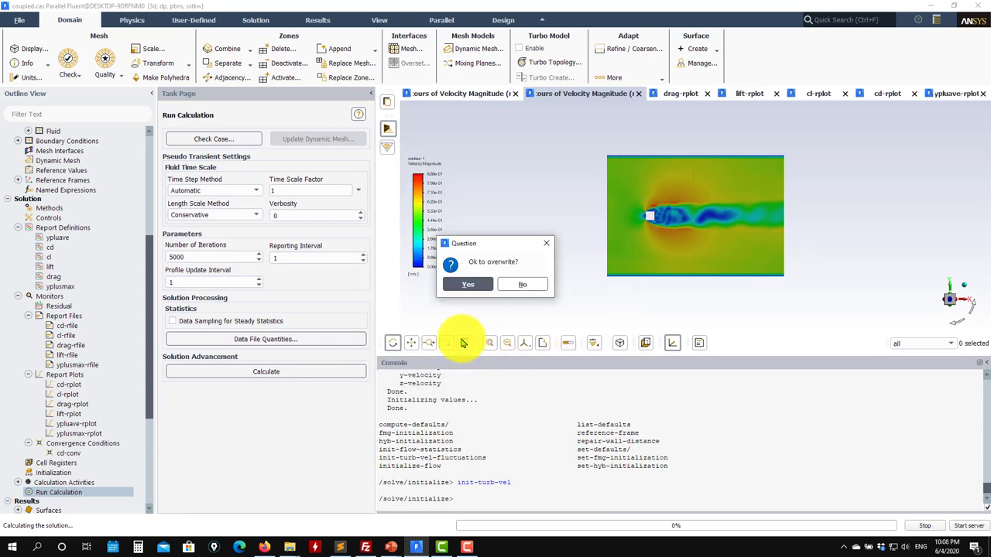
click(465, 285)
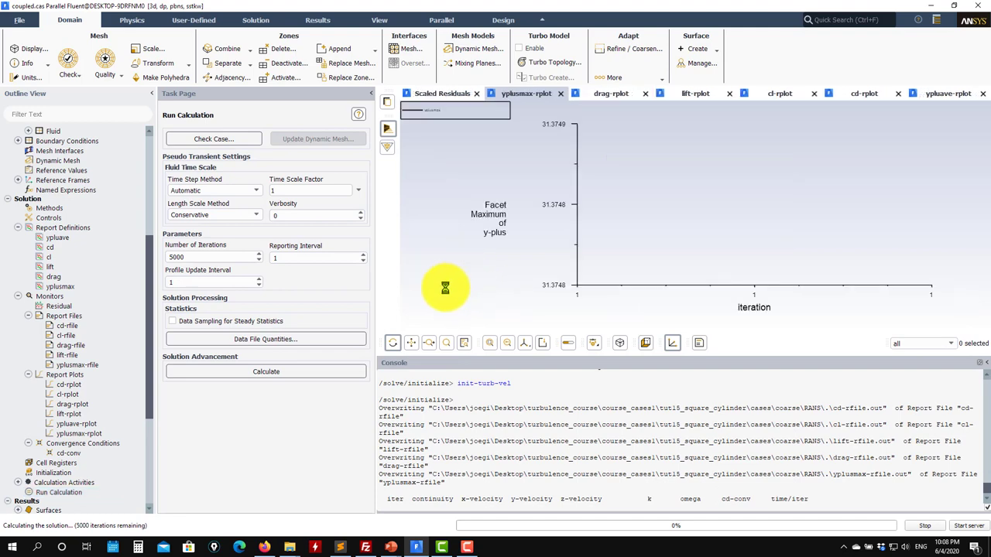
- Monitor the drag, lift, cl, cd and ypluave report plots during the run, and dismiss the completion notice
click(600, 93)
click(697, 93)
click(774, 94)
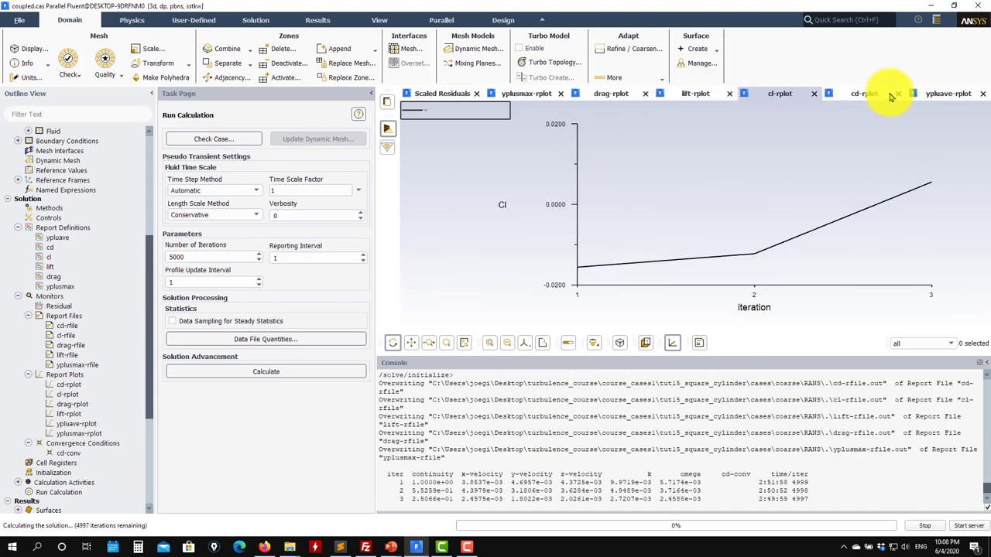
click(890, 93)
click(947, 94)
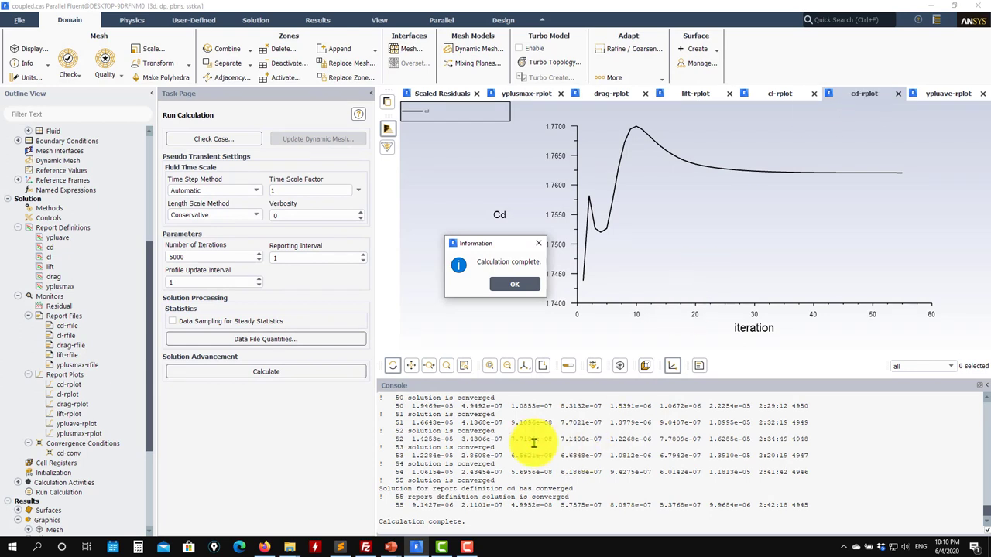
click(514, 285)
- Display the contour-1 velocity magnitude contours of the new solution, inspect the section planes in 3D, and close the contour settings
scroll(122, 491, down, 5)
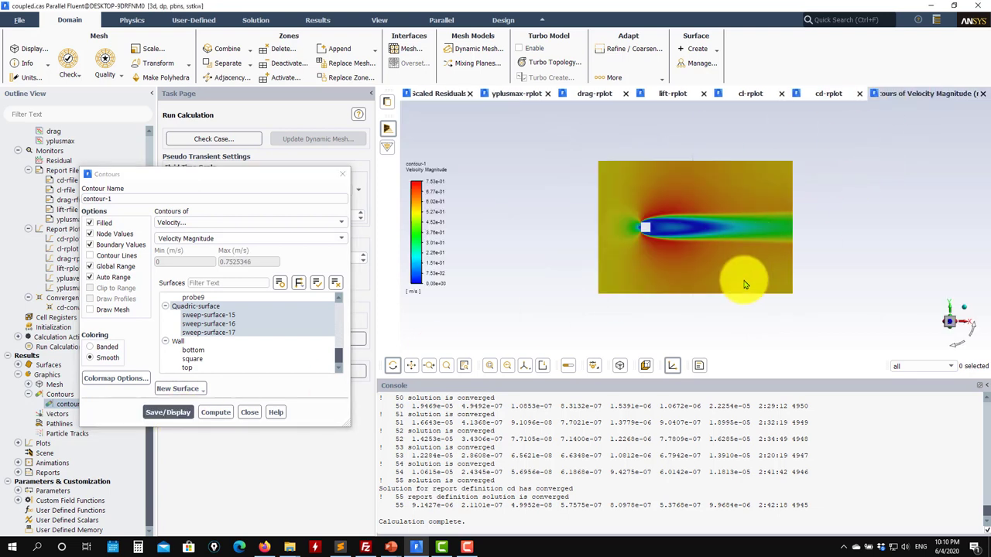
scroll(701, 255, up, 2)
drag(683, 246, 579, 338)
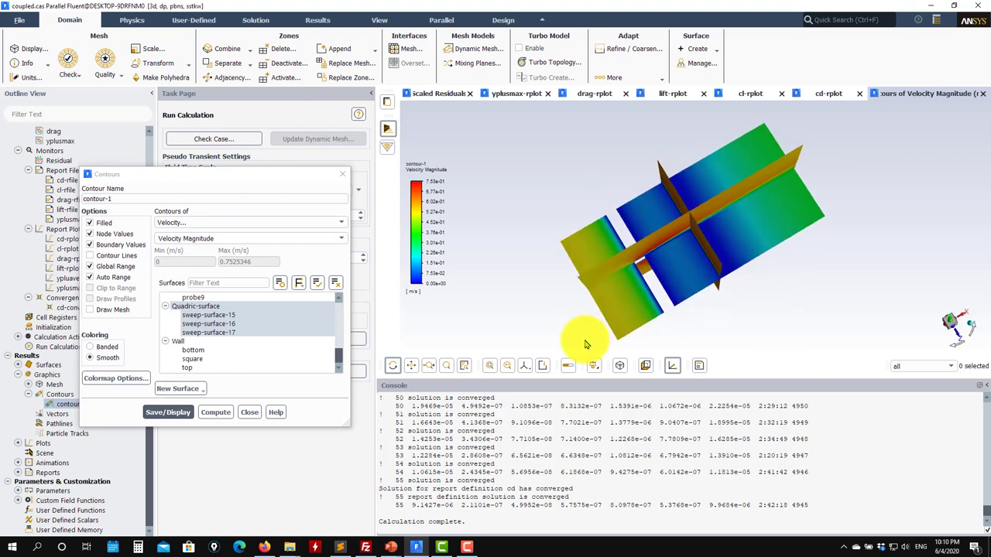
click(250, 410)
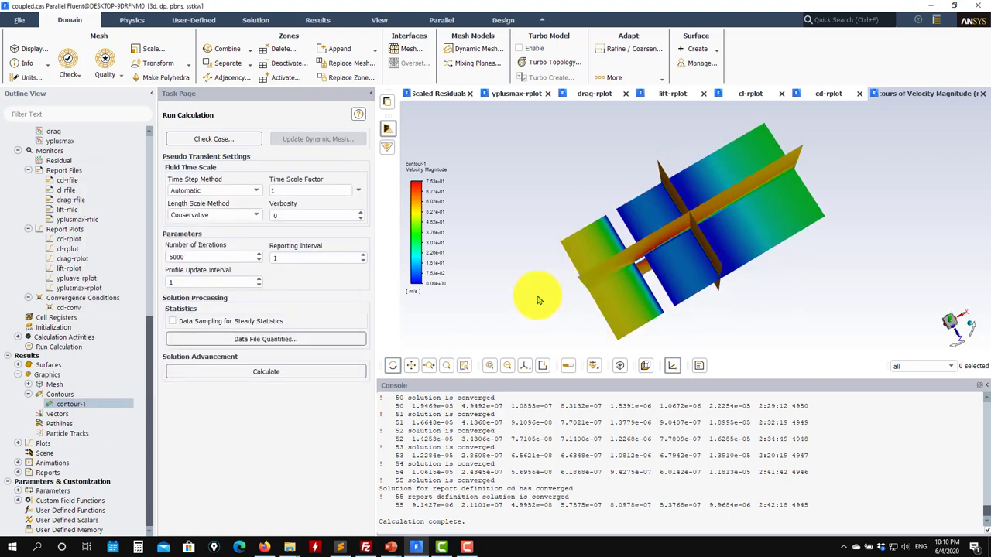
- Set the pressure-velocity coupling scheme in the solution methods to SIMPLE
scroll(53, 203, up, 5)
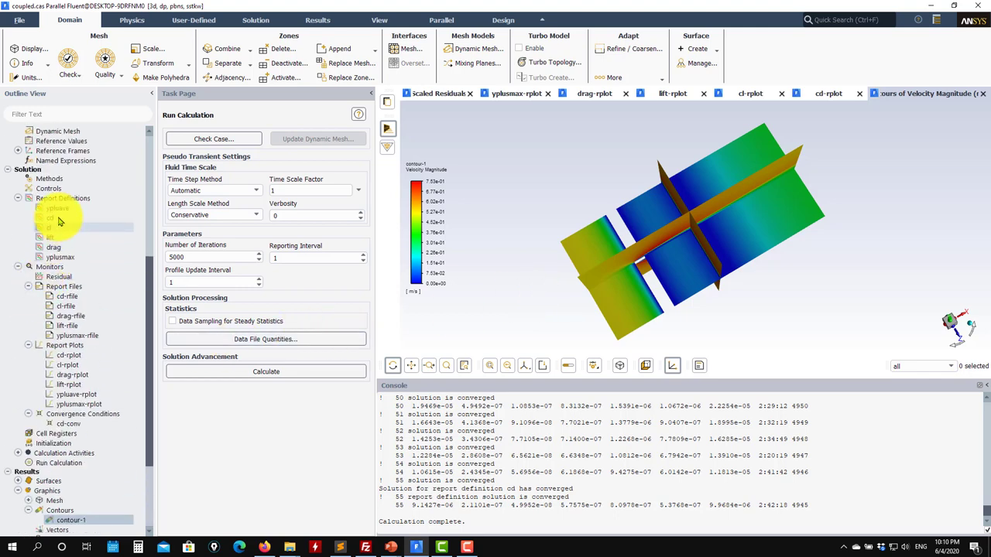
click(51, 179)
click(338, 155)
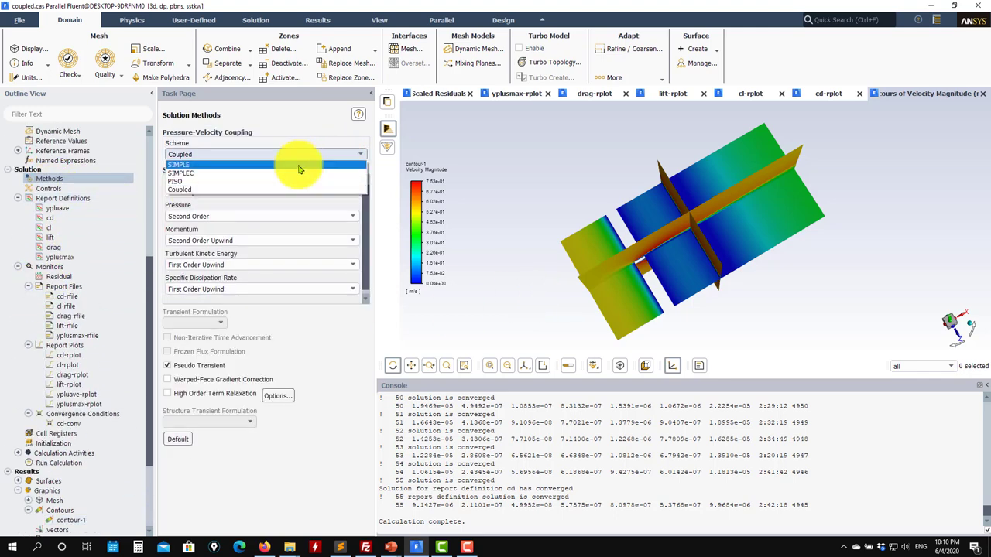
click(253, 166)
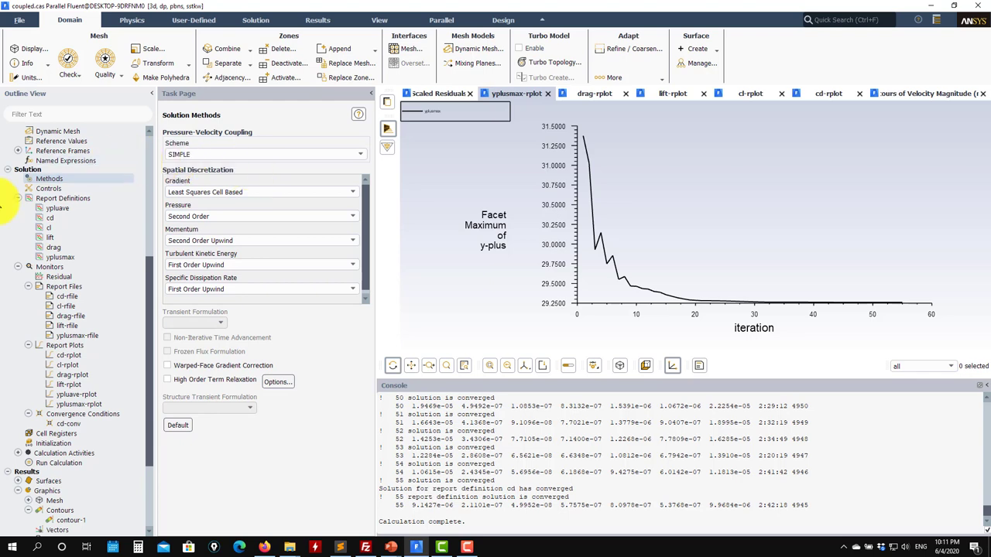
- Add initial turbulent velocity fluctuations to the flow field by running "init-tur" in the console's /solve/initialize menu
click(65, 445)
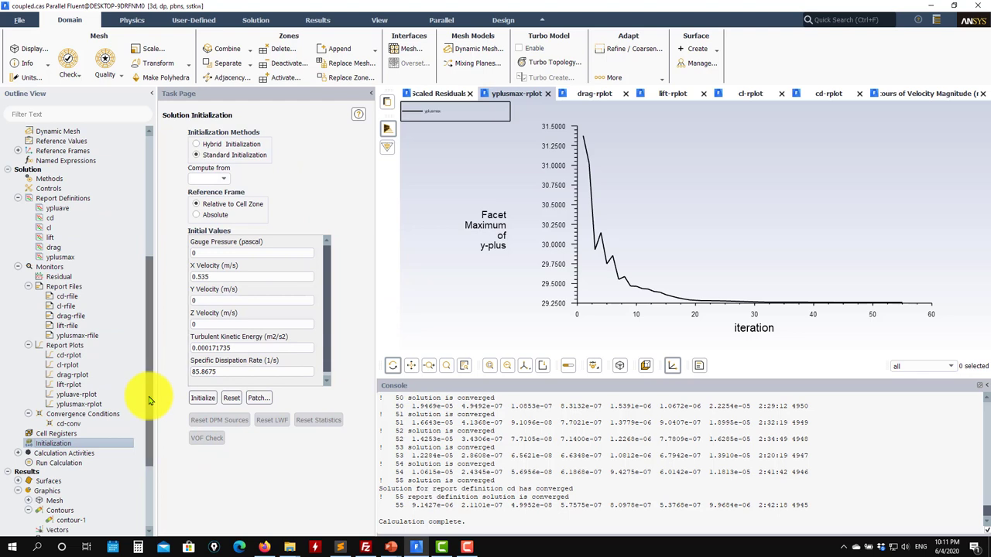
click(73, 463)
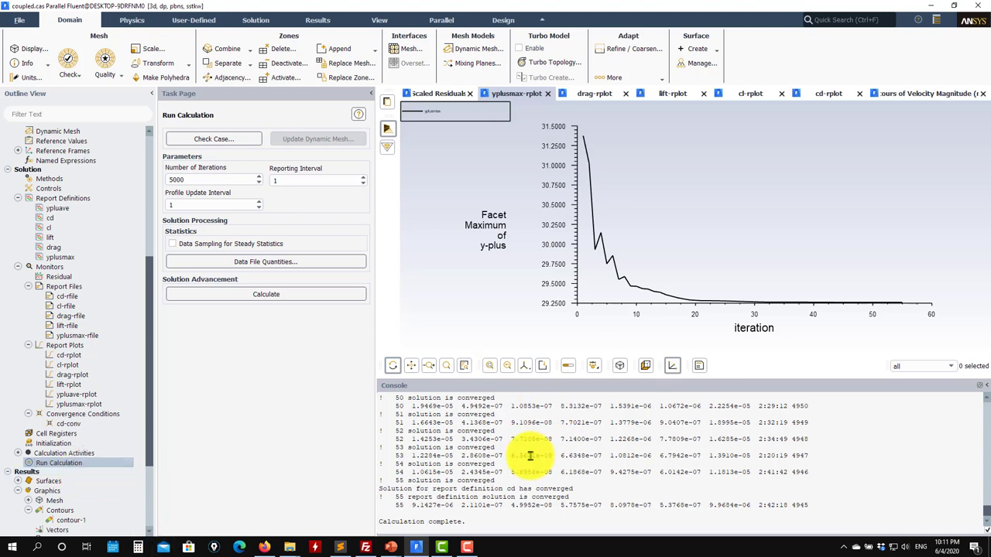
key(Return)
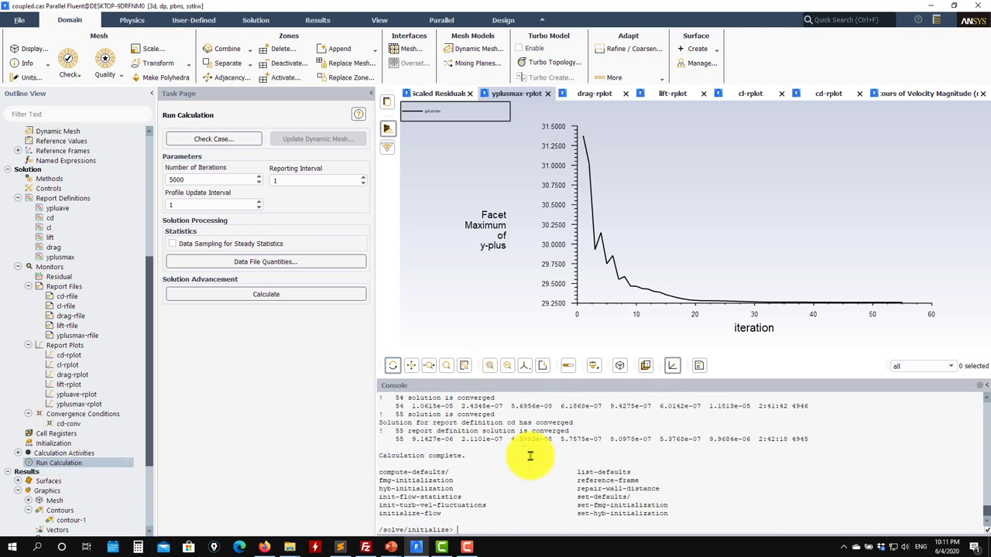
text(init-tur)
key(Return)
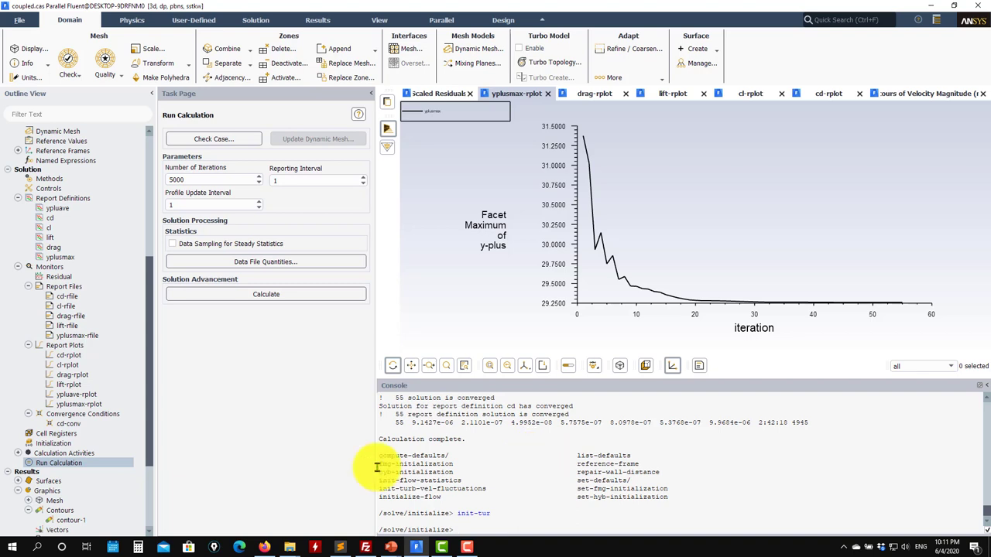
- Display the contour-1 velocity magnitude contours and inspect the perturbed flow field on the sweep surfaces
double_click(71, 521)
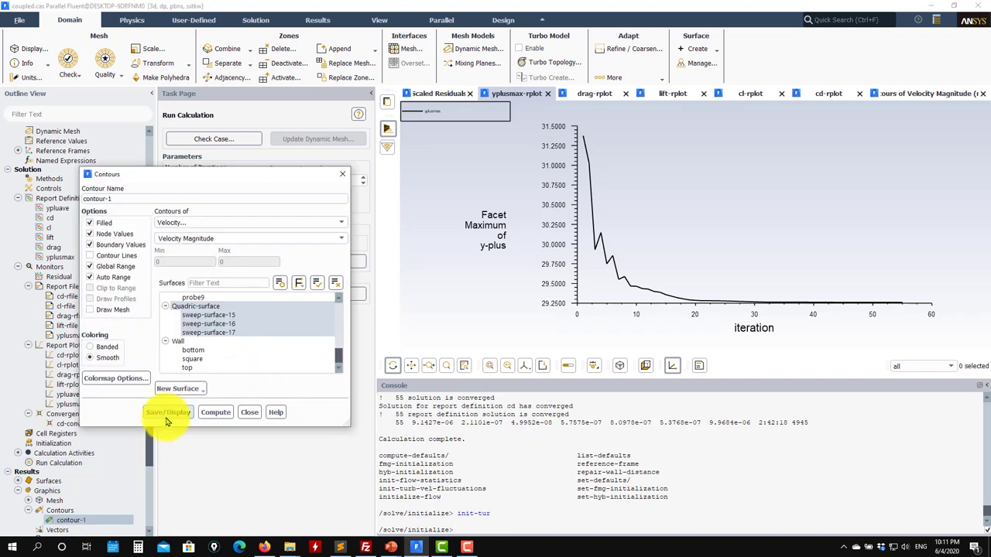
click(887, 94)
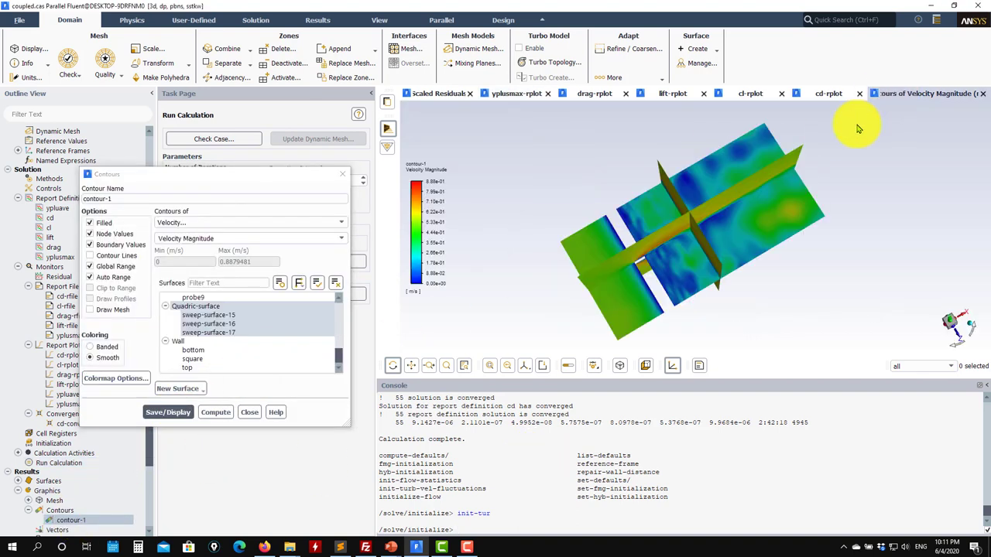
drag(852, 126, 587, 185)
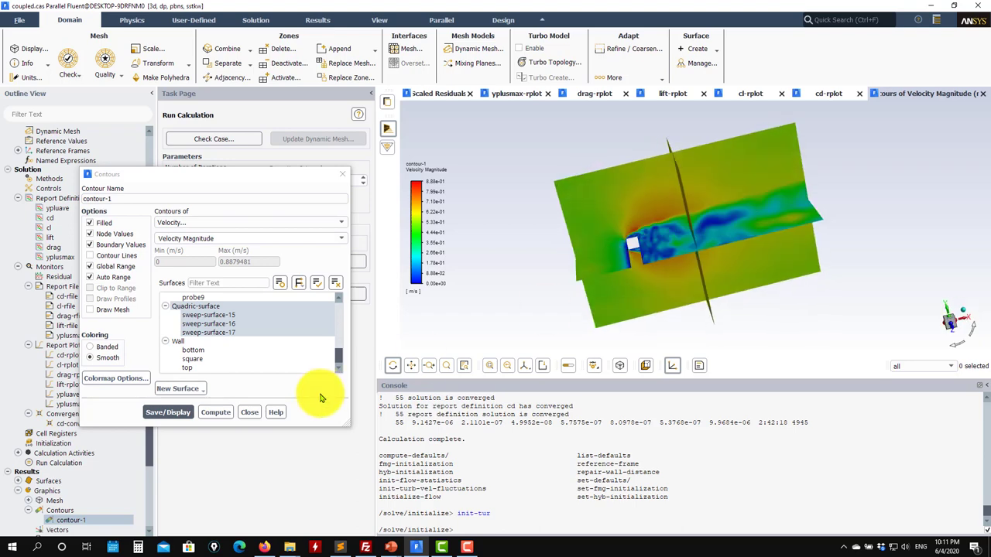
click(249, 412)
- Check the scaled residuals and cd plots, and start the calculation with 5000 iterations
click(439, 94)
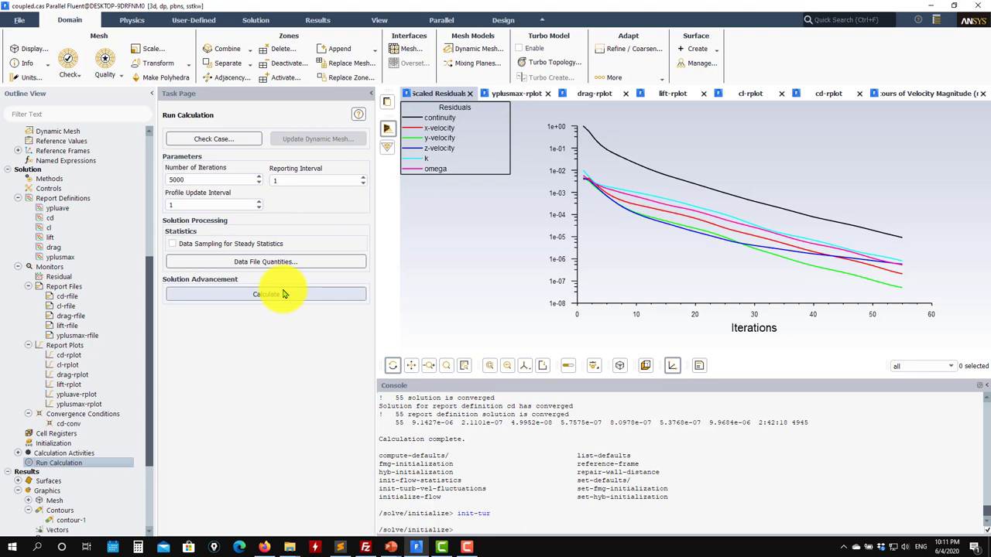
click(825, 93)
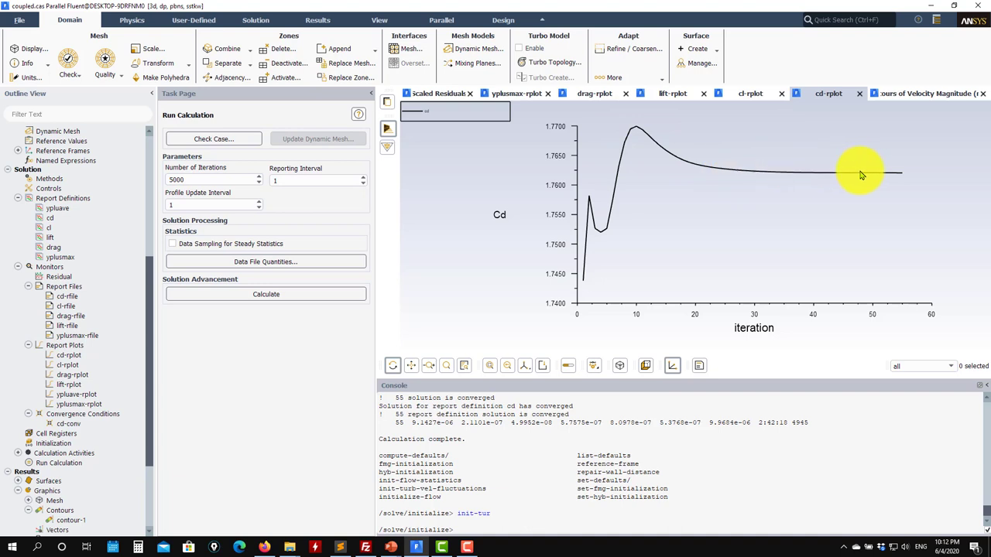
click(320, 300)
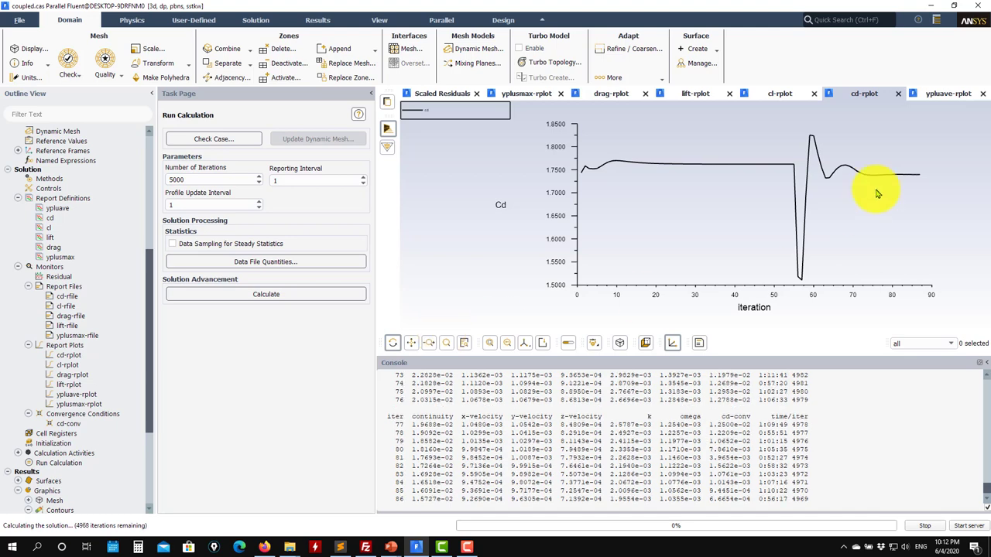
- Review the cl, cd, drag and lift report plots to judge how the SIMPLE run evolves
click(779, 96)
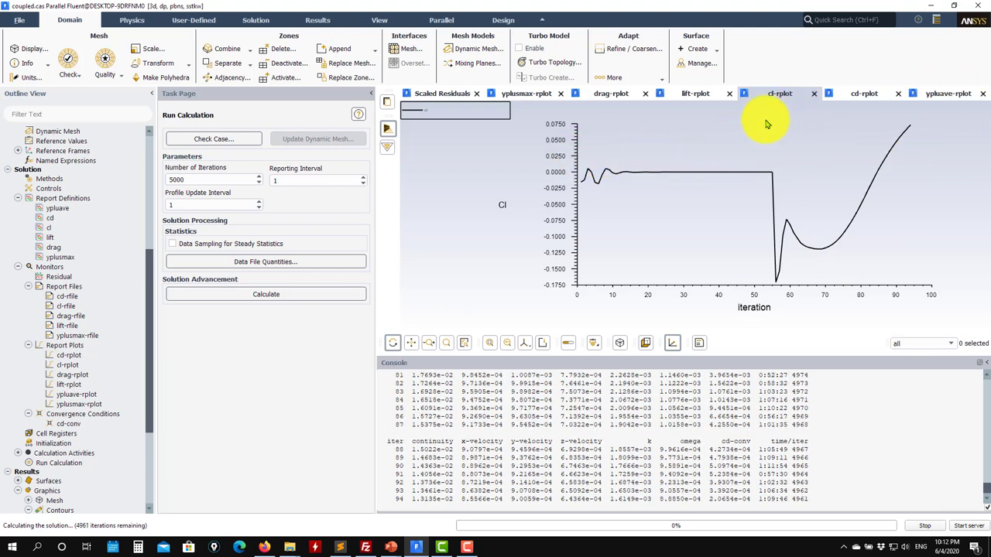
click(866, 93)
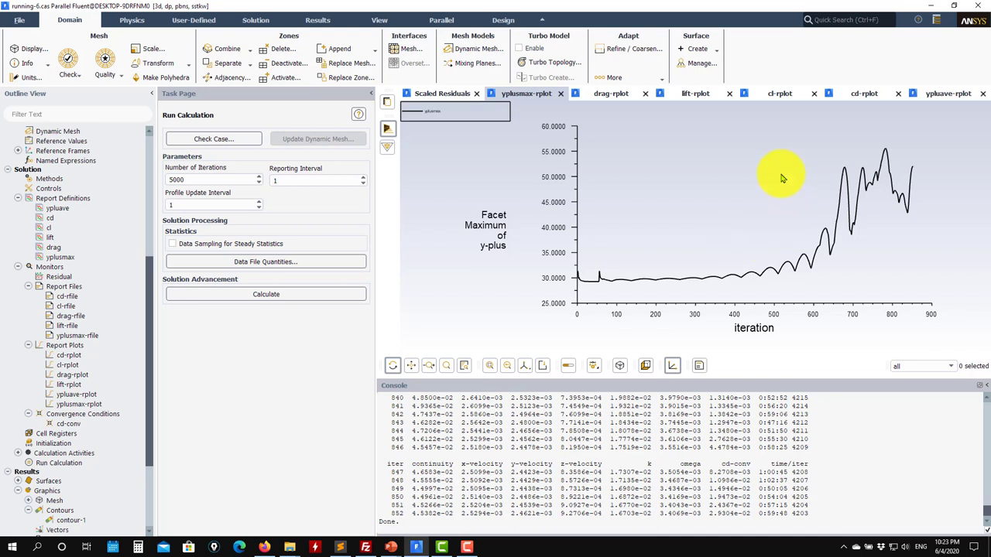
click(615, 93)
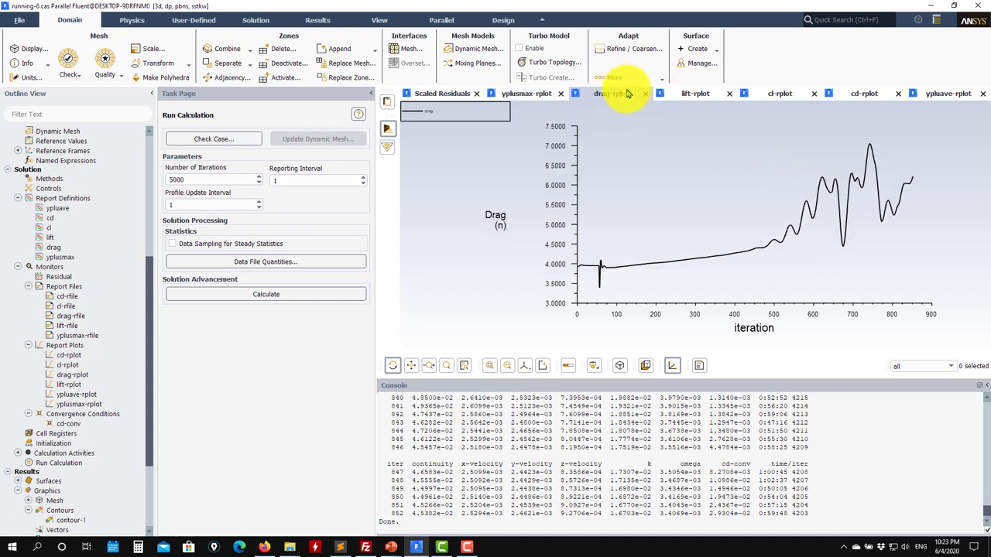
click(697, 94)
click(782, 93)
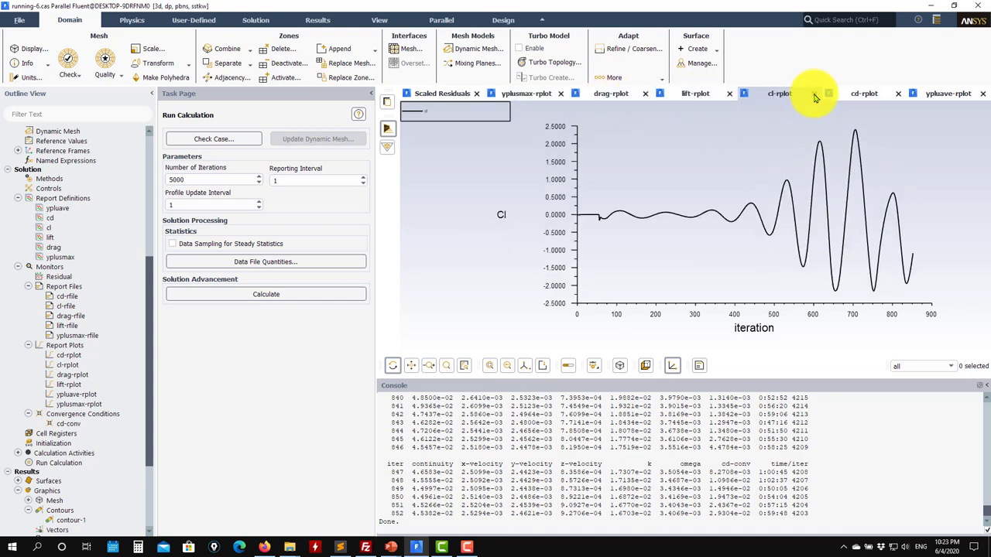
click(865, 94)
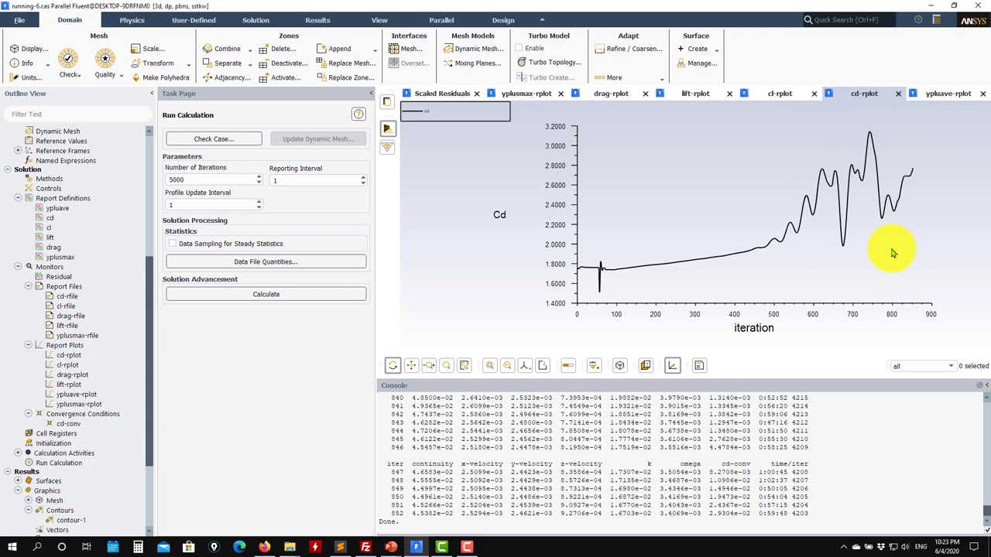
- Display the contour-1 velocity magnitude contours for the SIMPLE solution and inspect the wake behind the square cylinder
scroll(77, 495, down, 3)
click(70, 433)
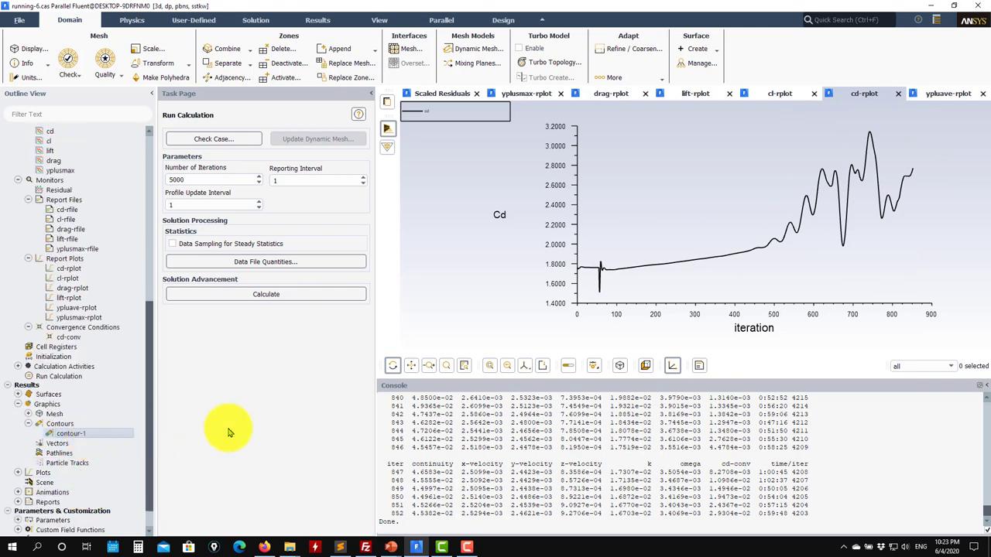
click(167, 412)
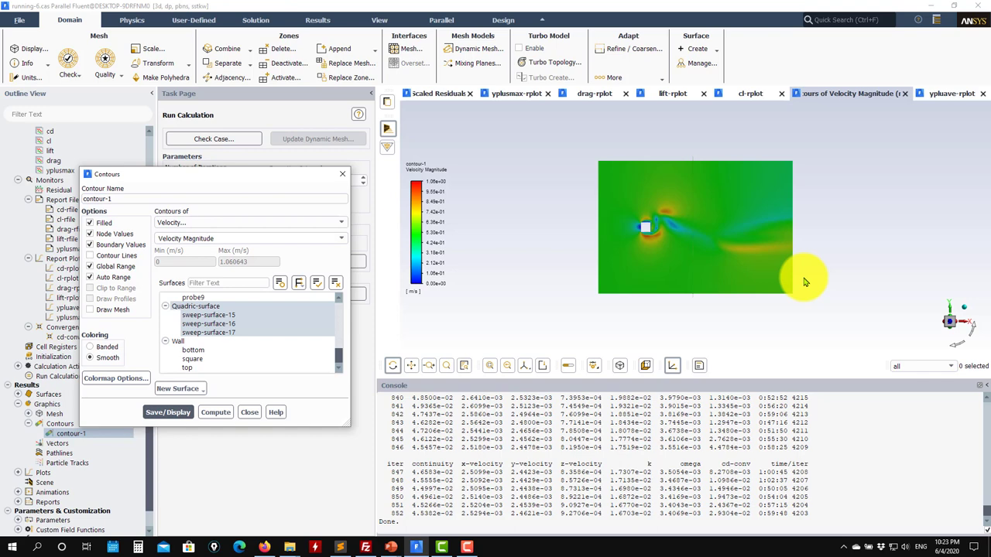
click(250, 412)
- Write the case and data files to the RANS folder under the name simple
click(18, 20)
mouse_move(31, 27)
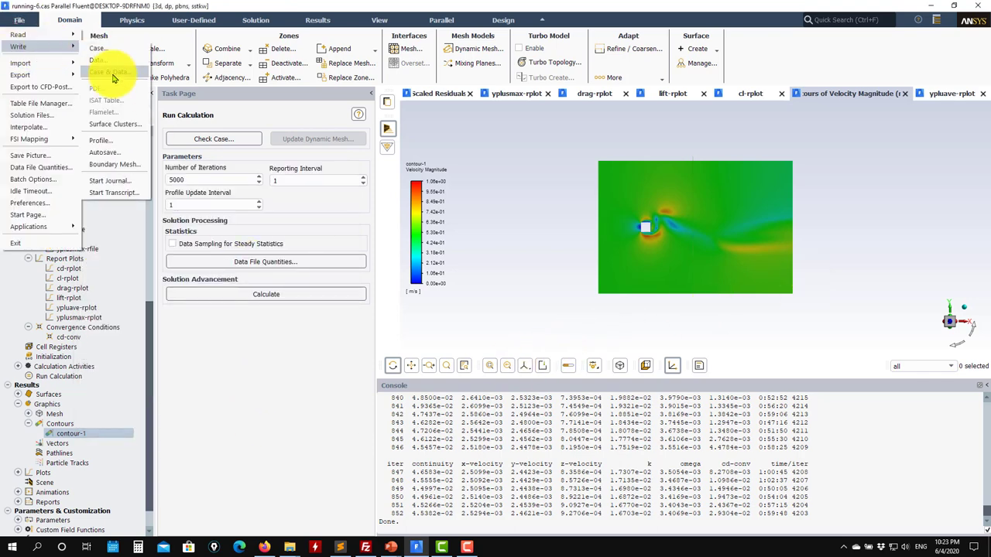
click(111, 75)
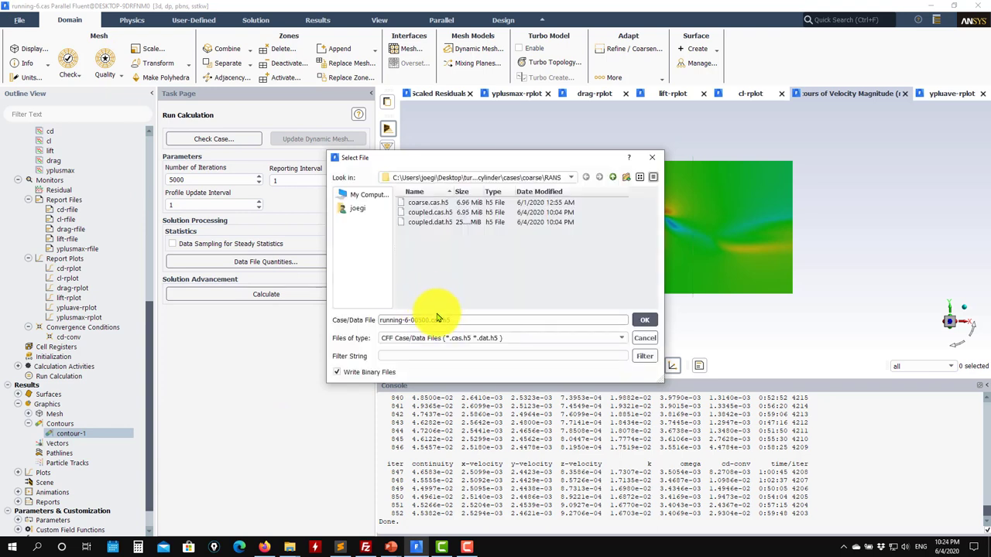
drag(469, 321, 336, 321)
text(simple)
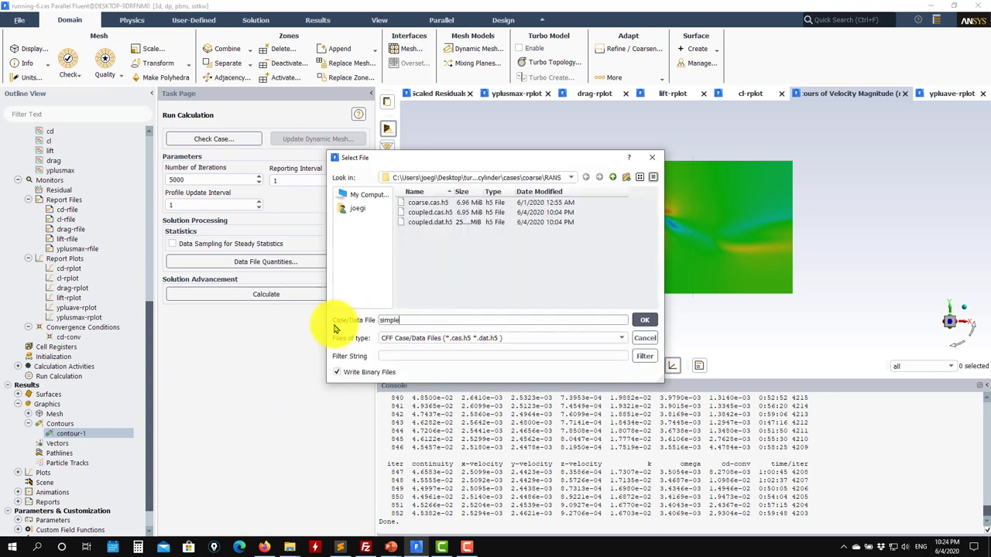
key(Return)
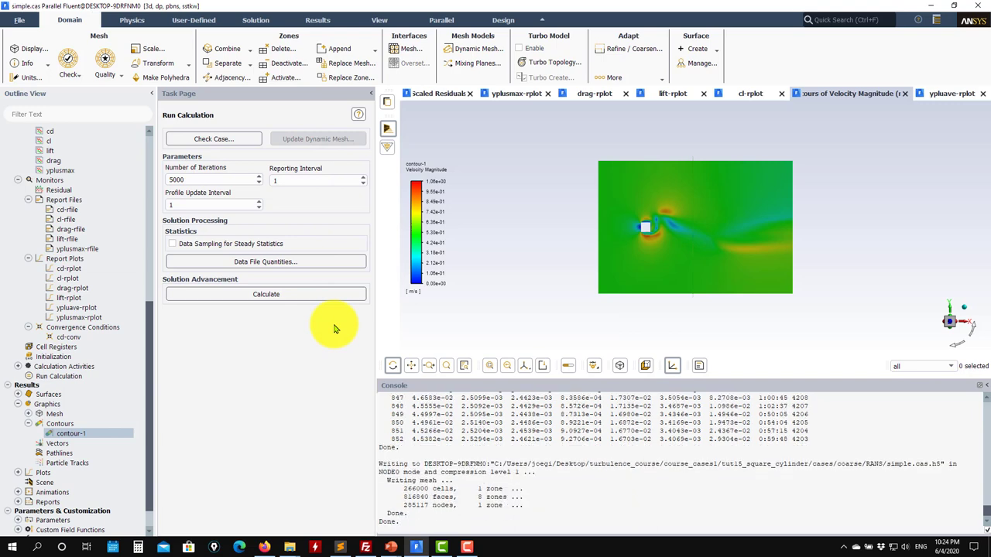
- Write binary interpolation data for all fields of zone fluid-1 to the file inter_simple.ip
click(19, 20)
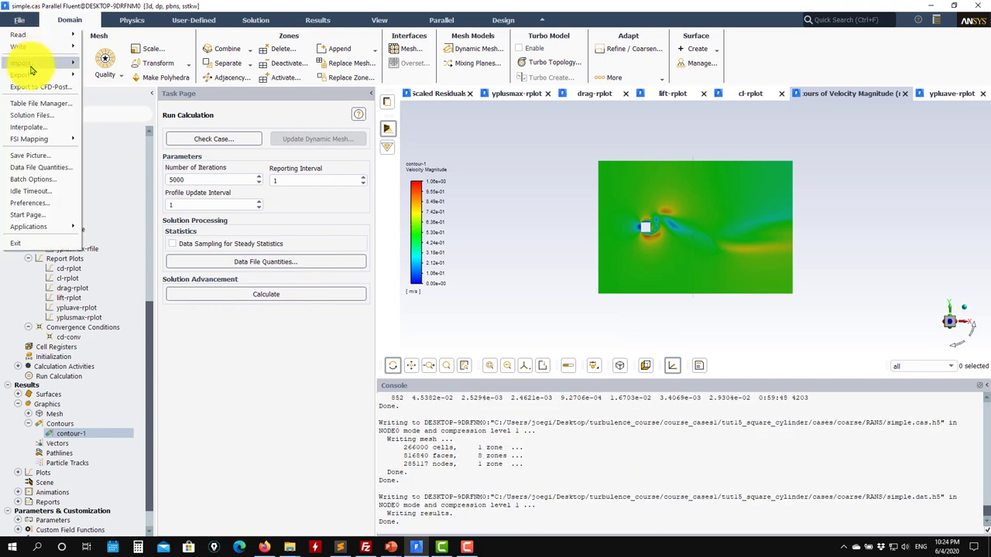
click(28, 127)
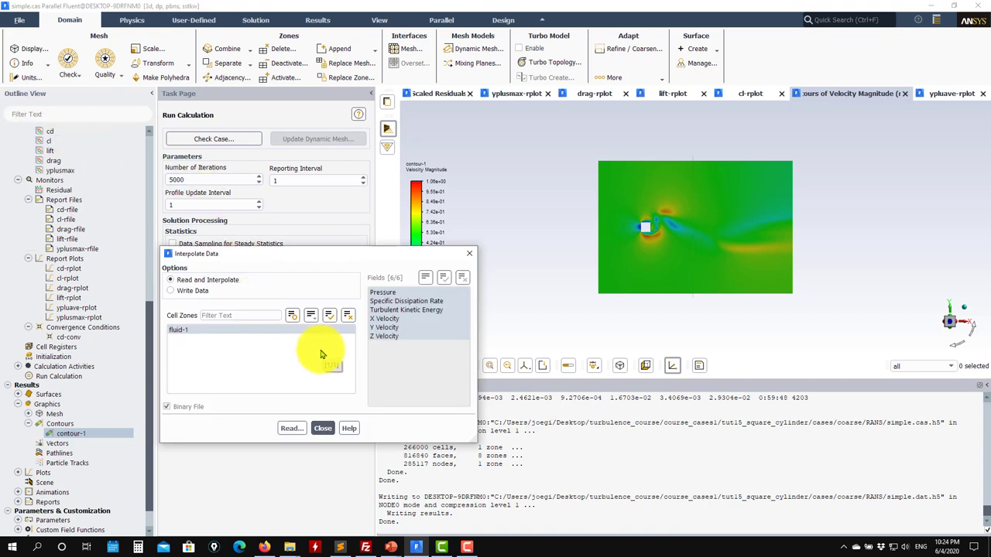
click(172, 290)
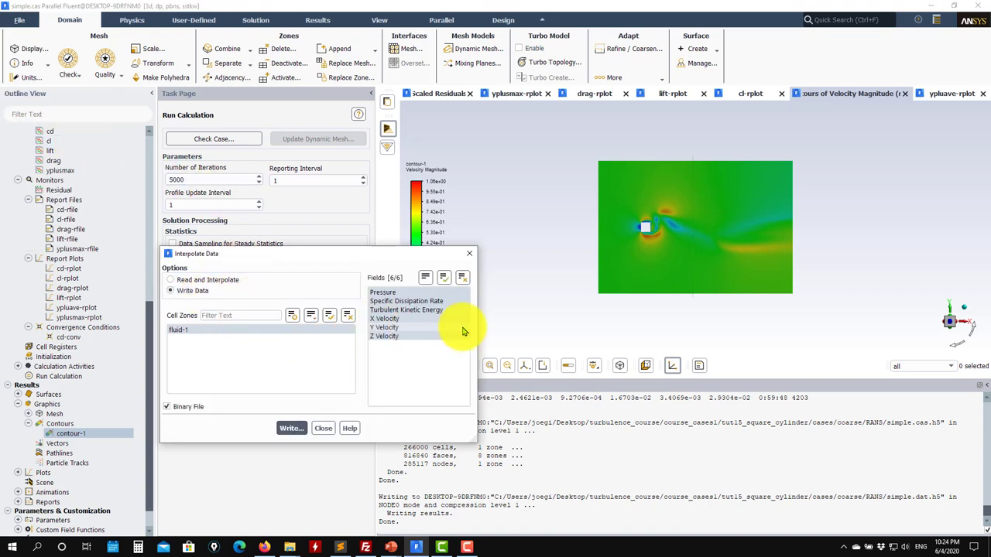
click(293, 428)
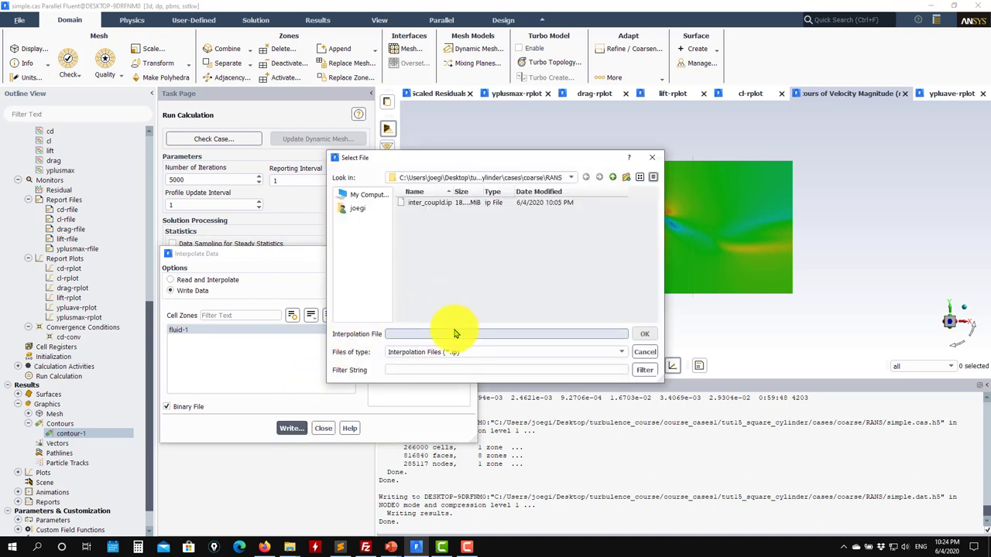
click(457, 332)
text(inter)
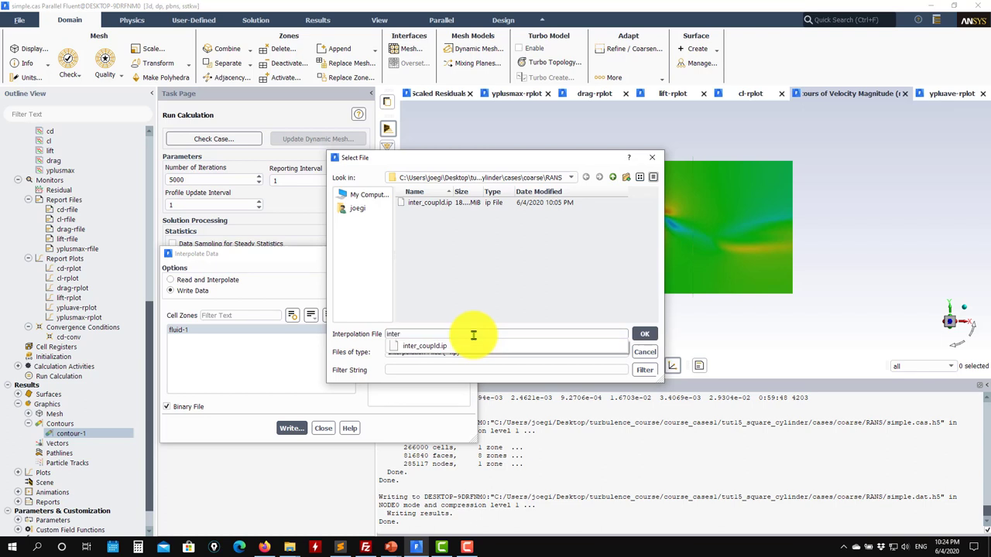
text(_simple.ip)
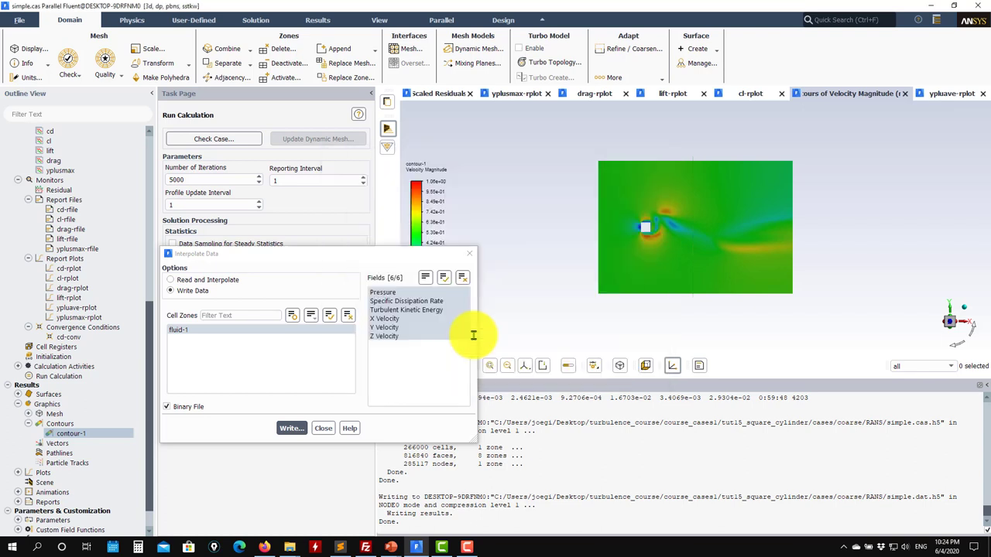
key(Return)
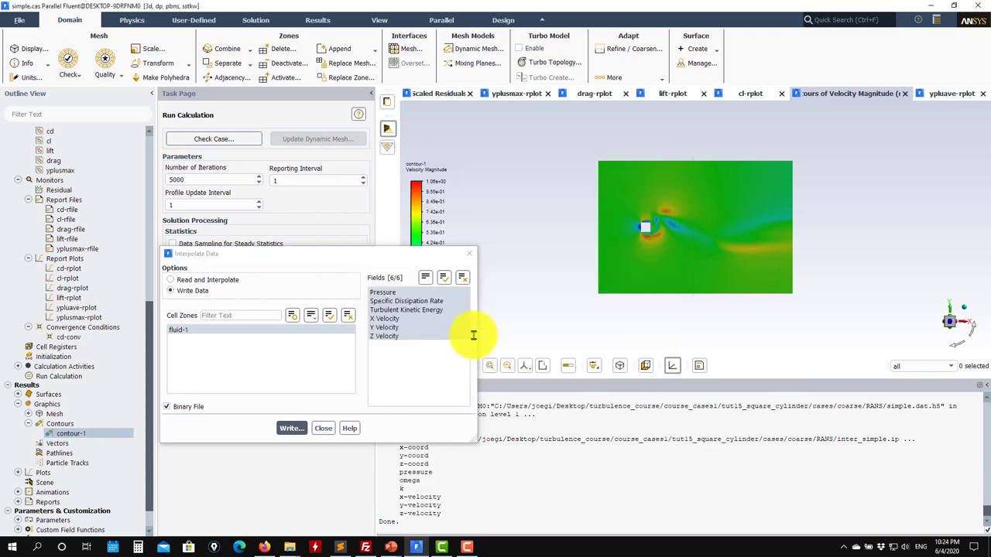
click(323, 429)
- Switch to the 8postprocessing.pptx presentation in PowerPoint and show slide 8 on computing integral length scales
scroll(131, 437, down, 1)
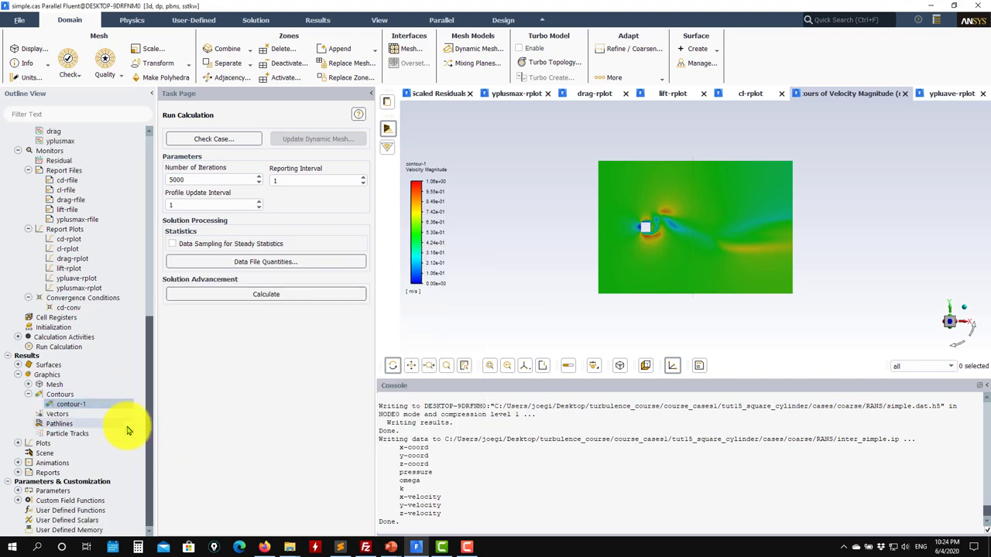
mouse_move(393, 550)
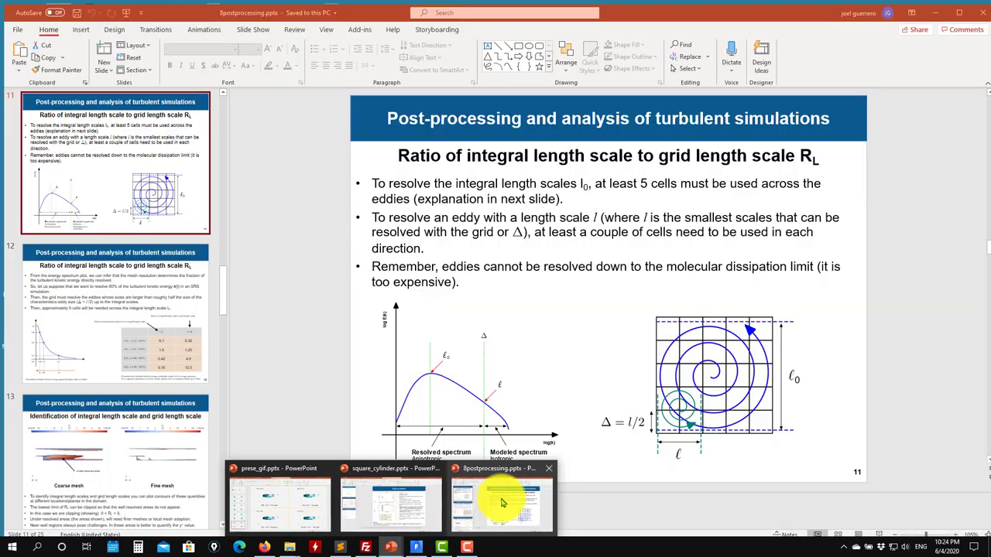
click(504, 500)
scroll(135, 341, up, 6)
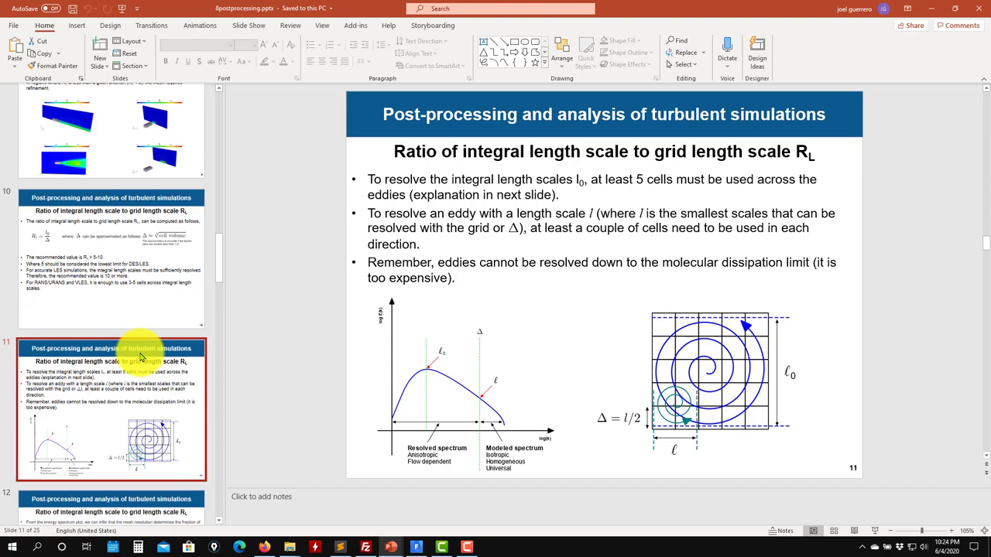
click(103, 209)
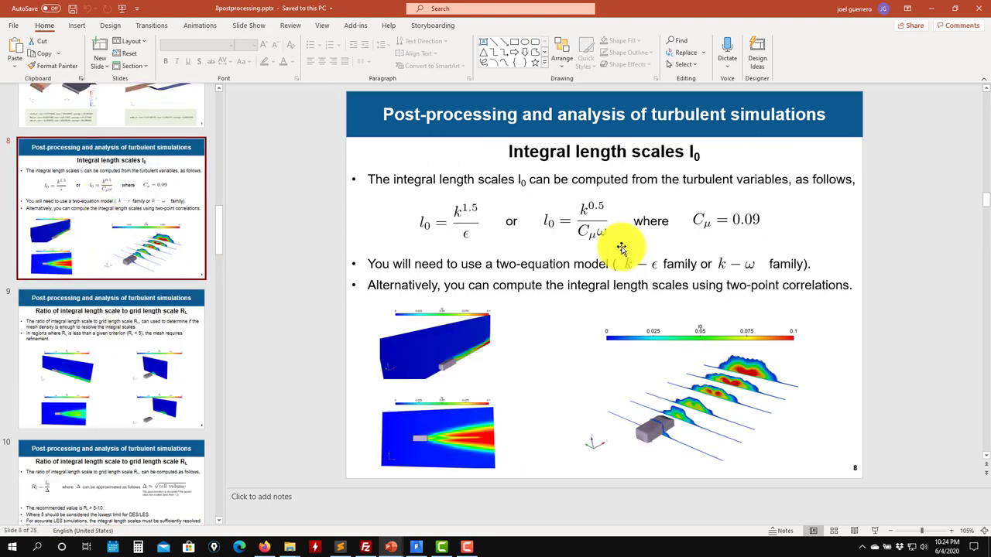
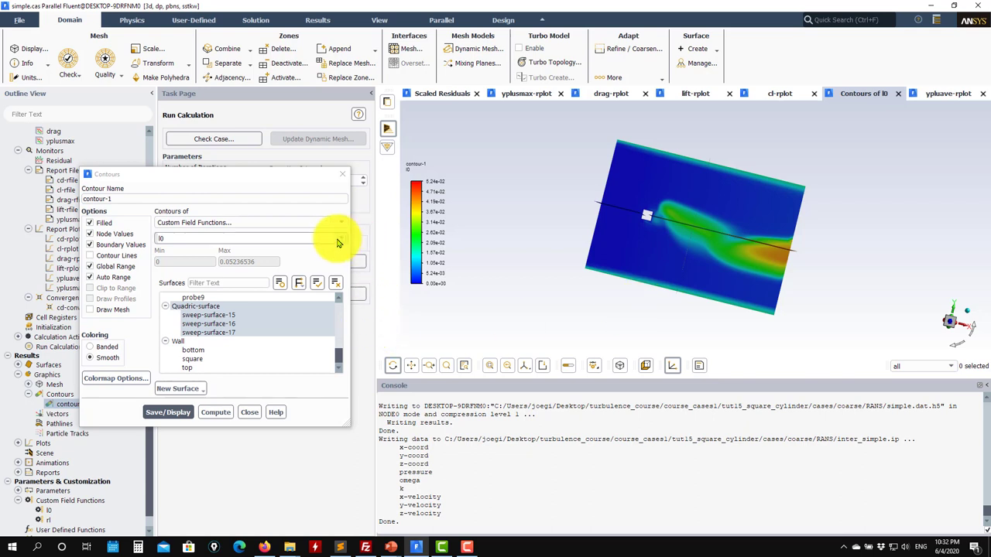
- Display contour-1 with the custom field function rl on the three sweep surfaces
click(255, 237)
click(194, 257)
click(168, 412)
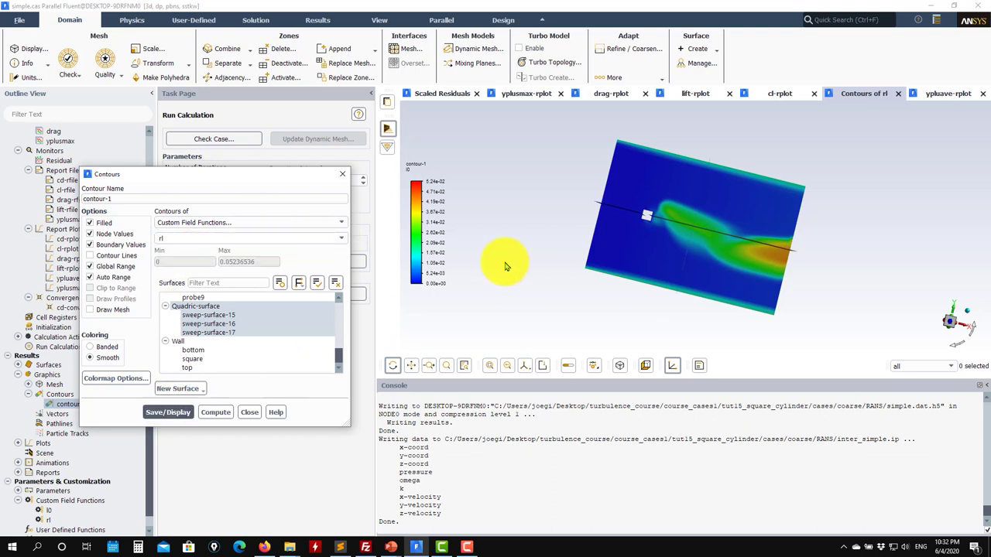
drag(652, 194, 470, 220)
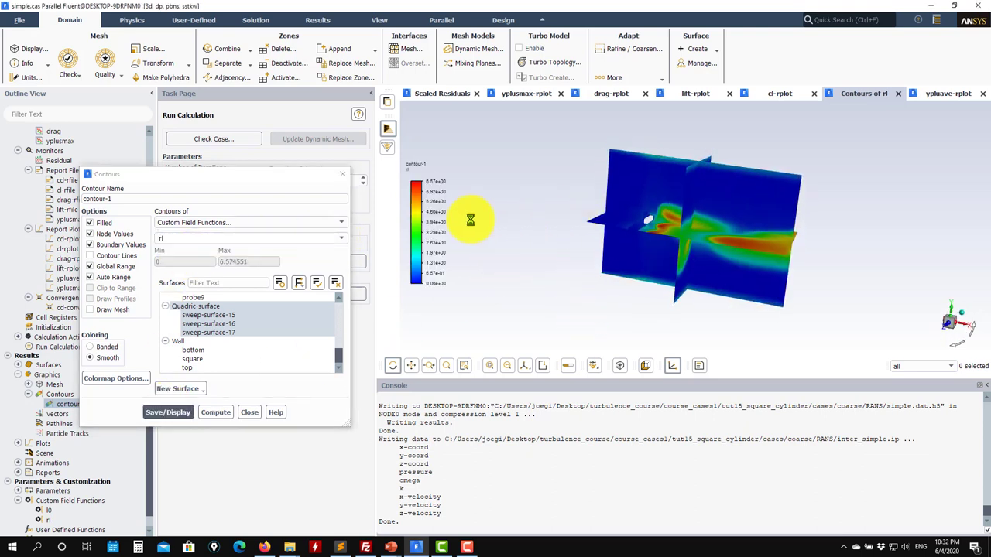
- Disable the automatic range, clip the rl contours to a maximum of 5, redisplay them and inspect the wake behind the cylinder
click(117, 283)
click(260, 263)
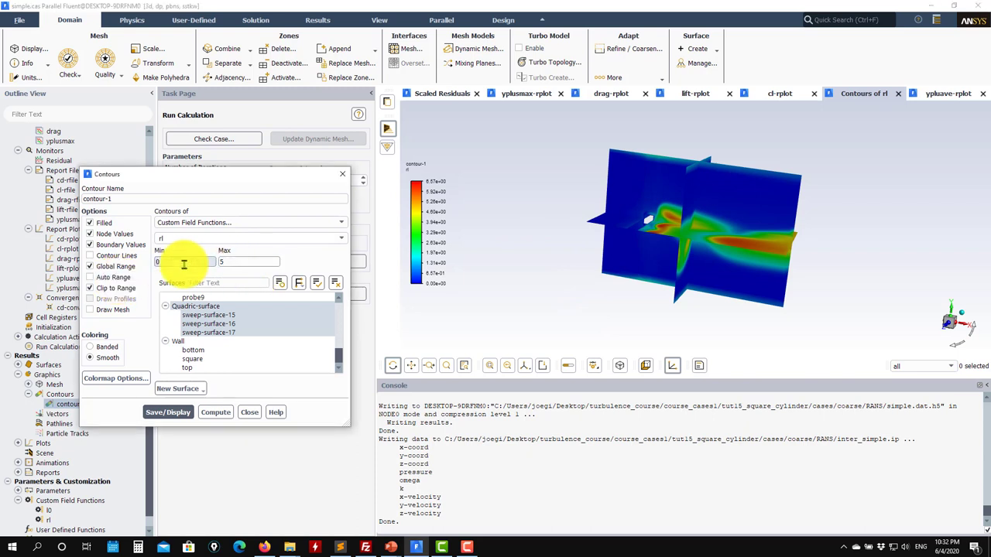
click(167, 412)
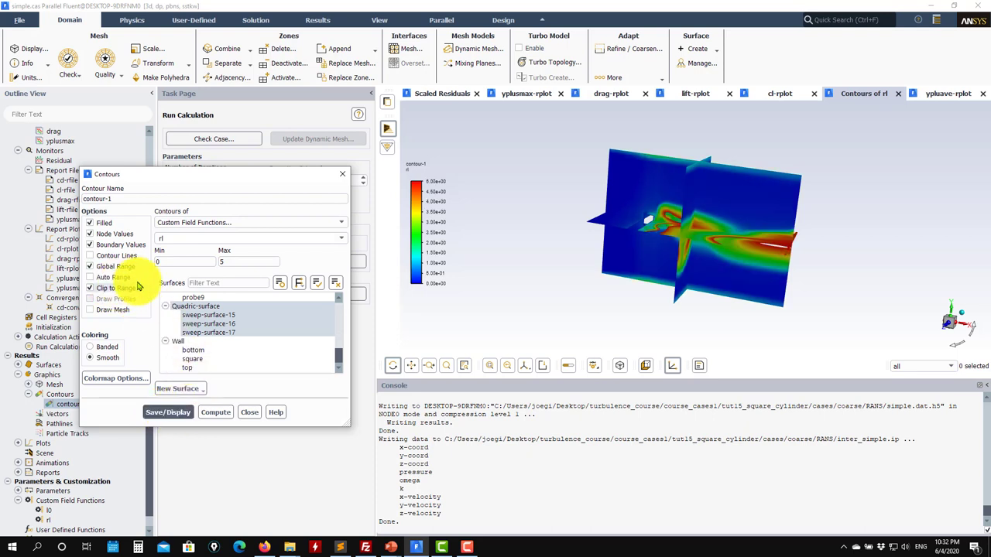
click(230, 264)
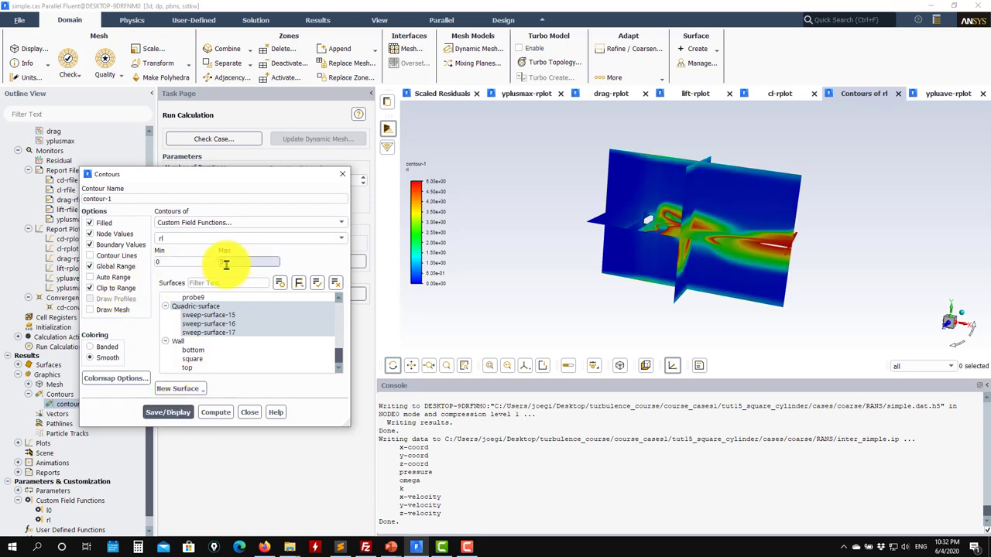
drag(527, 316, 655, 202)
drag(639, 290, 844, 250)
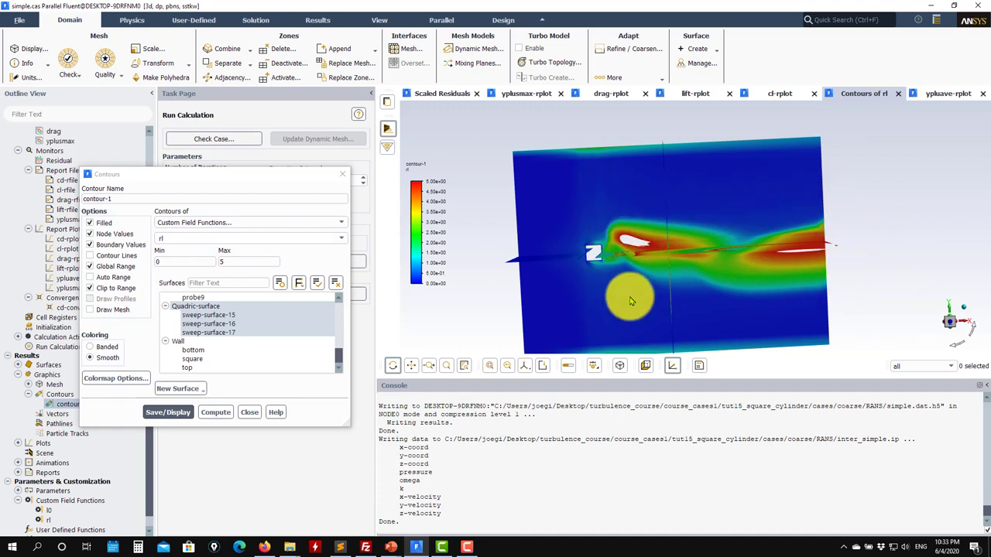
drag(632, 233, 650, 298)
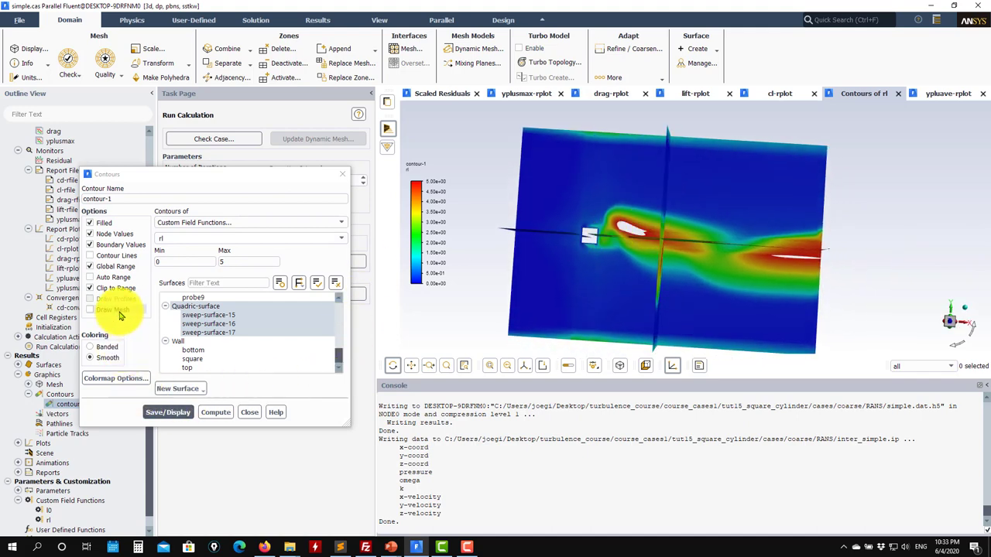
- Try overlaying the mesh on the rl contours with the mesh display's existing surface selection
click(117, 310)
click(262, 402)
click(327, 403)
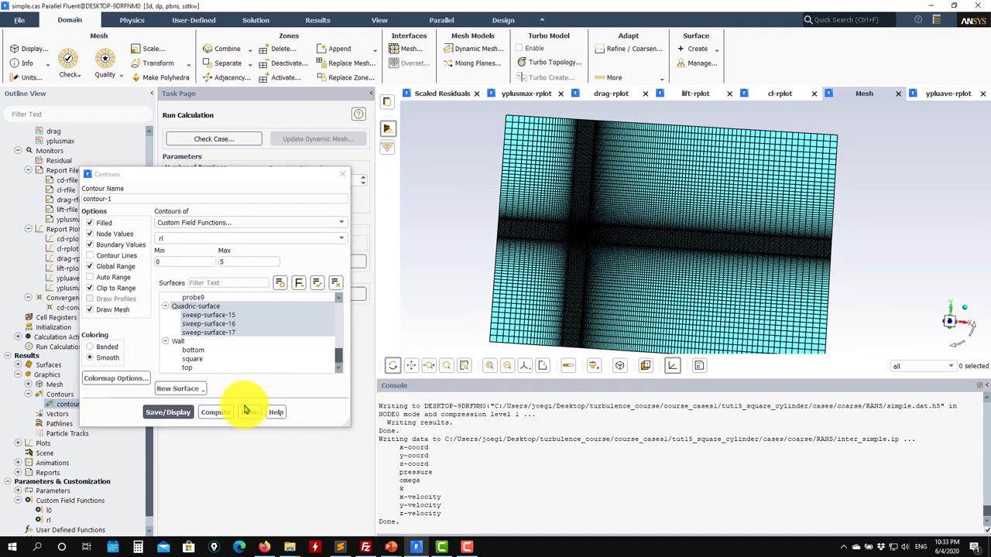
click(167, 412)
mouse_move(602, 244)
mouse_down()
mouse_move(638, 320)
mouse_move(633, 235)
mouse_up()
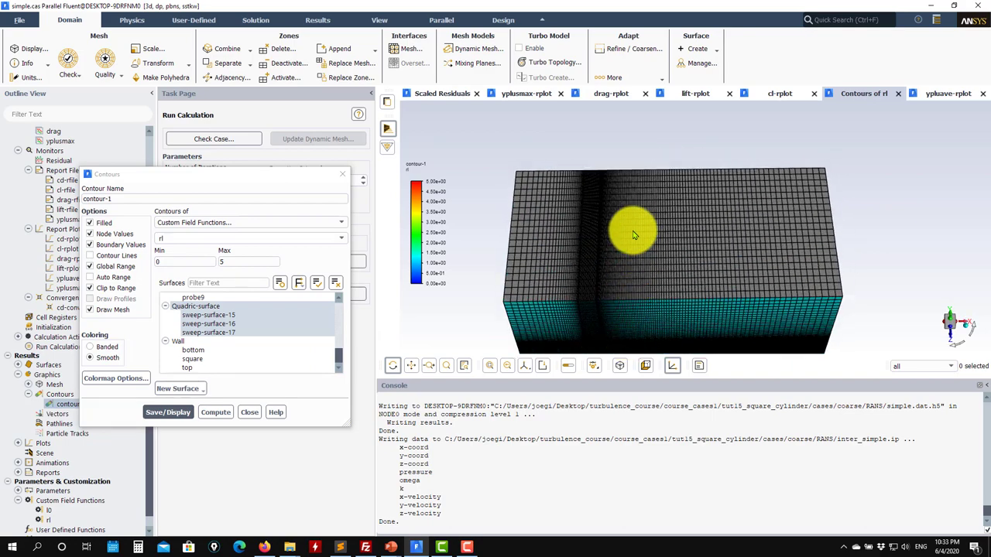
- Restrict the mesh overlay to sweep-surface-15, sweep-surface-16 and sweep-surface-17 and redisplay the rl contours with it
click(124, 311)
click(124, 311)
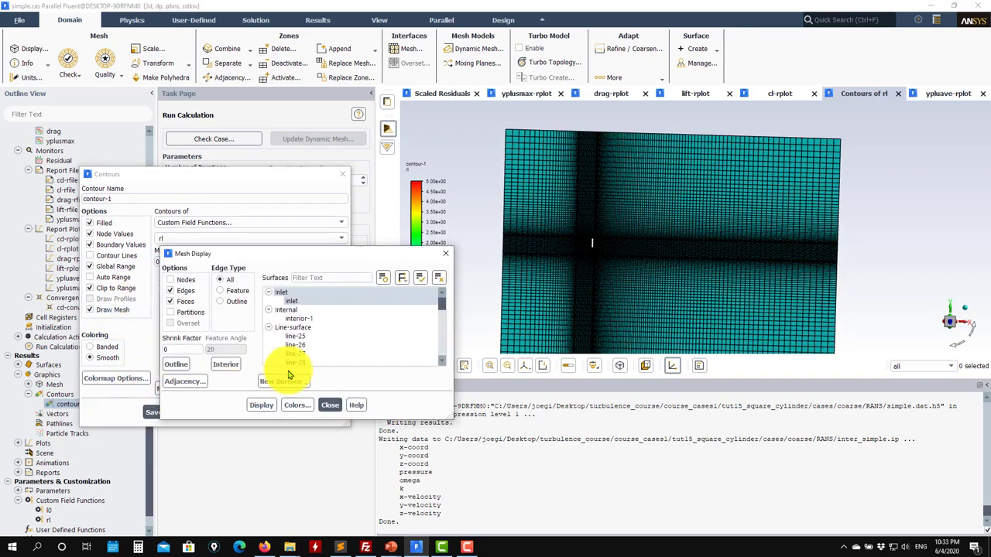
scroll(360, 338, down, 3)
scroll(361, 339, down, 5)
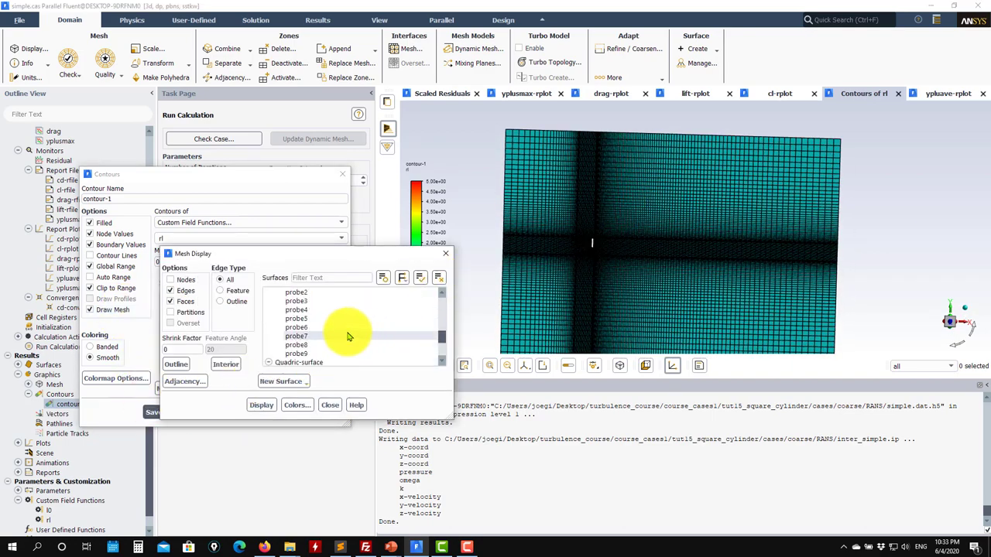
click(299, 293)
click(262, 405)
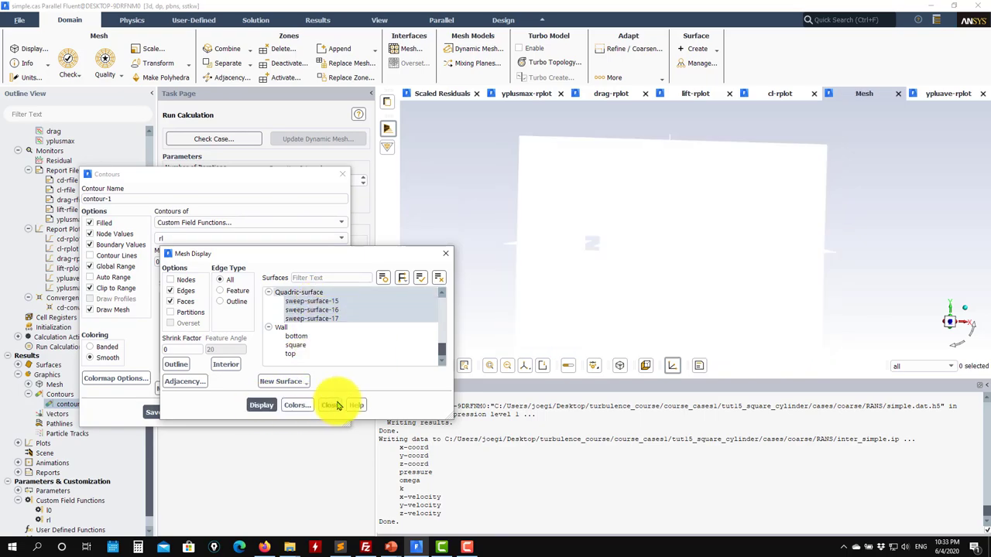
click(330, 405)
click(162, 412)
- Examine the mesh resolution against the rl contours in the wake and around the square cylinder
scroll(667, 216, up, 10)
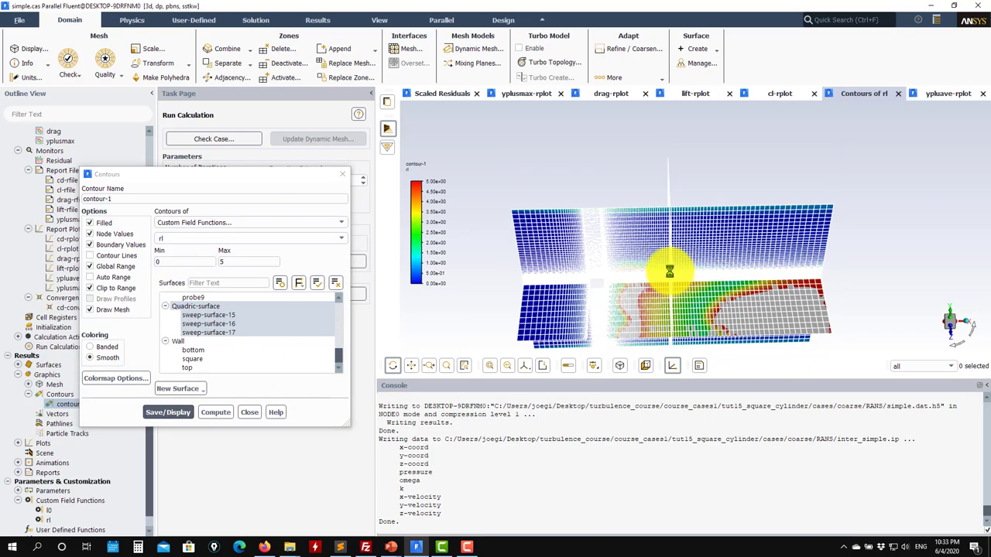
scroll(694, 213, up, 10)
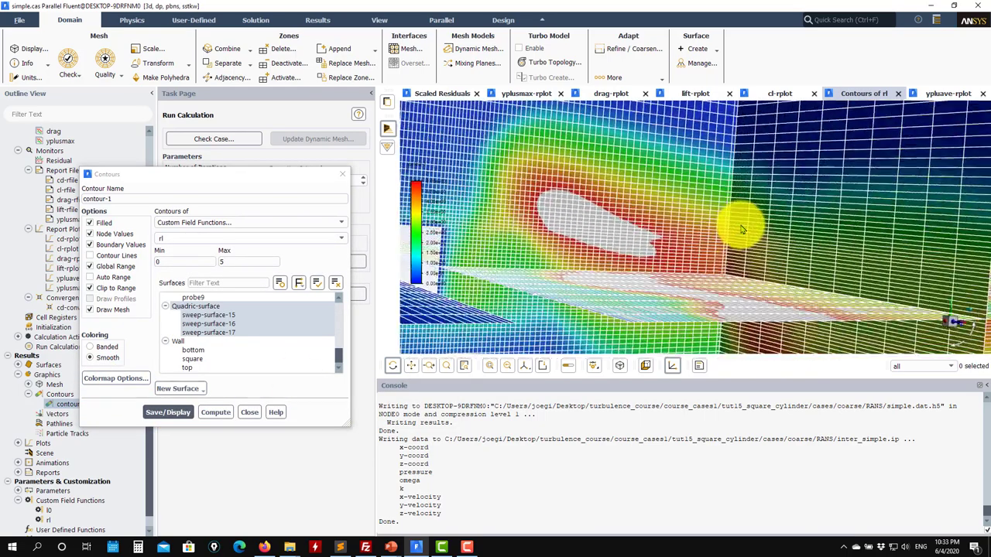
scroll(817, 260, up, 10)
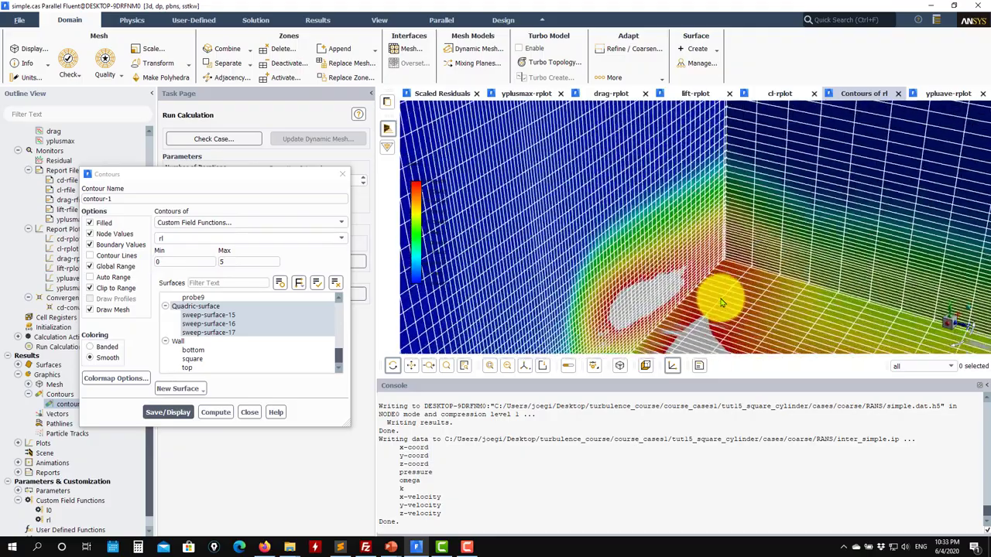
scroll(776, 248, up, 3)
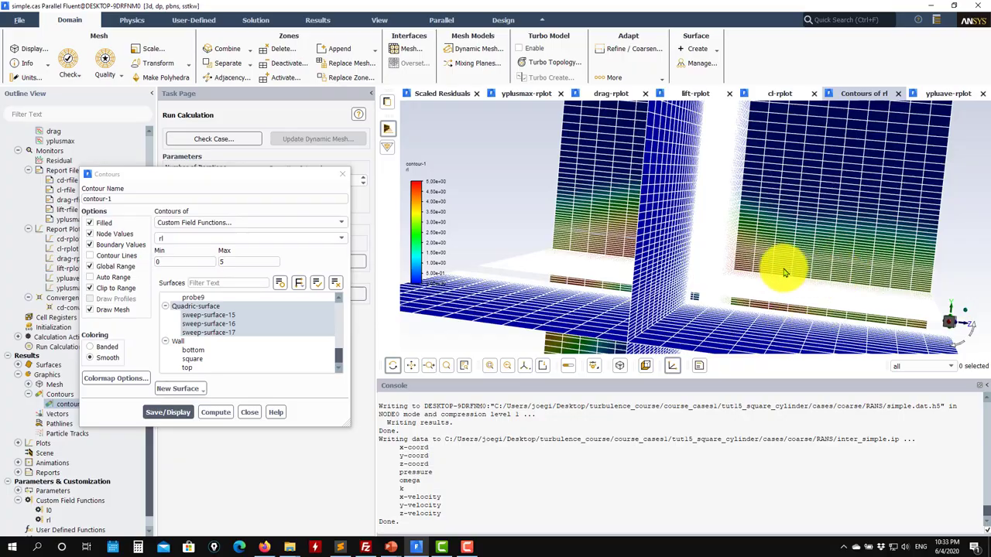
scroll(852, 263, up, 5)
scroll(727, 275, down, 10)
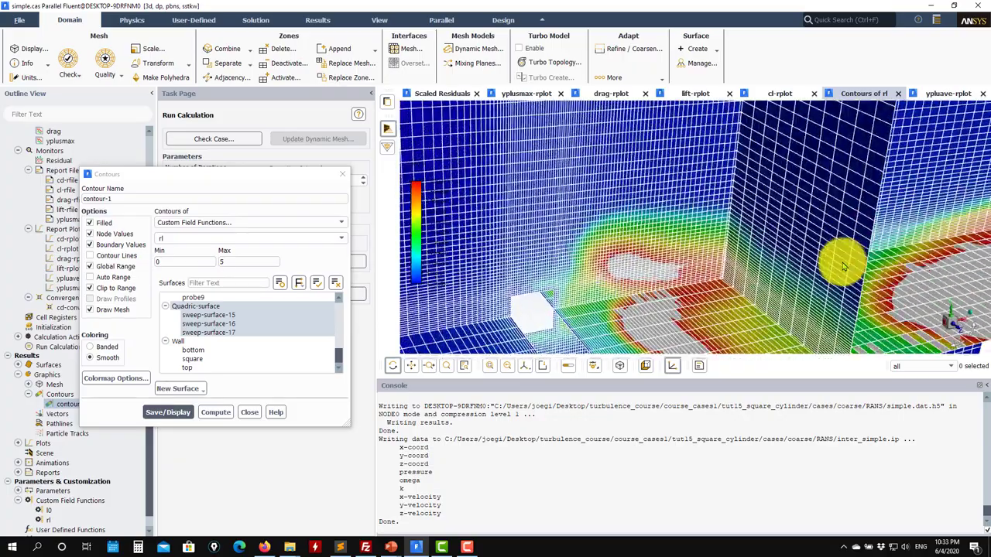
drag(755, 268, 719, 154)
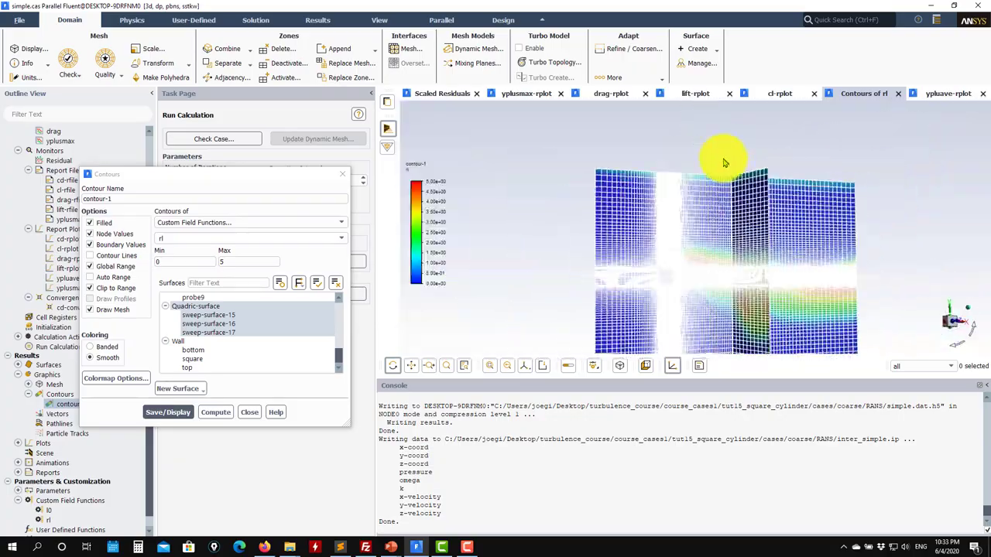
- Remove the mesh overlay from contour-1, redisplay the rl contours and close the contour settings
click(107, 310)
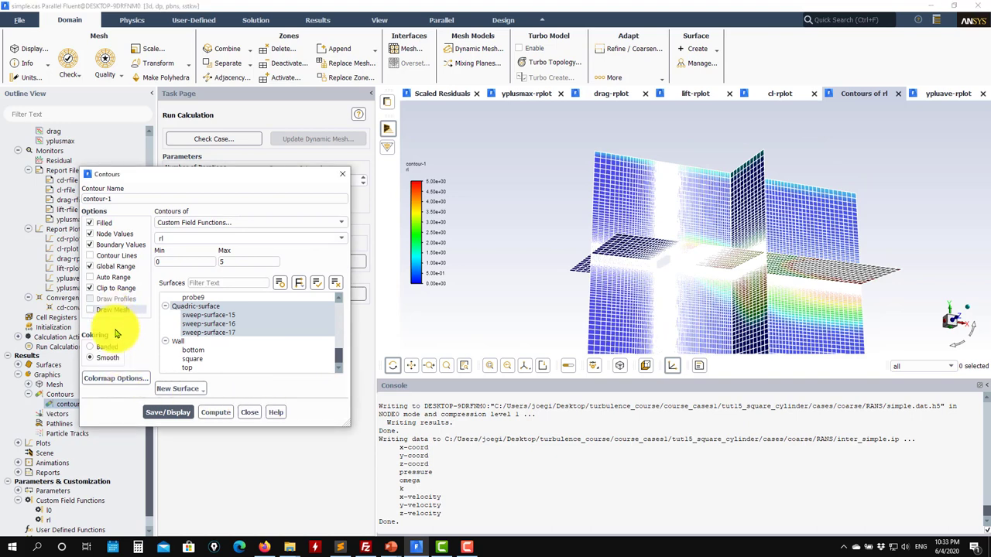
click(178, 413)
click(254, 413)
drag(635, 246, 635, 306)
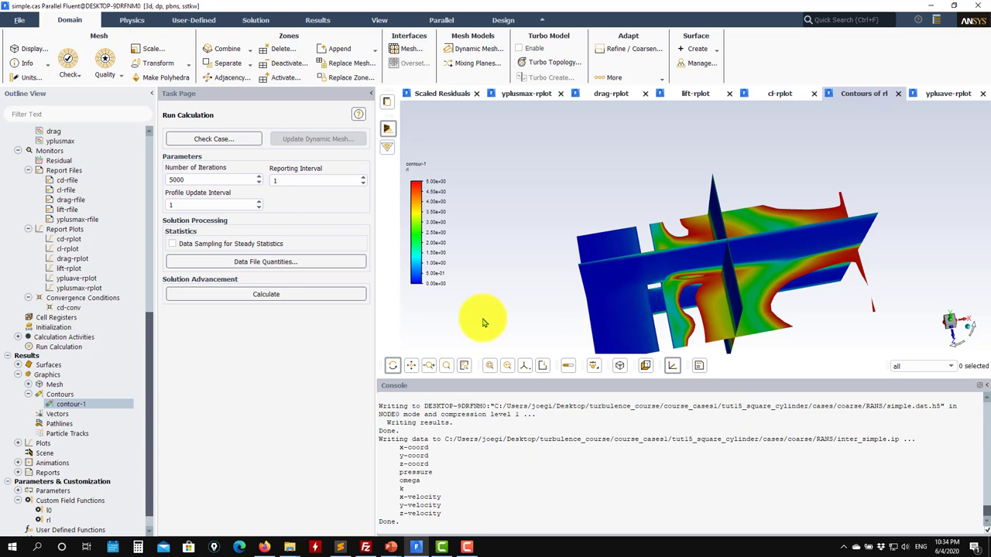
- Set the pressure-velocity coupling scheme to Coupled with Pseudo Transient enabled
scroll(44, 318, up, 1)
scroll(29, 329, up, 7)
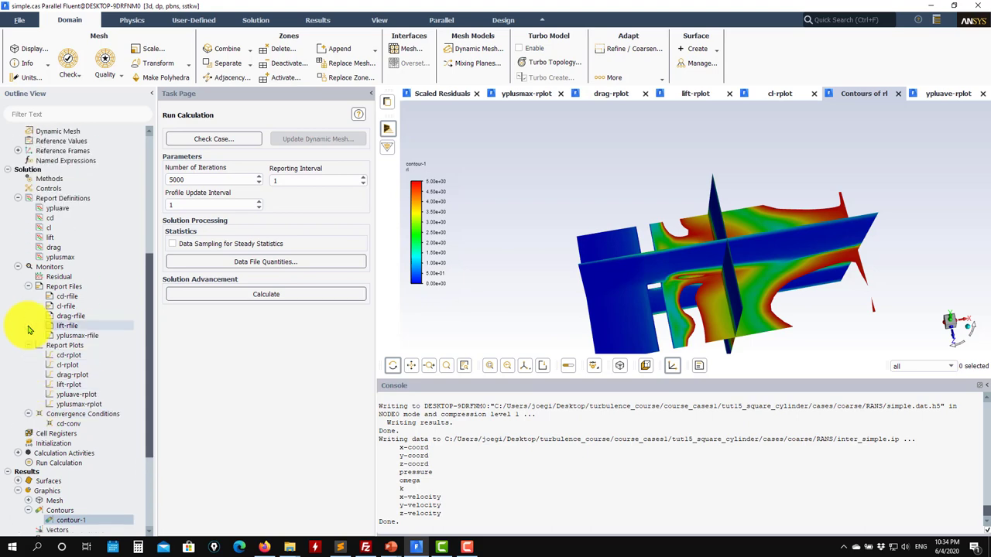
click(53, 298)
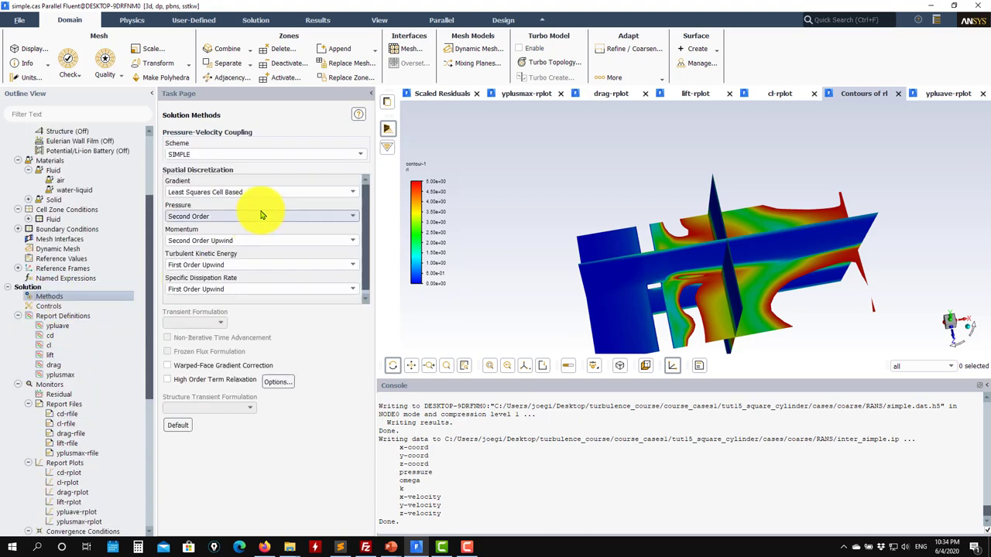
click(325, 154)
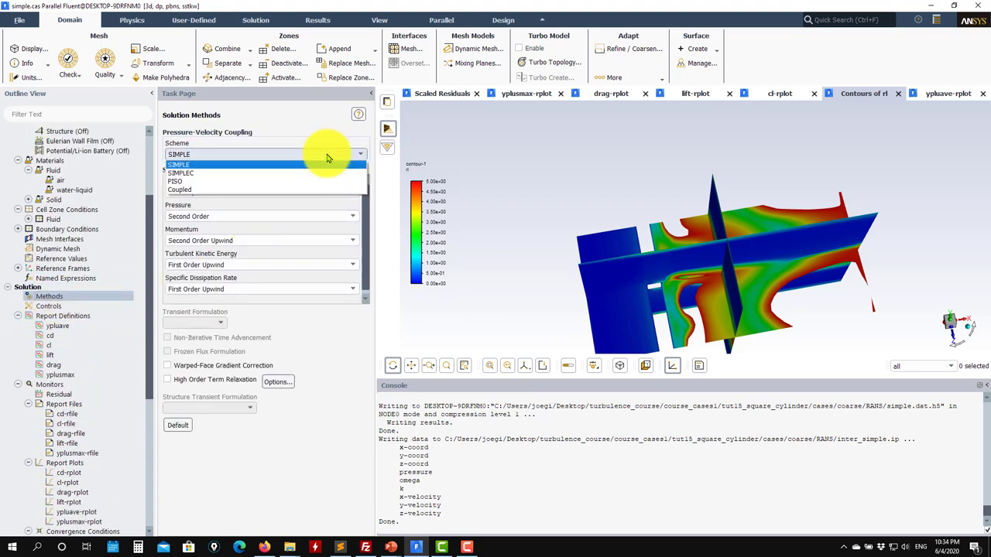
click(186, 189)
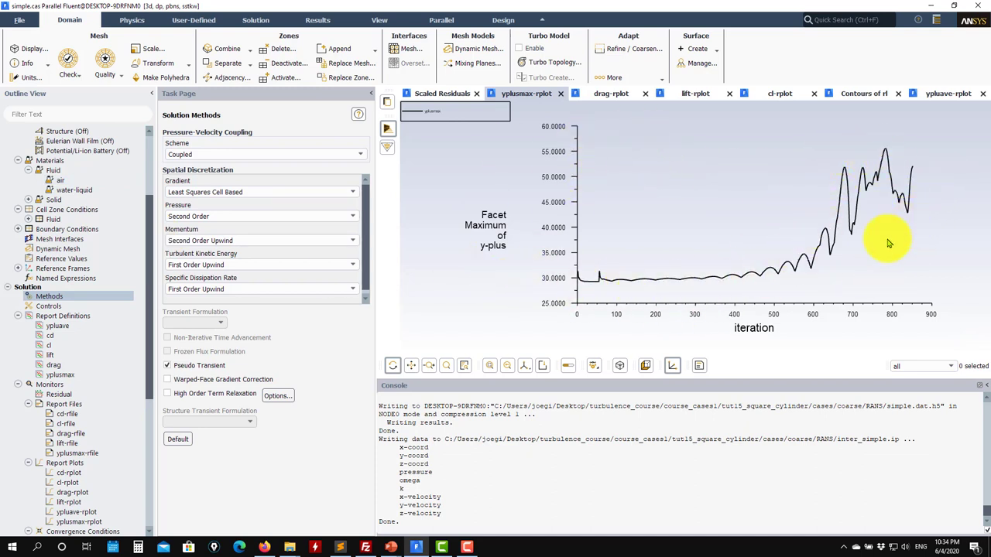
click(166, 366)
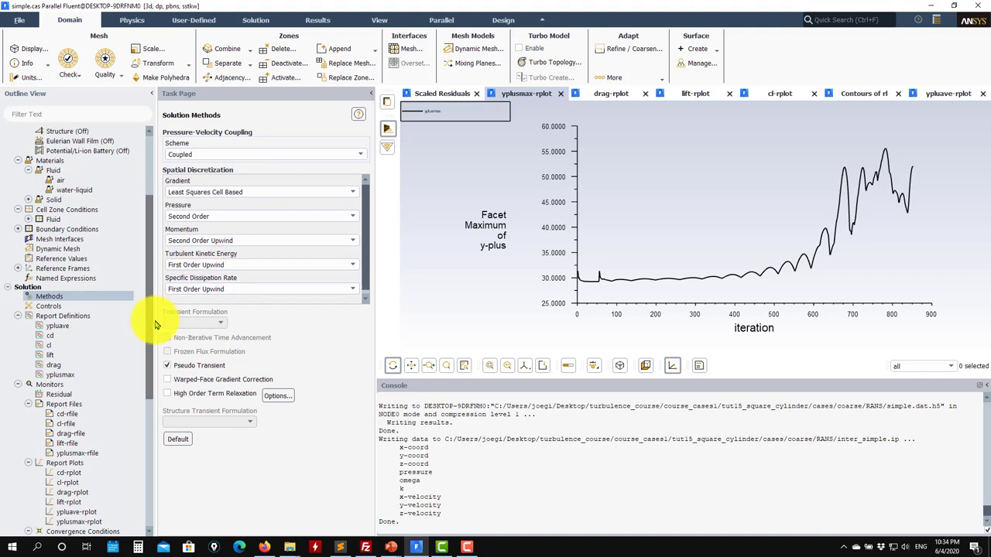
- Run the calculation with the Coupled scheme for up to 5000 iterations and show the cd-rplot drag coefficient history
drag(150, 422, 151, 470)
scroll(81, 385, down, 4)
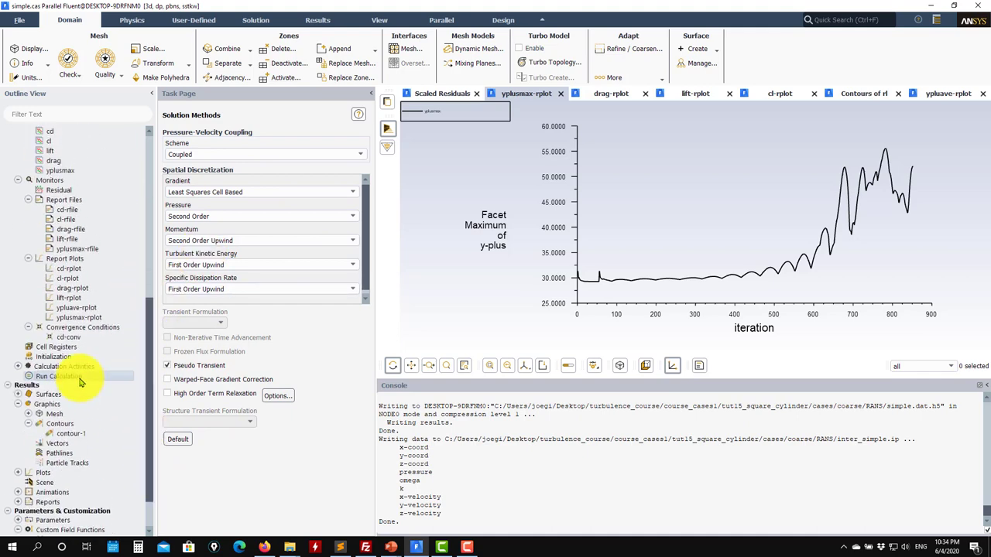
click(77, 377)
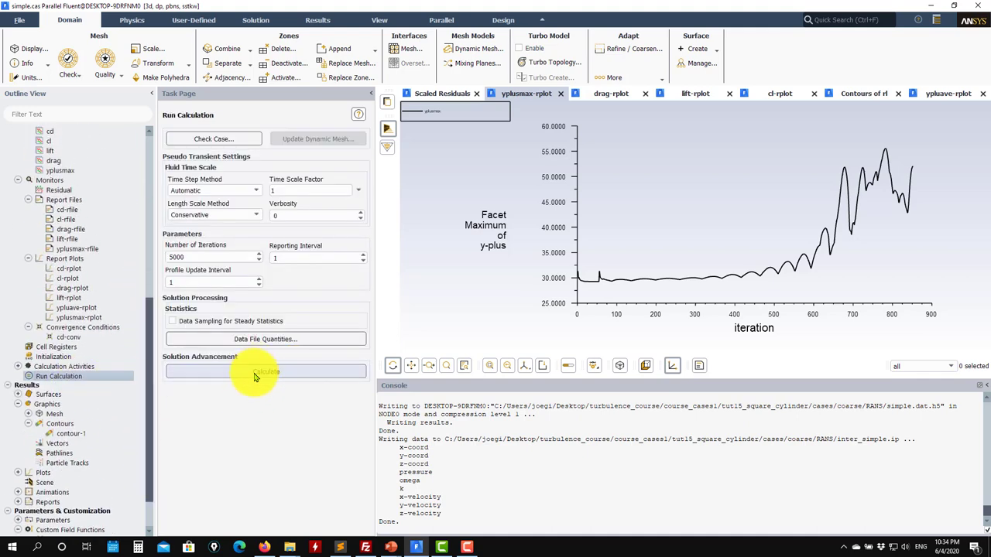
click(254, 373)
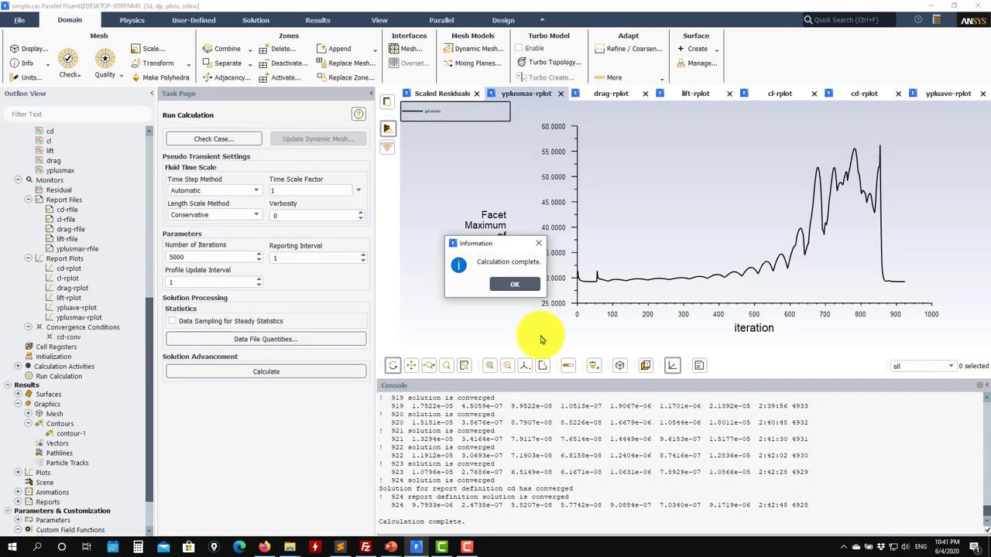
click(534, 285)
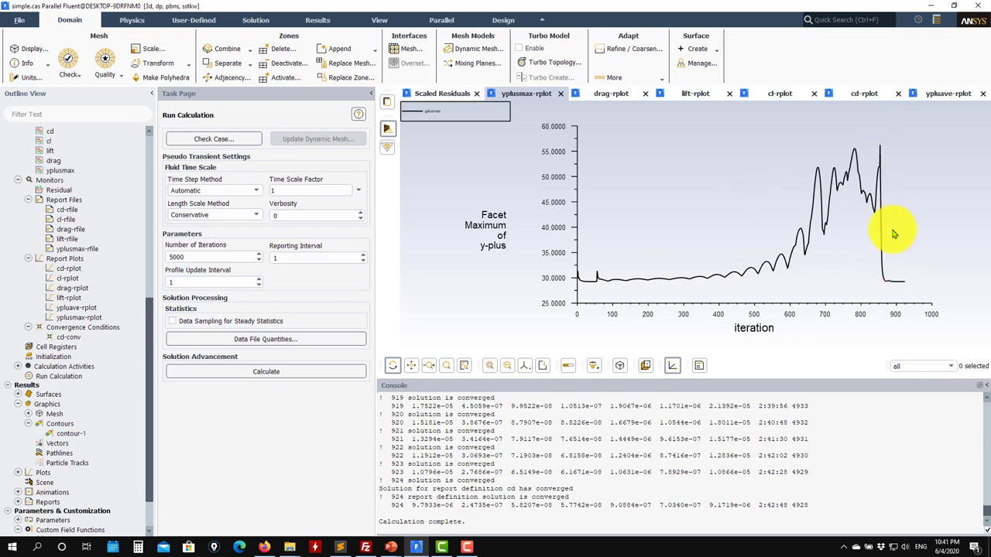
click(864, 93)
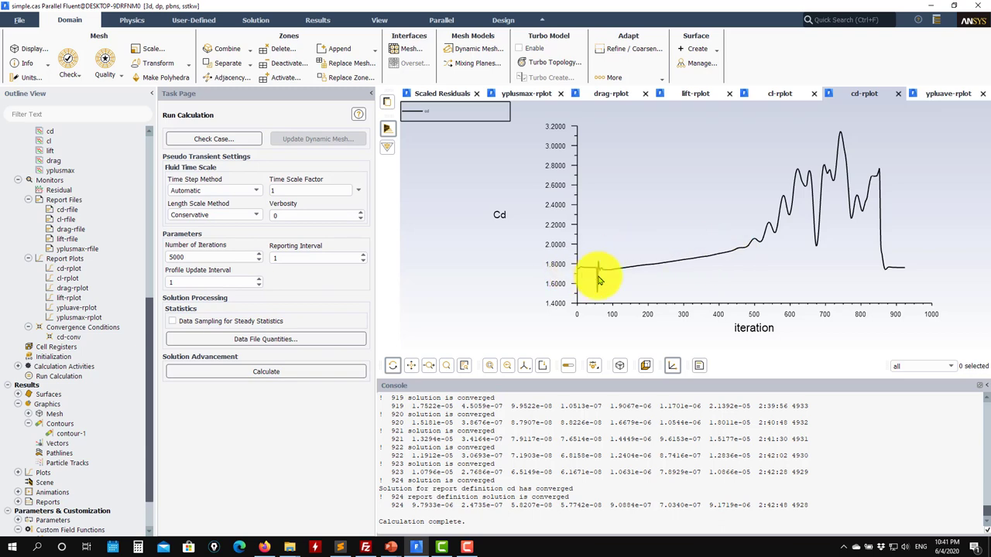
- Change contour-1 to the custom field function l0 and display it for the Coupled solution
scroll(108, 433, down, 2)
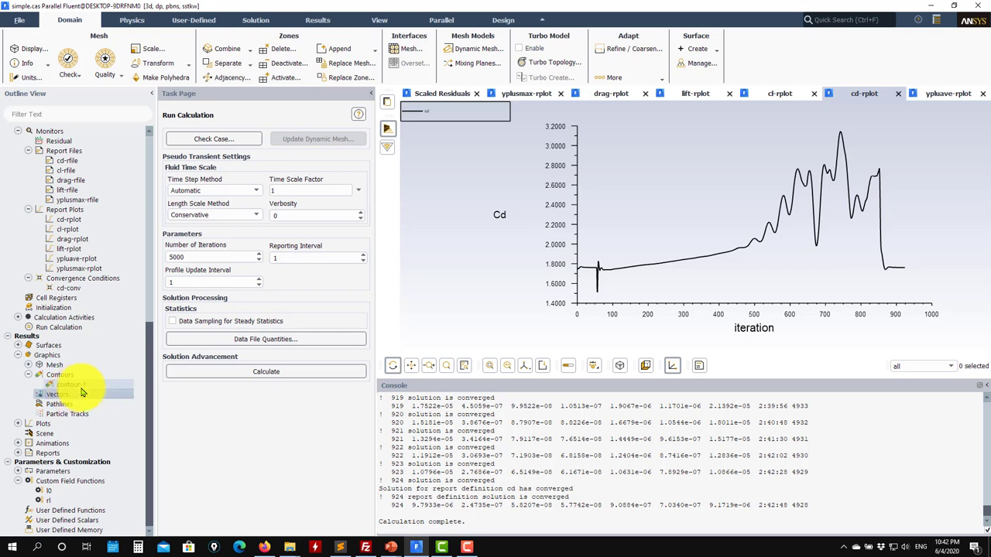
double_click(83, 392)
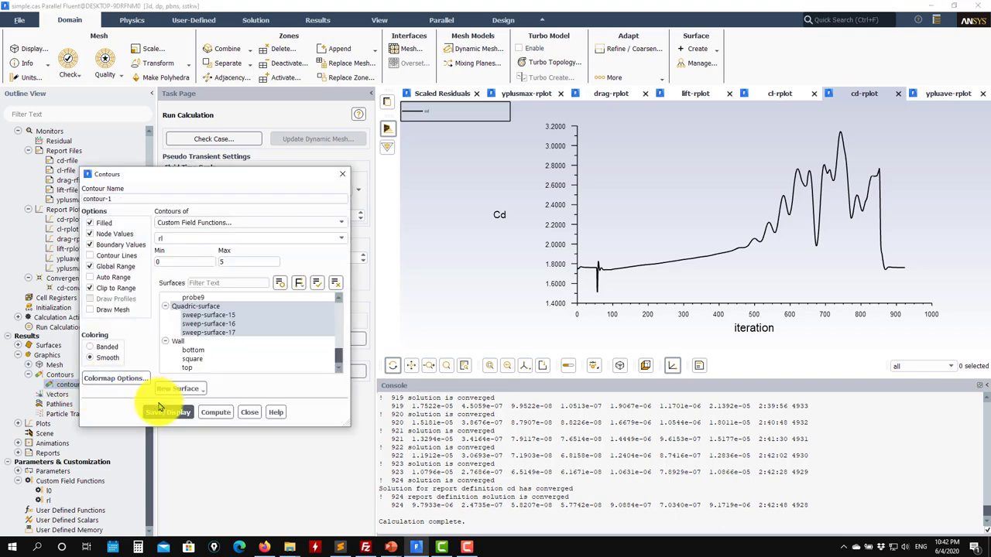
click(333, 222)
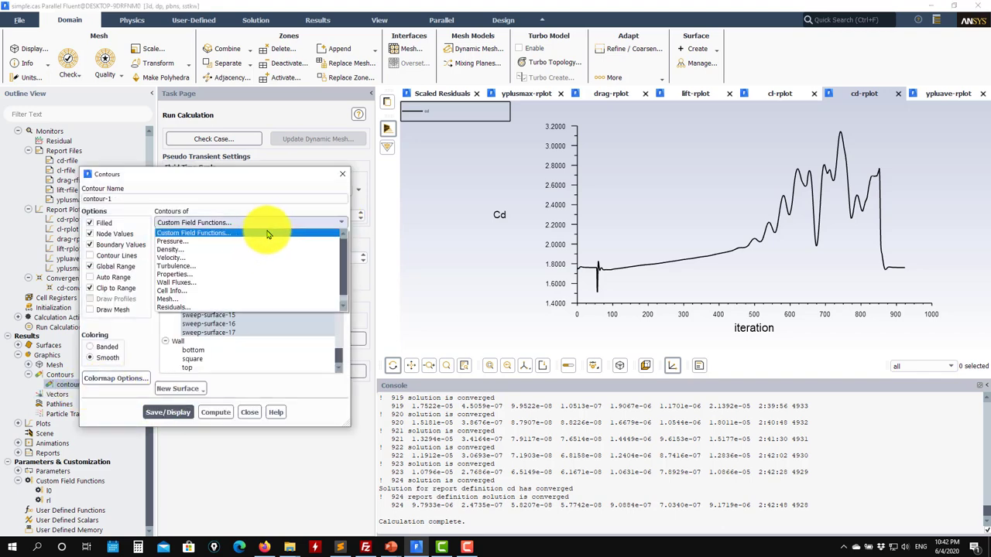
click(267, 234)
click(340, 239)
click(239, 249)
click(168, 412)
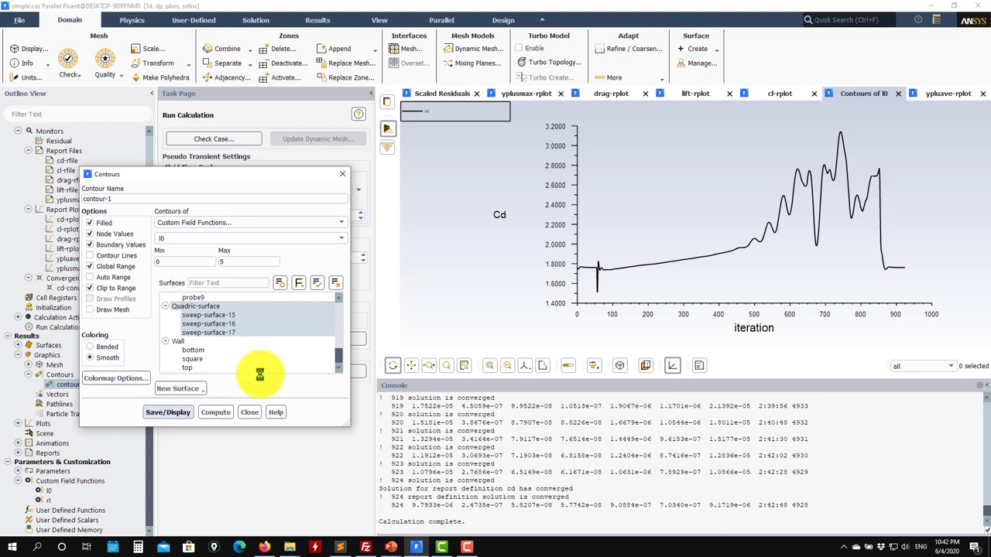
- Enable Auto Range for the l0 contours on contour-1 and inspect the wake behind the square cylinder
drag(697, 181, 674, 260)
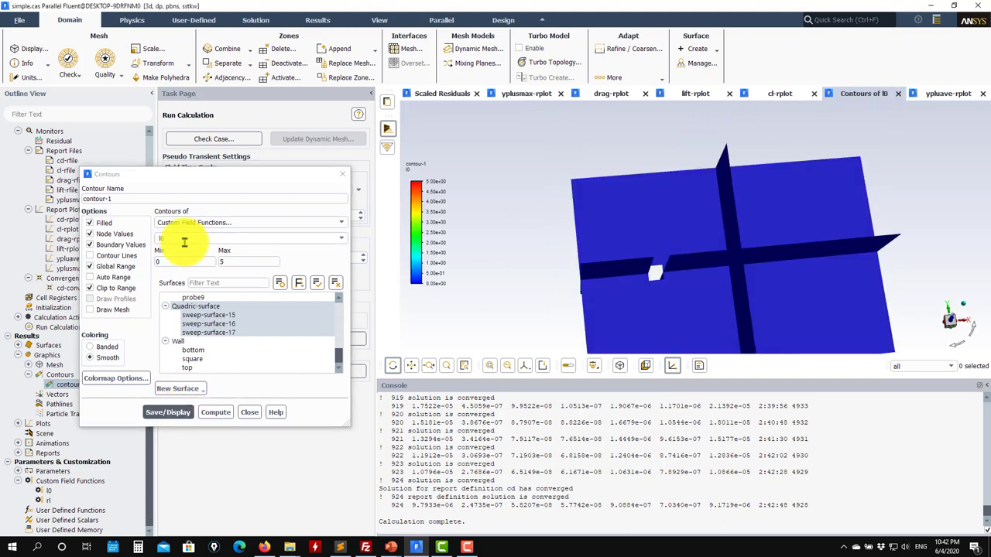
click(89, 277)
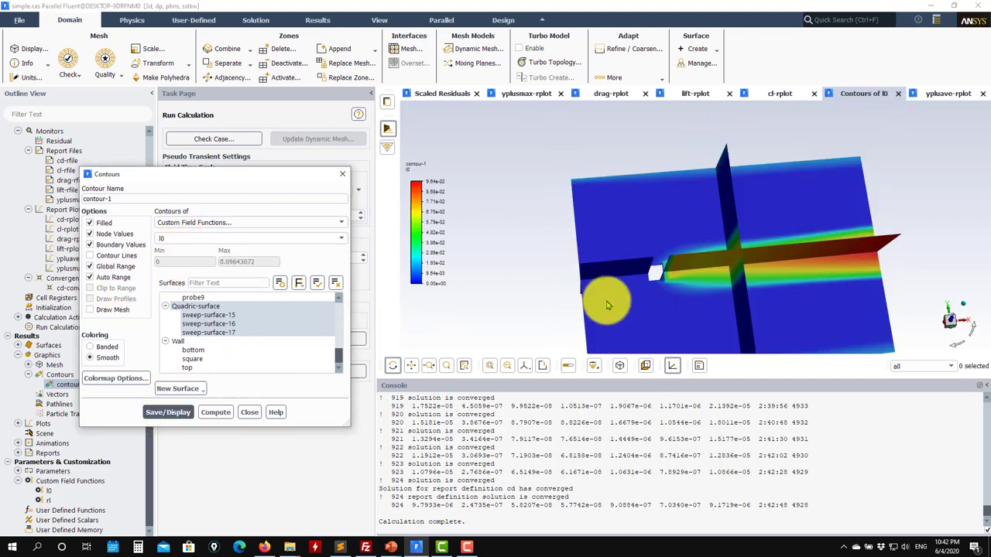
drag(659, 243, 651, 285)
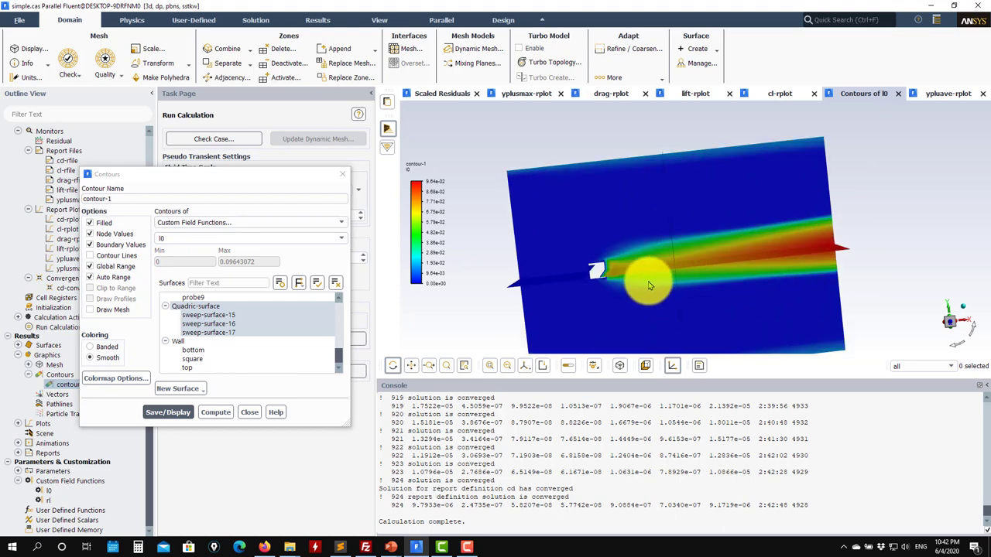
- Change contour-1 to Velocity Magnitude and display it on the sweep surfaces
click(321, 223)
click(247, 197)
click(167, 412)
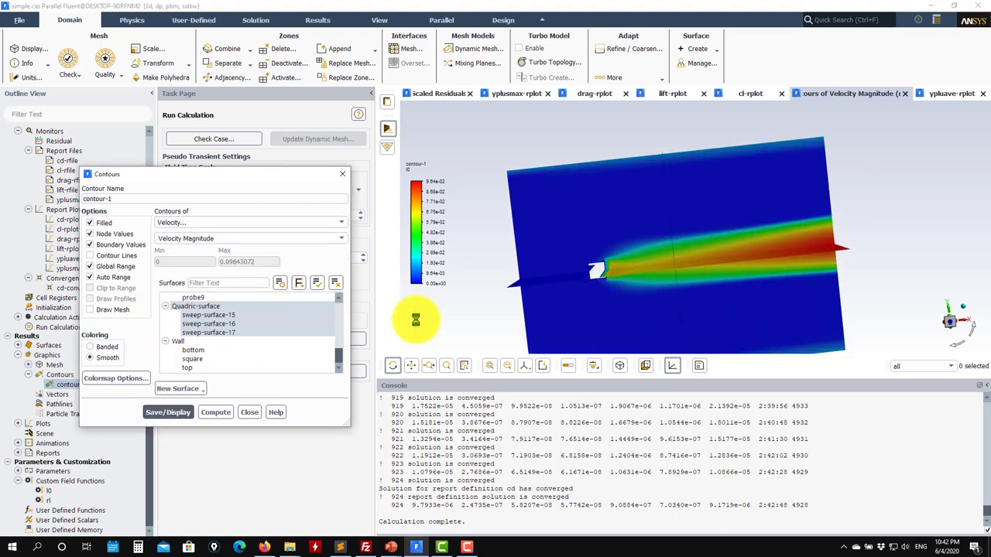
drag(685, 316, 542, 255)
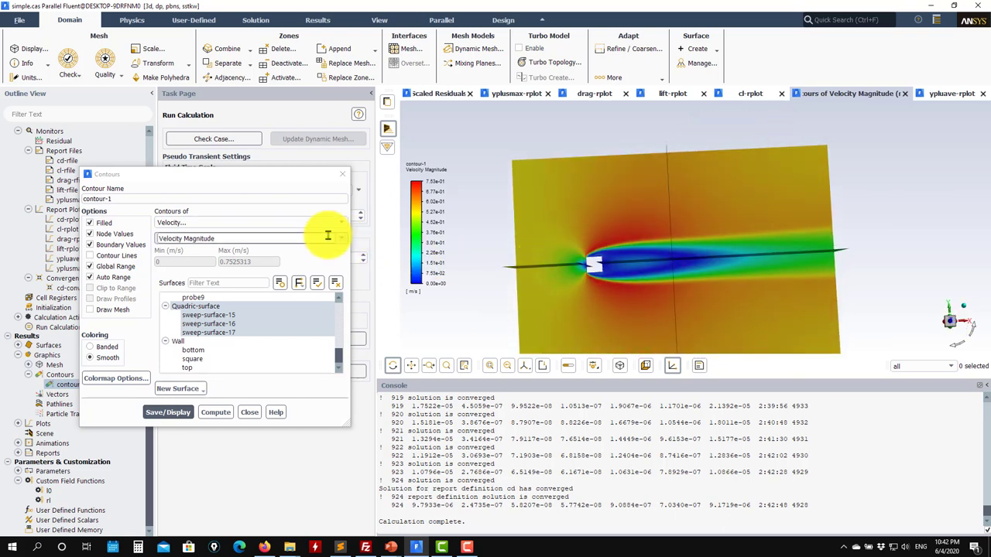
- Switch contour-1 back to the custom field function l0 and display it, examining the length scale in the wake
click(332, 223)
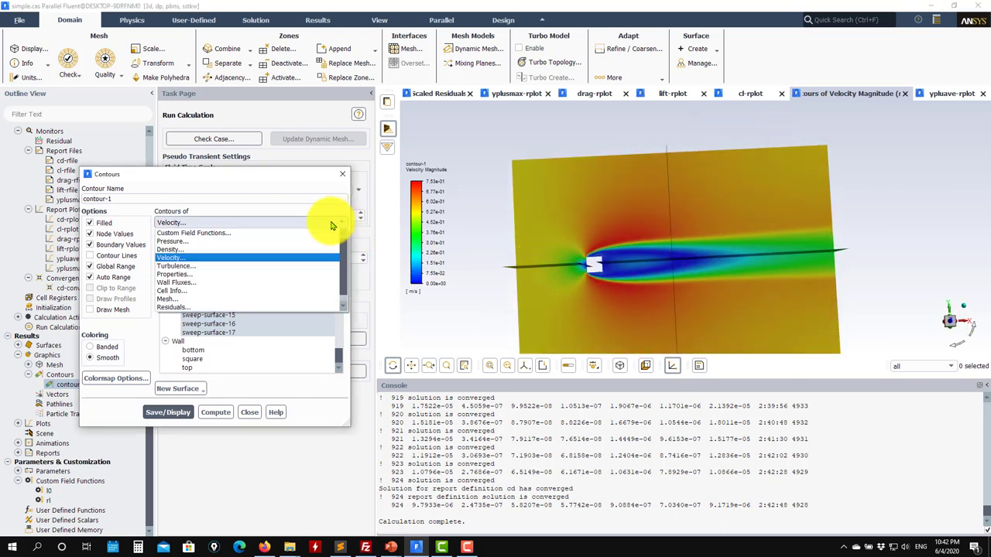
click(233, 233)
click(167, 411)
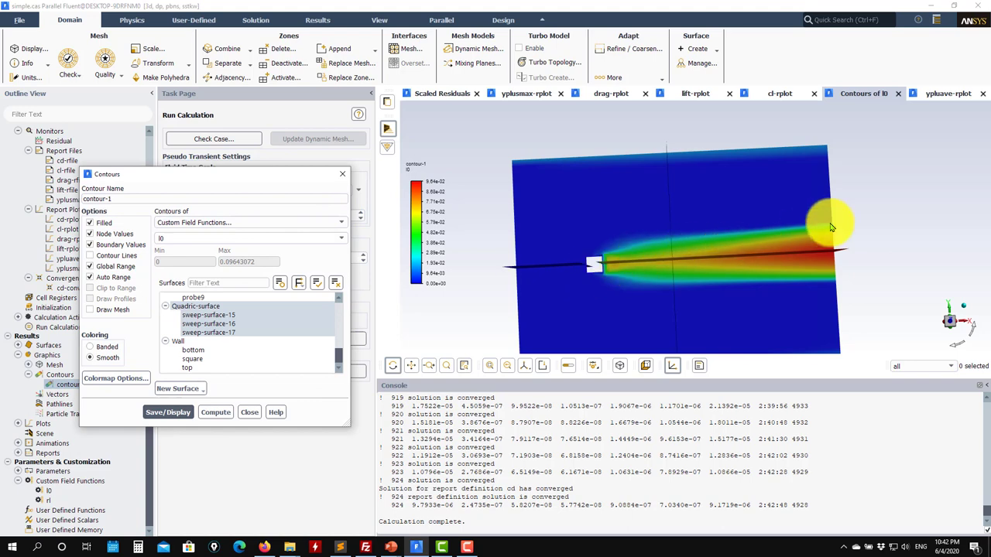
drag(755, 258, 701, 254)
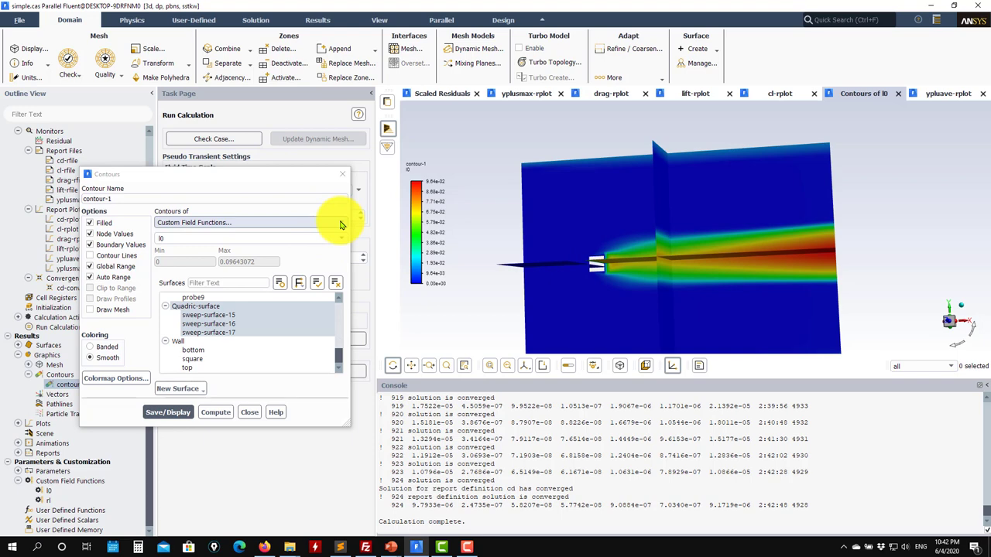
- Set contour-1 to the custom field function rl with Auto Range off and a maximum of 5, then display and examine it
click(348, 247)
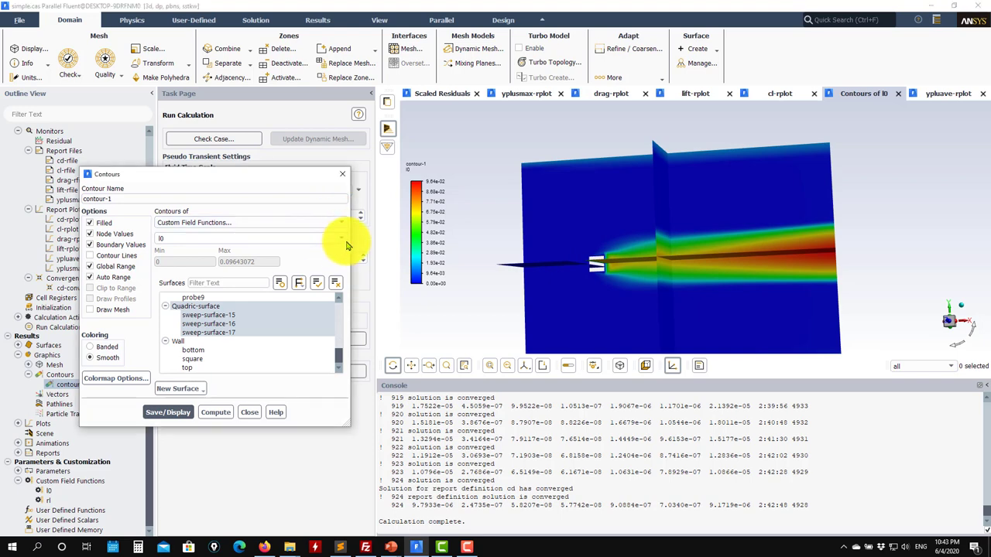
click(344, 242)
click(221, 256)
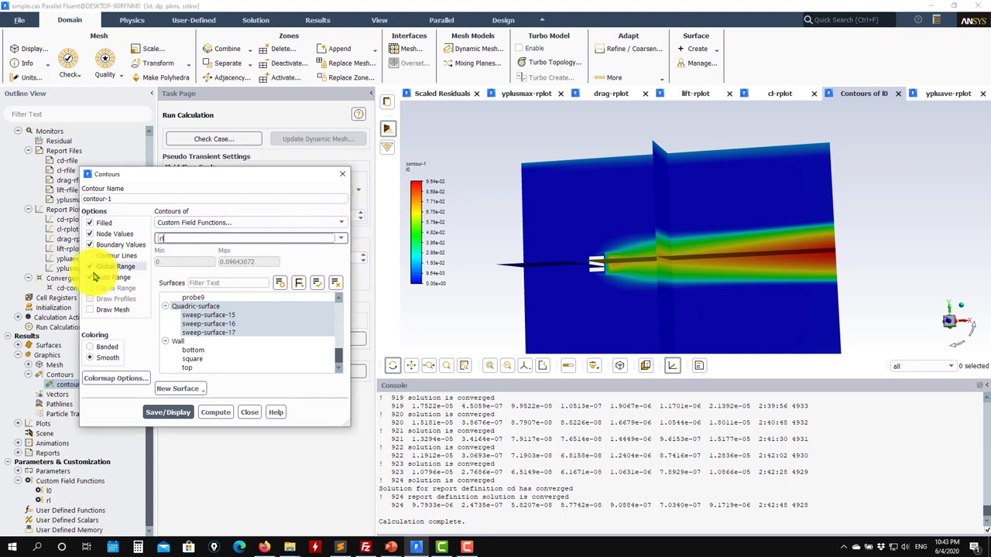
click(114, 279)
drag(261, 261, 160, 254)
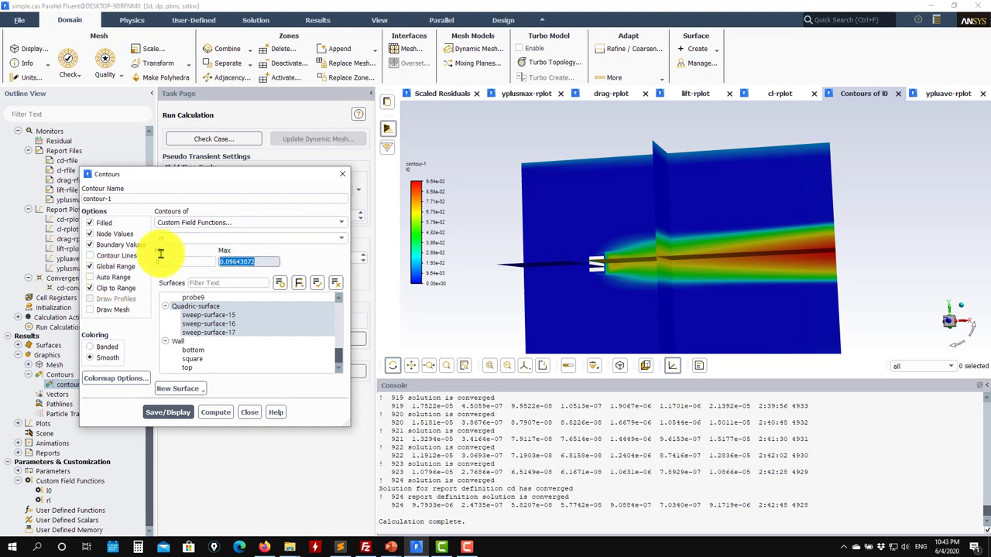
text(5)
click(167, 412)
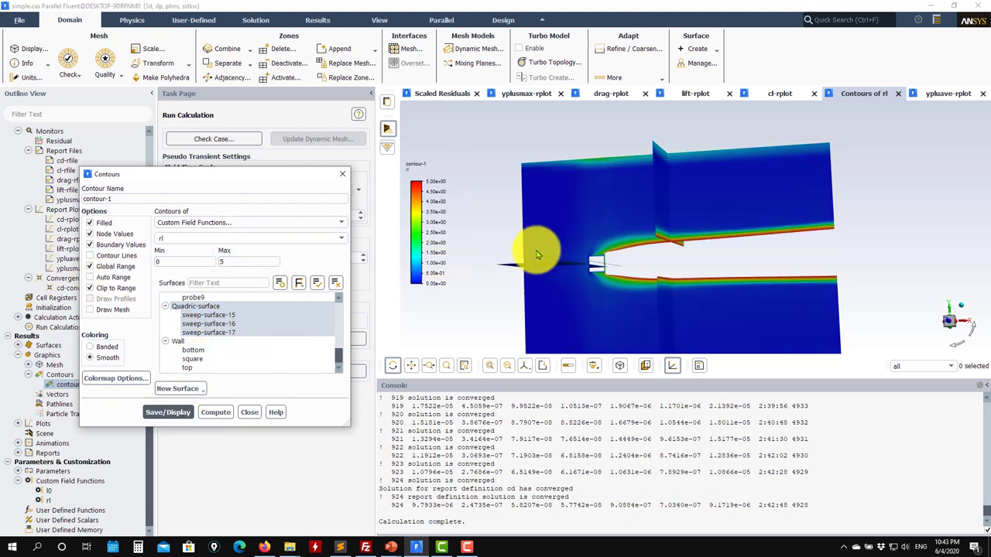
drag(533, 255, 623, 262)
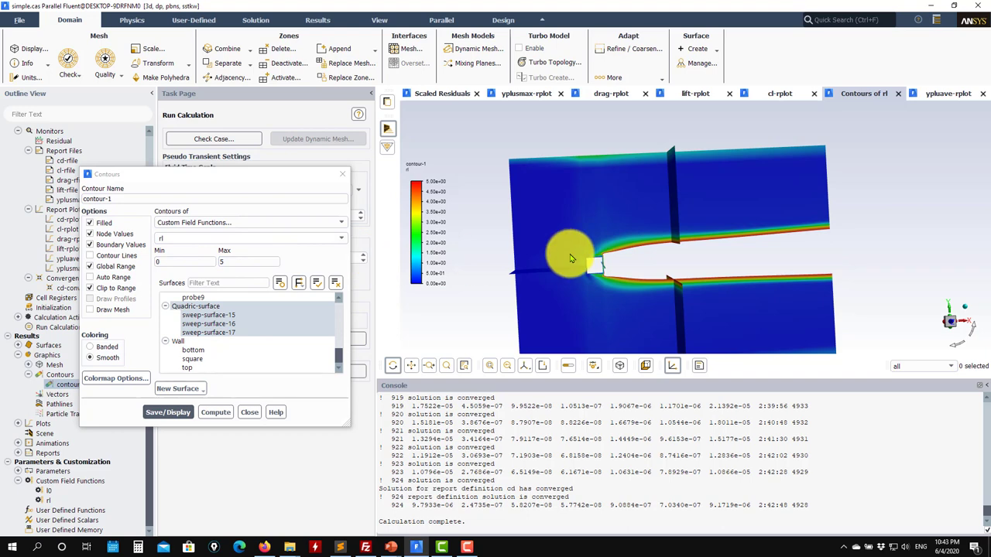
drag(680, 250, 714, 288)
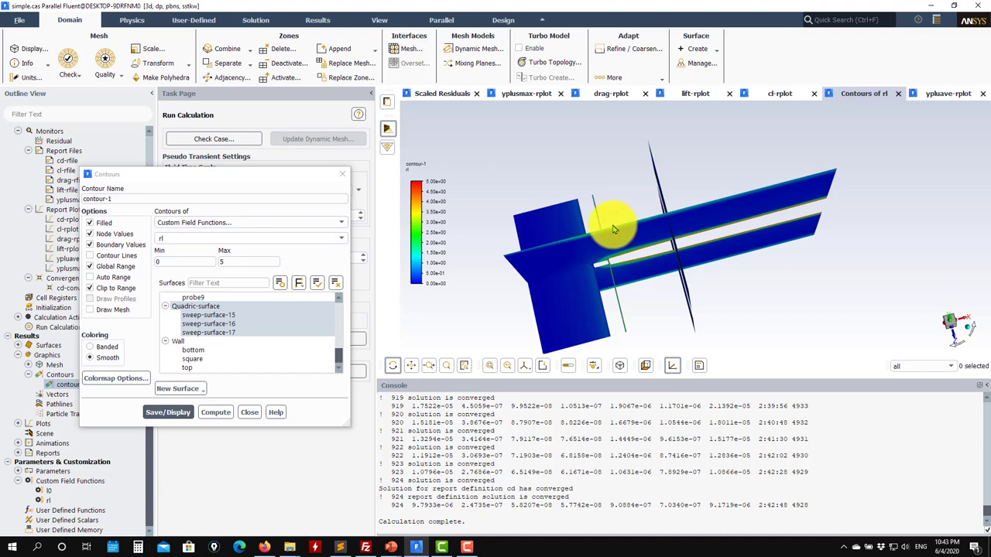
drag(616, 196, 573, 227)
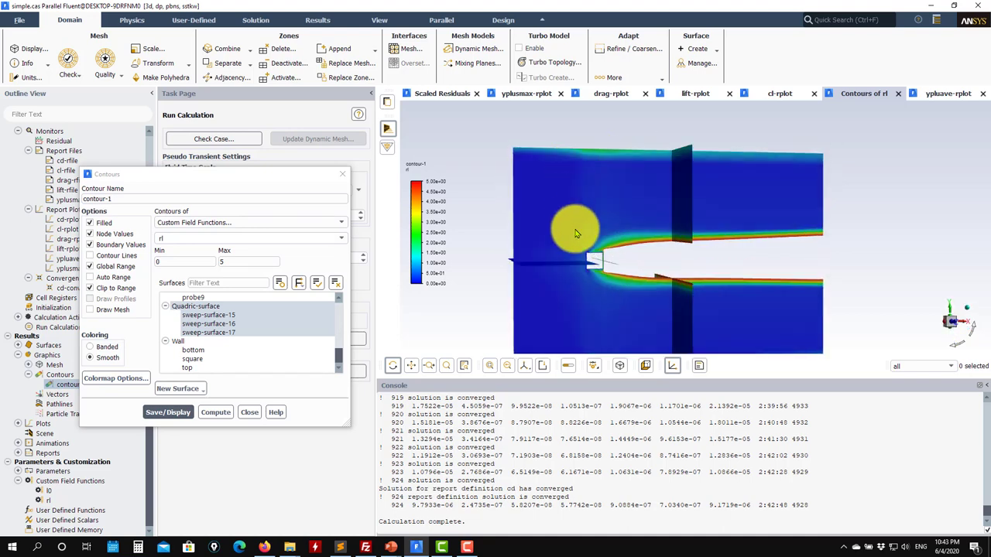
- Display contour-1 as Velocity Magnitude with Auto Range enabled
click(325, 222)
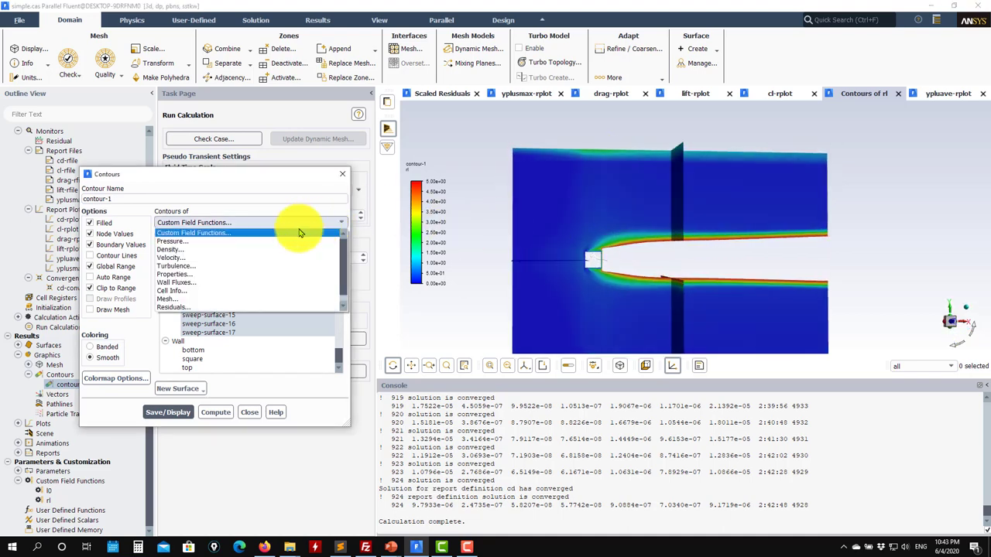
click(199, 257)
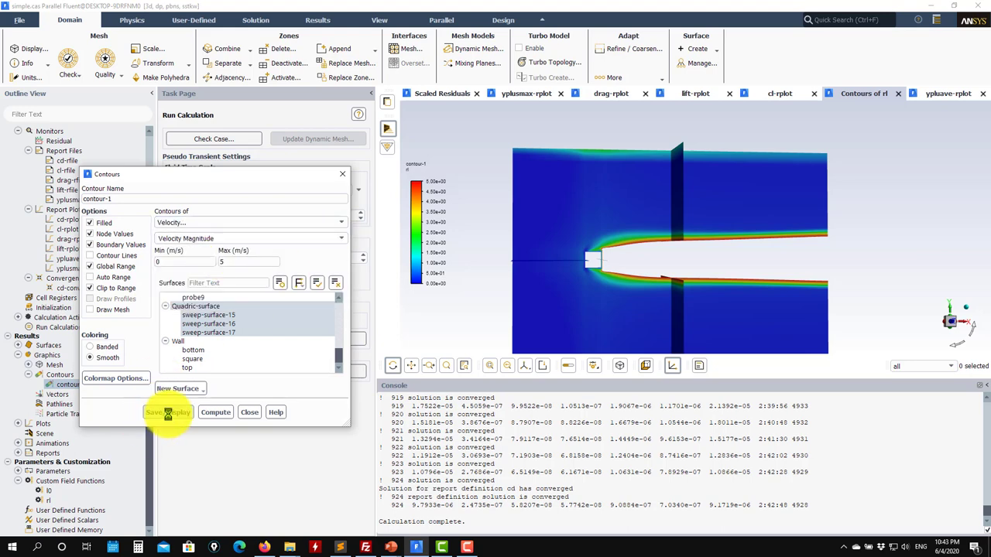
click(168, 412)
click(90, 277)
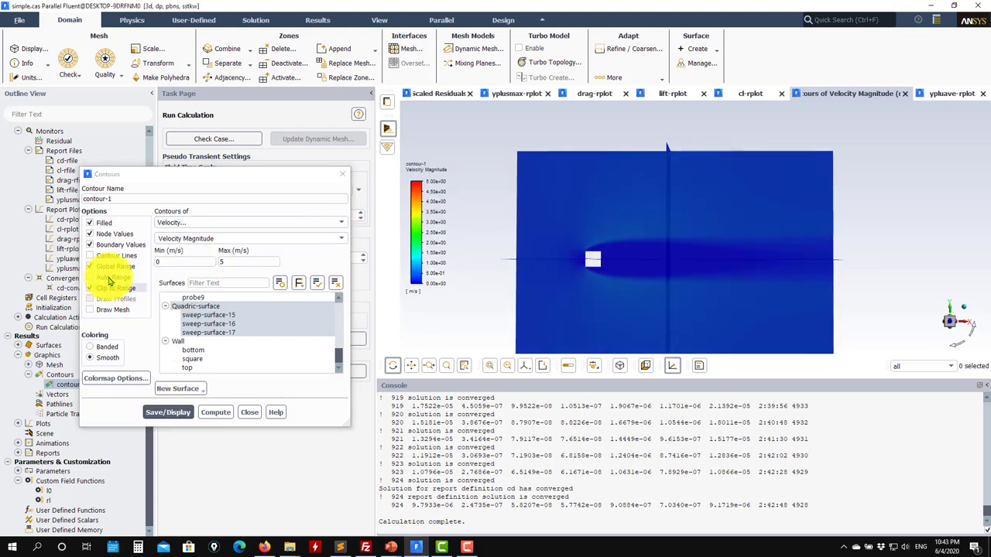
click(167, 412)
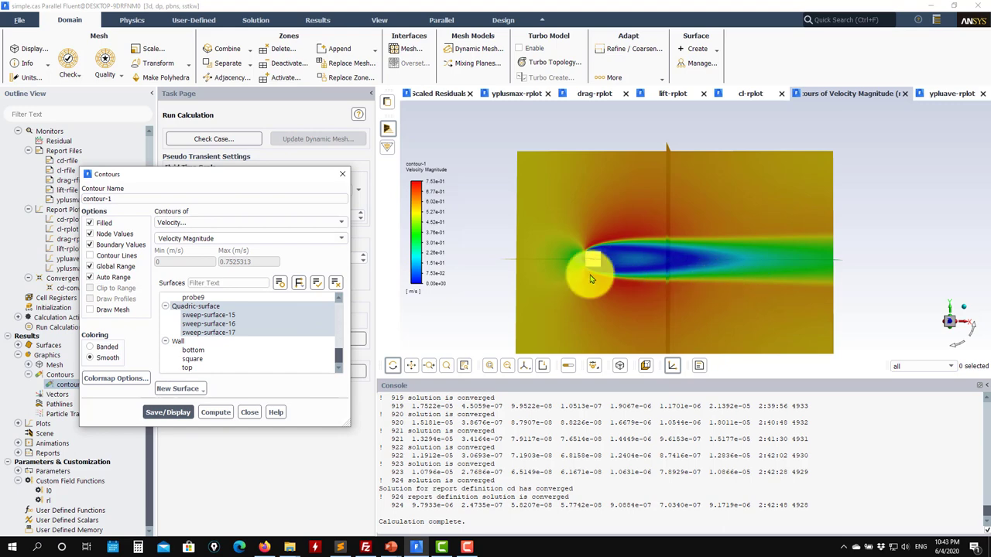
- Display Y Velocity on contour-1, close the contour settings and examine the field around the square cylinder
click(341, 240)
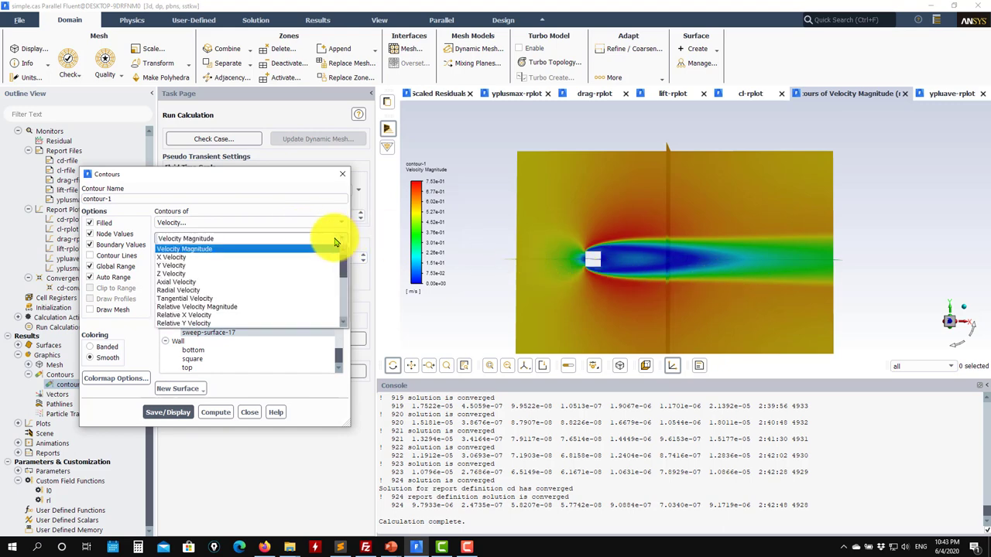
click(201, 261)
click(167, 412)
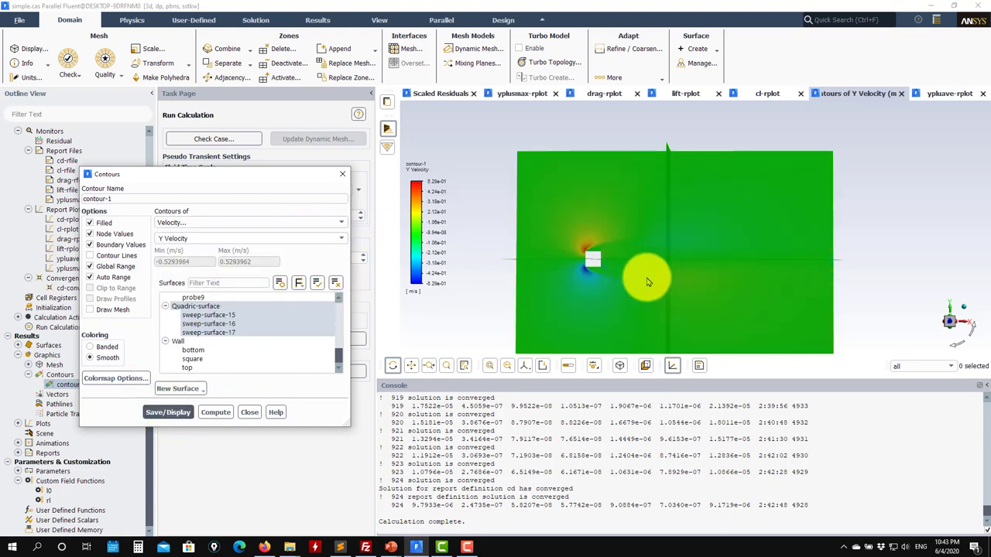
scroll(642, 271, up, 2)
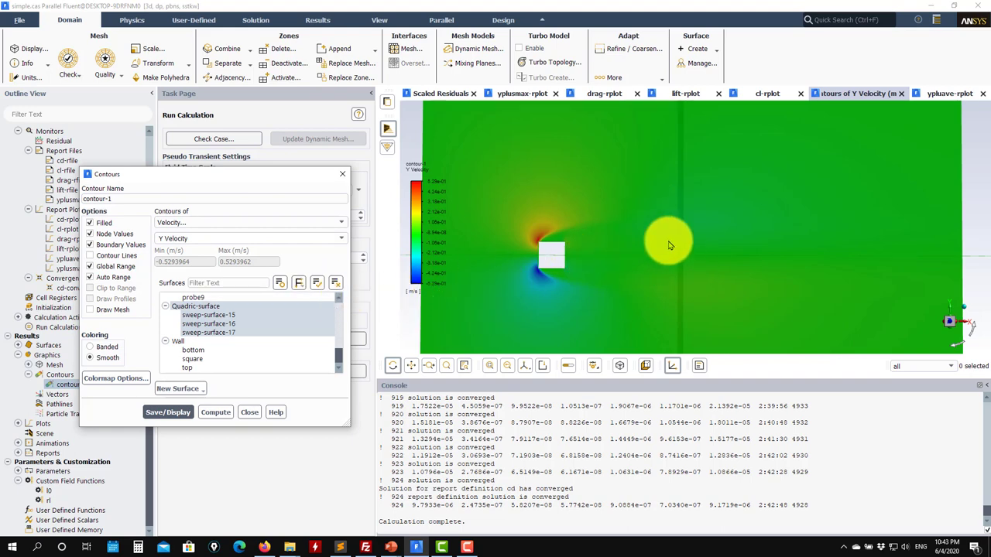
click(249, 413)
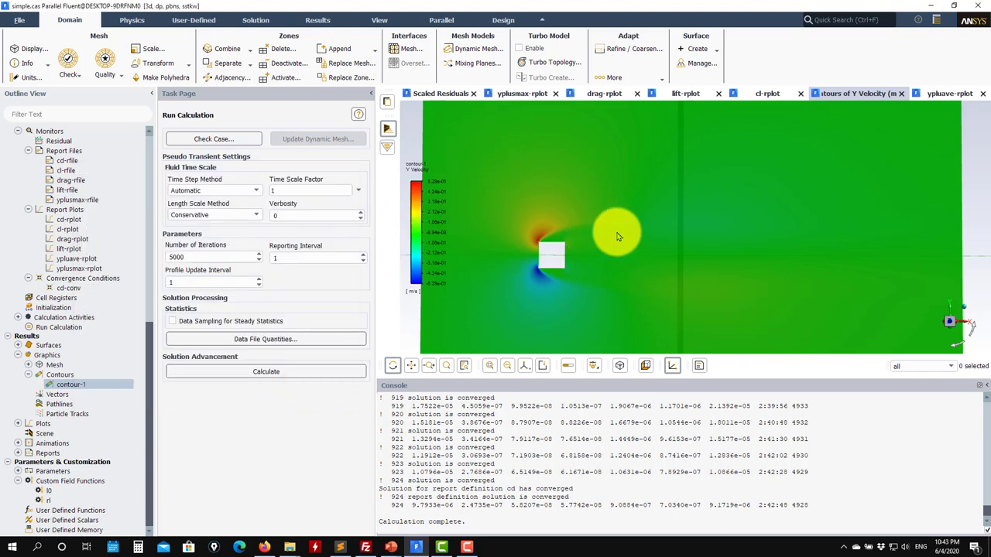
drag(516, 277, 549, 316)
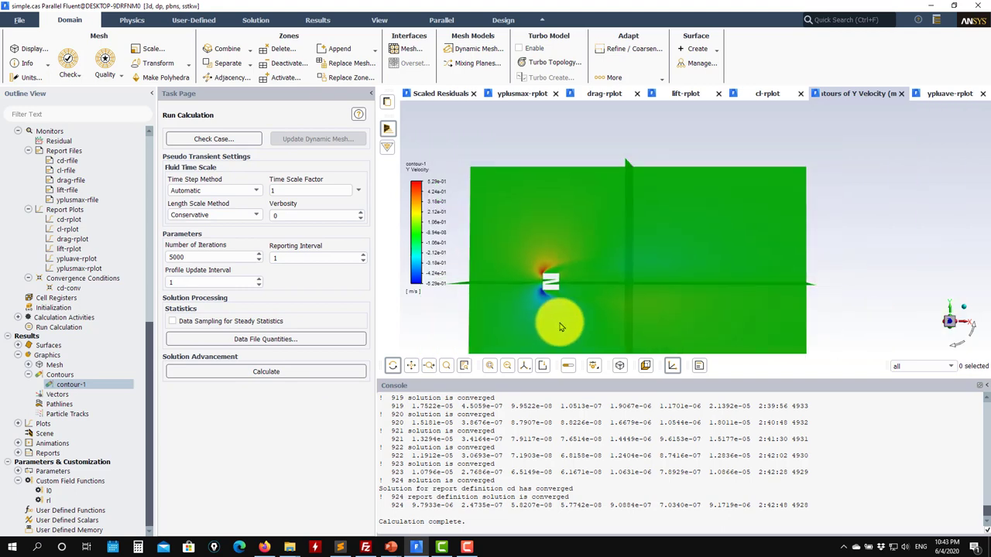
drag(730, 253, 634, 228)
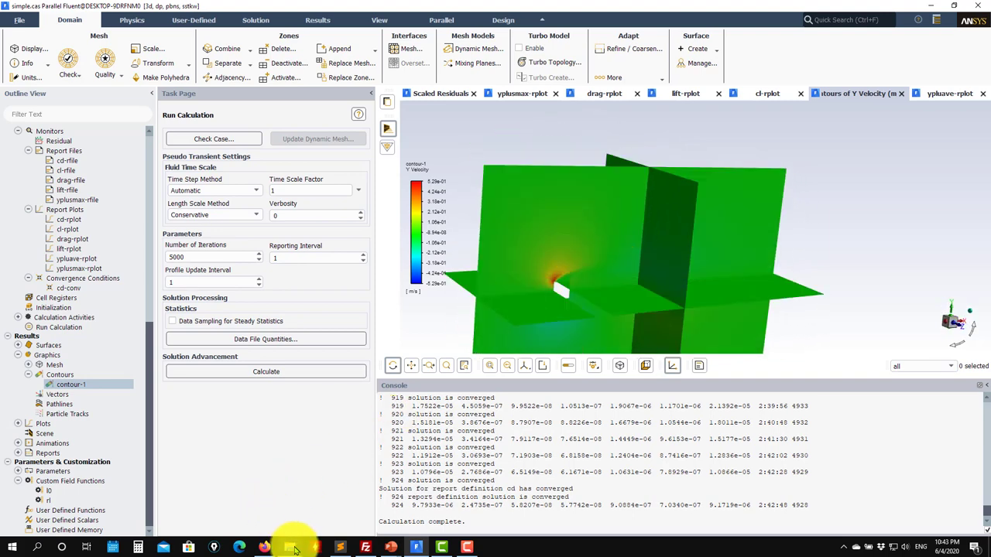
- Review the interpolation and solution files in the coarse RANS folder in File Explorer, and return to Fluent
mouse_move(291, 545)
click(382, 463)
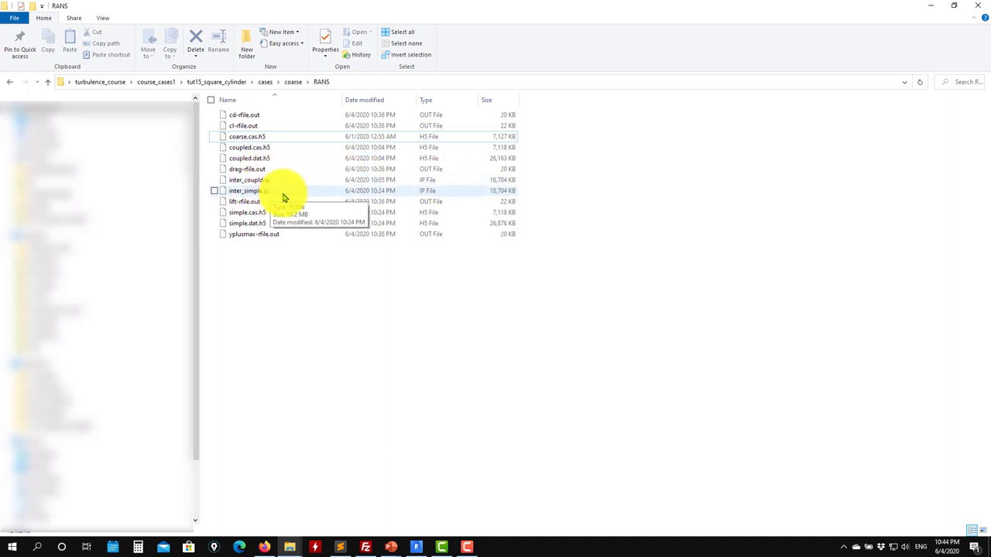
click(932, 9)
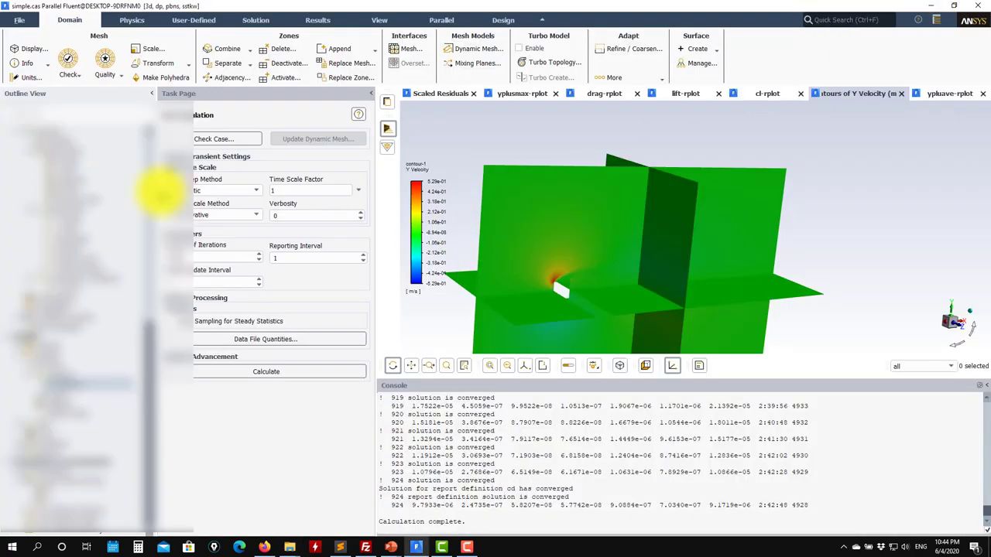
- Read the case file fine.cas from the fine/RANS folder, discarding the unsaved case and data, and inspect the fine mesh
click(17, 25)
mouse_move(21, 40)
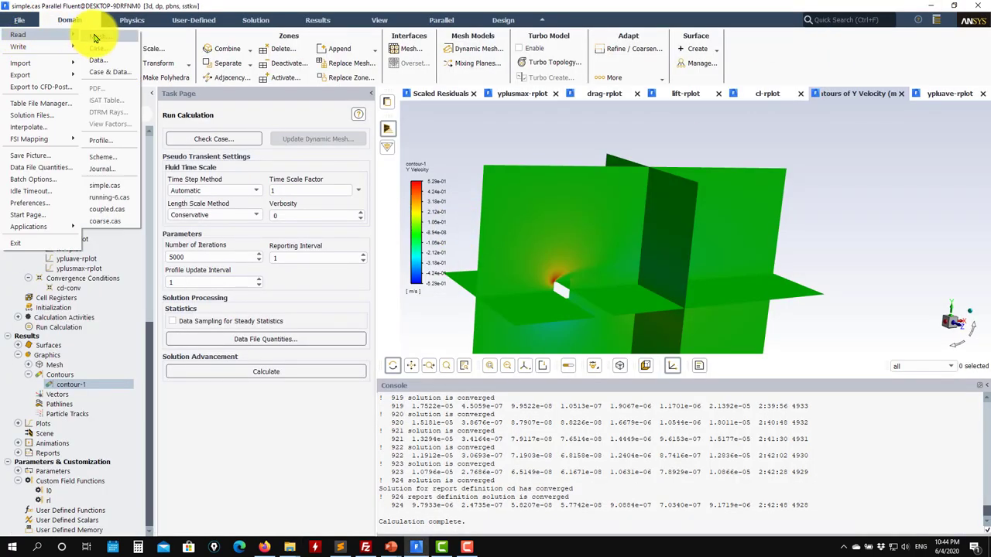
click(112, 51)
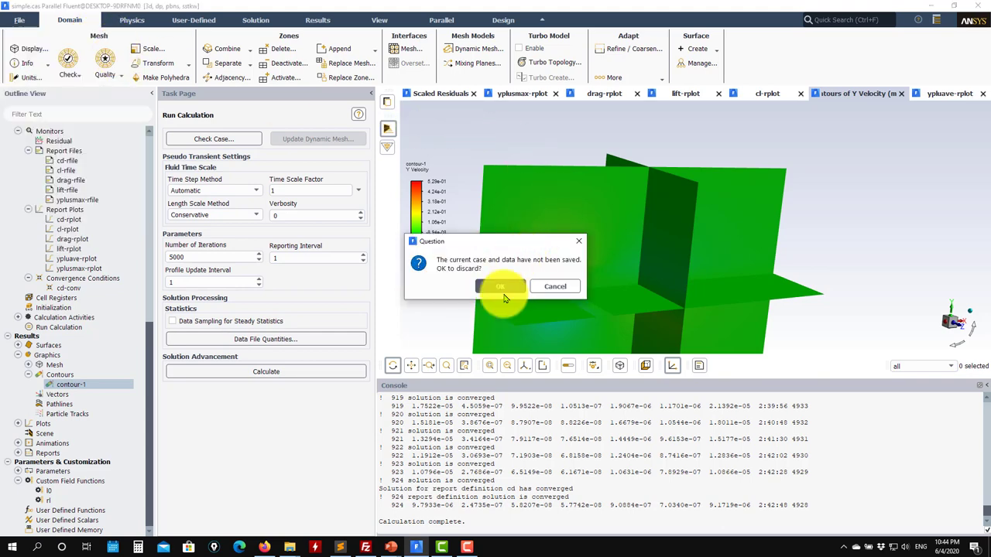
click(506, 285)
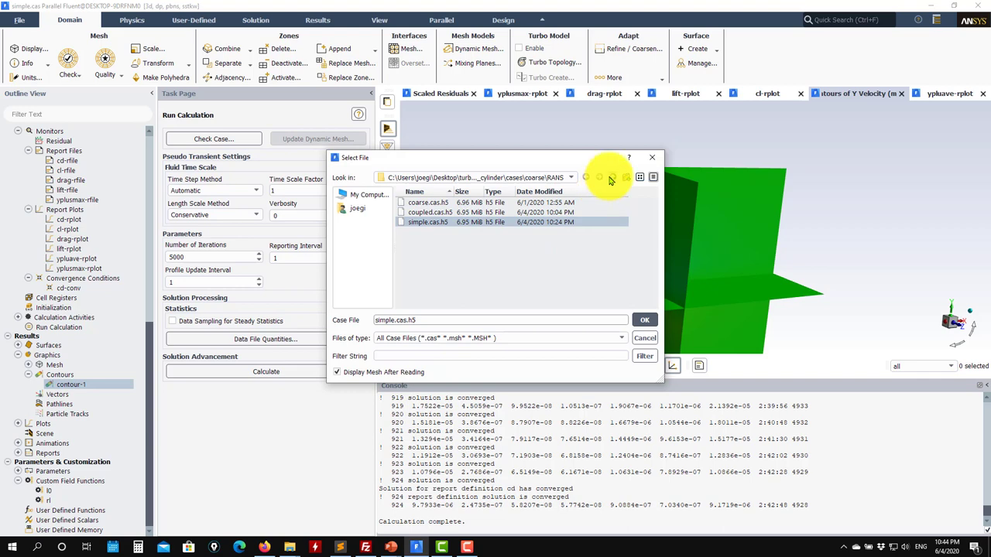
click(612, 178)
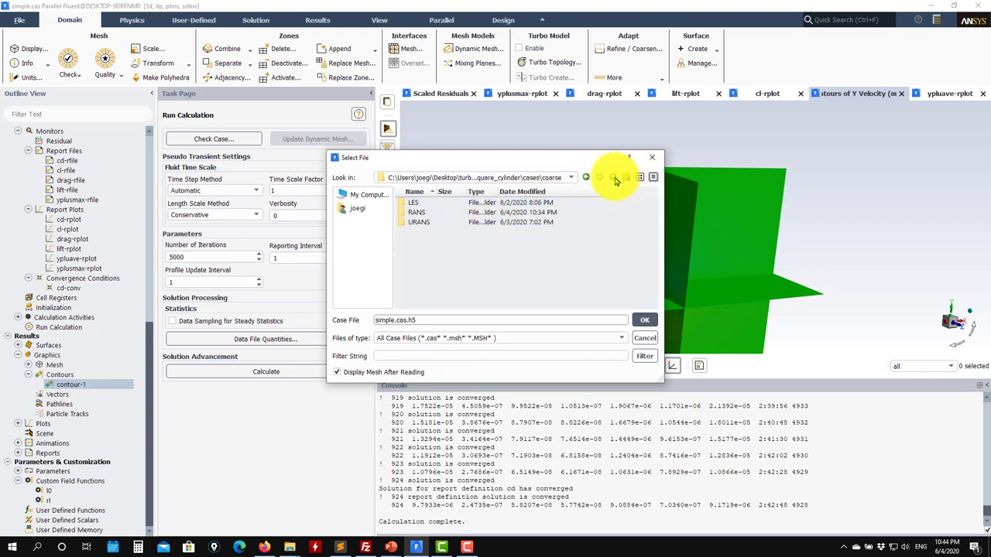
click(424, 214)
double_click(424, 212)
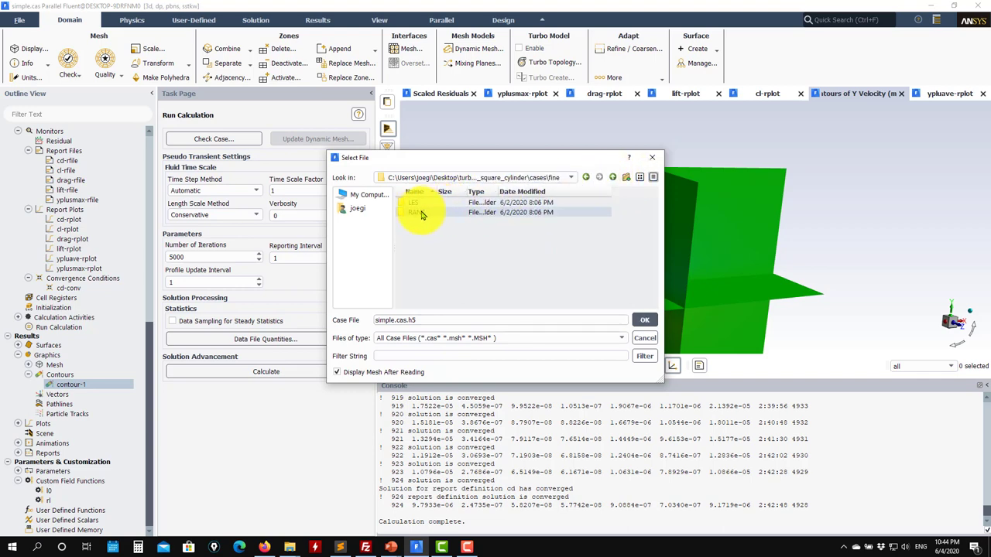
click(643, 319)
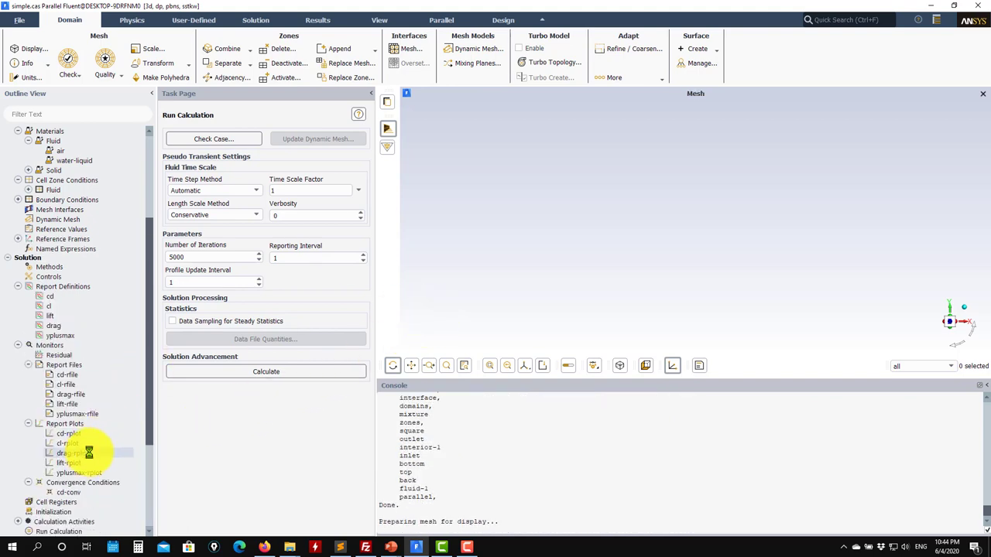
mouse_move(566, 271)
mouse_down()
mouse_move(703, 270)
mouse_move(638, 201)
mouse_move(648, 177)
mouse_move(736, 195)
mouse_move(633, 277)
mouse_move(692, 259)
mouse_move(668, 270)
mouse_move(703, 306)
mouse_move(602, 259)
mouse_move(759, 294)
mouse_move(581, 360)
mouse_up()
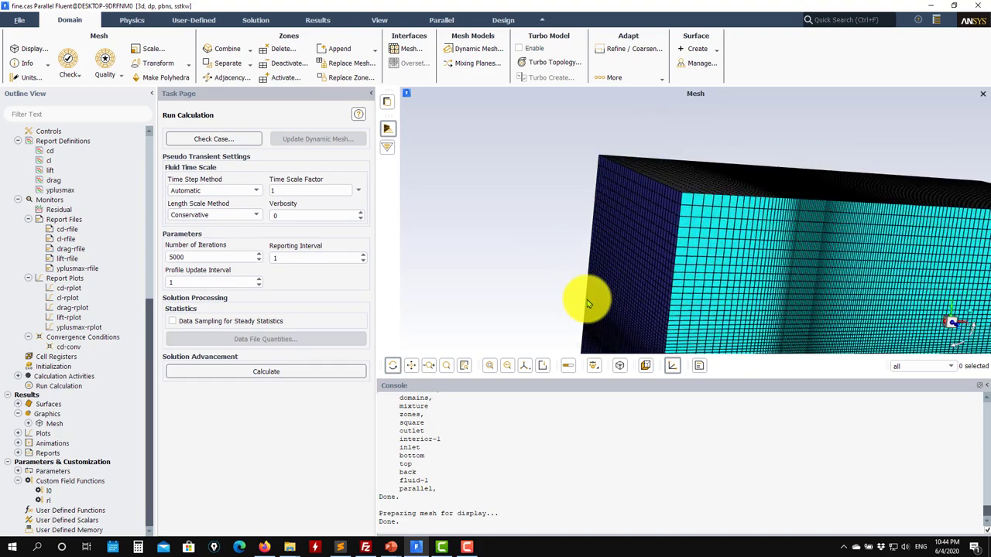
- Read and interpolate the coarse solution file inter_simple.ip from the coarse/RANS folder onto the fine mesh, and close the interpolation settings
click(19, 19)
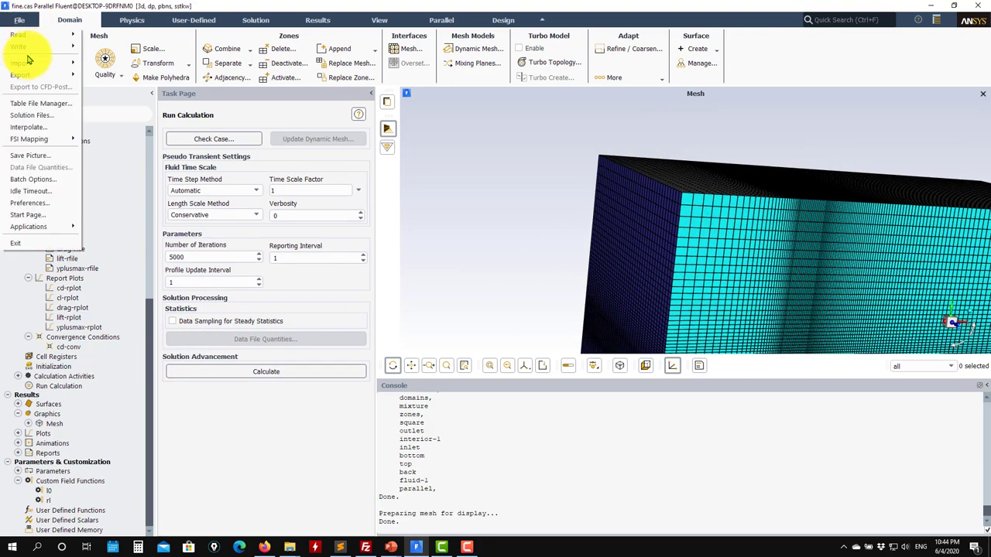
mouse_move(39, 50)
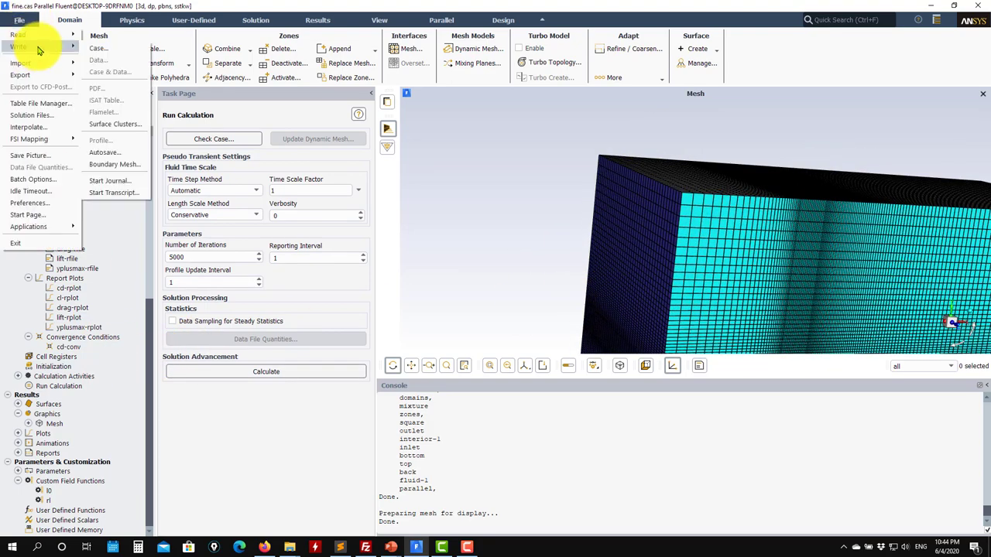
click(31, 126)
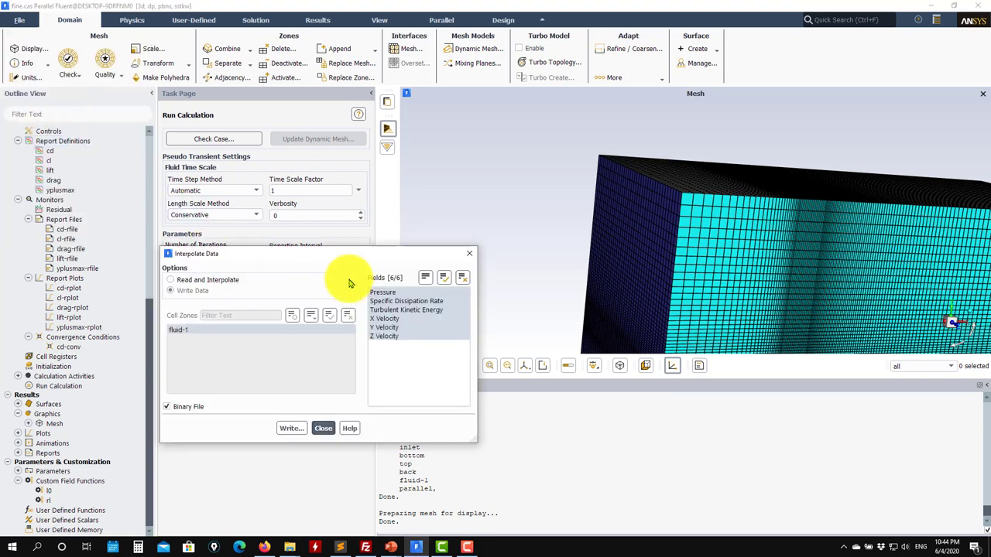
click(232, 280)
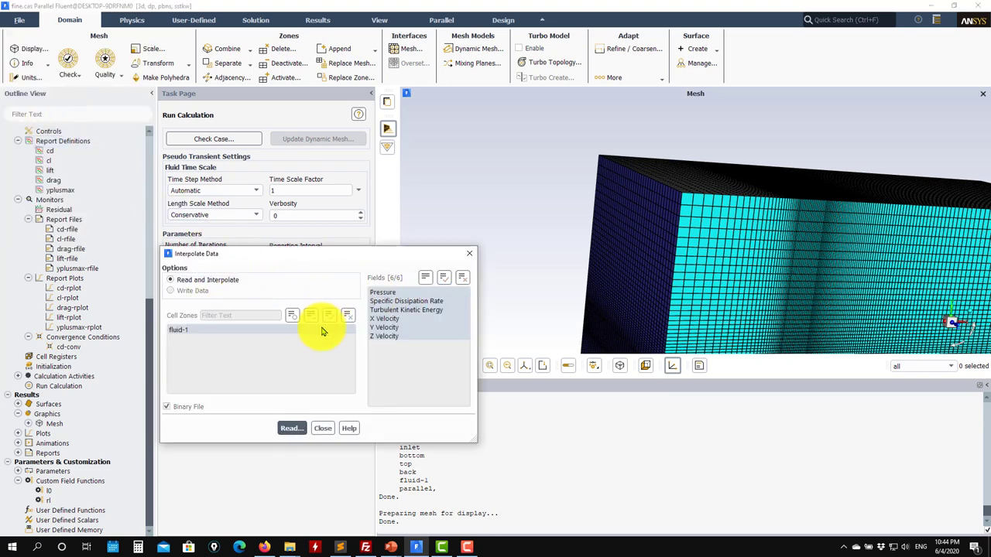
click(292, 430)
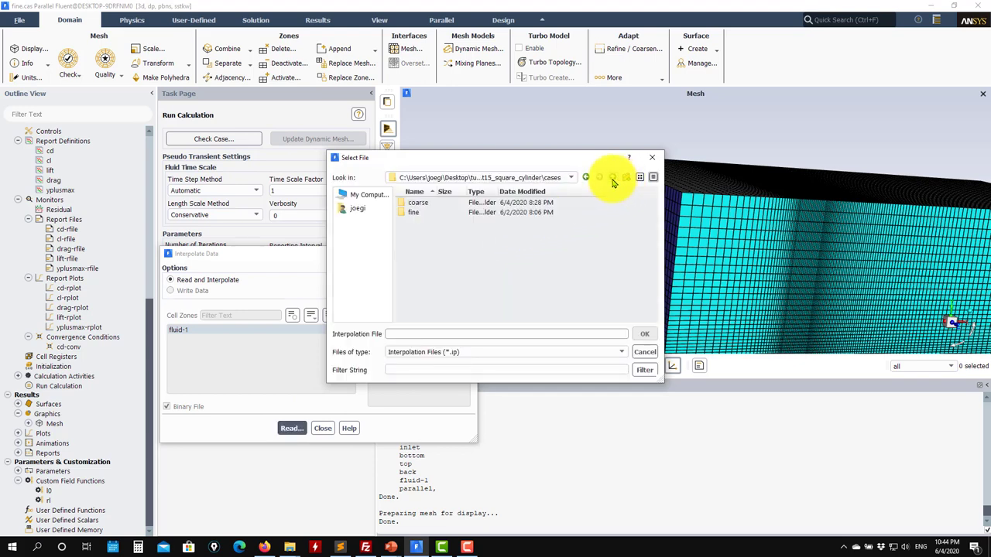
double_click(422, 202)
double_click(430, 213)
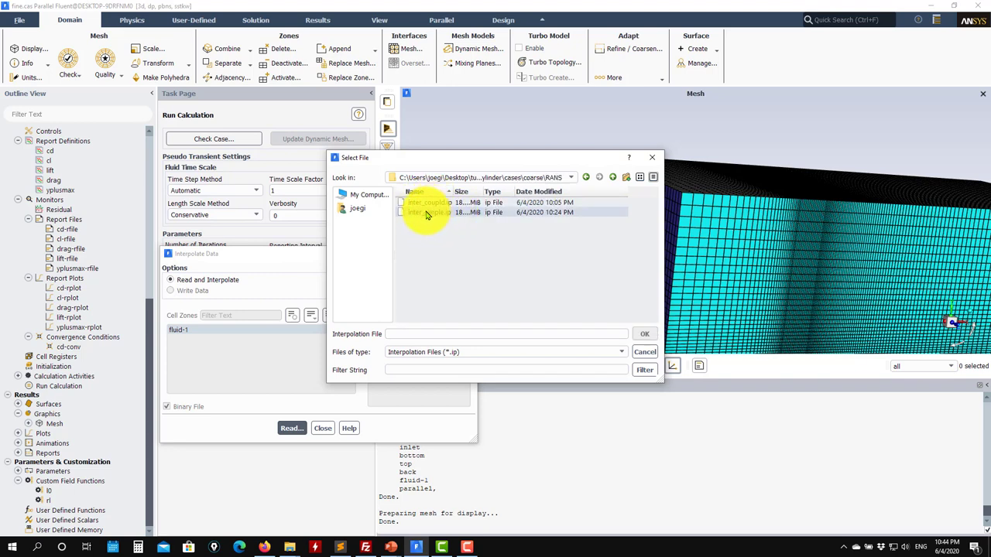
click(645, 333)
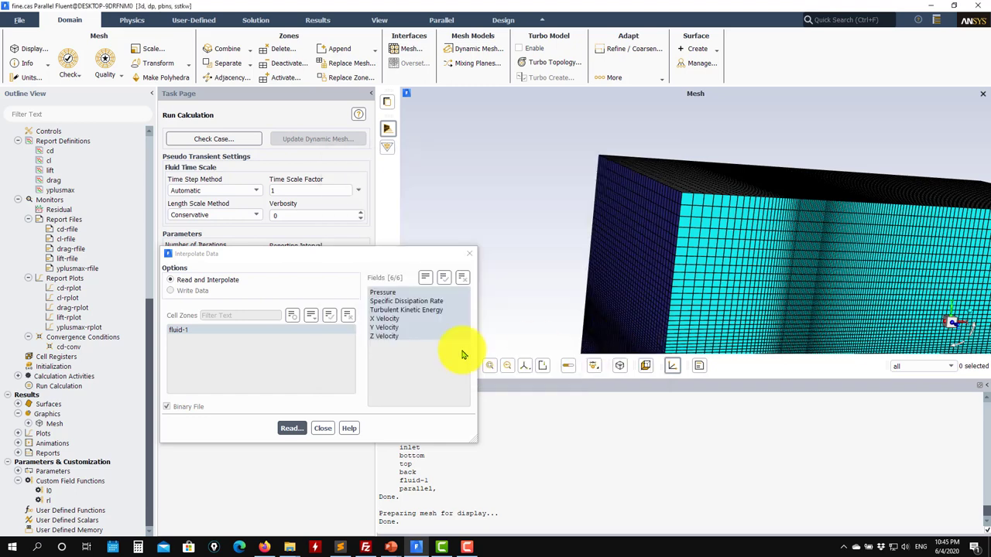
click(291, 428)
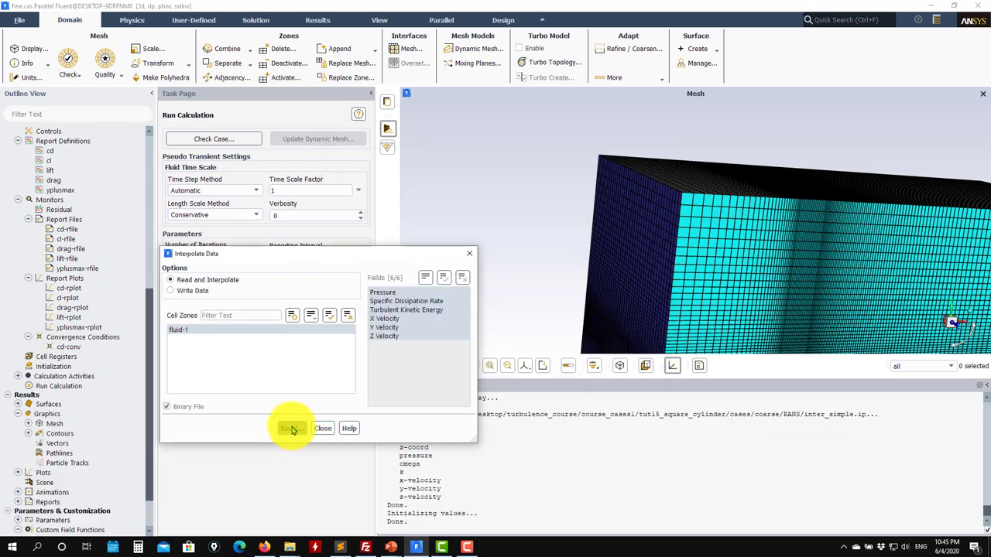
click(325, 428)
- Display contour-1 of rl on the fine mesh, examine the interpolated field around the square cylinder, and close the contour settings
scroll(89, 431, down, 2)
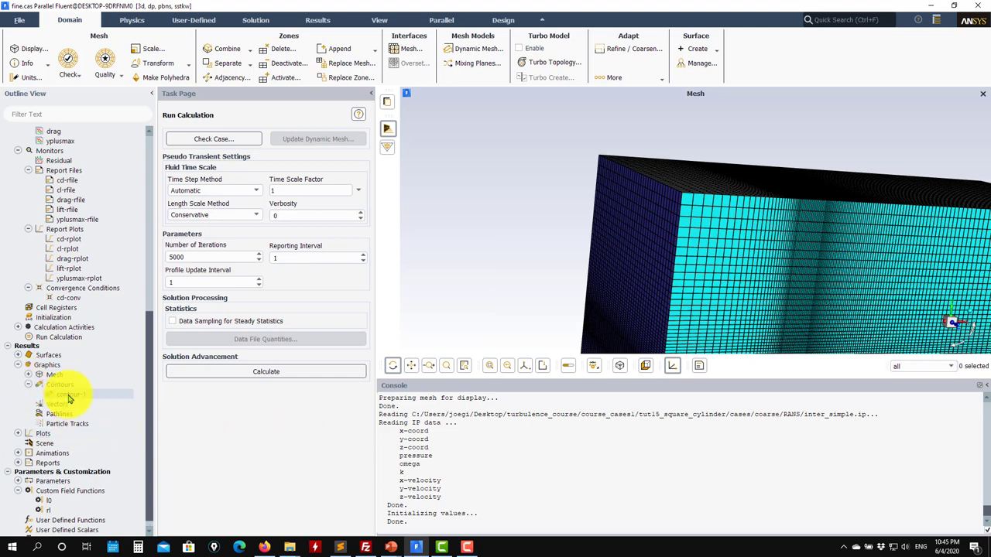
double_click(62, 387)
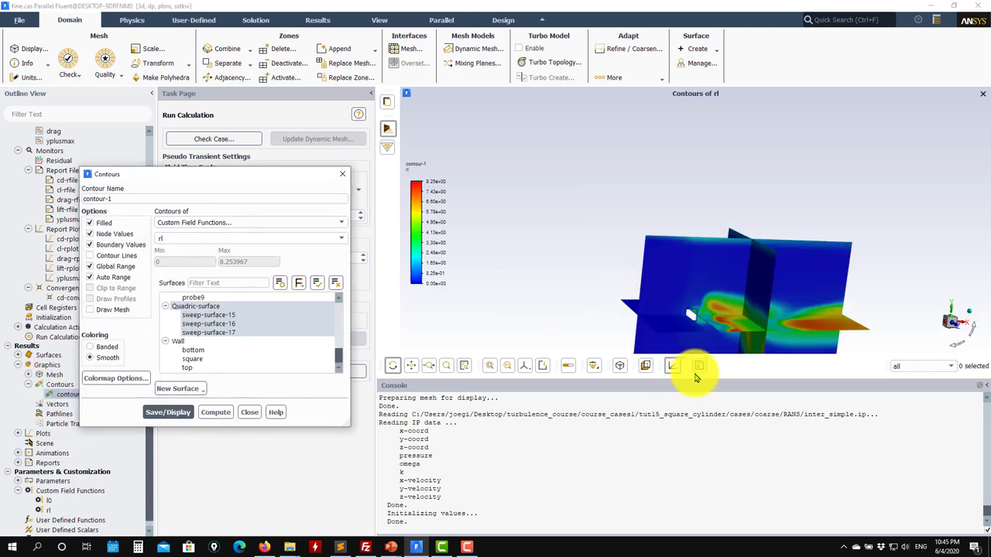
click(646, 365)
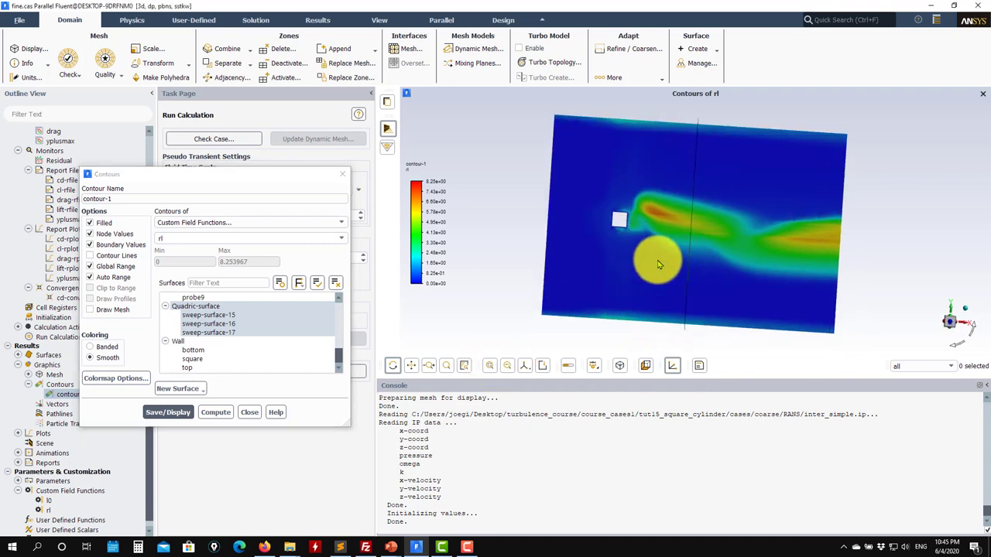
click(246, 414)
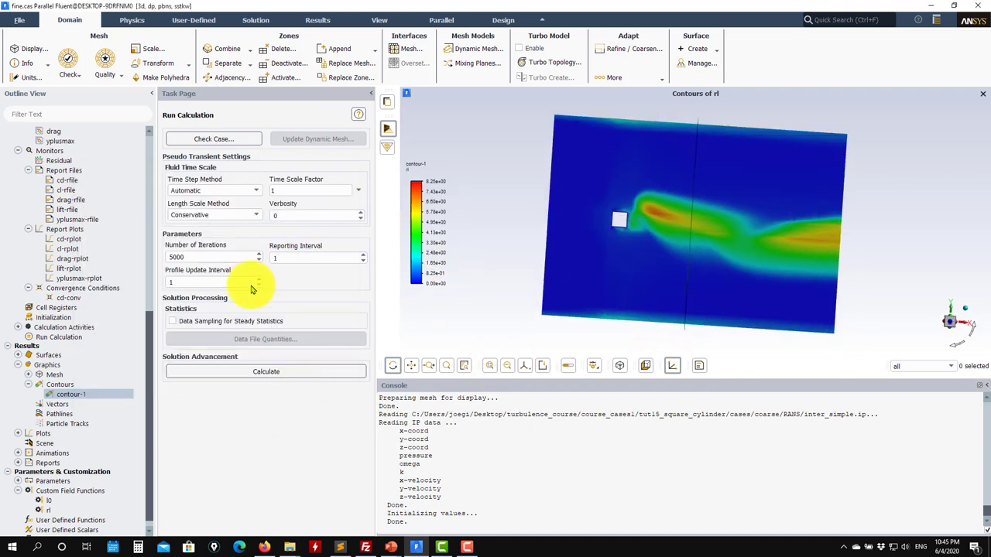
- Set the pressure-velocity coupling scheme to SIMPLE in the solution methods
scroll(45, 340, up, 4)
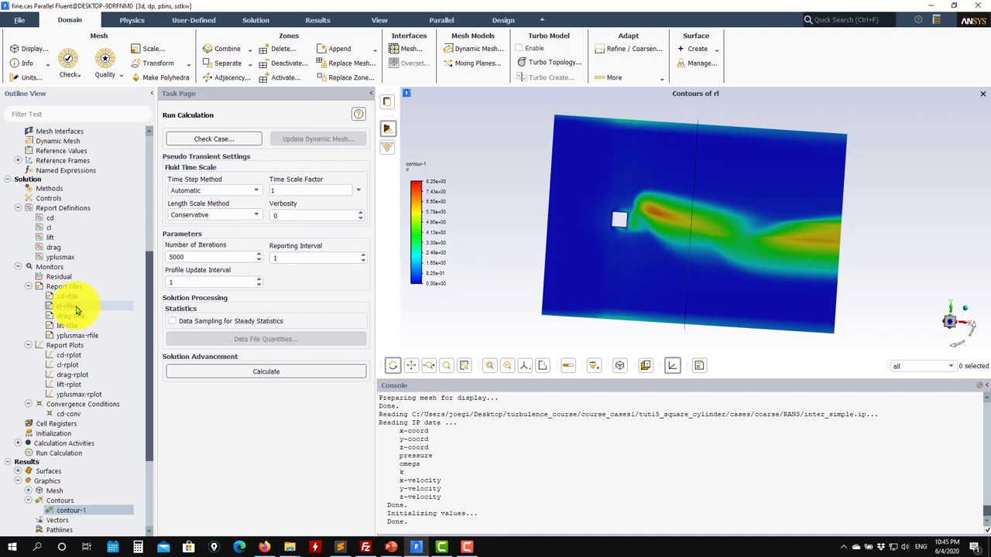
click(56, 191)
drag(576, 208, 677, 250)
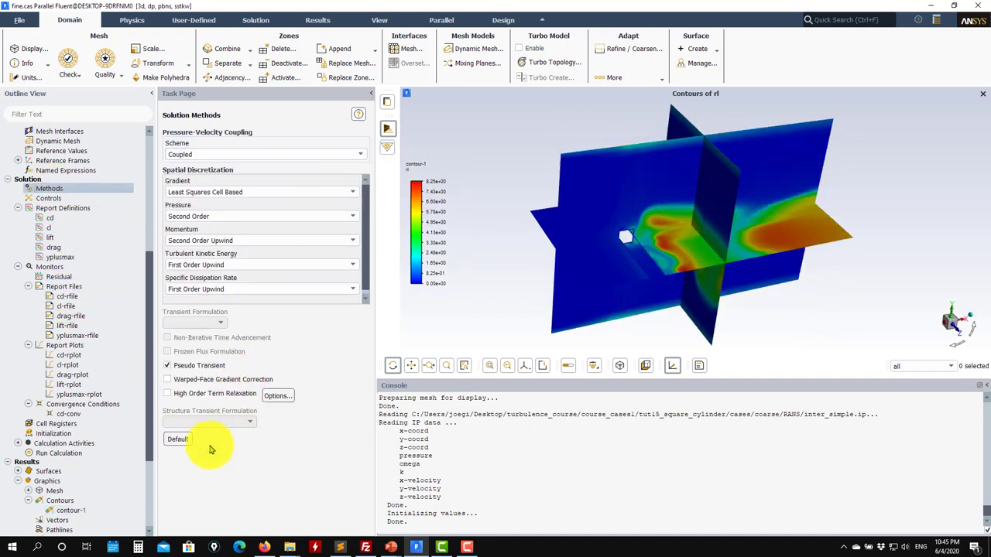
drag(624, 203, 592, 158)
click(360, 155)
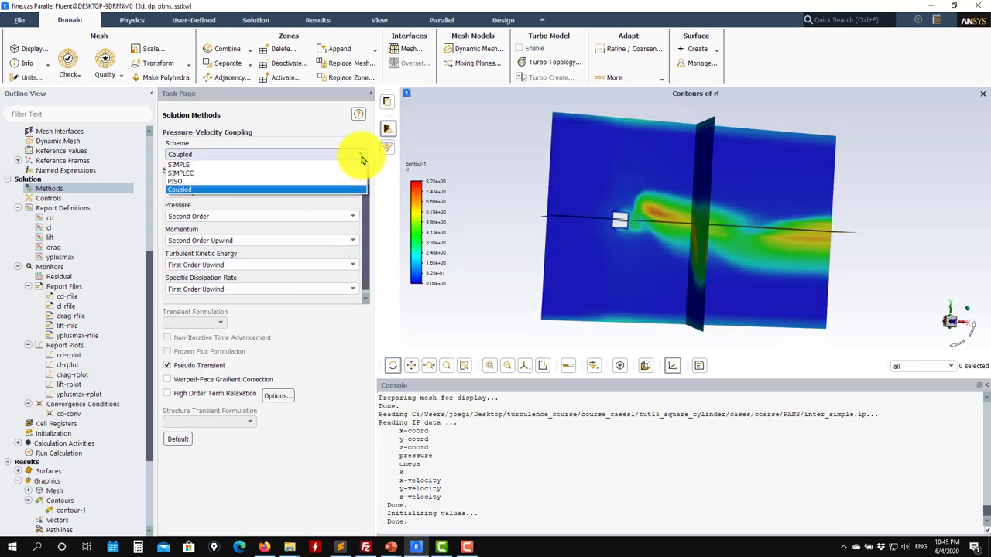
click(240, 165)
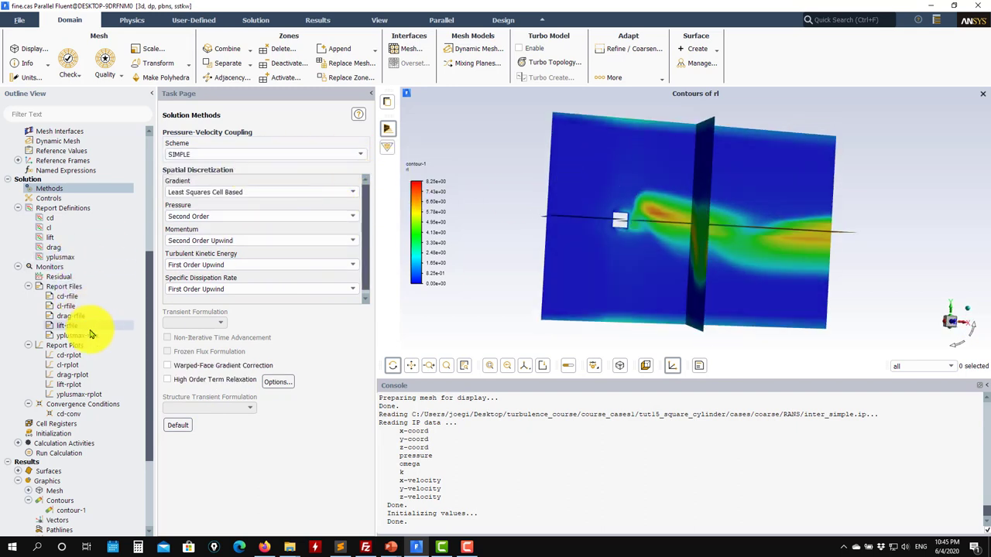
- Start the fine-mesh calculation with 5000 iterations, declining new report files so that the existing ones are overwritten
click(69, 454)
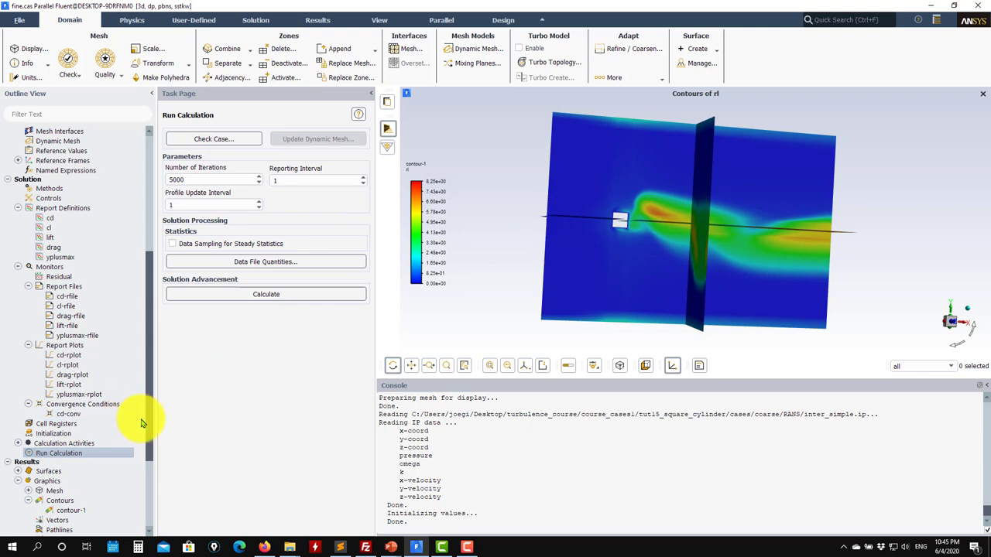
click(271, 294)
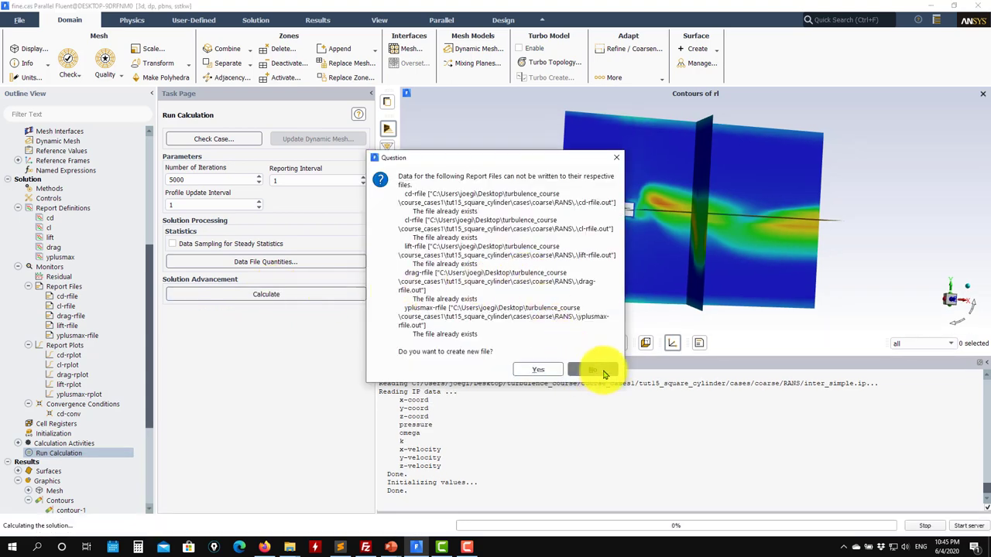
click(592, 369)
click(534, 285)
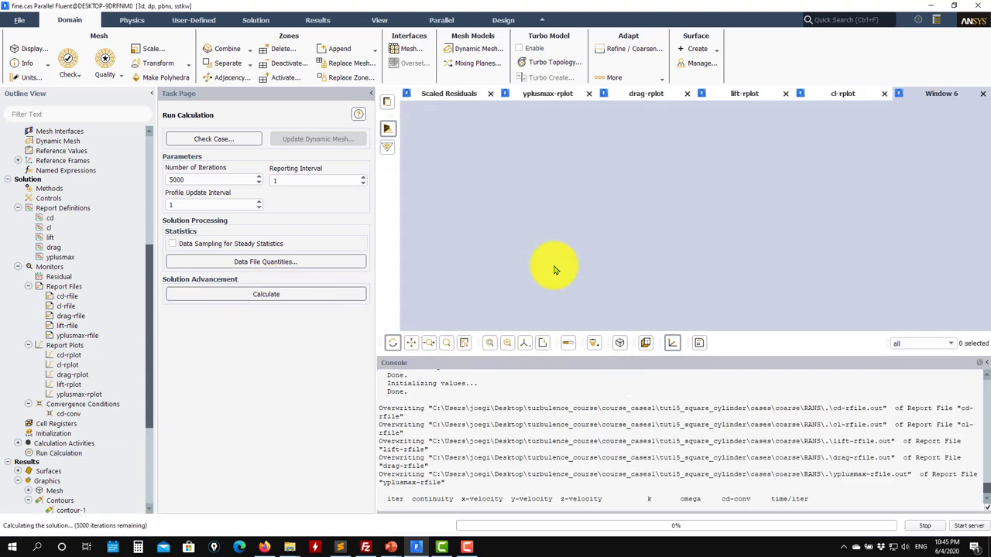
- Review the scaled residuals and the Cd and Cl monitor plots of the fine-mesh run
click(442, 93)
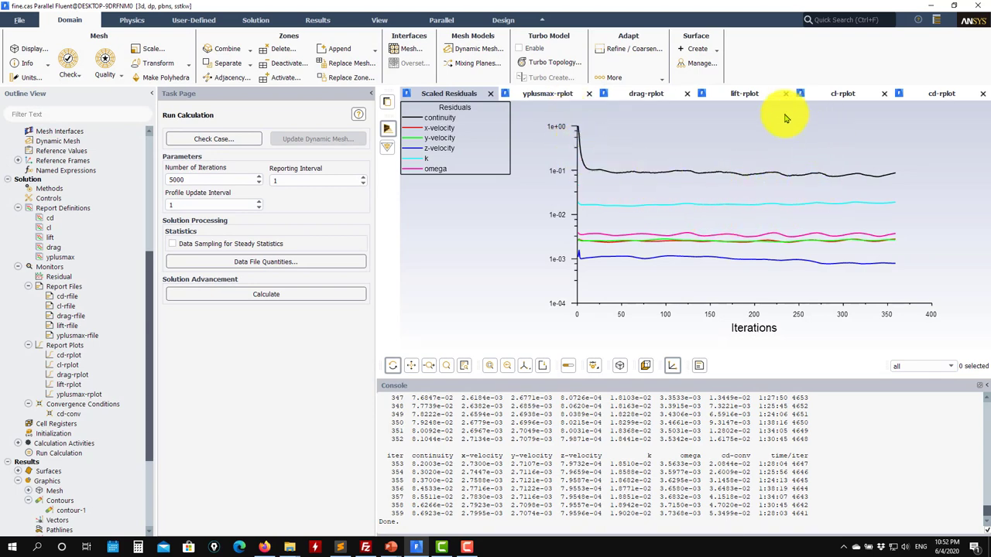
click(940, 93)
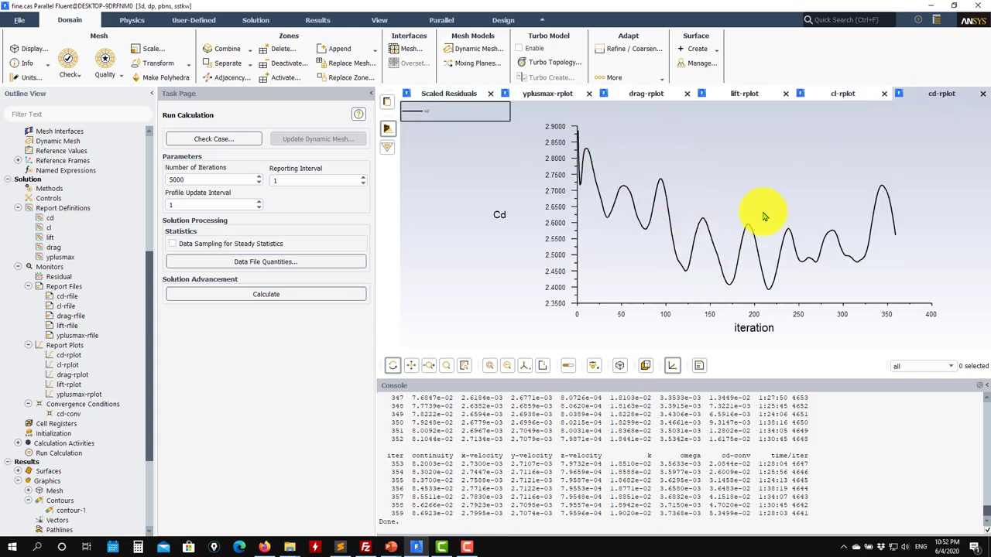
click(844, 95)
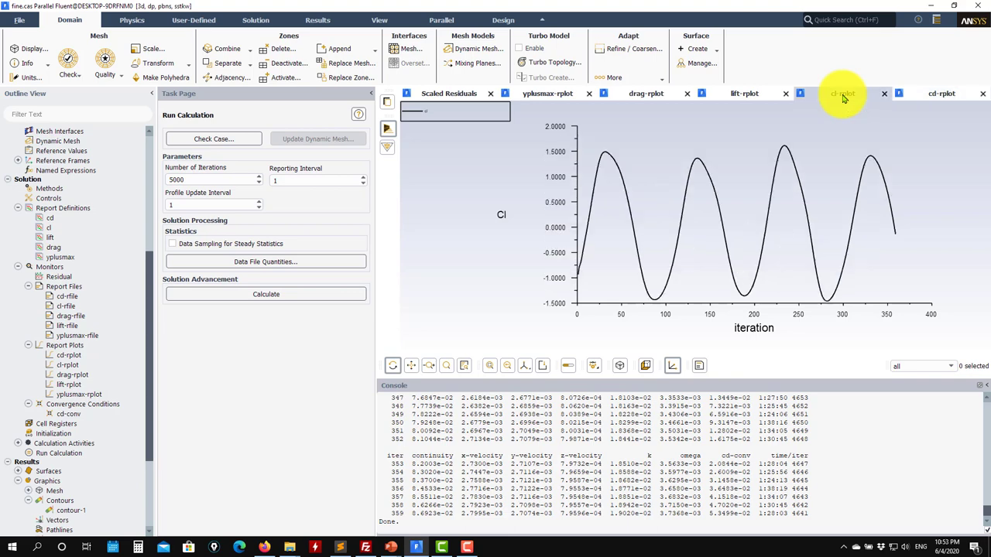
click(916, 93)
- Display contour-1 of rl for the computed fine-mesh solution, inspect the wake, and close the contour settings
scroll(78, 343, down, 4)
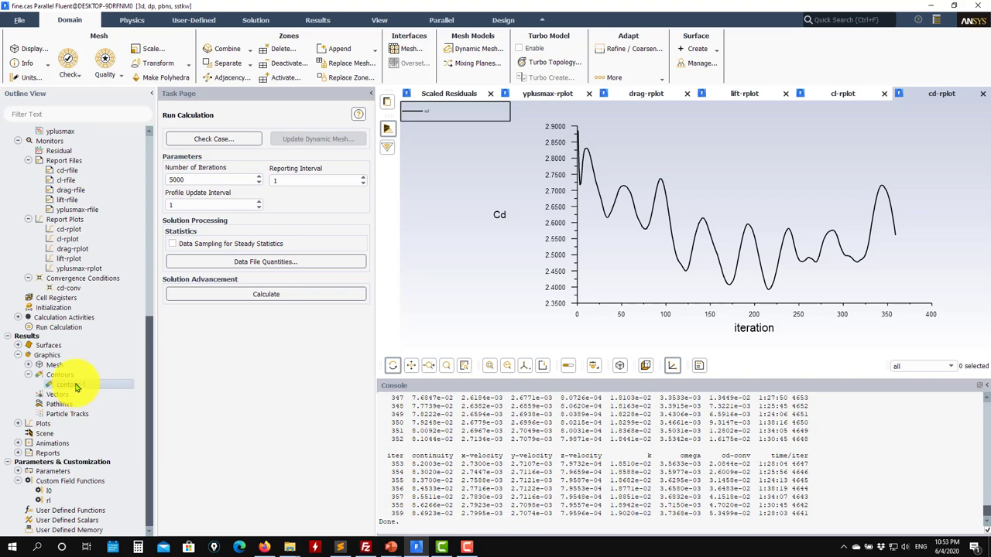
double_click(76, 387)
click(167, 412)
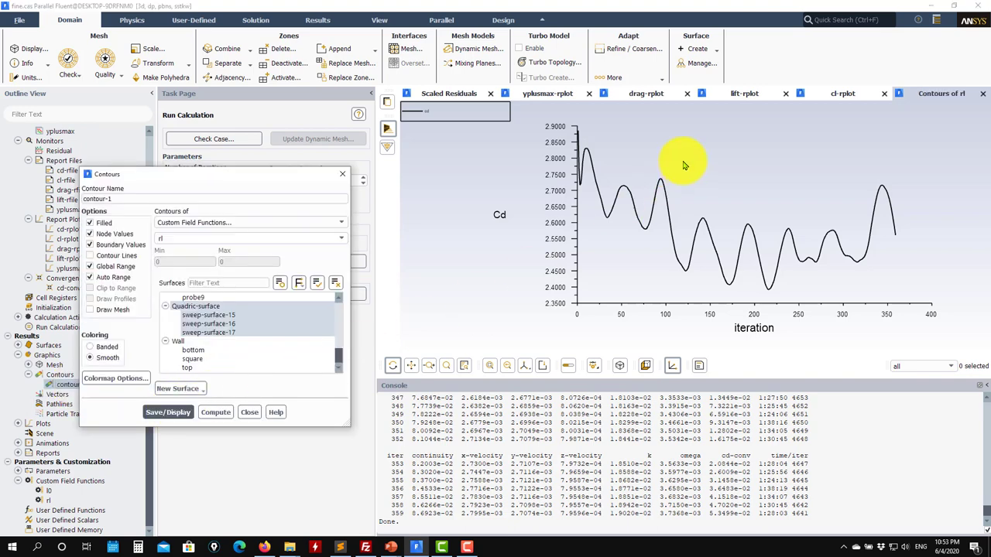
drag(708, 232, 761, 259)
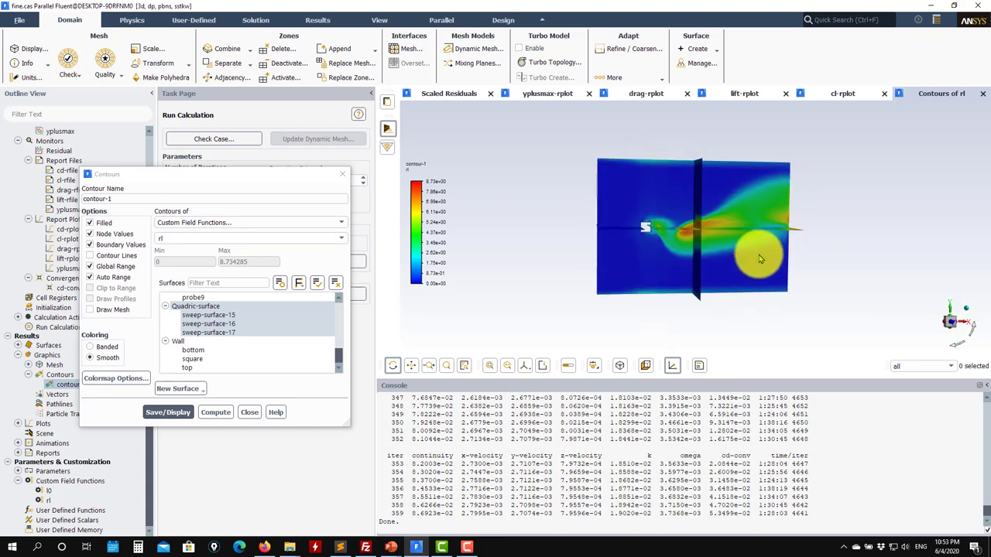
click(249, 411)
- Write the case and data files as simple in the fine/RANS folder
click(16, 23)
mouse_move(23, 35)
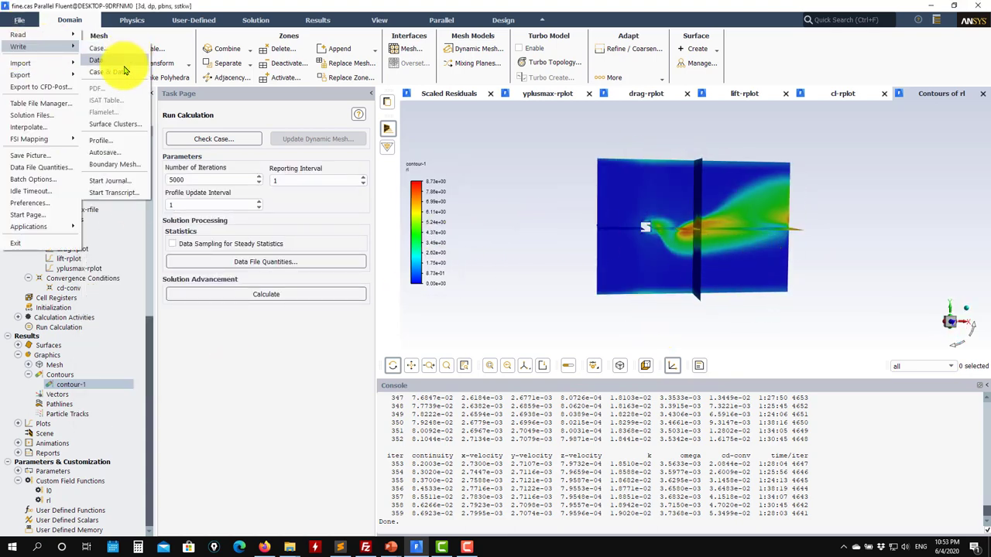
click(128, 72)
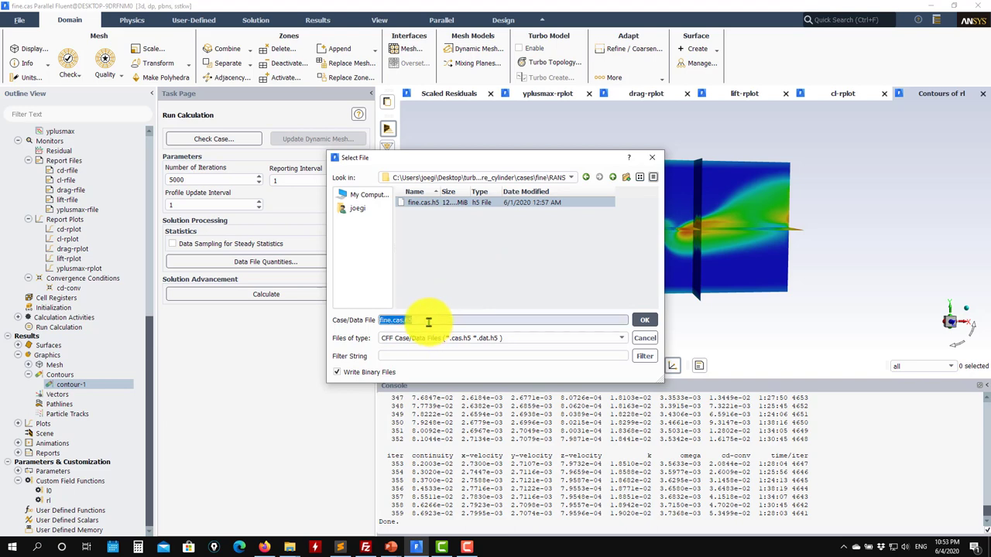
text(sim)
key(Return)
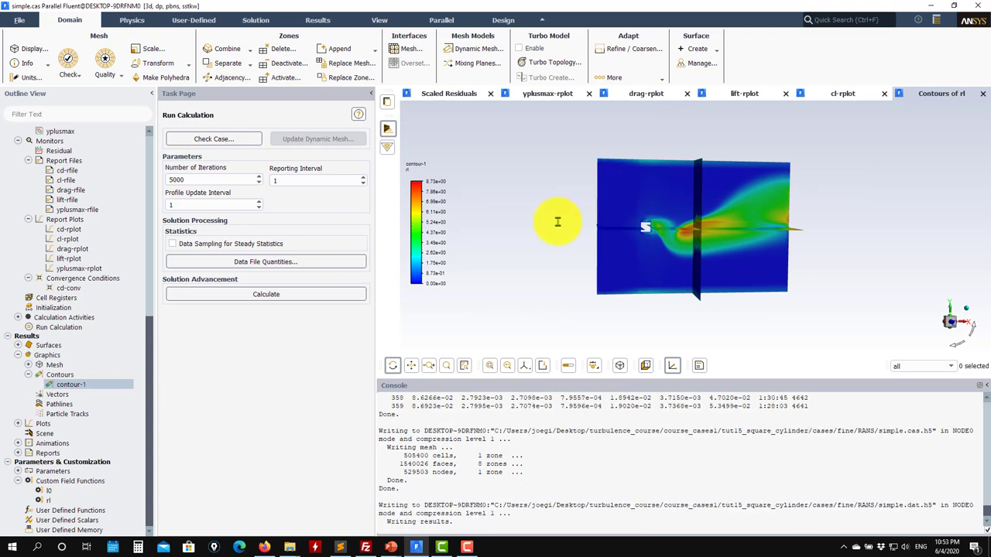
- Write interpolation data for zone fluid-1 with all fields to the file inter_simple in the fine/RANS folder, and close the interpolation settings
click(23, 25)
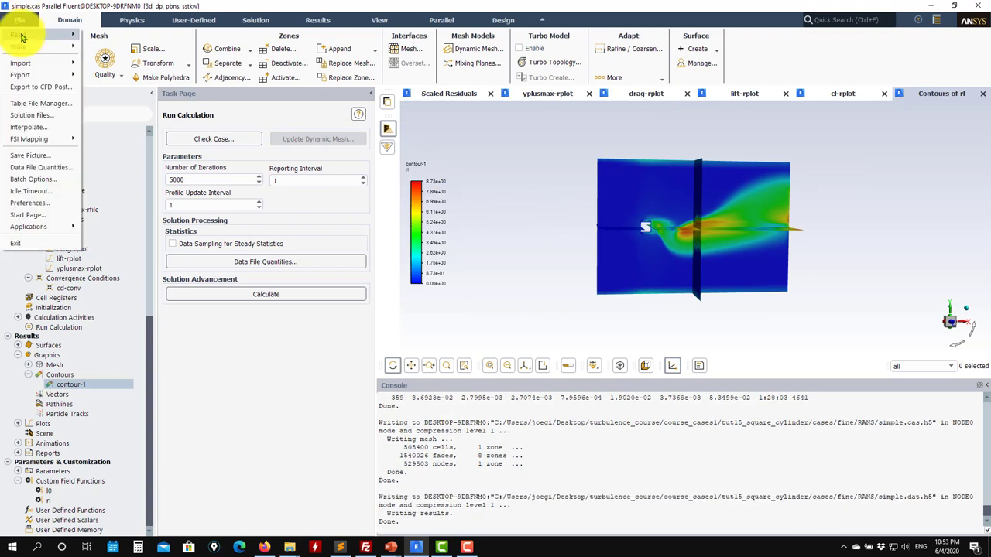
click(48, 127)
click(170, 290)
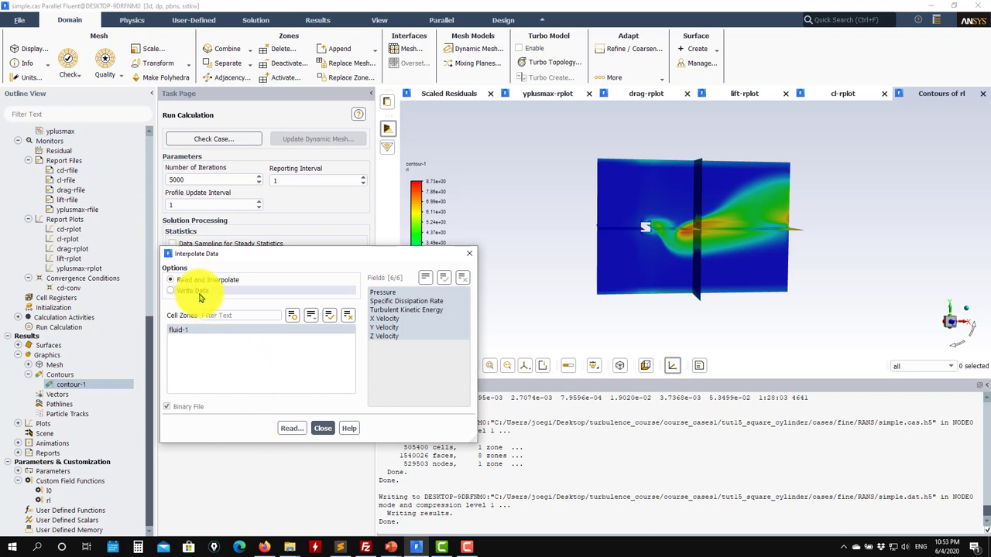
click(216, 331)
click(291, 428)
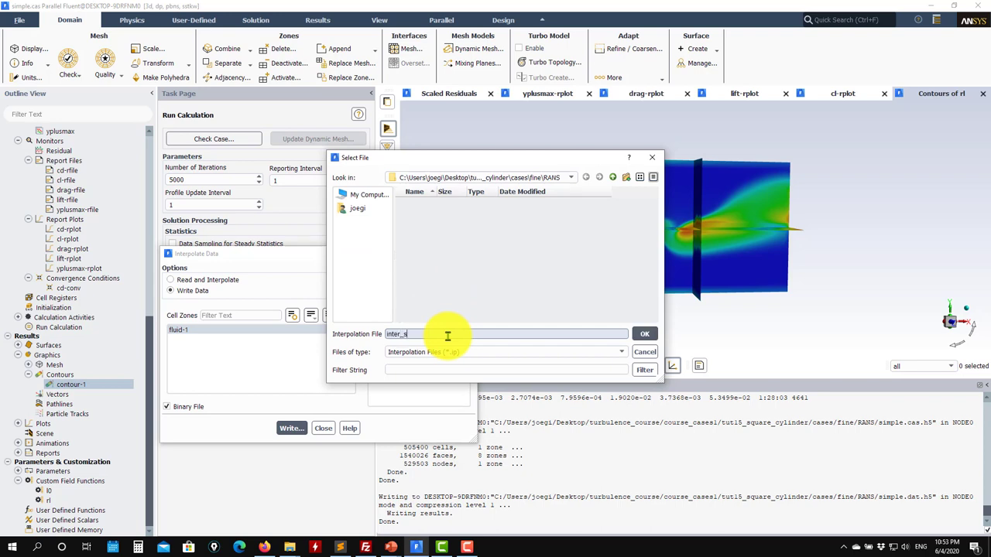
text(inter_simple)
key(Return)
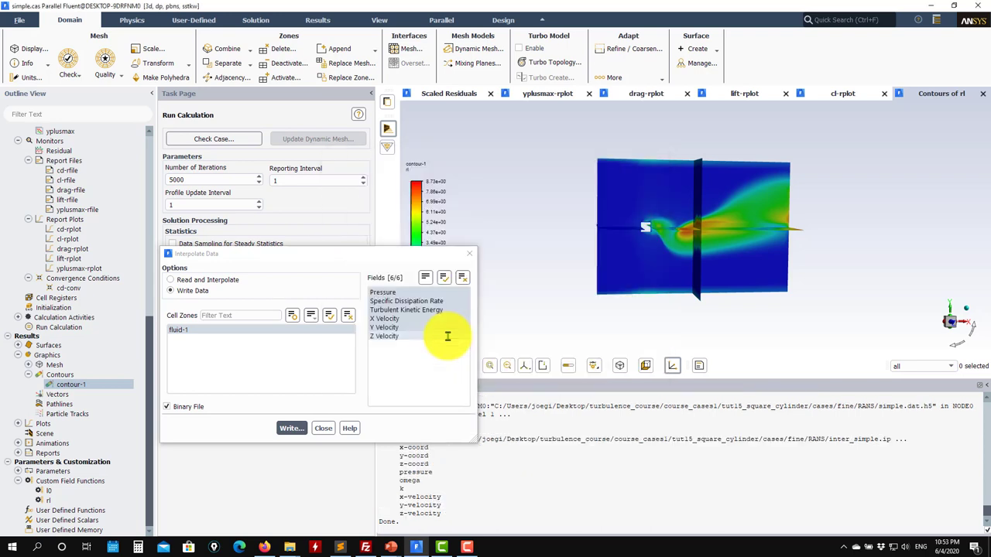
click(325, 422)
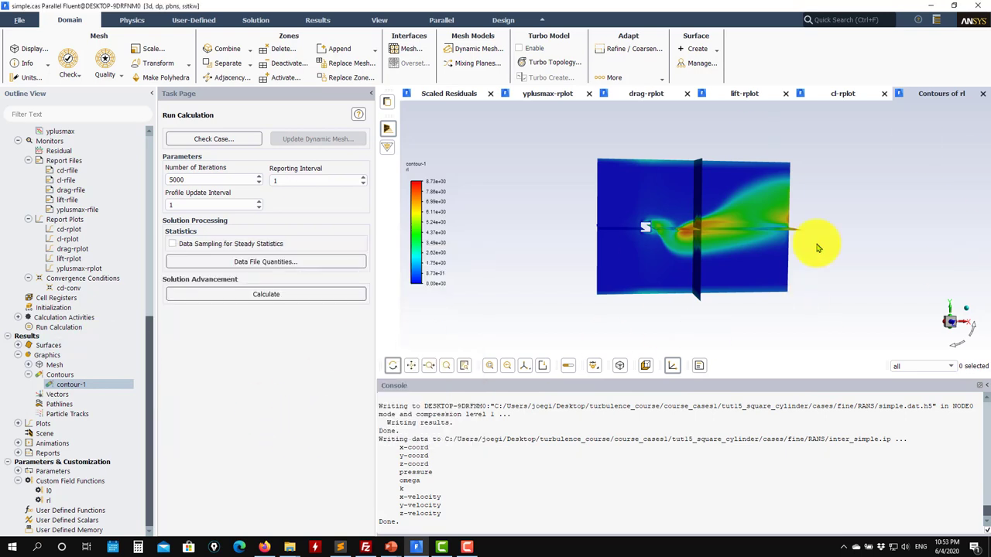
- Display contour-1 of the custom field function l0 on the sweep surfaces and inspect the cylinder's wake
drag(818, 248, 647, 295)
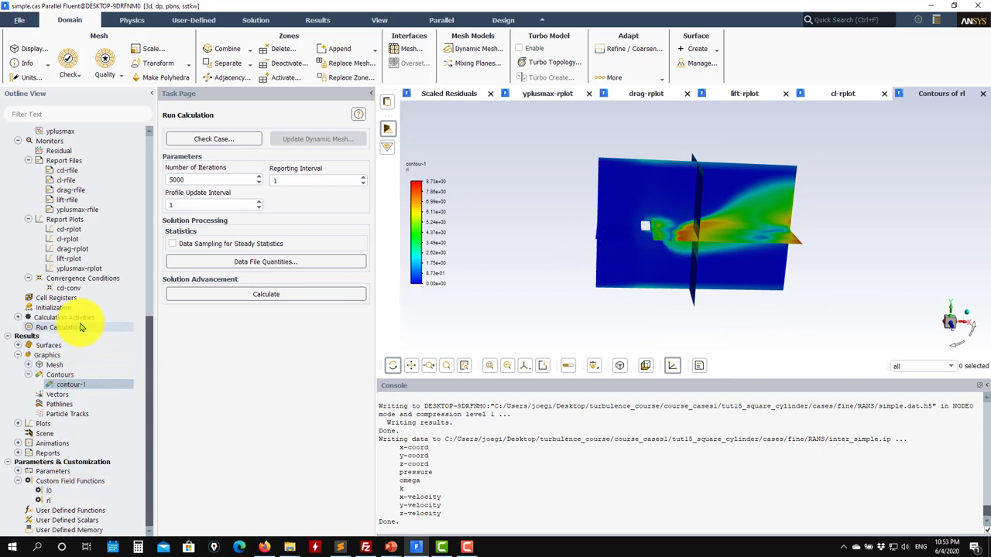
double_click(90, 391)
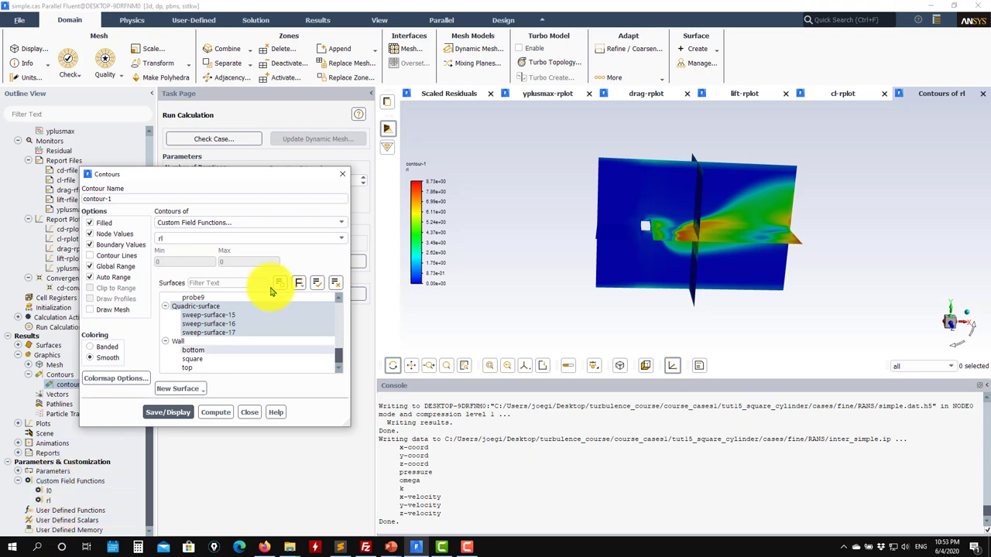
click(340, 226)
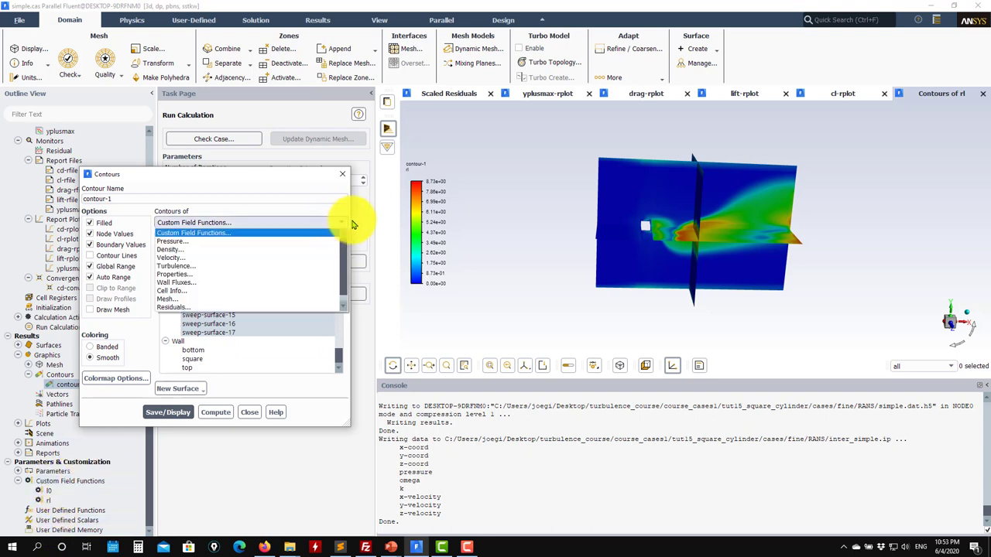
click(230, 177)
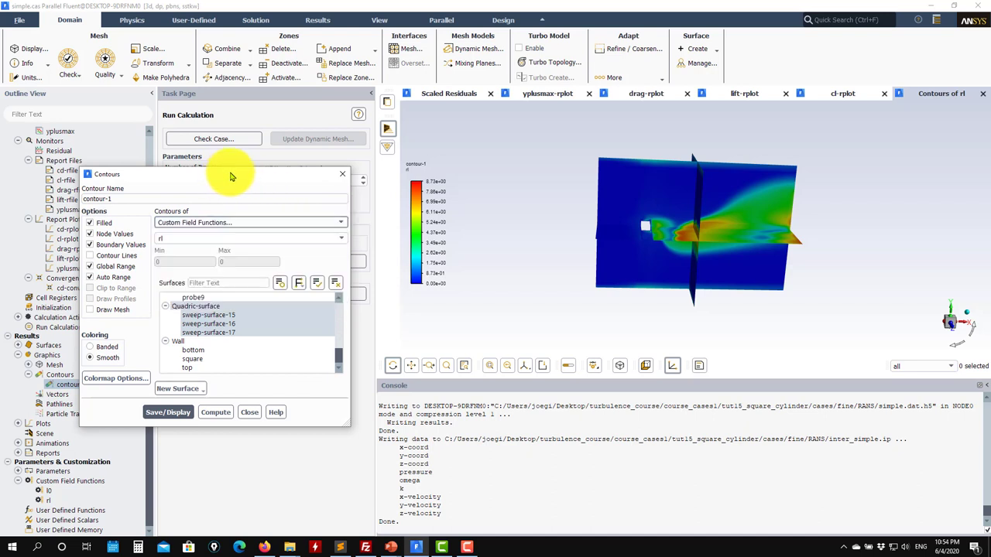
click(341, 239)
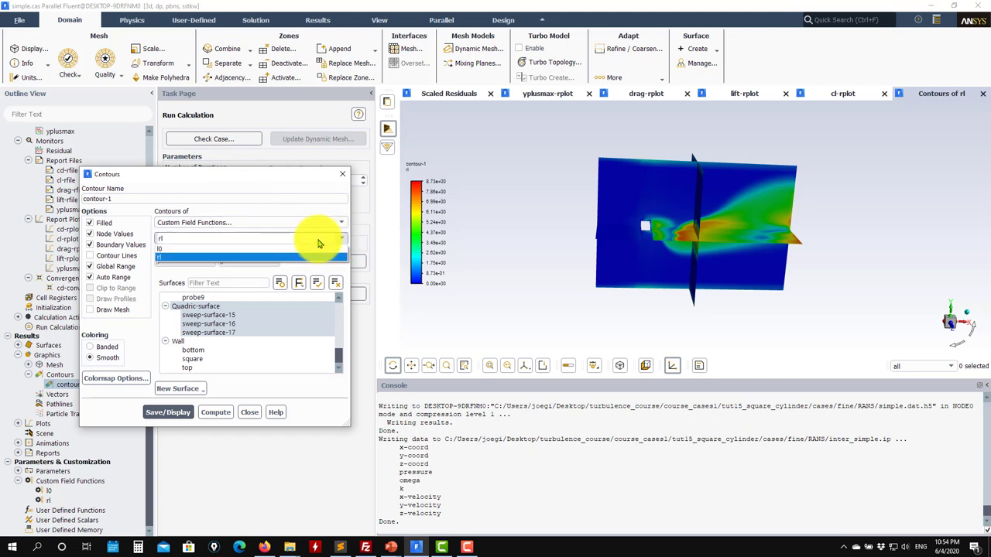
click(211, 255)
click(175, 420)
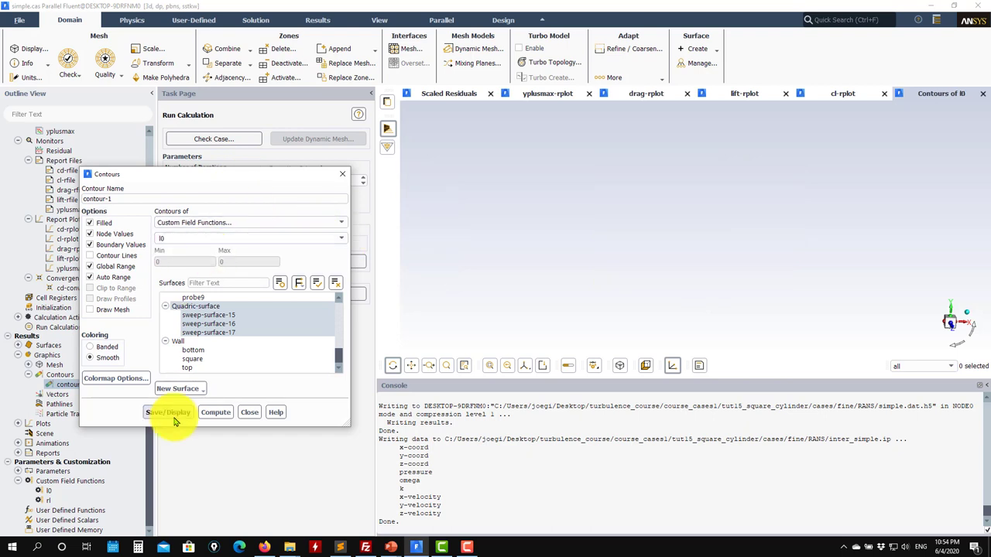
click(633, 255)
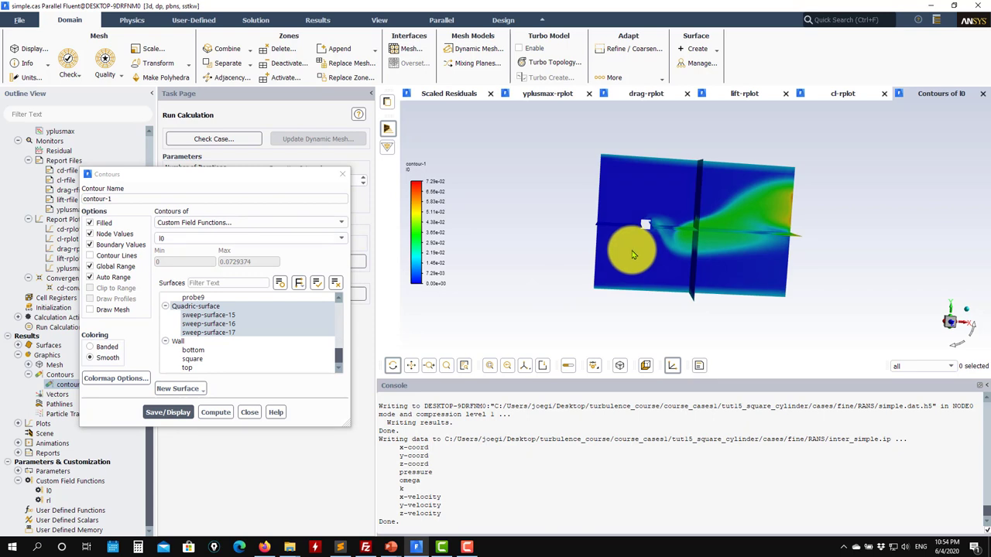
drag(634, 255, 671, 322)
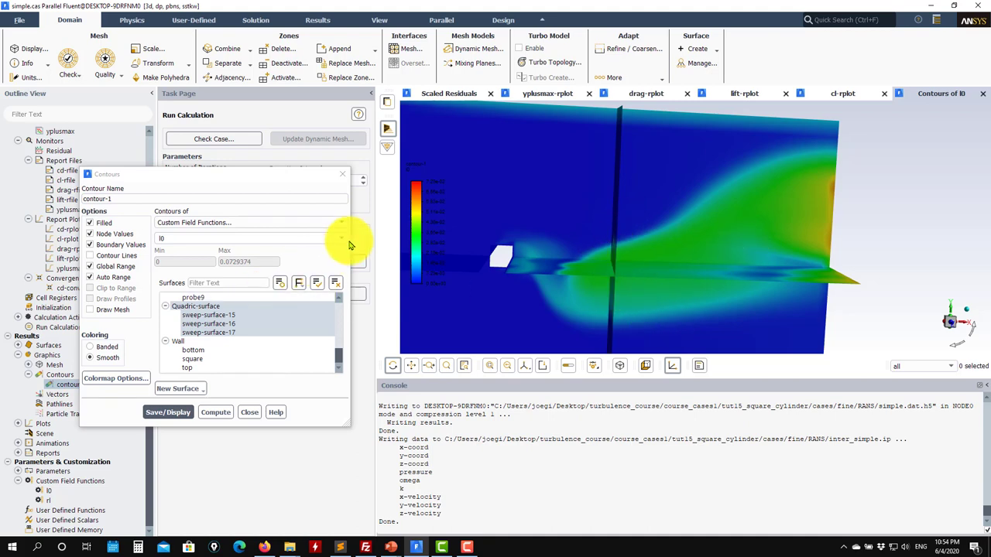
drag(420, 259, 654, 284)
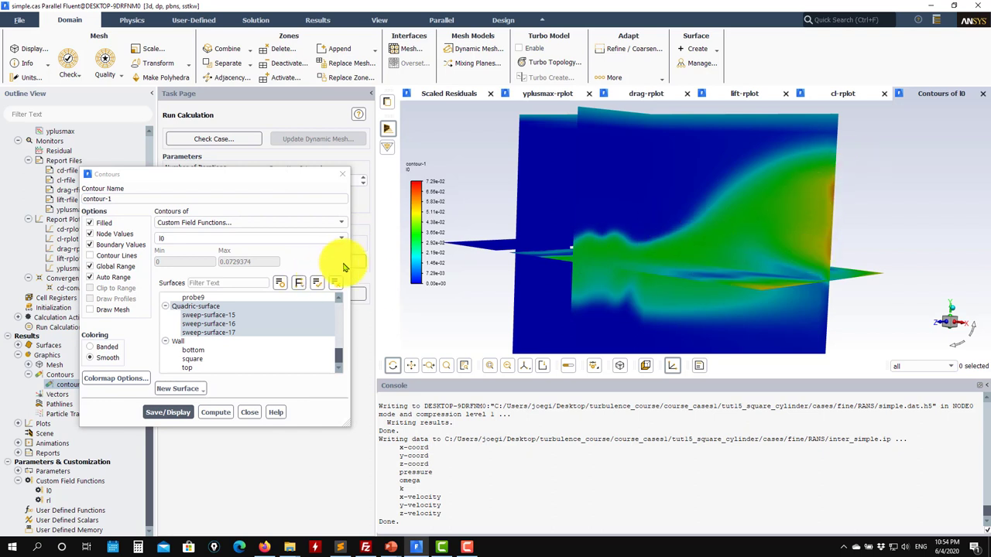
- Display contour-1 of rl with the automatic range disabled and the maximum set to 5, and inspect the clipped wake region
click(341, 237)
click(202, 255)
click(167, 412)
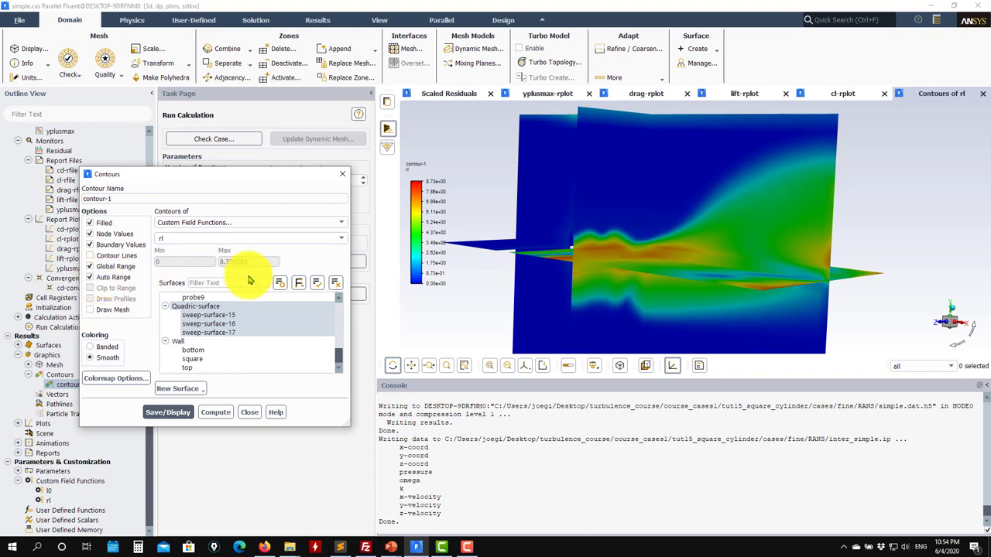
click(92, 277)
double_click(234, 262)
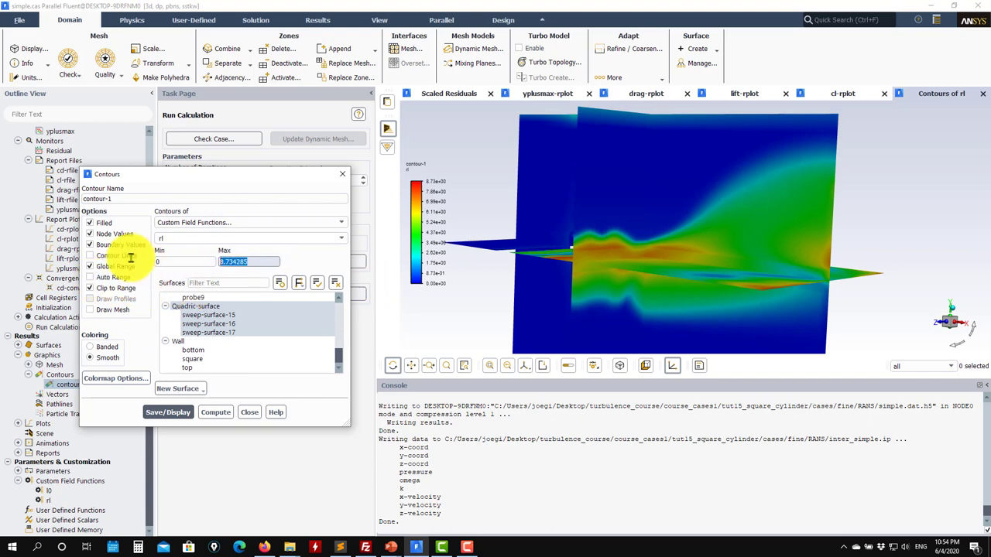
text(5)
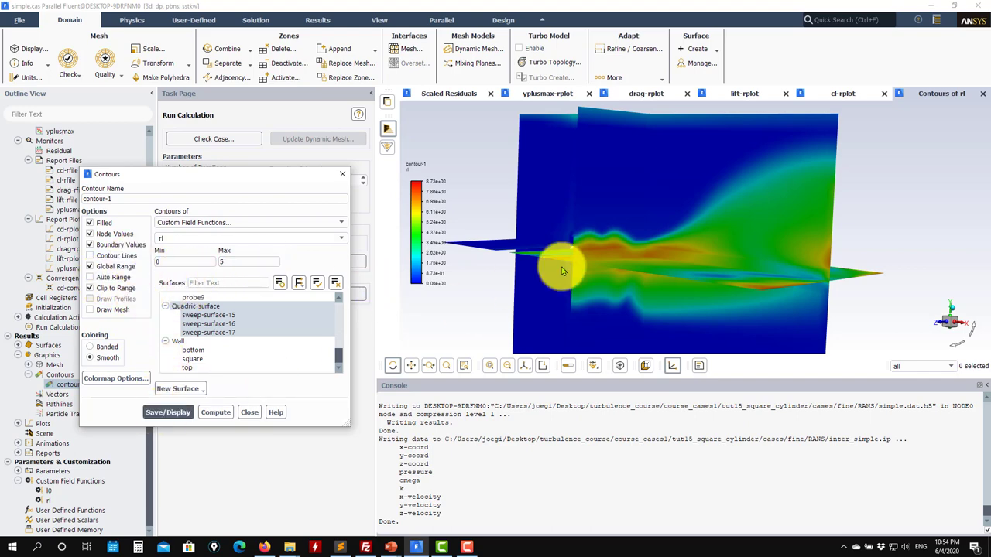
drag(558, 266, 652, 253)
drag(771, 294, 594, 260)
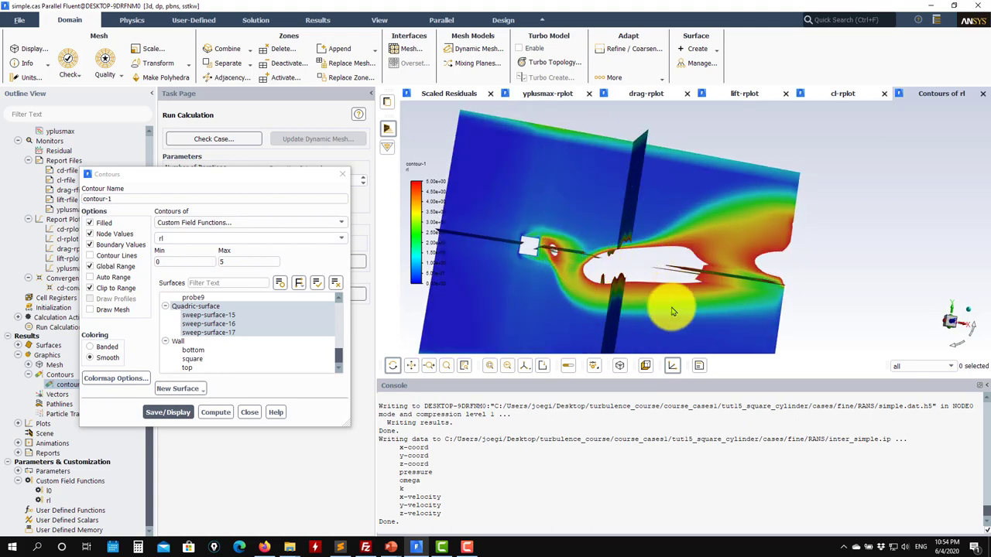
drag(551, 198, 595, 234)
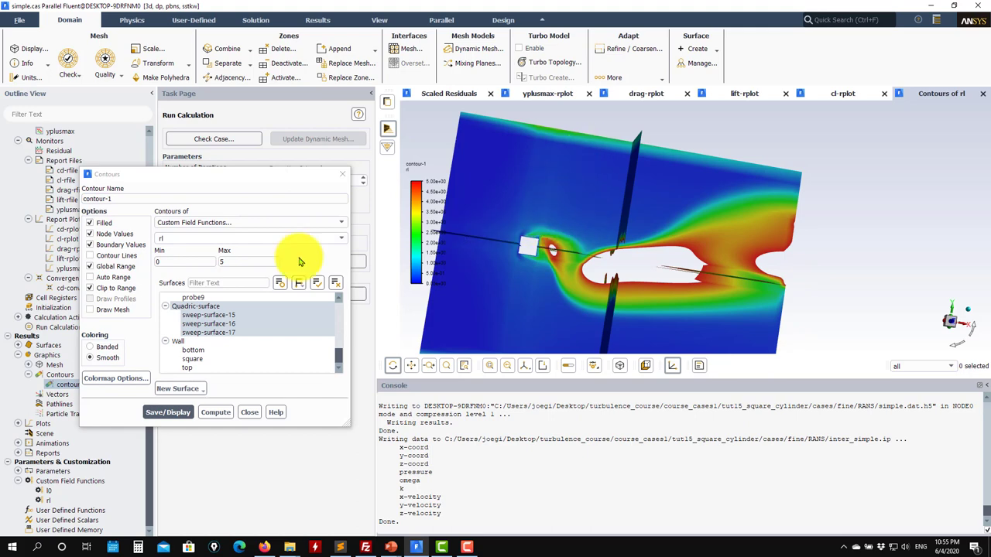
- Try to overlay the mesh on the rl contours using the preselected wall surfaces
click(118, 312)
click(323, 405)
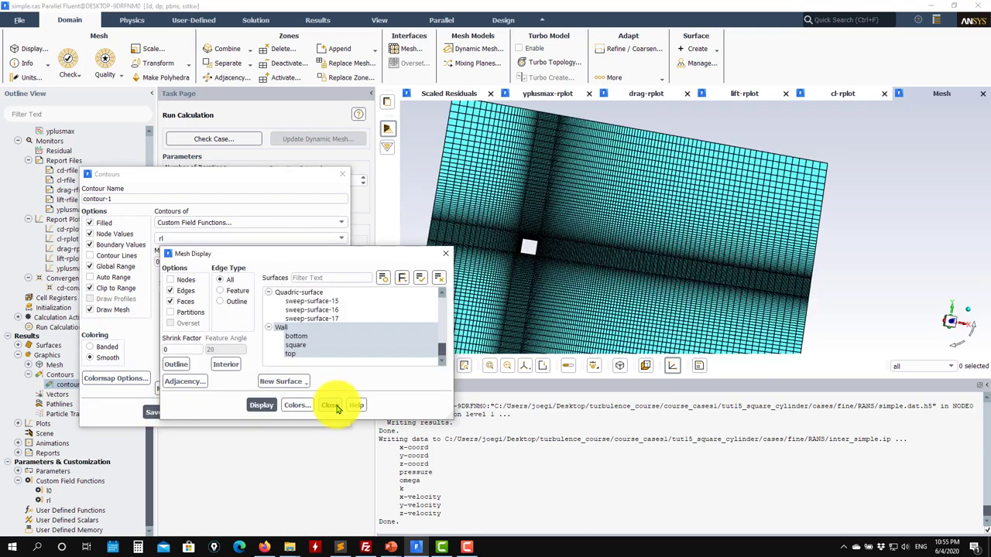
click(335, 405)
click(170, 413)
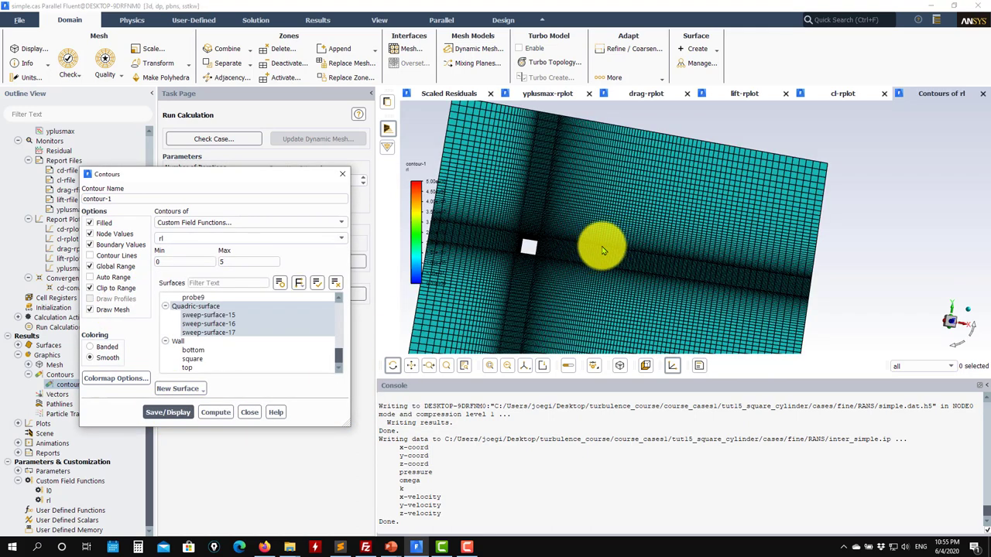
- Overlay only the mesh of the three quadric sweep surfaces on the rl contours and inspect the cells in the wake
click(117, 310)
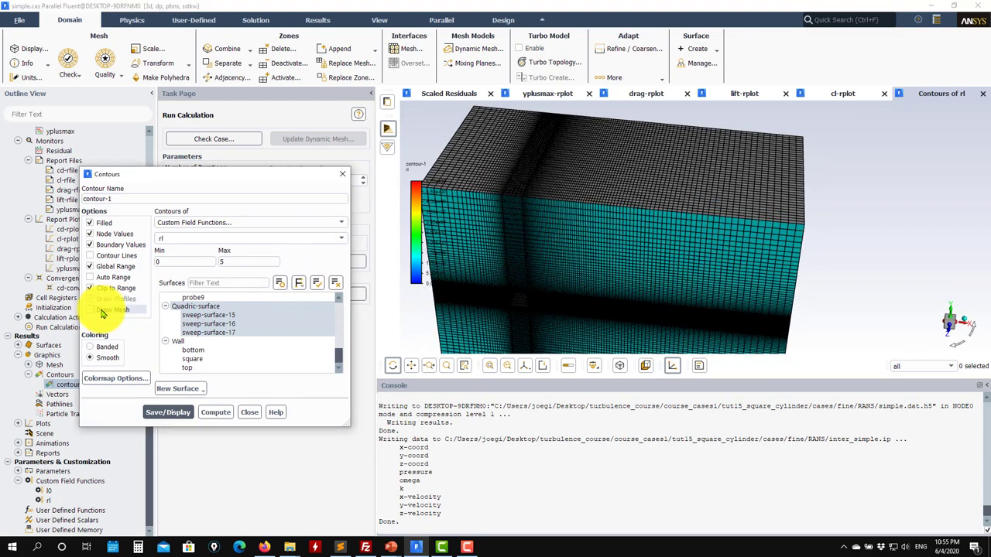
click(419, 277)
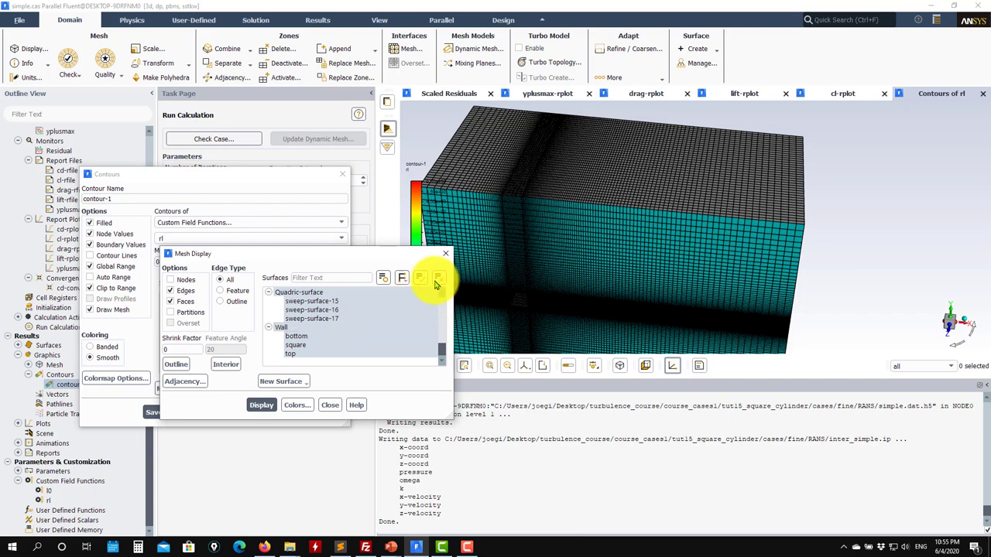
click(299, 292)
click(261, 405)
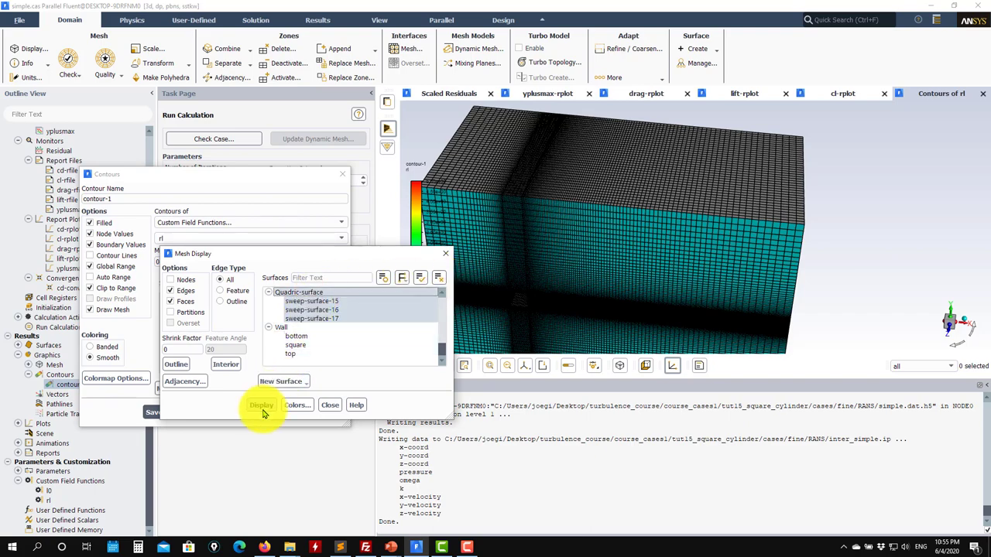
click(330, 405)
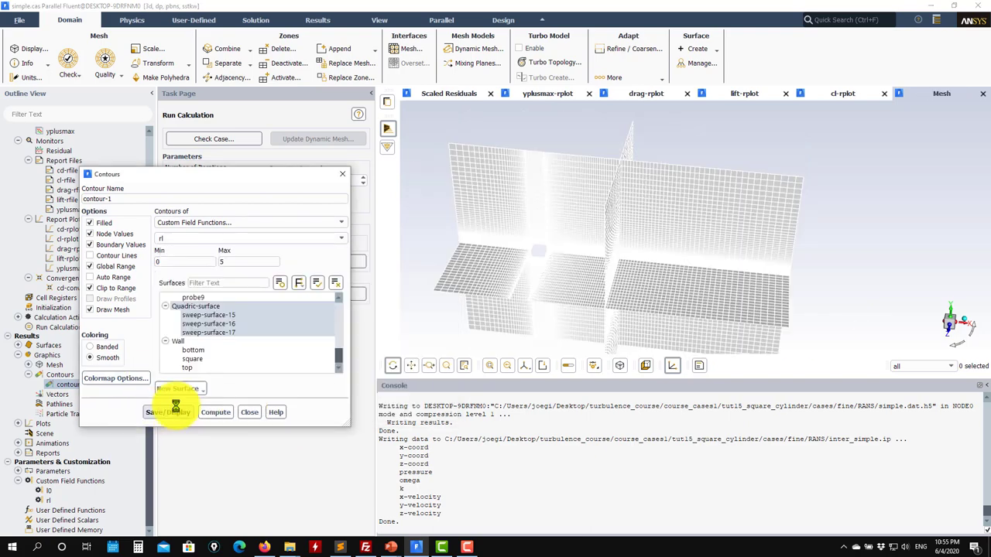
click(168, 411)
scroll(619, 255, up, 4)
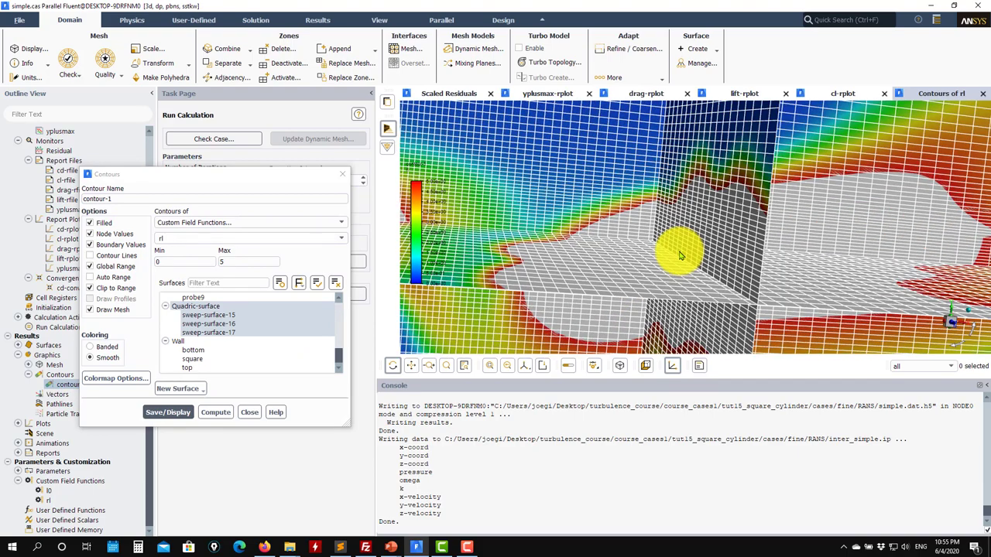
drag(865, 192, 674, 206)
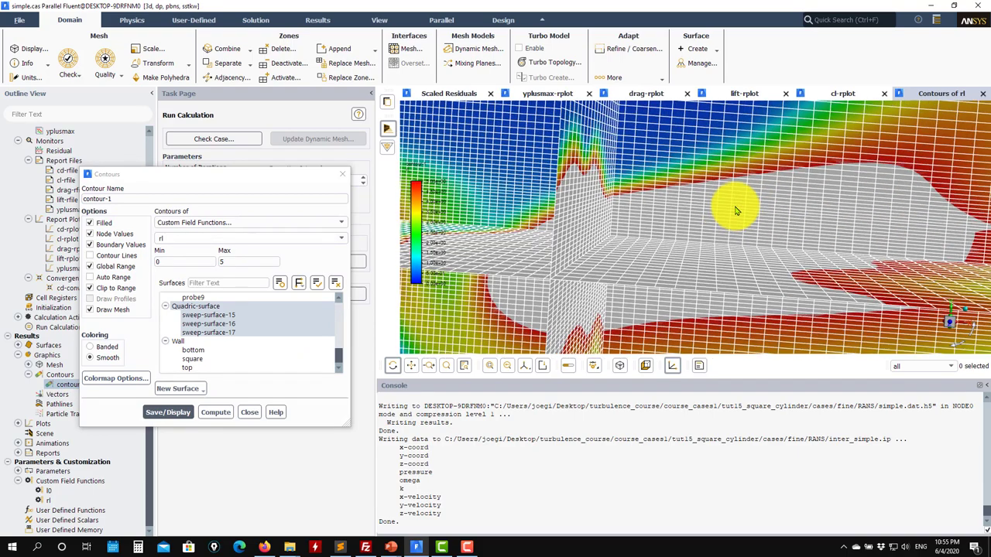
mouse_move(800, 210)
mouse_down()
mouse_move(792, 212)
mouse_move(813, 205)
mouse_up()
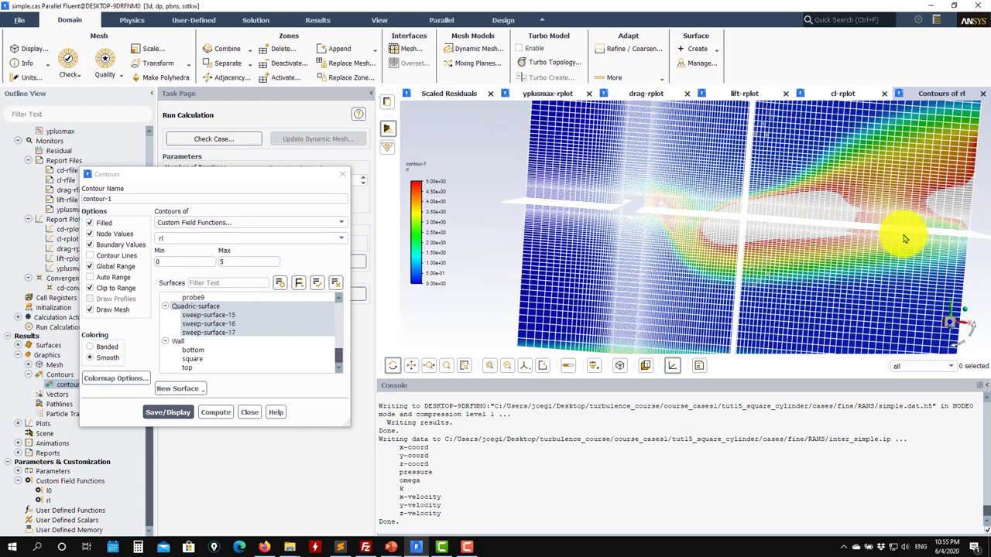
mouse_move(802, 177)
mouse_down()
mouse_move(789, 166)
mouse_move(810, 165)
mouse_move(788, 180)
mouse_up()
drag(751, 210, 614, 239)
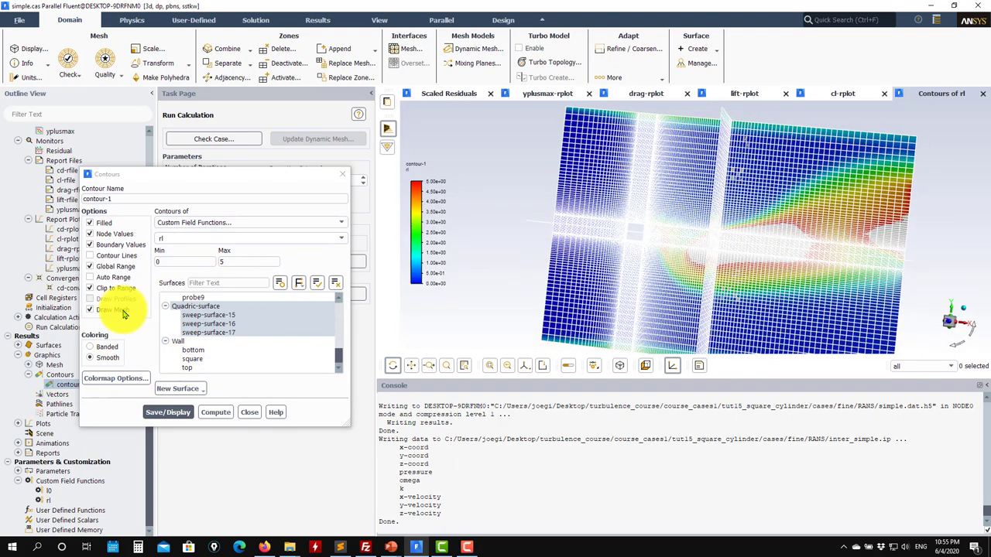
- Remove the mesh overlay from contour-1 and redisplay the rl contours
click(90, 309)
click(168, 410)
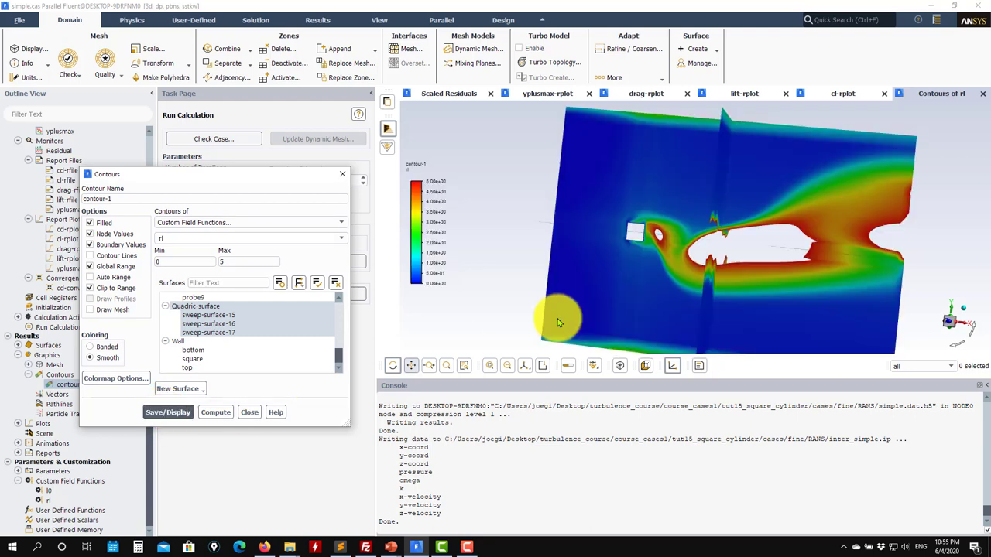
drag(667, 265, 633, 252)
click(252, 408)
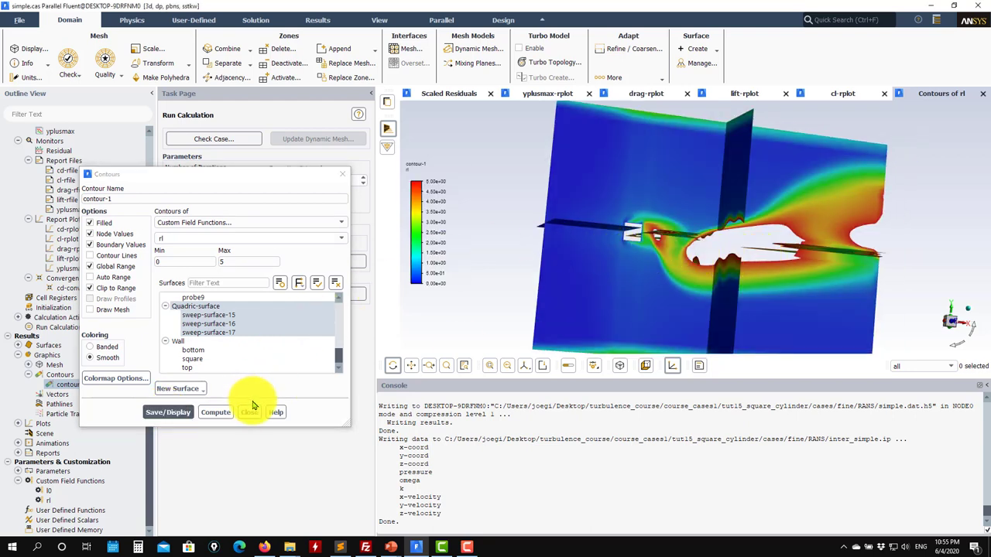
- Display contour-1 of static pressure with the automatic range enabled, inspect the field around the cylinder, and close the contour settings
click(339, 222)
click(277, 254)
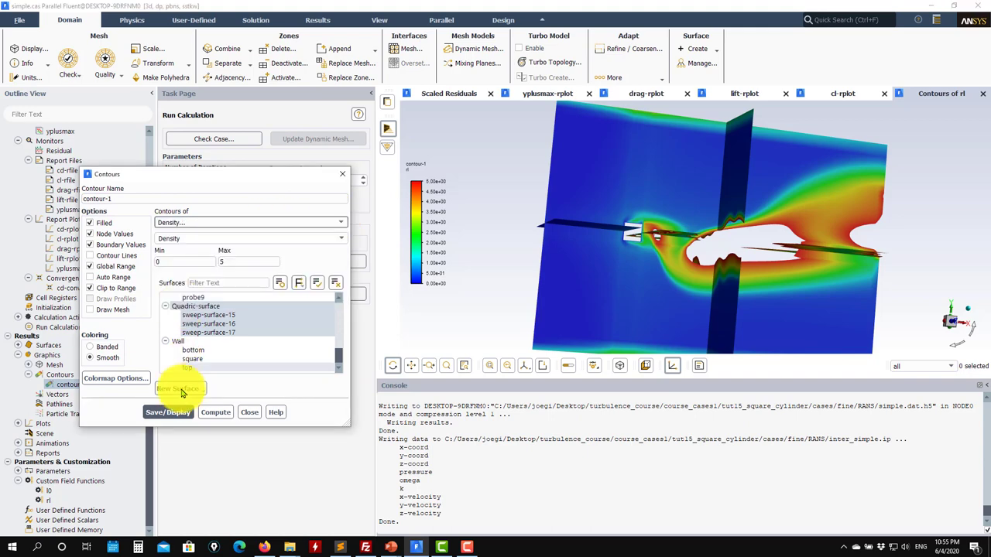
click(338, 223)
click(223, 239)
click(166, 412)
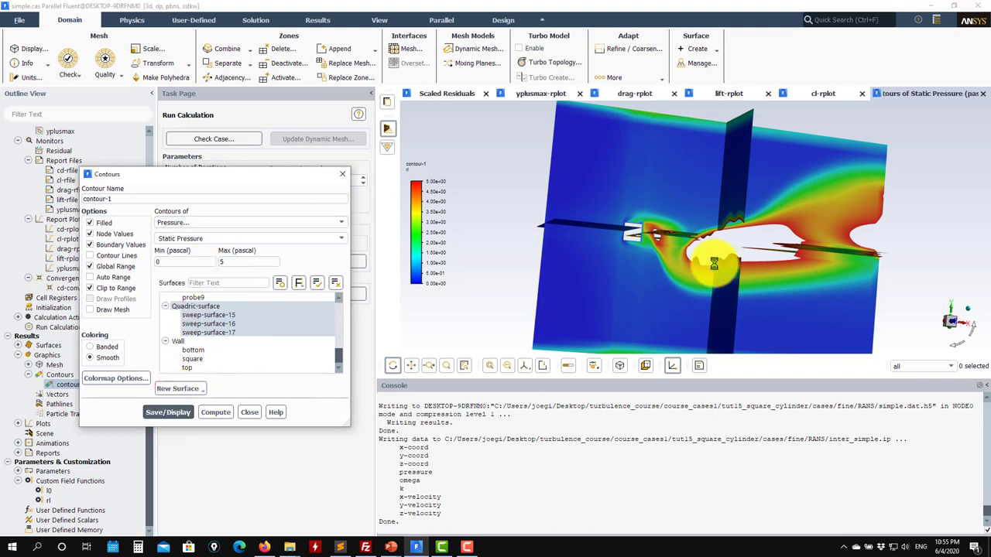
click(117, 278)
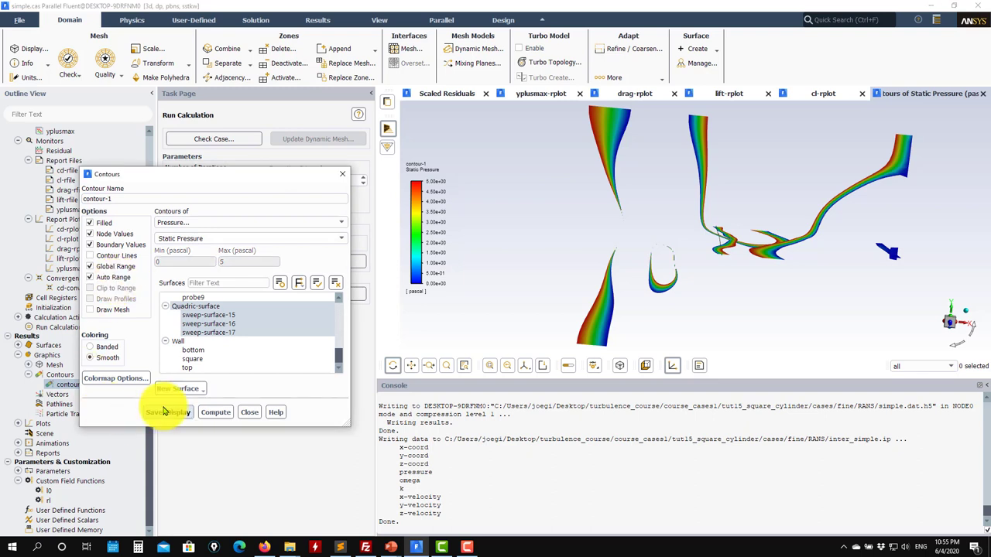
click(186, 412)
drag(635, 307, 664, 219)
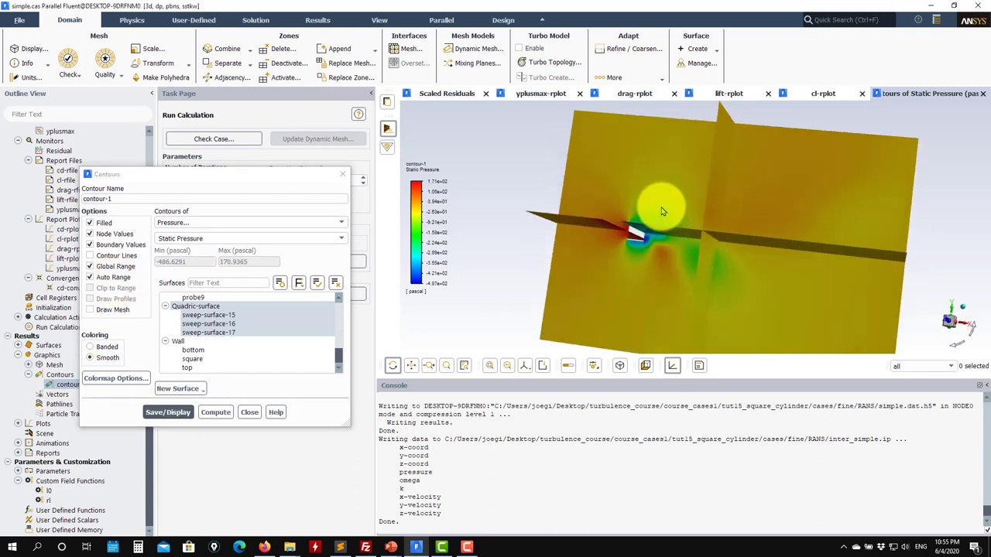
drag(681, 276, 737, 287)
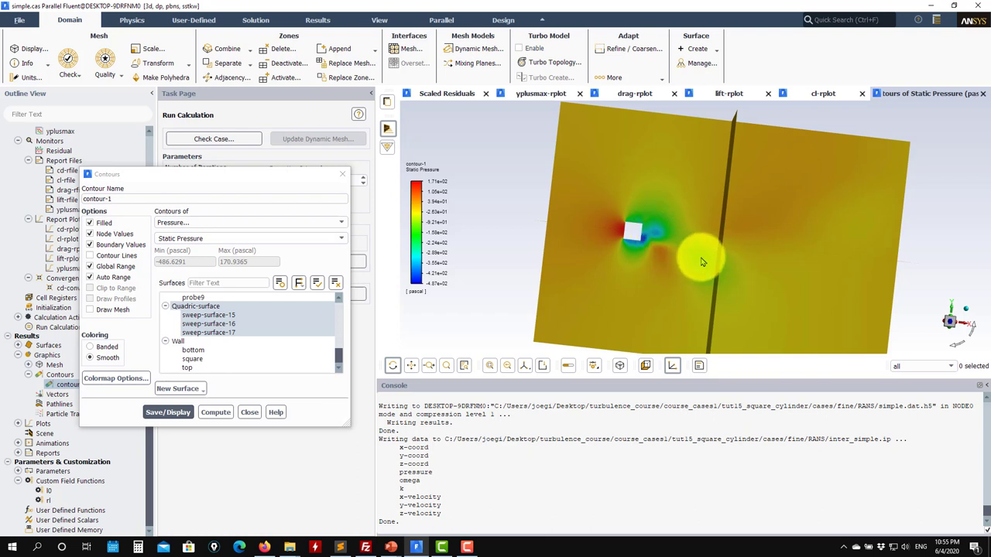
click(249, 412)
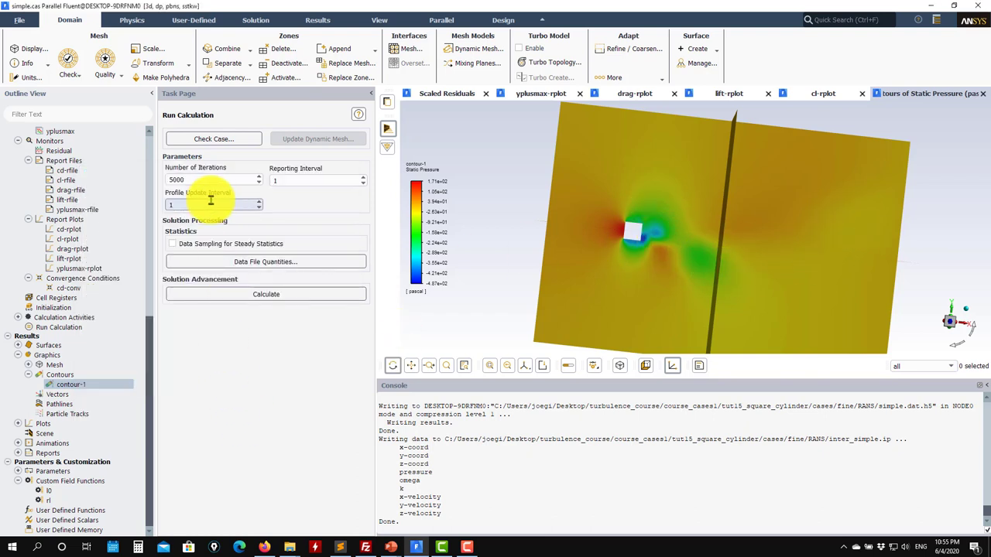
drag(727, 242, 386, 225)
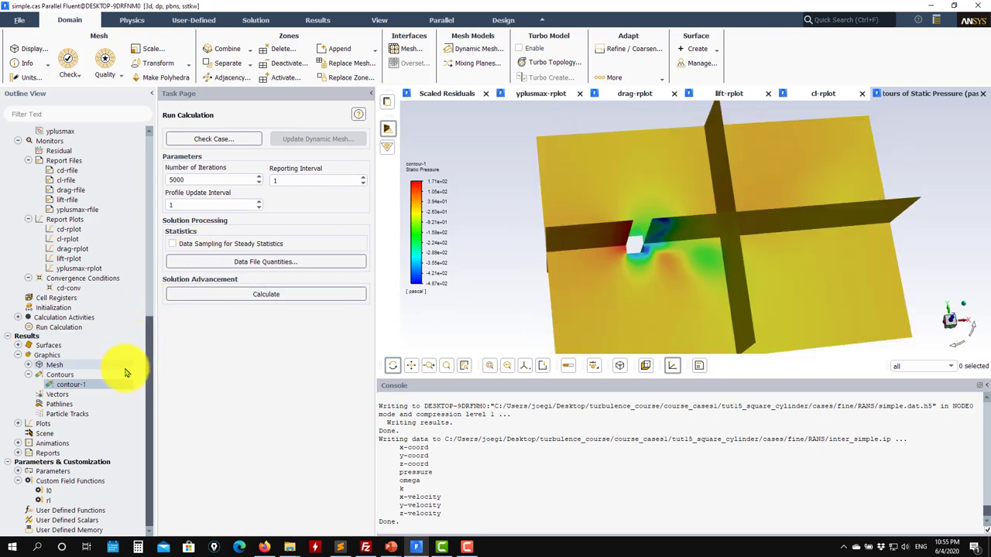
- Create an iso-surface of velocity Q Criterion at iso-value 0 from zone fluid-1
scroll(126, 373, up, 10)
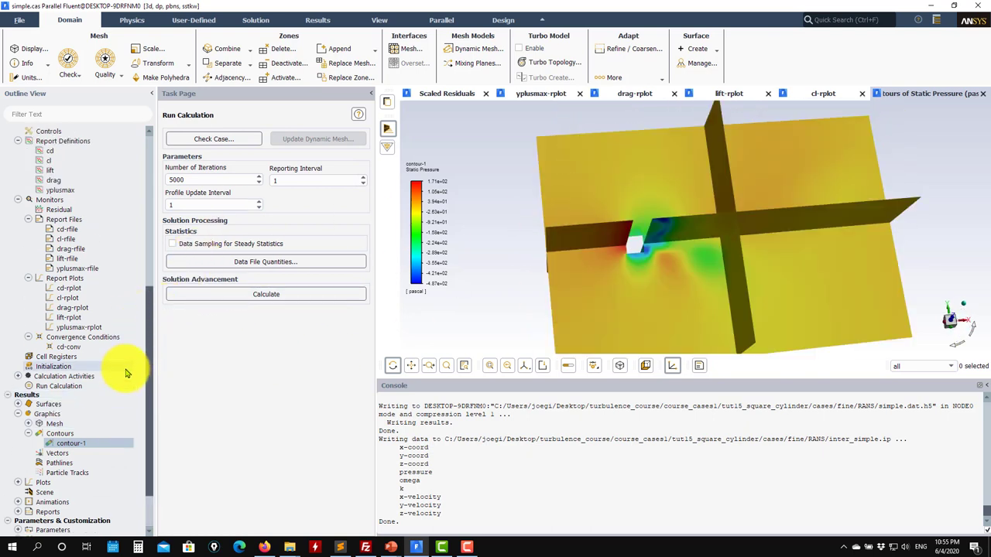
click(317, 22)
click(38, 50)
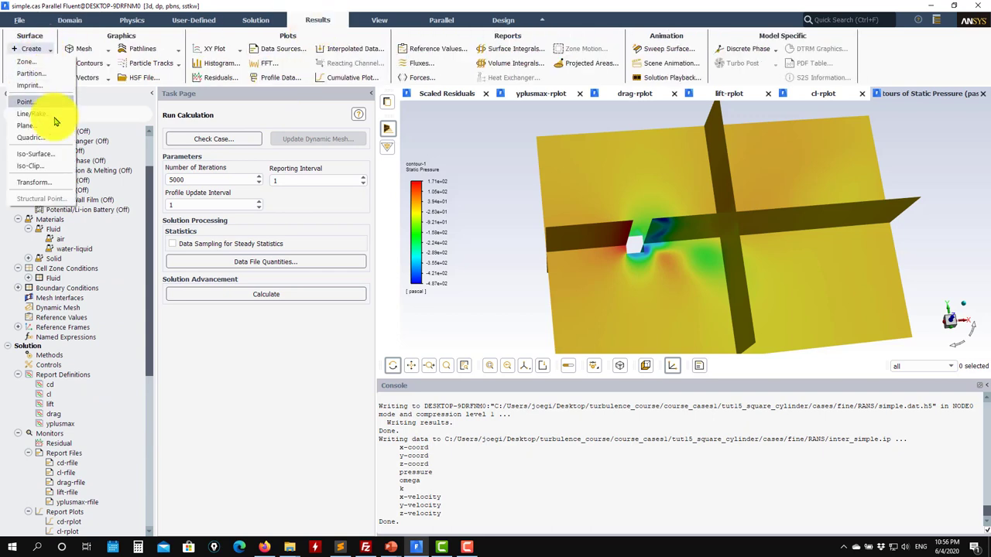
click(37, 155)
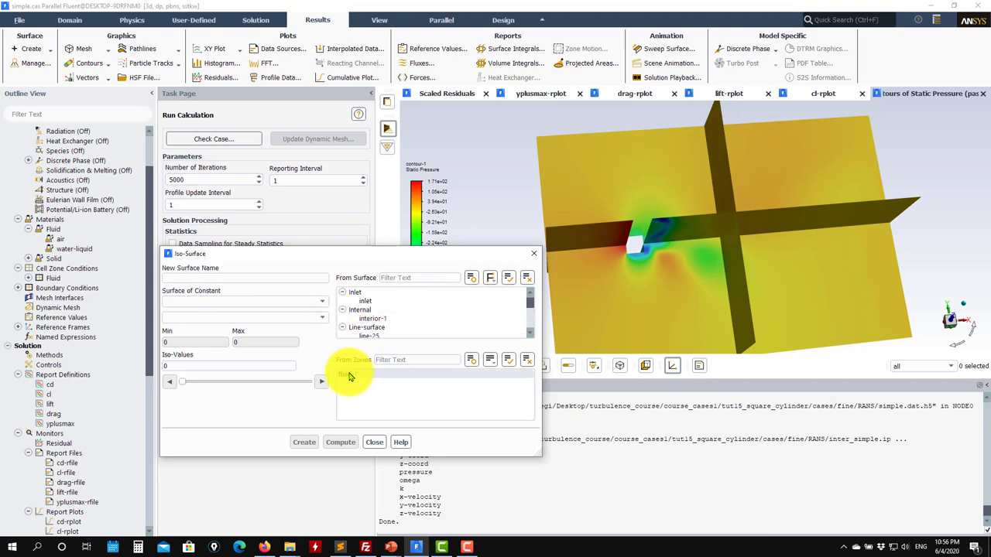
click(317, 305)
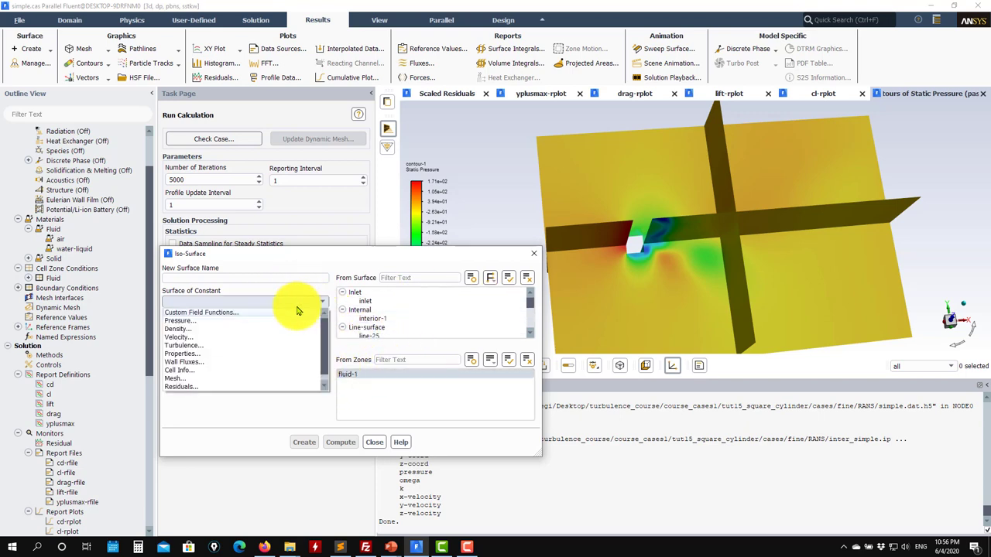
click(248, 332)
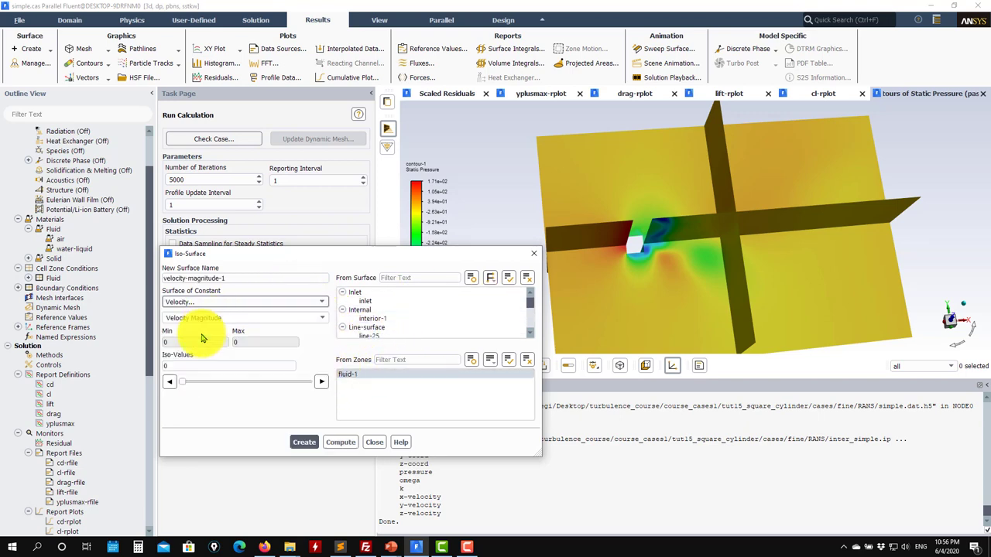
click(317, 321)
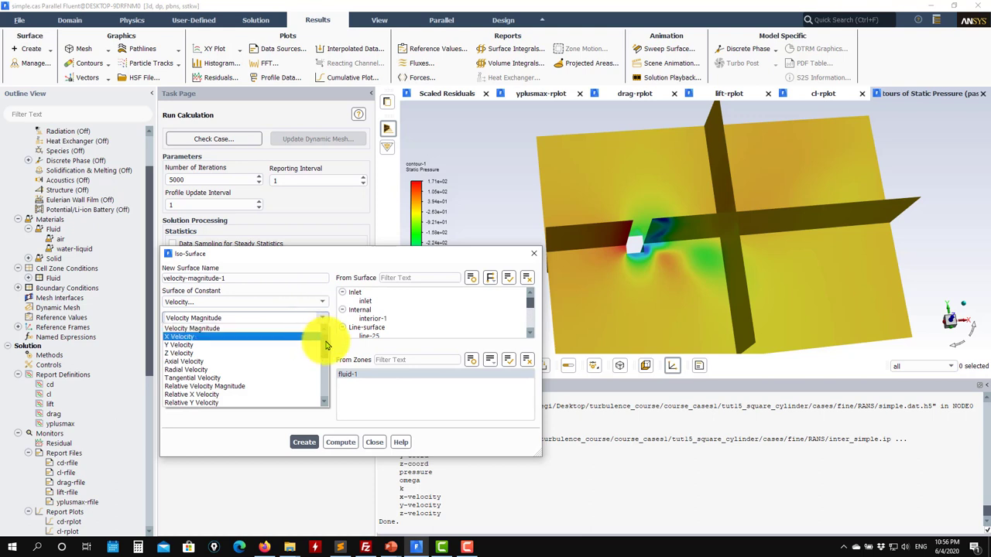
drag(326, 345, 331, 398)
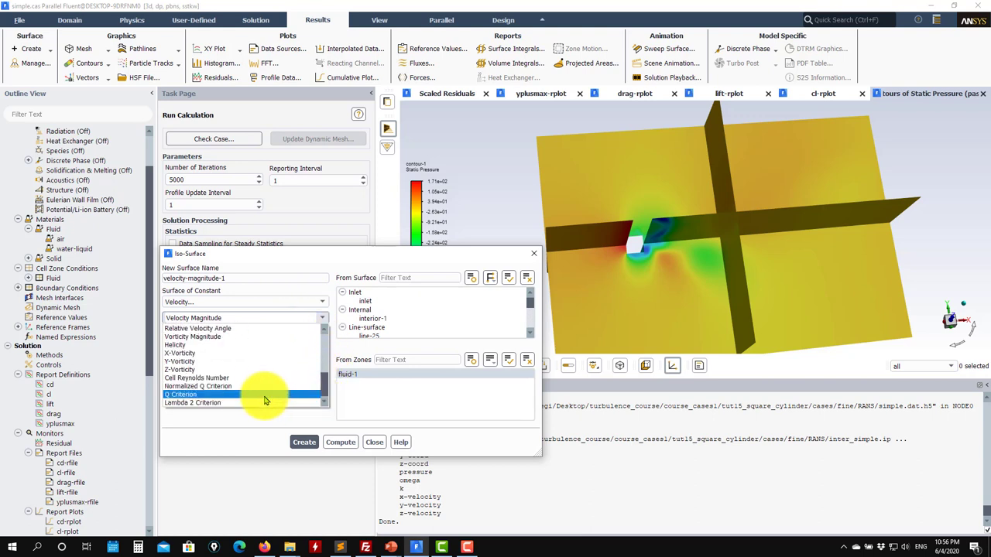
click(183, 397)
click(302, 441)
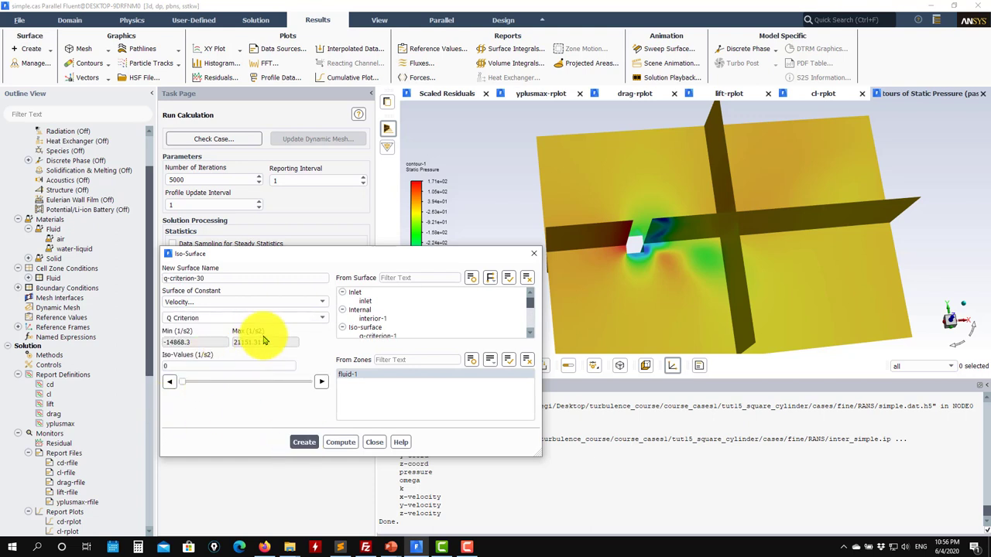
- Create another Q Criterion iso-surface from zone fluid-1 at iso-value 100 and close the iso-surface settings
double_click(209, 366)
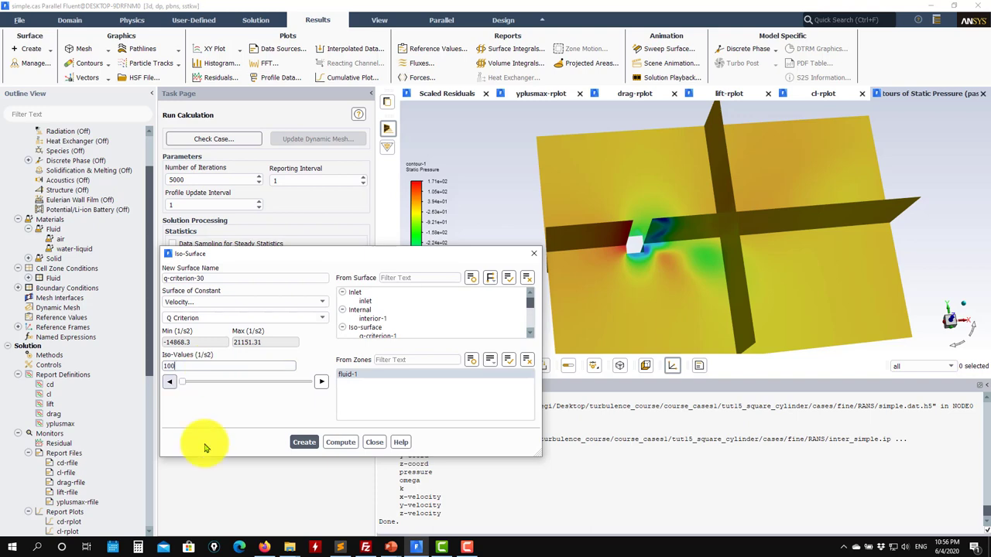
click(305, 442)
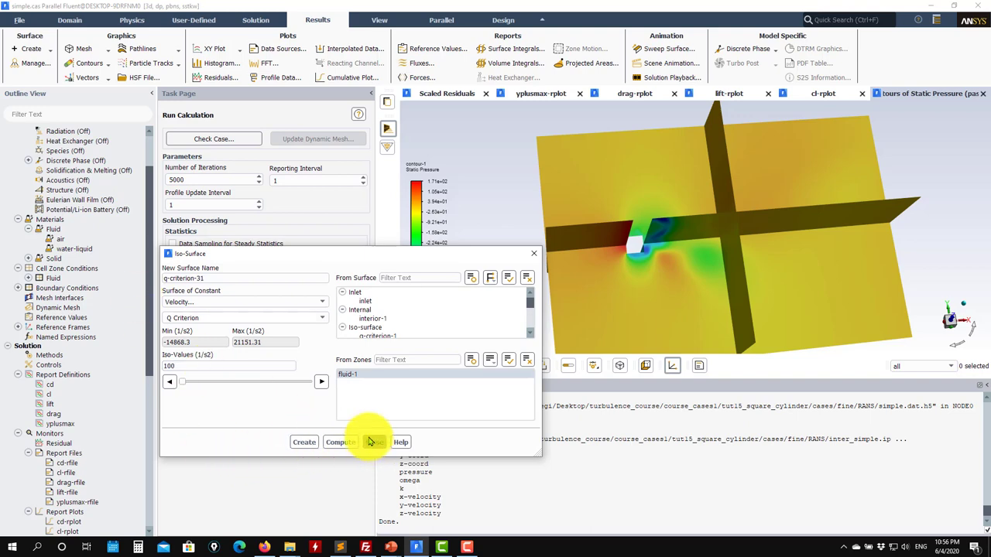
click(374, 445)
- Add contour-2 of static pressure on the q-criterion-30 iso-surface, display it, and rotate the view to inspect the wake structures
scroll(116, 341, down, 10)
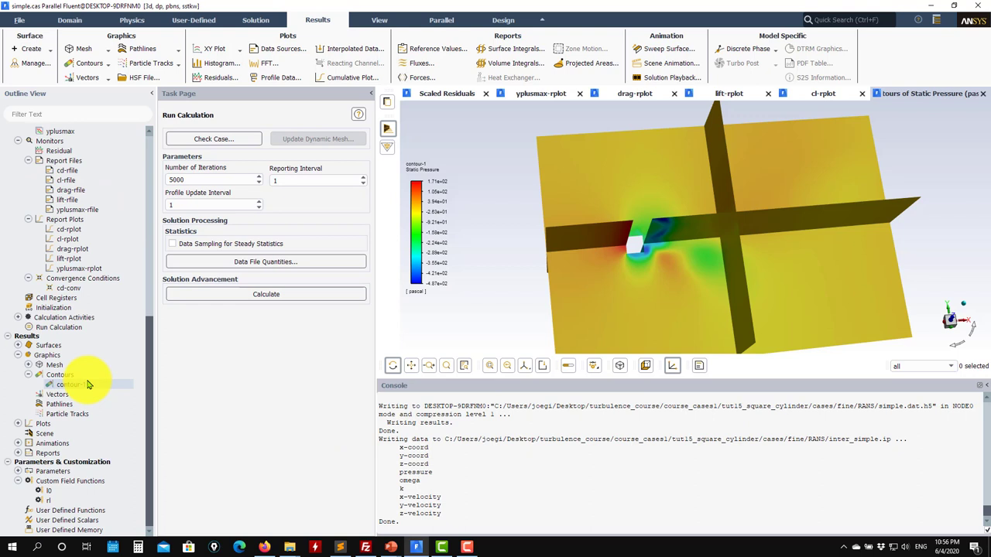
double_click(31, 347)
double_click(33, 349)
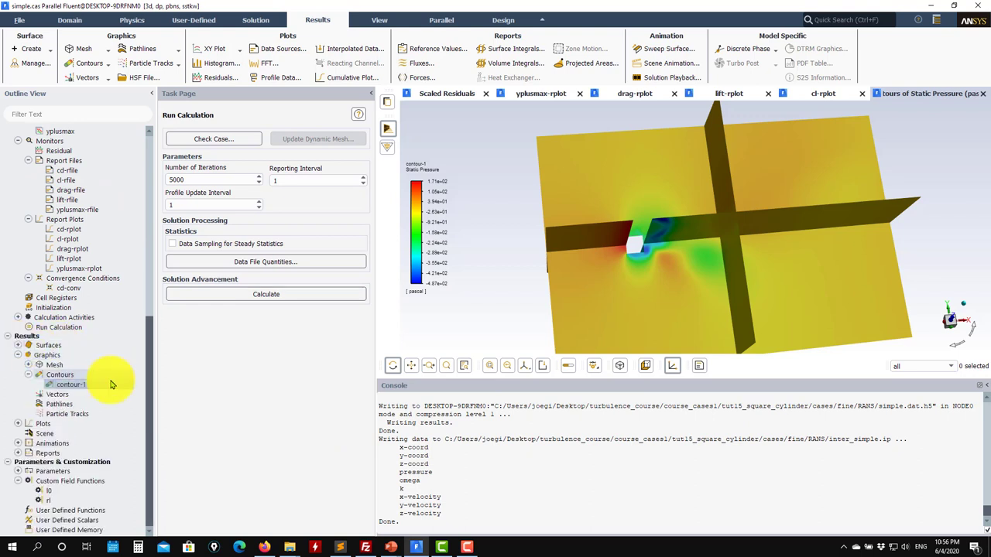
double_click(62, 377)
scroll(263, 331, up, 5)
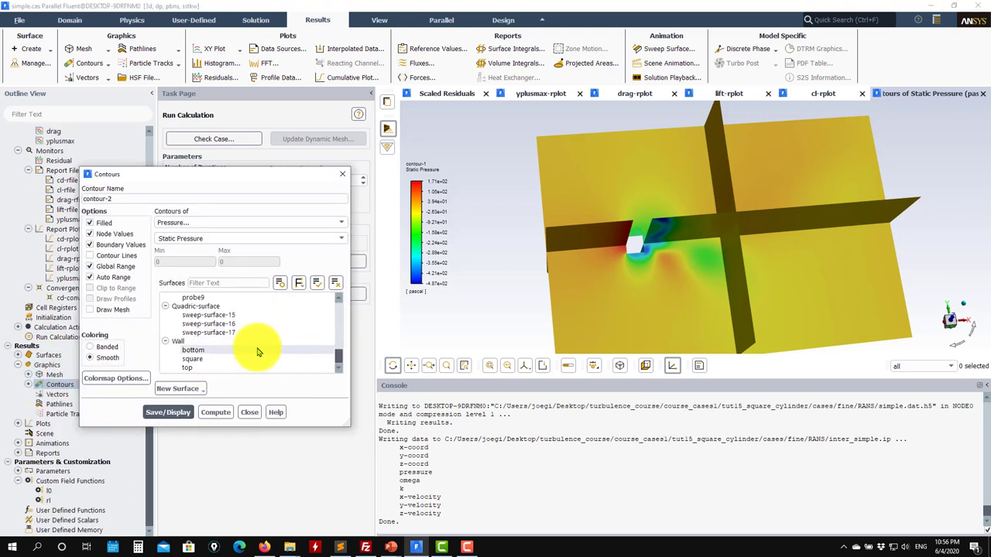
scroll(232, 329, up, 4)
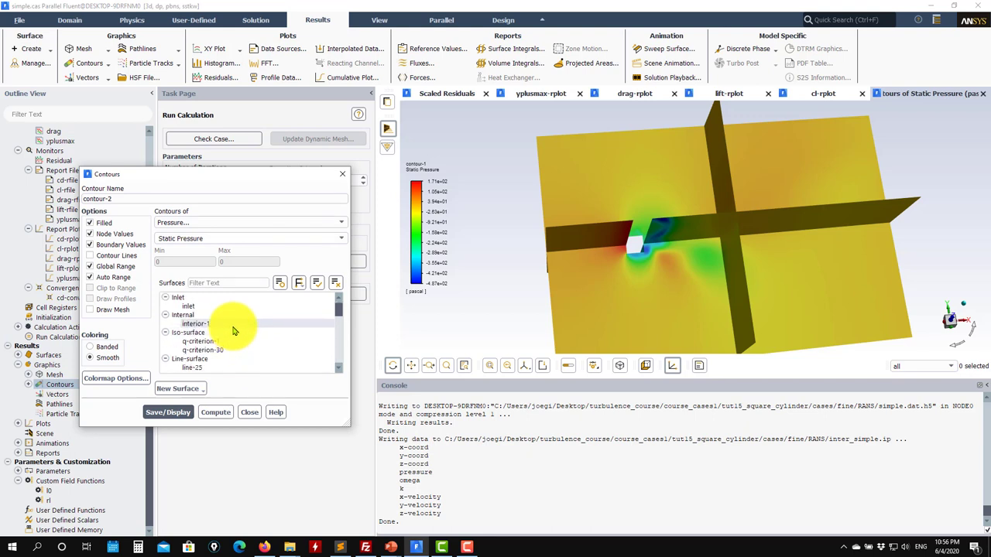
click(226, 355)
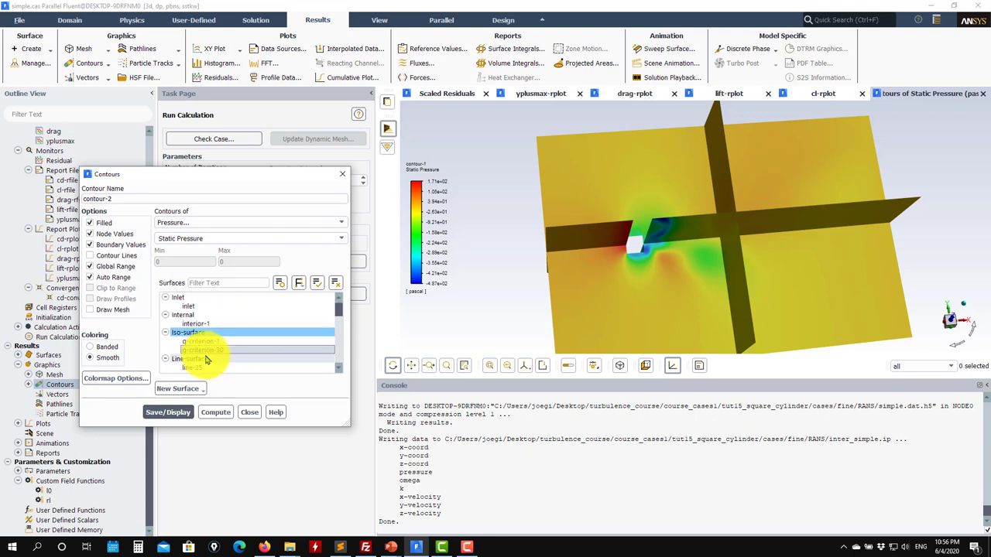
click(167, 412)
drag(601, 300, 786, 210)
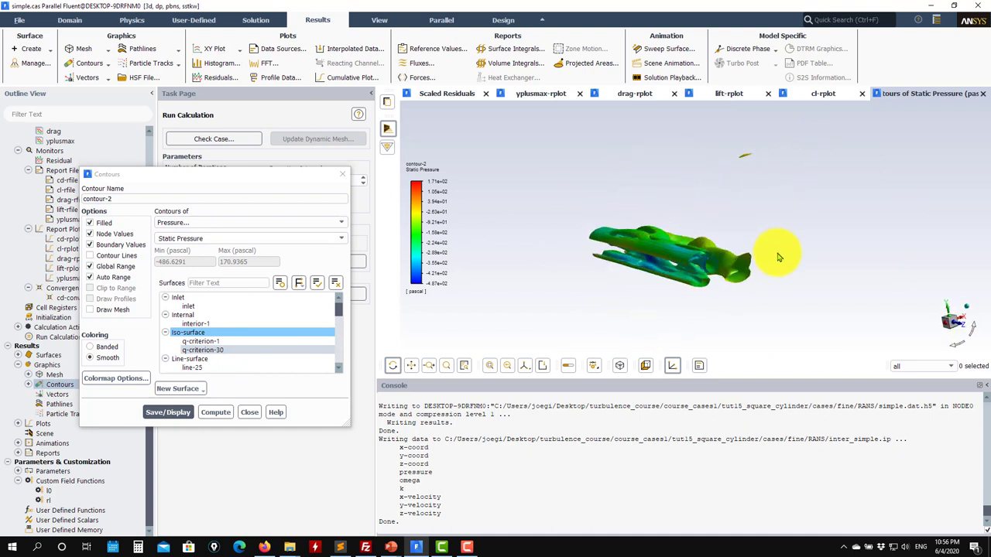
- Set the iso-value of the q-criterion-30 surface to 10, redisplay contour-2, and inspect the wake from another angle
click(251, 405)
drag(184, 179, 297, 245)
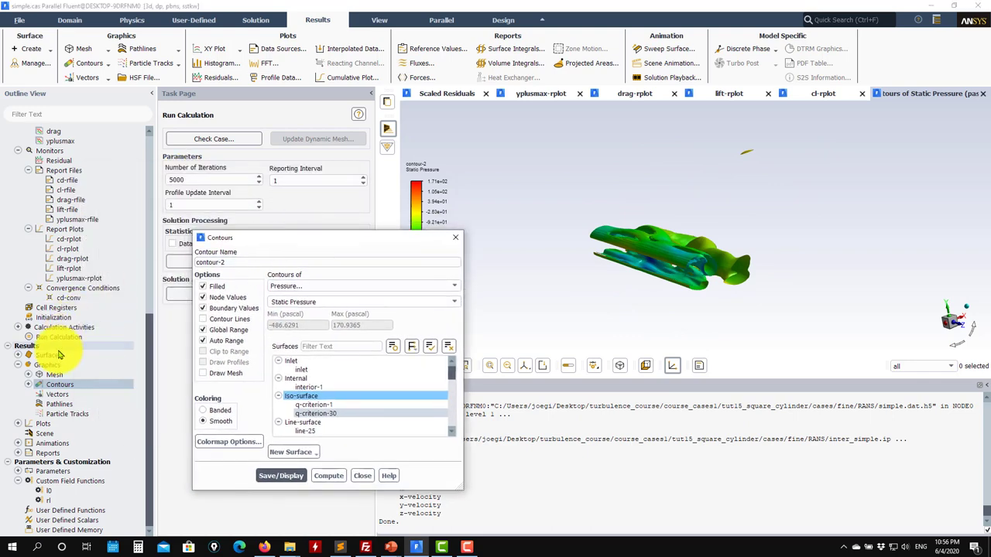
click(17, 355)
scroll(76, 385, down, 7)
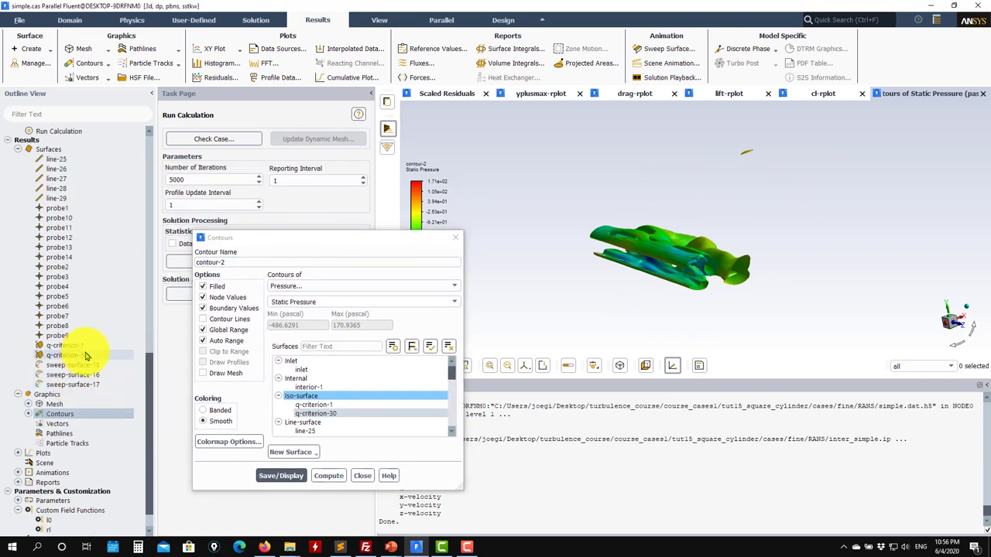
double_click(74, 355)
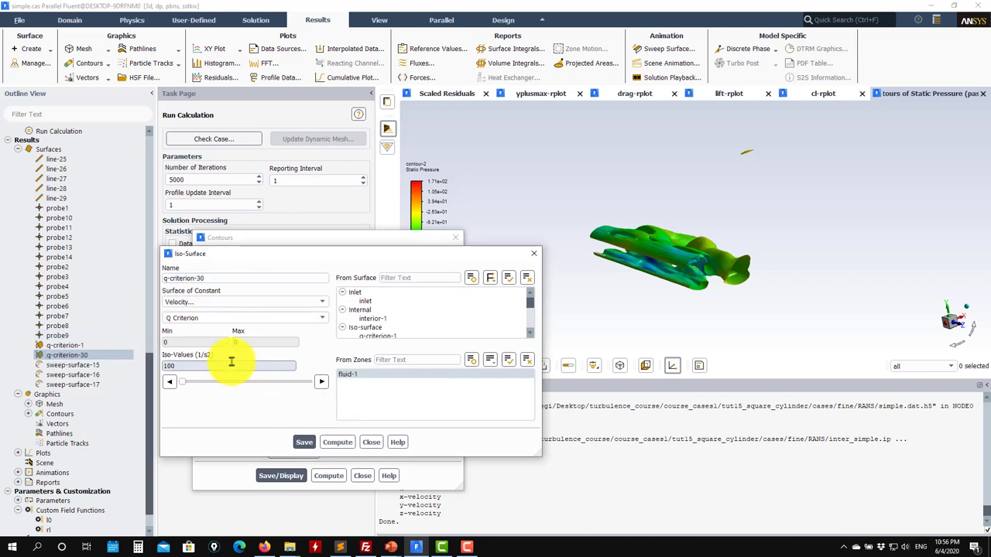
drag(230, 362, 120, 348)
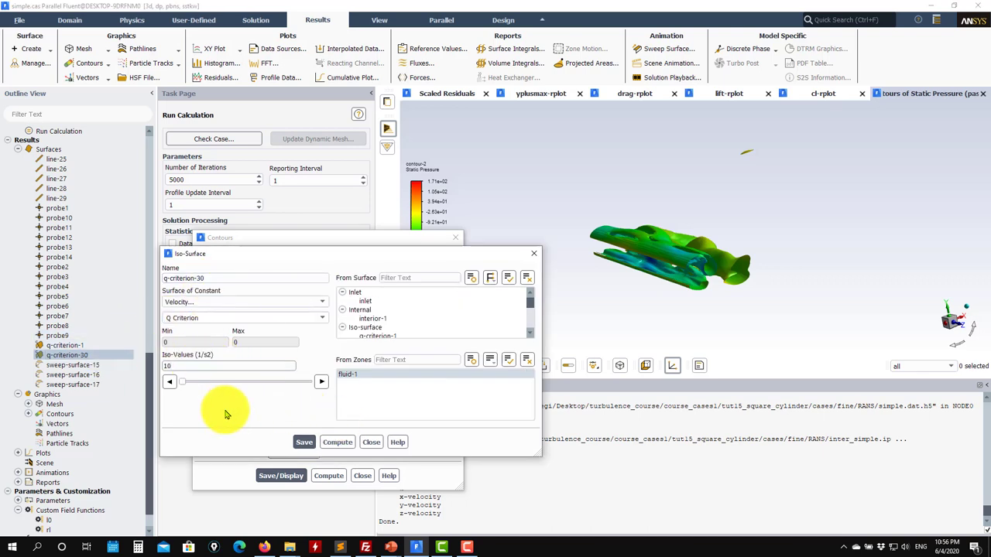
click(337, 442)
click(371, 442)
click(288, 468)
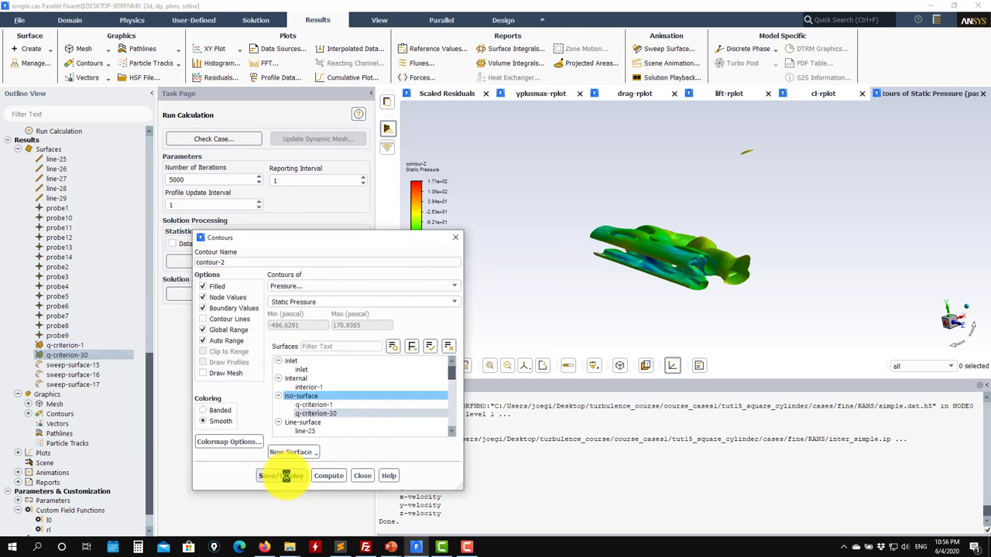
drag(787, 328, 608, 215)
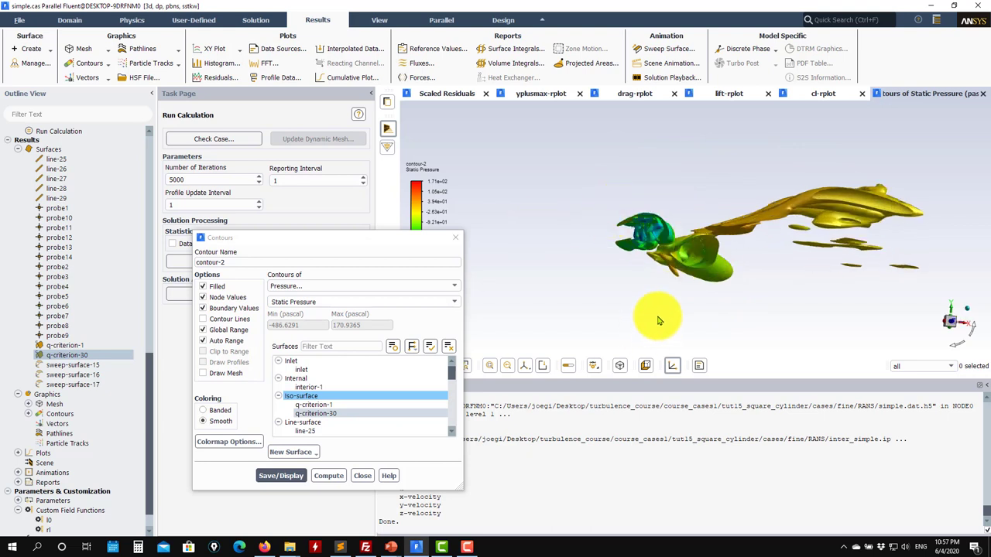
- Switch to PowerPoint to compare the fine-mesh DNS, LES, DES and URANS animations, then return to Fluent and close the contour settings
mouse_move(393, 548)
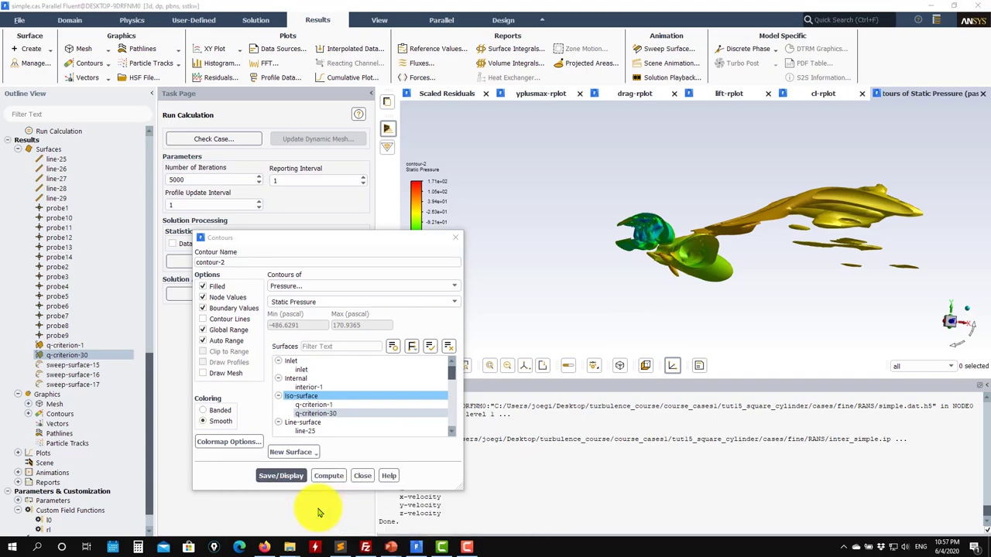
click(310, 507)
click(876, 529)
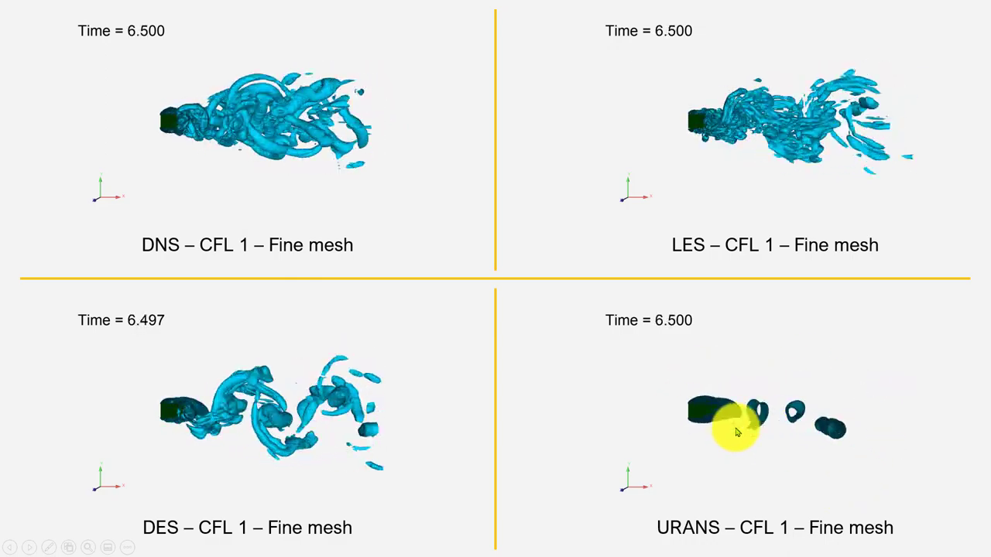
key(Escape)
click(939, 9)
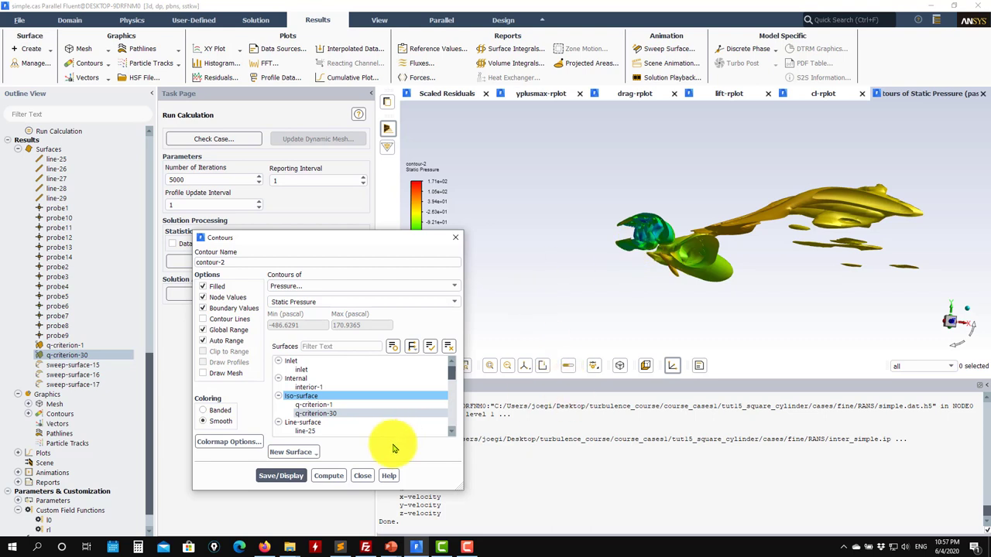
click(364, 476)
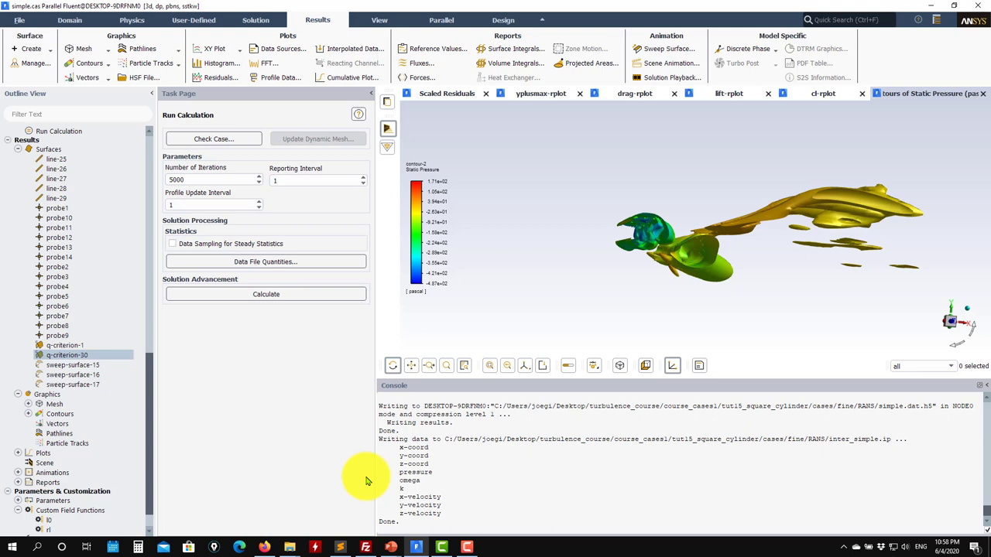
- Set the pressure-velocity coupling scheme to Coupled and run the calculation with 5000 iterations
scroll(31, 322, up, 6)
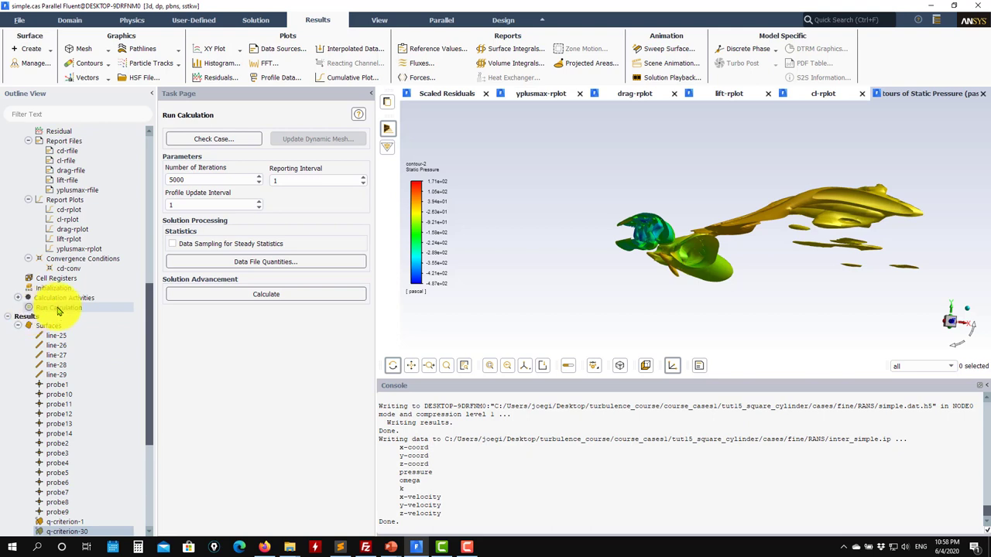
scroll(71, 259, up, 3)
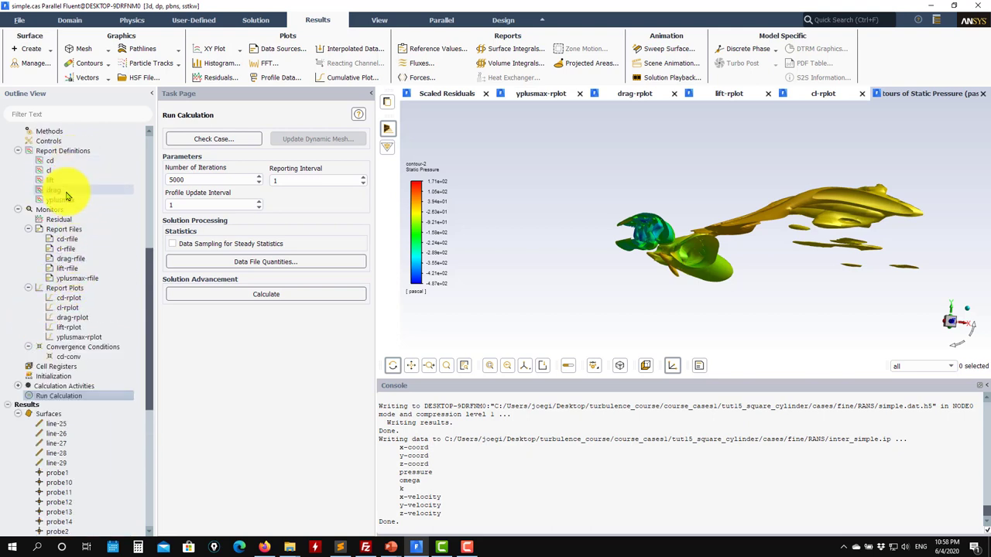
scroll(58, 255, up, 4)
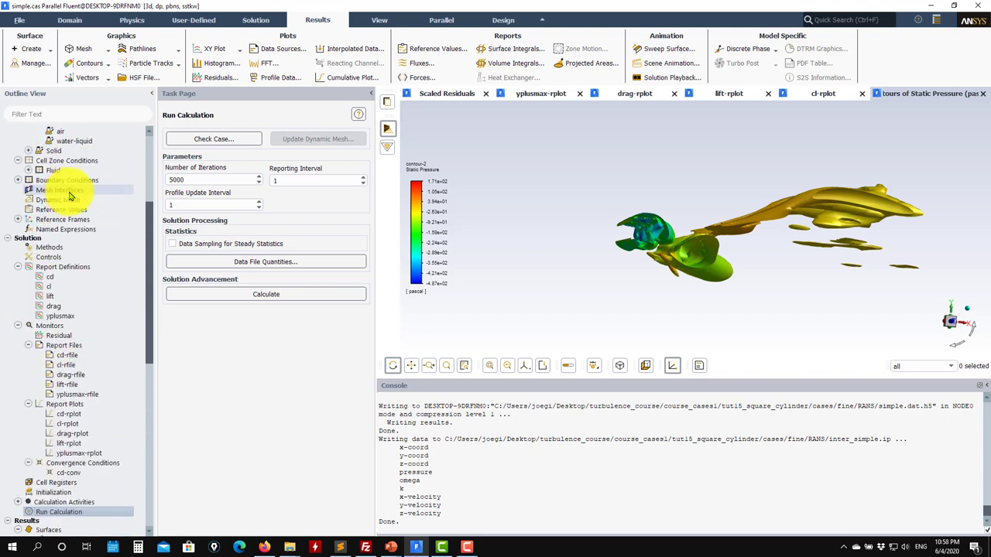
double_click(53, 248)
click(353, 154)
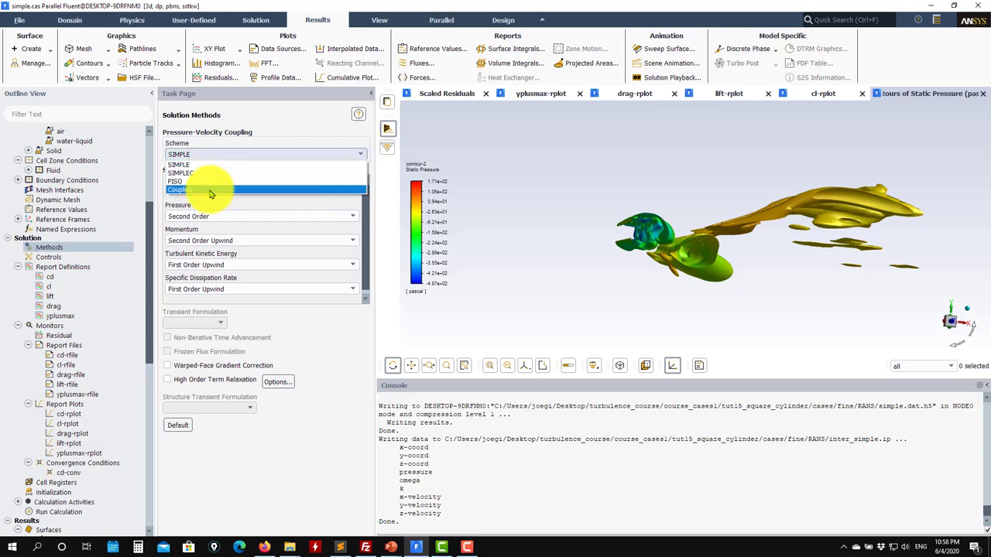
click(186, 190)
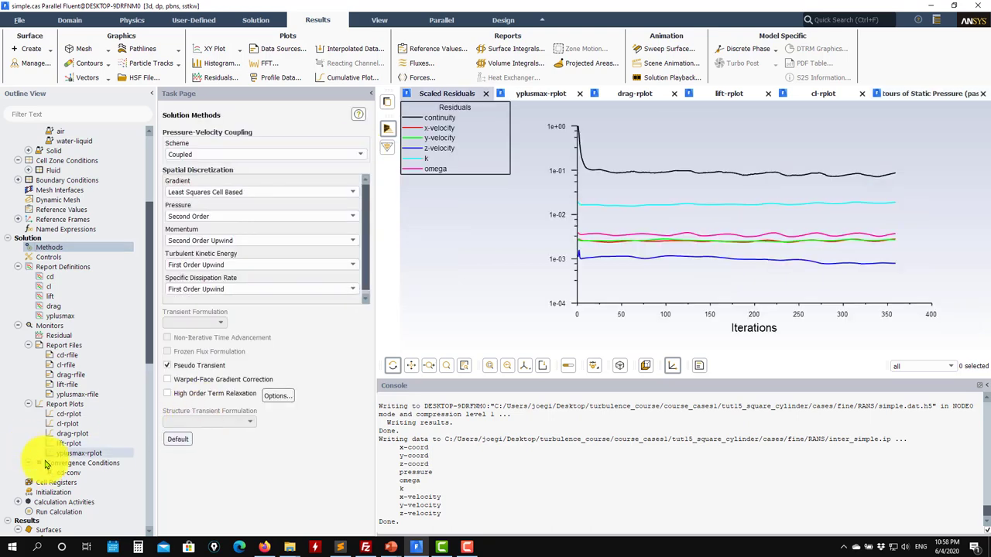
double_click(56, 512)
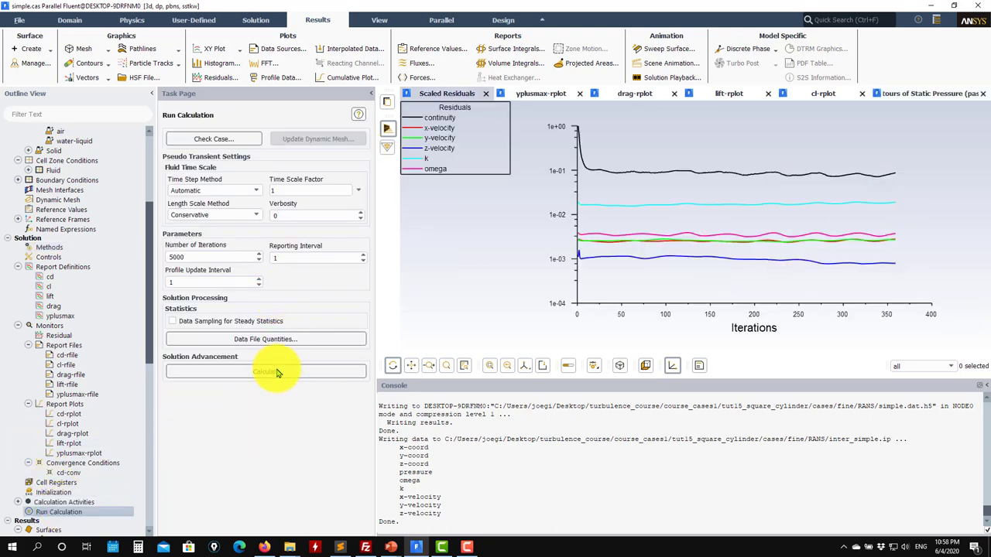
click(283, 374)
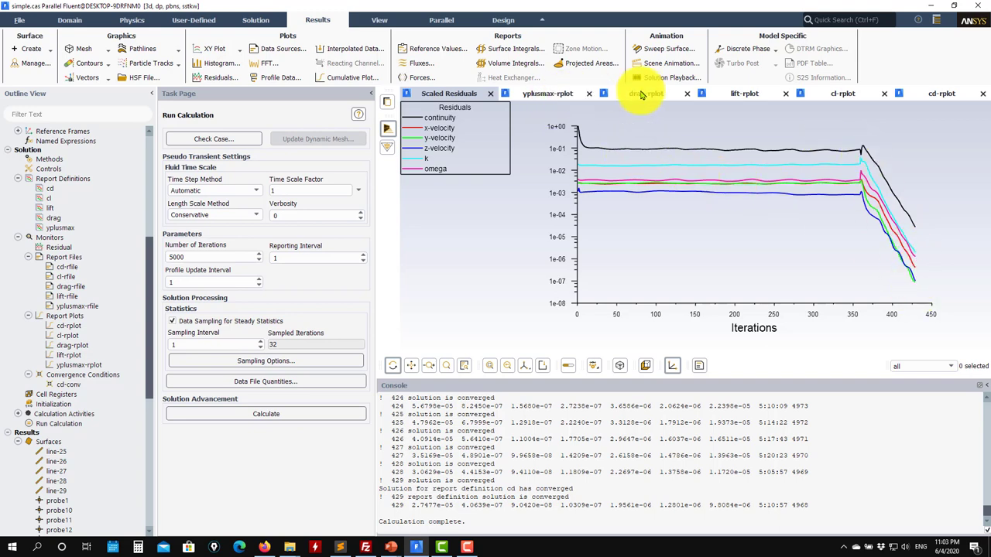
- Examine the lift and cl report plots for the behavior after the change to the Coupled scheme
click(822, 97)
click(741, 94)
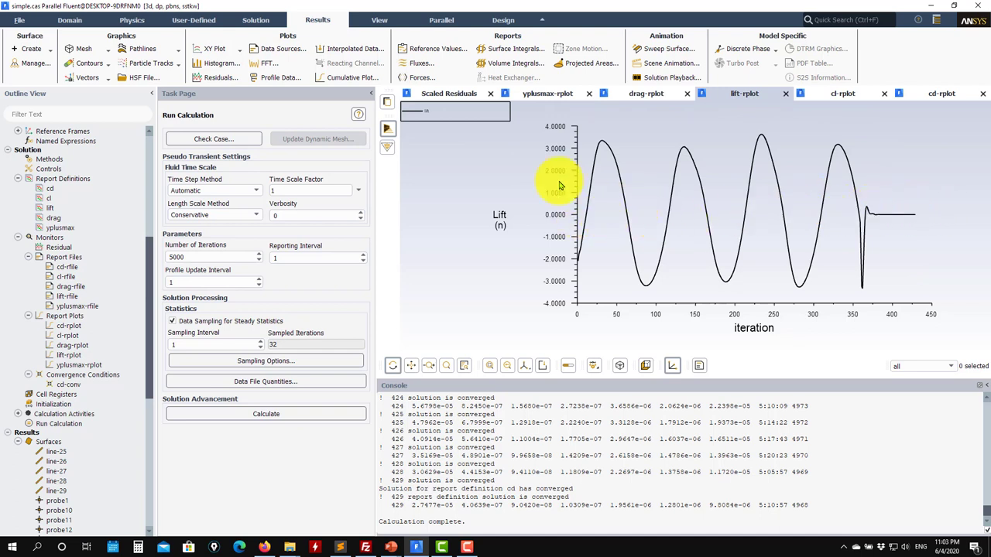
click(823, 92)
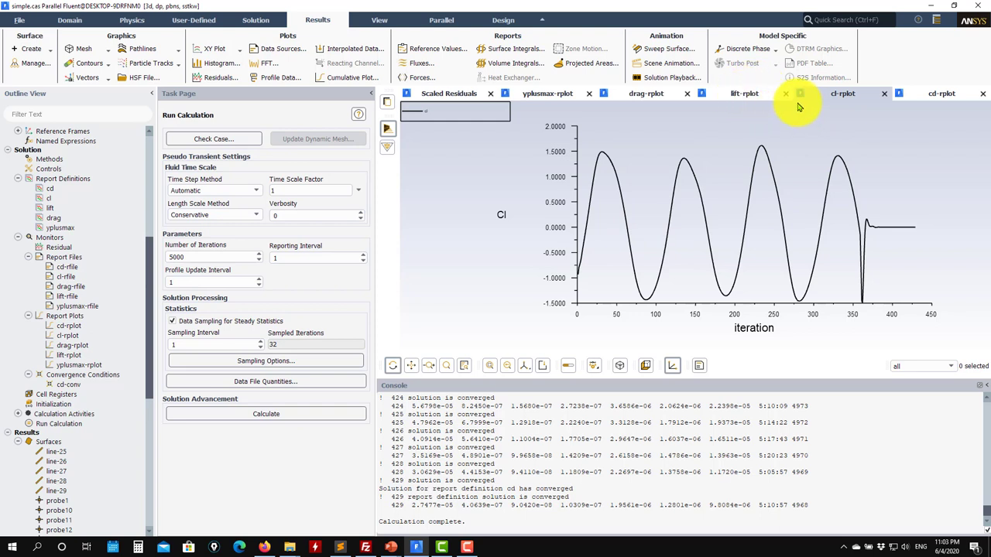
- Examine the cd report plot and display the static pressure contours of contour-1 for the Coupled solution
click(926, 93)
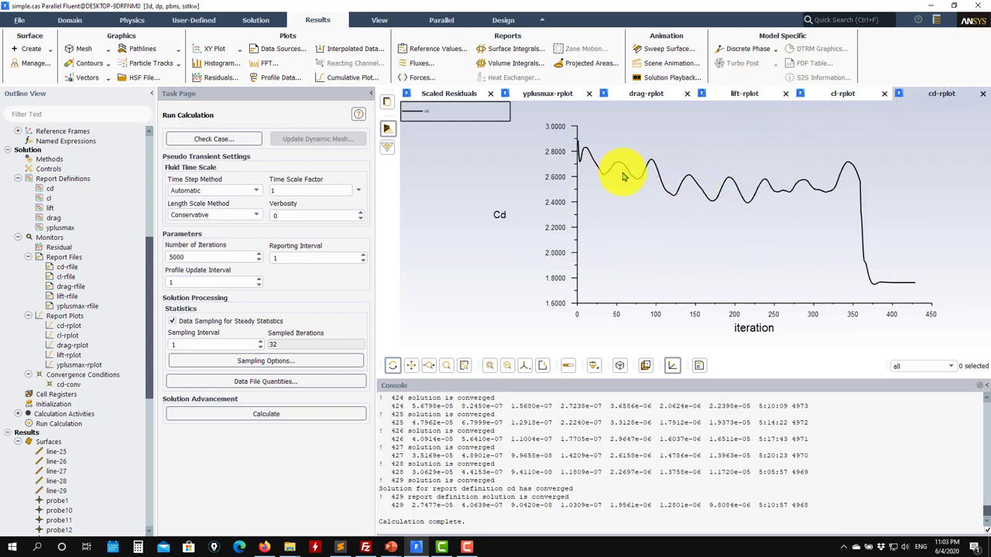
scroll(104, 376, down, 9)
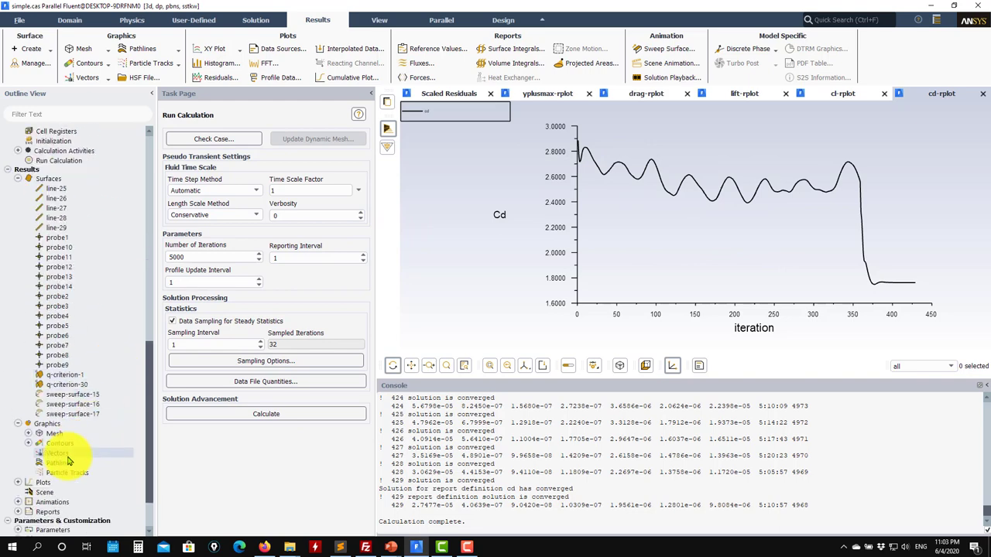
click(29, 443)
click(72, 463)
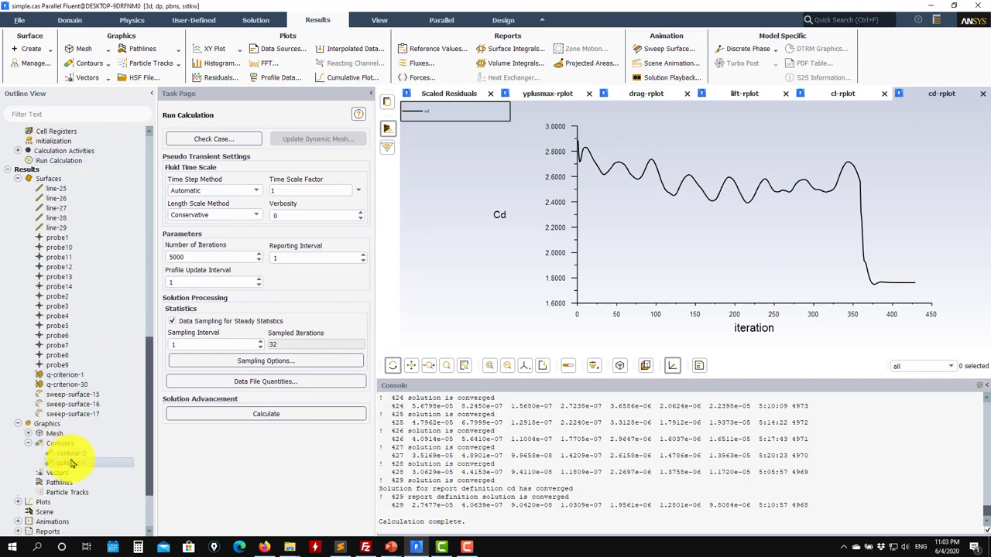
double_click(72, 463)
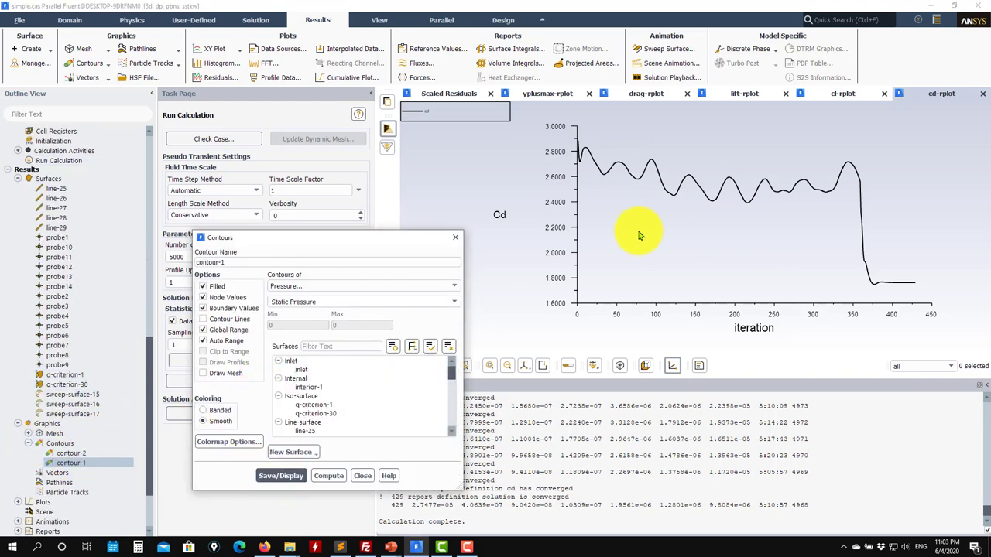
click(281, 476)
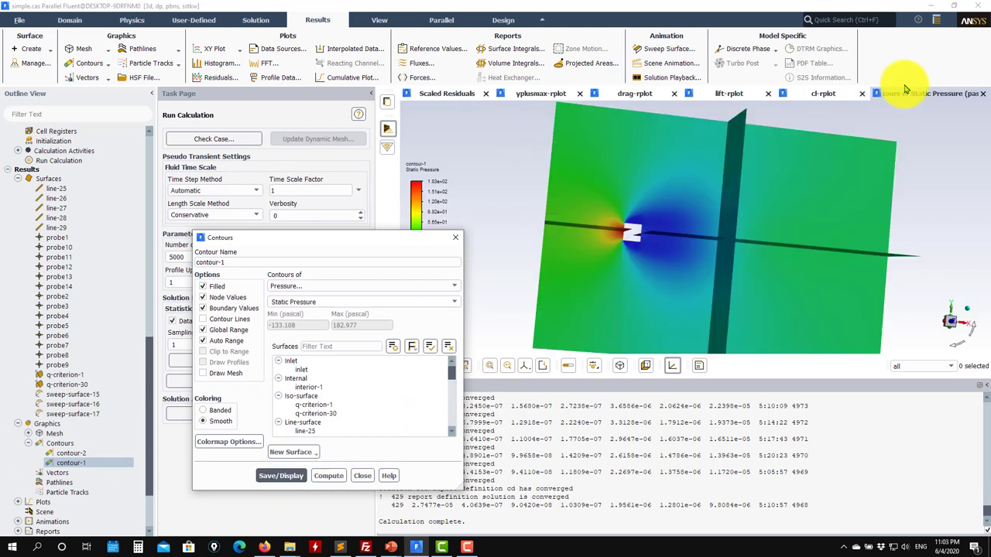
- Switch contour-1 to the custom field functions, displaying the l0 field first and the rl field second
click(447, 286)
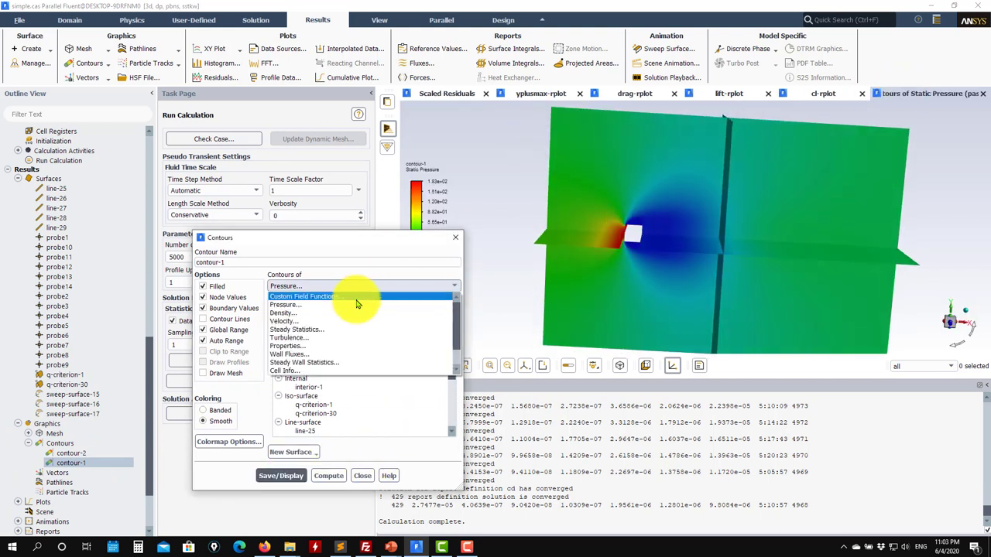
click(357, 299)
click(281, 475)
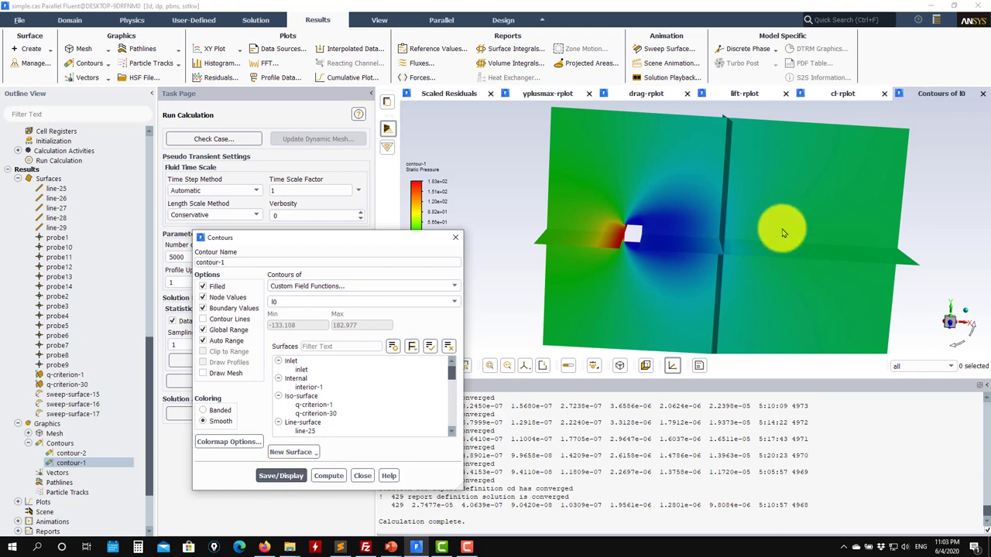
click(454, 302)
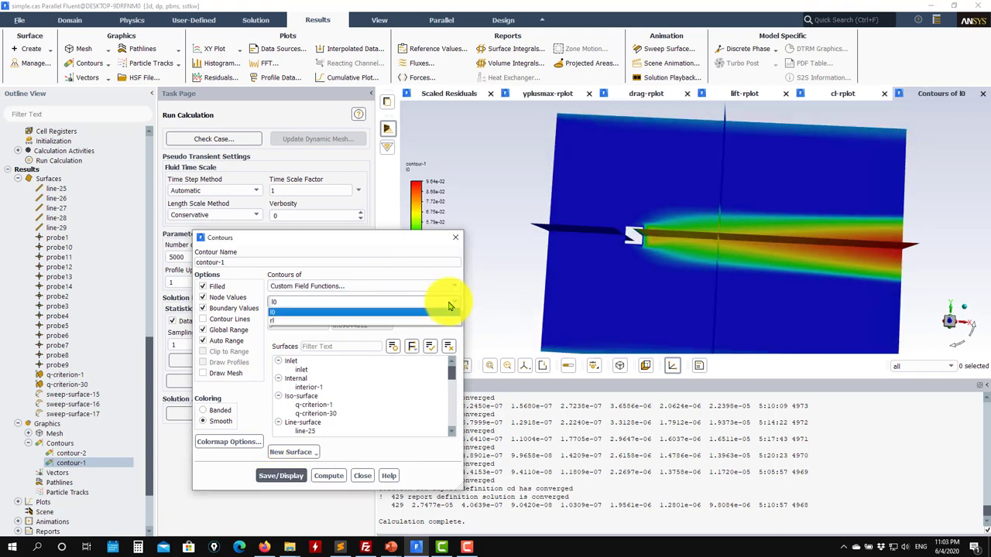
click(345, 321)
click(281, 476)
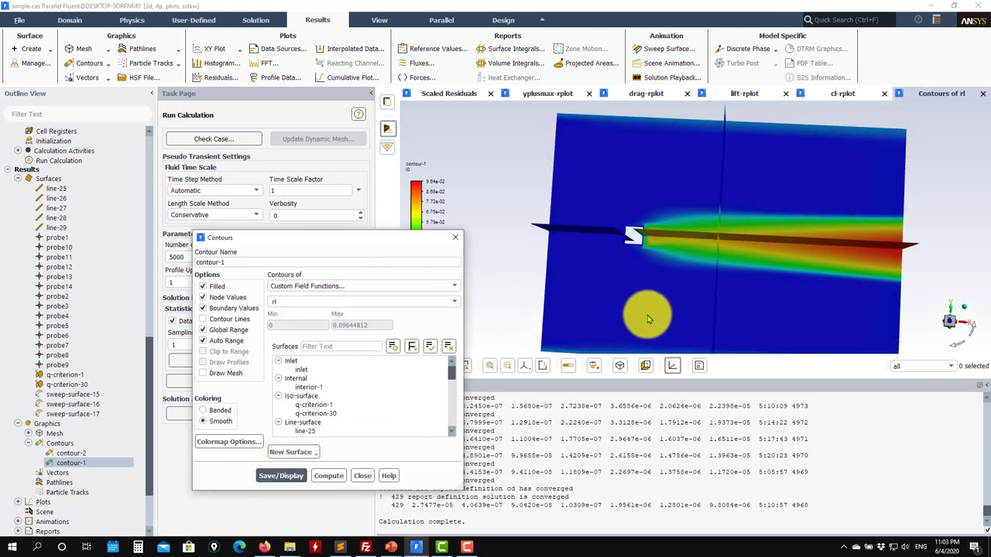
- Display the rl contours without auto range and with a maximum of 5, inspect the clipped wake, and restore auto range
click(203, 341)
double_click(346, 326)
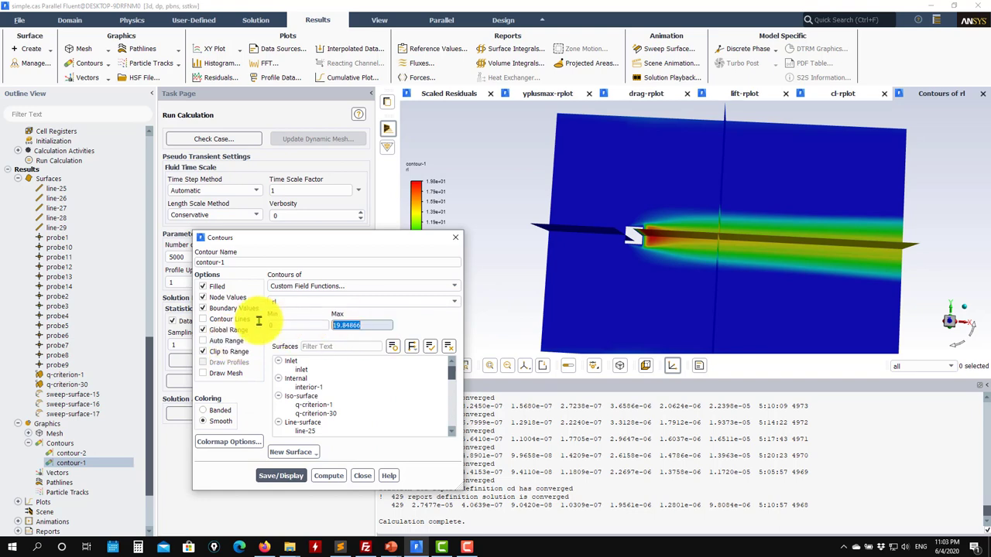
click(279, 476)
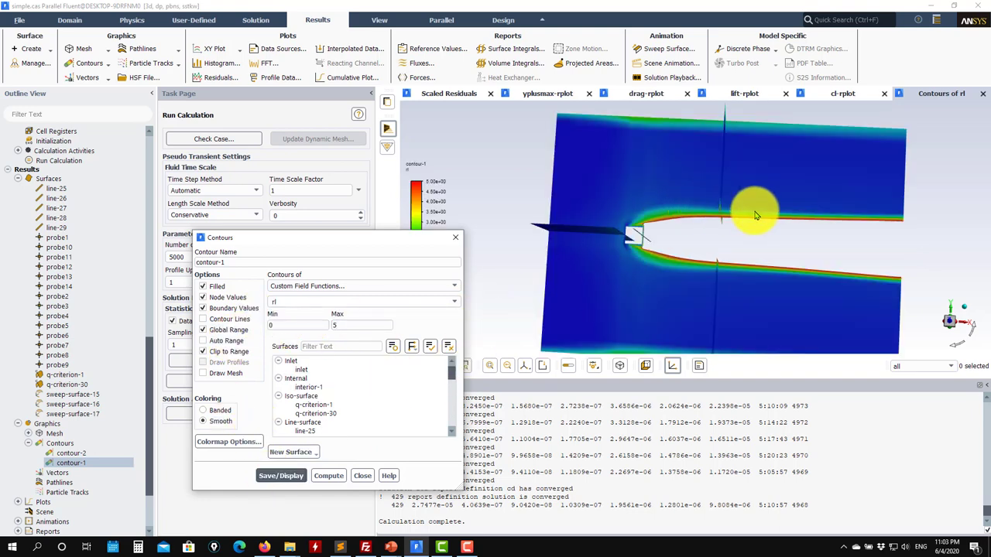
click(718, 245)
drag(718, 246, 686, 243)
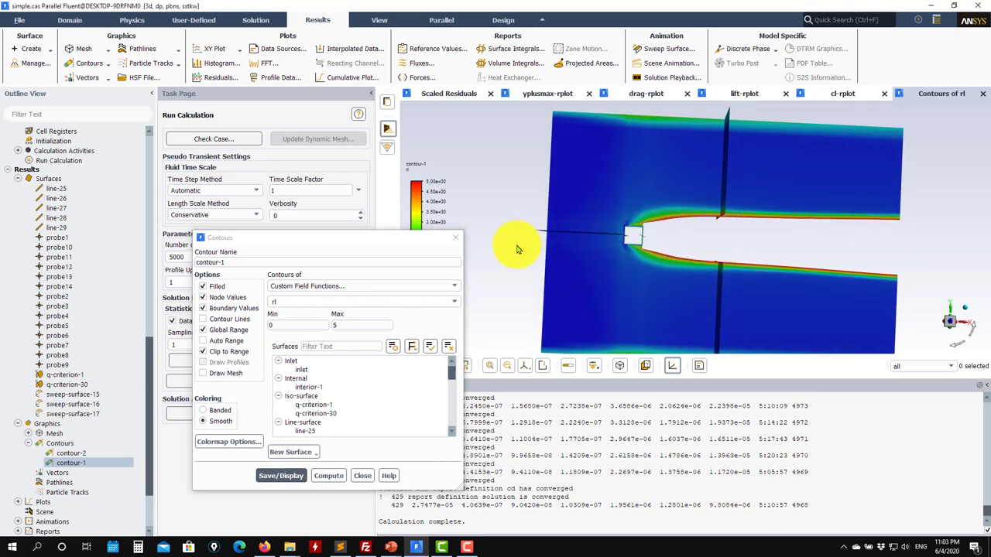
double_click(356, 324)
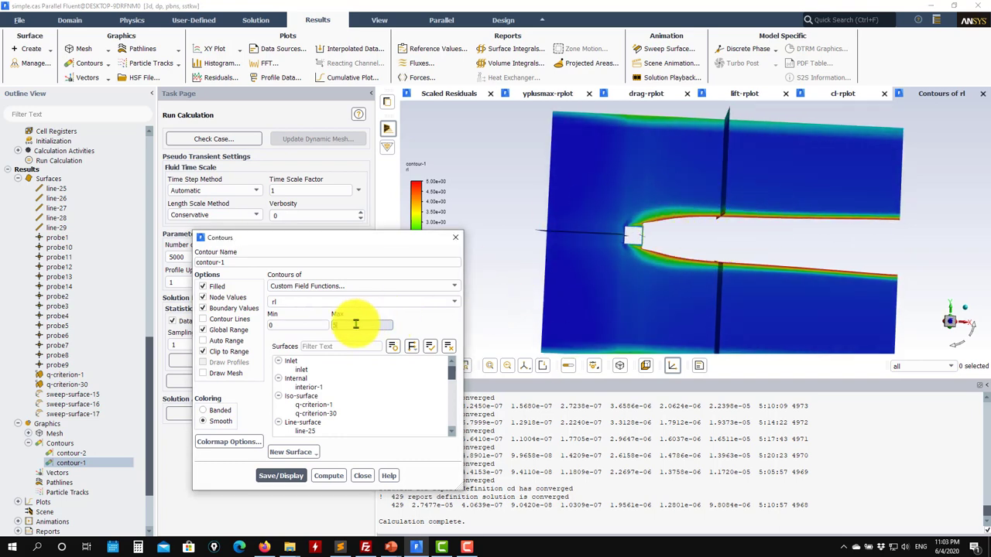
click(271, 476)
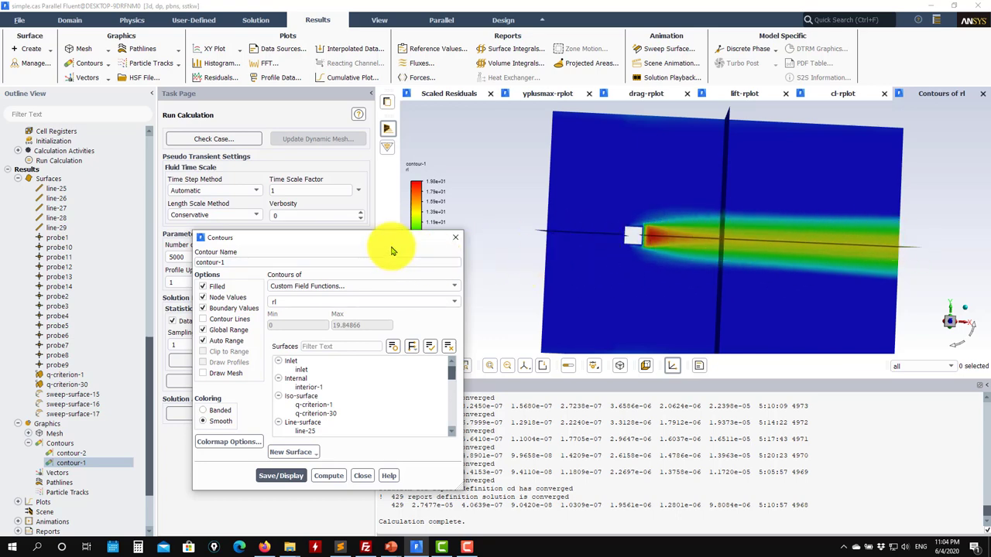
- Compare the wake by redisplaying contour-1 with l0 and again with rl, and close the contour settings
drag(355, 238, 336, 164)
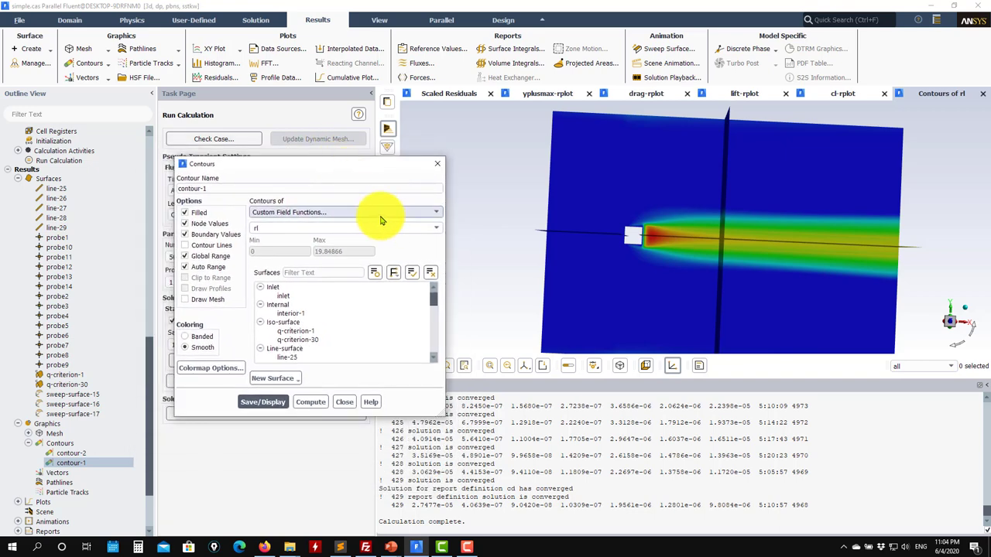
click(436, 227)
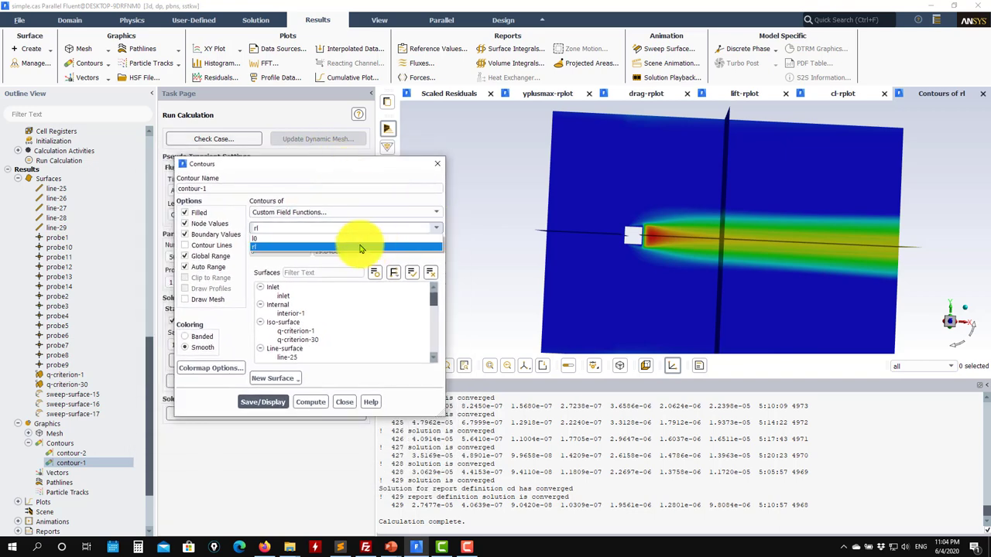
click(326, 276)
click(263, 402)
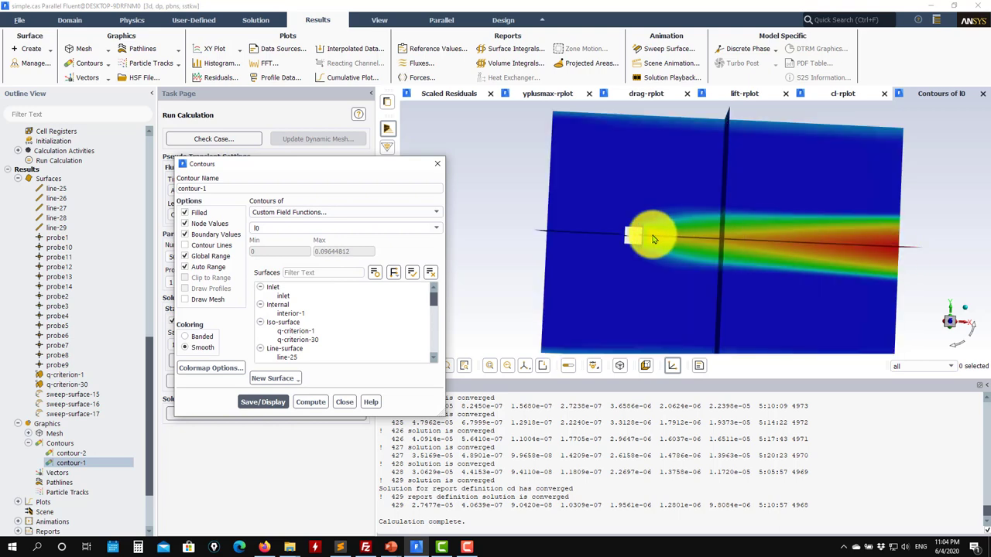
click(436, 227)
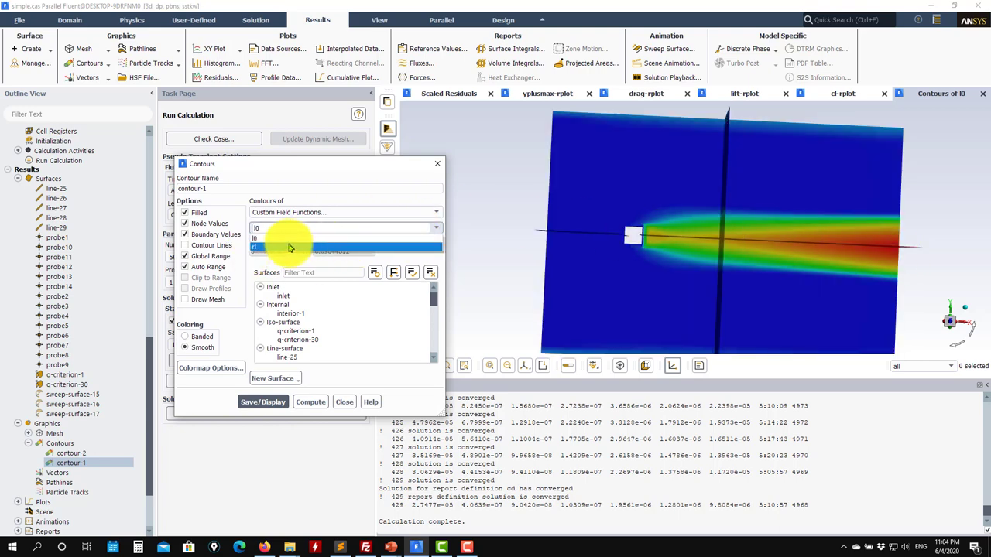
click(287, 232)
click(263, 402)
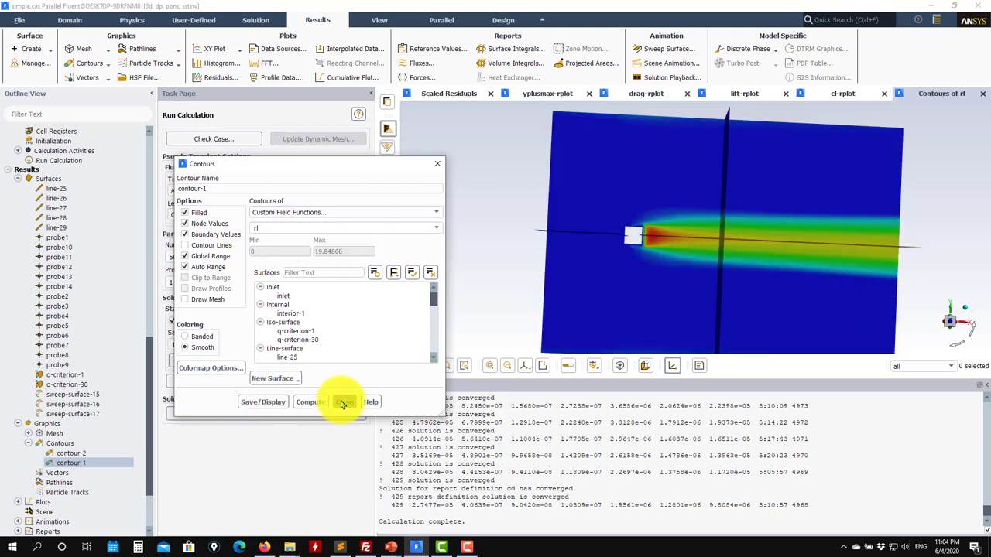
click(343, 402)
- Write the case and data files of the Coupled solution to the fine RANS folder under the name coupled
click(20, 19)
mouse_move(31, 47)
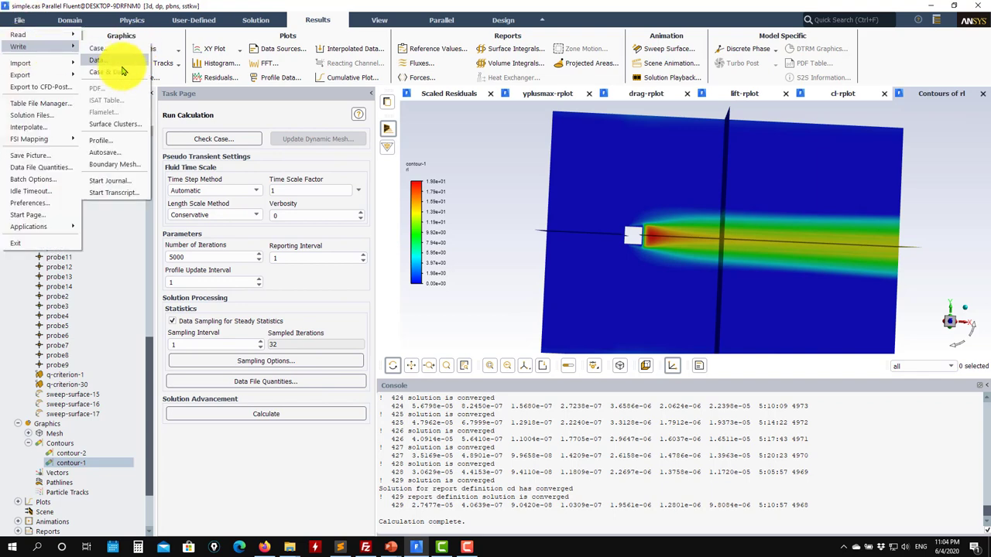
click(116, 72)
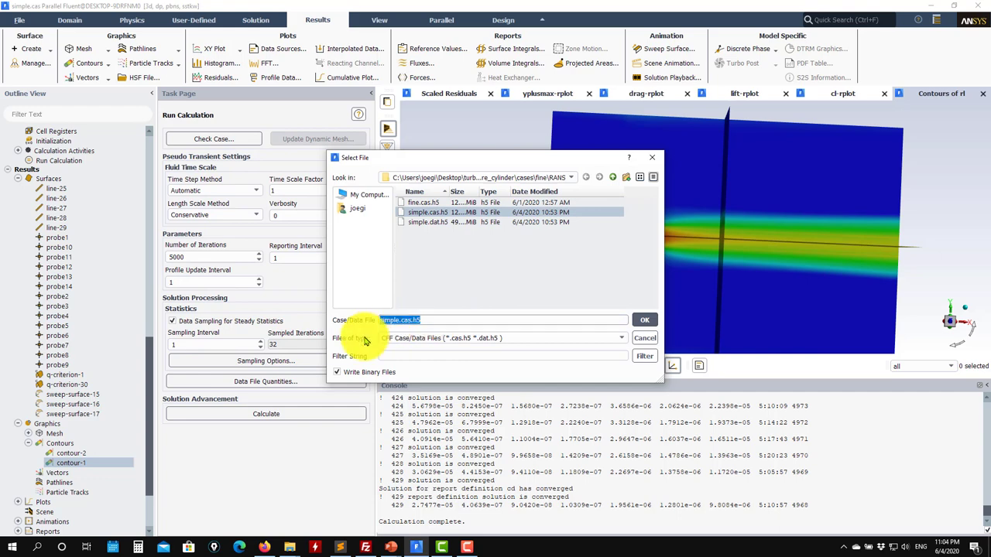
text(coupled)
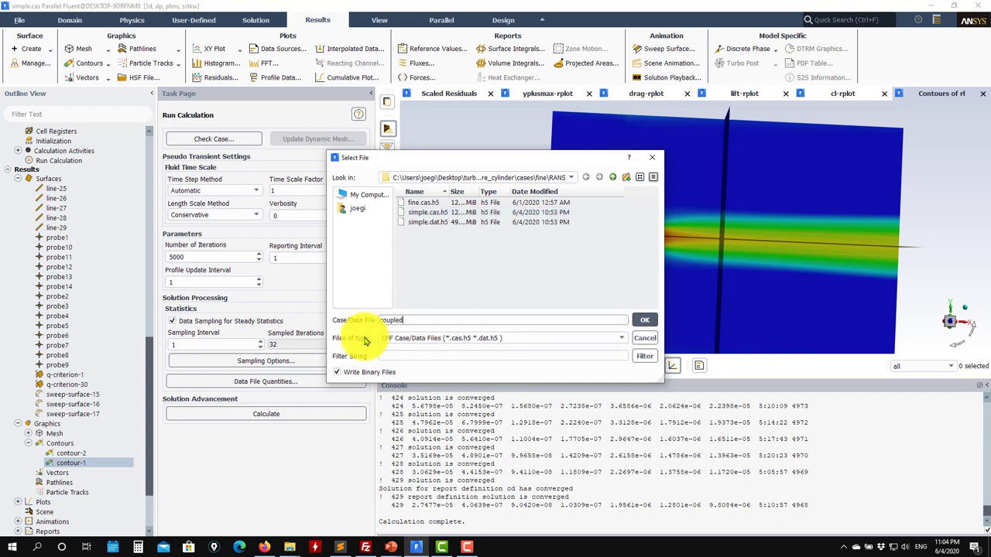
click(645, 320)
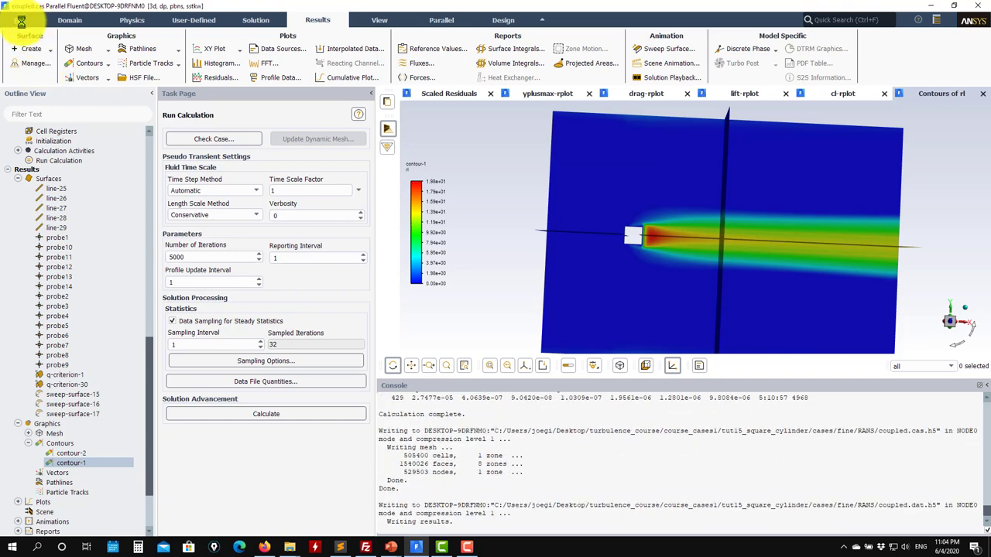
- Write all solution fields of zone fluid-1 to a binary interpolation file named inter_coupled and close the interpolation settings
click(20, 19)
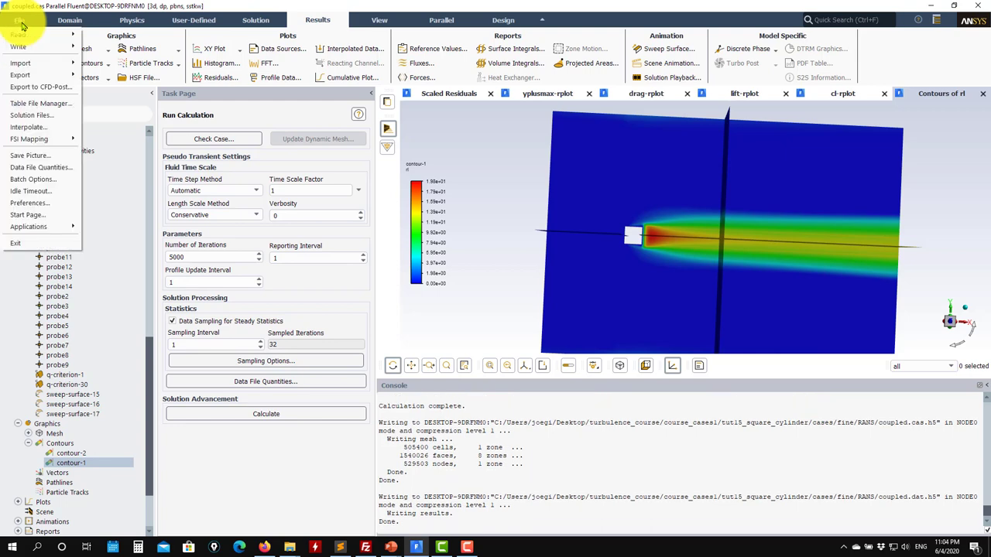
mouse_move(18, 46)
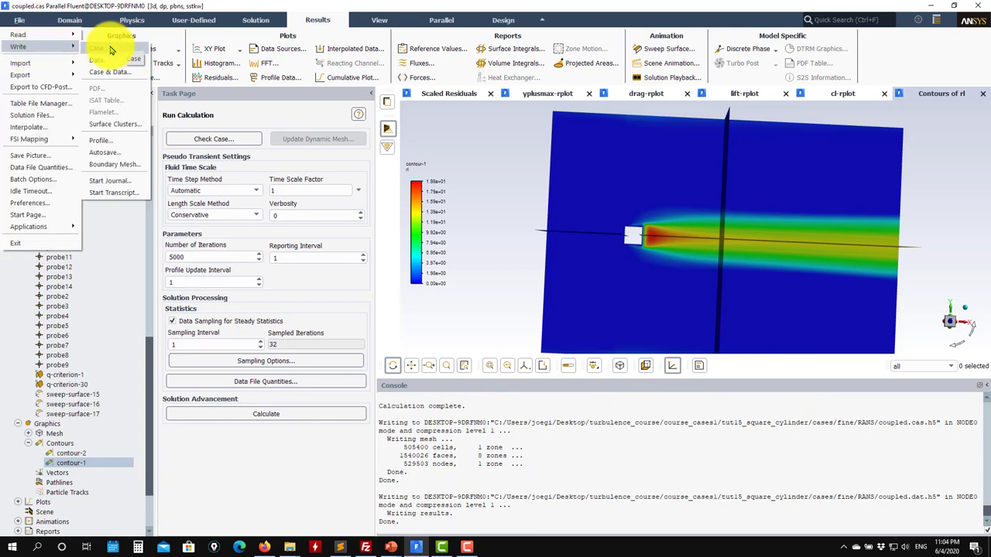
click(29, 127)
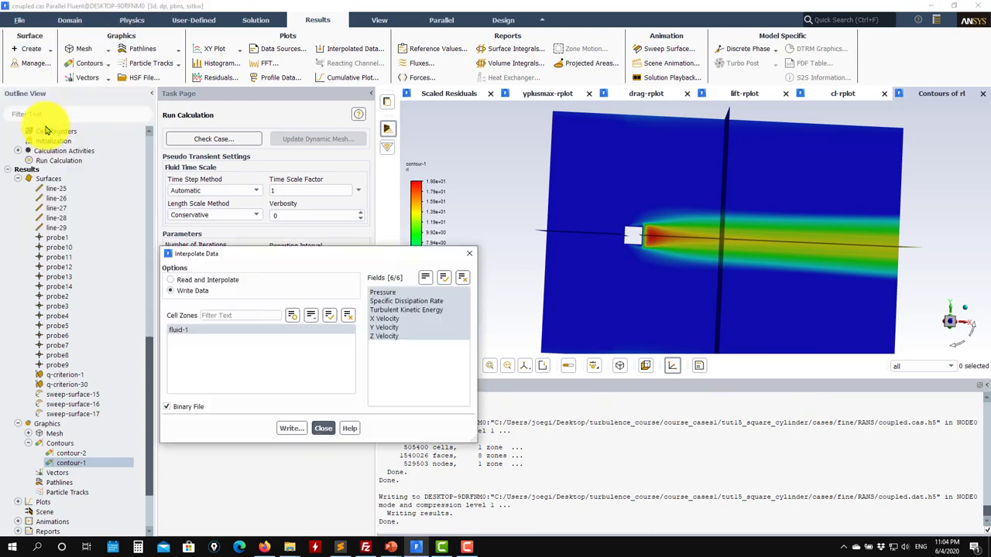
click(291, 428)
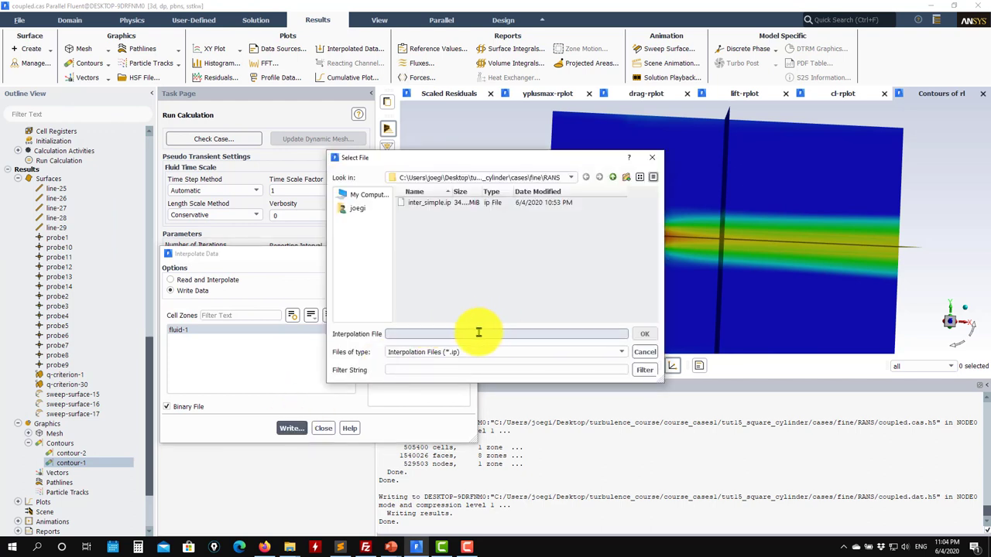
text(inter)
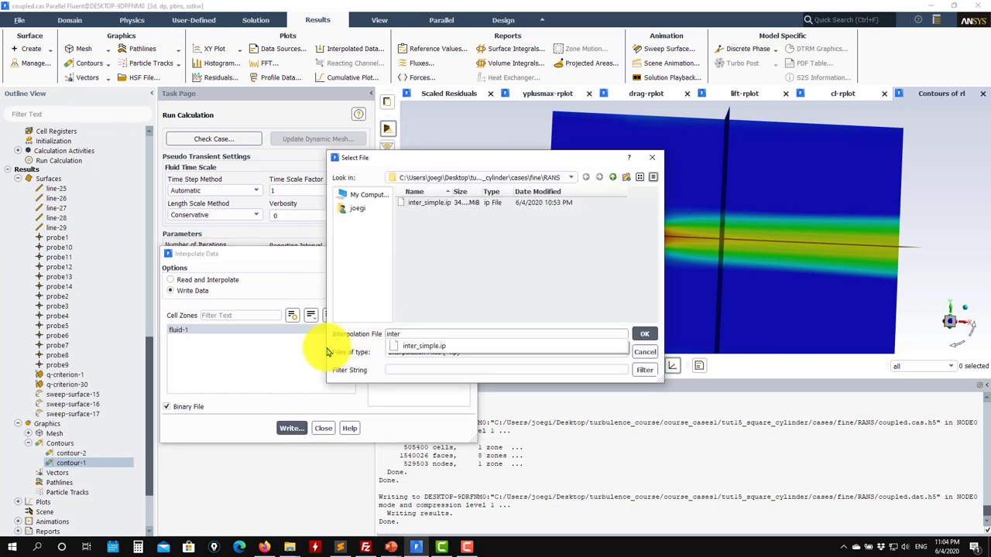
text(_coupled)
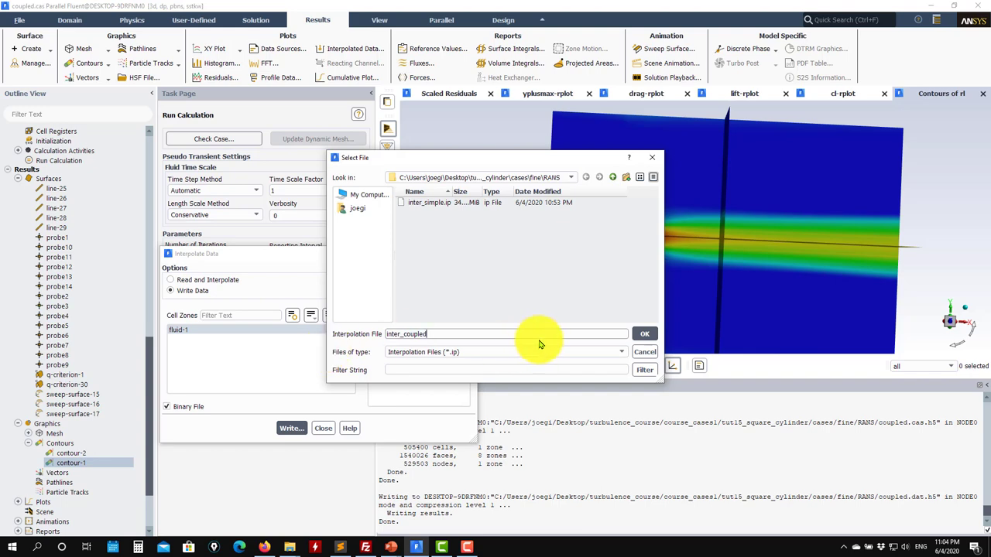
click(641, 333)
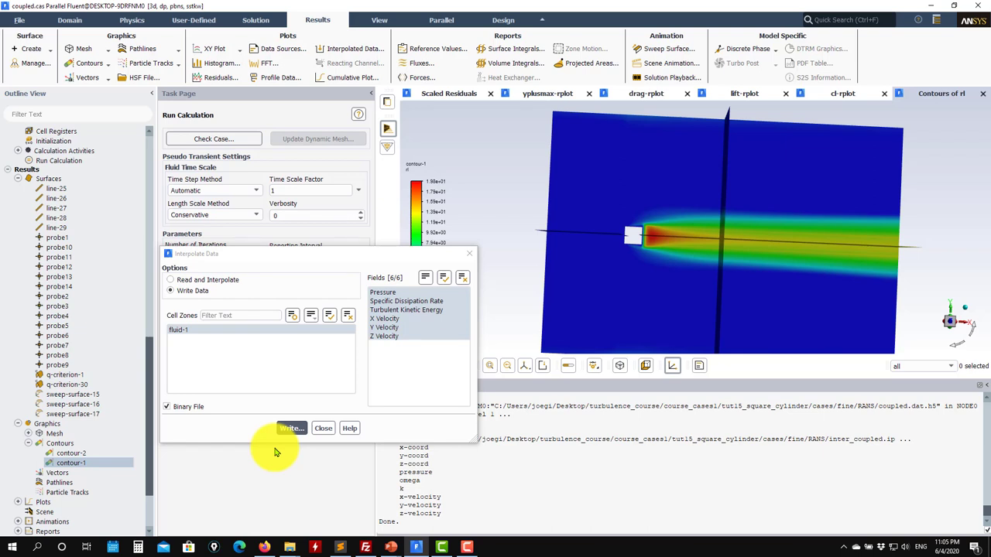
click(323, 429)
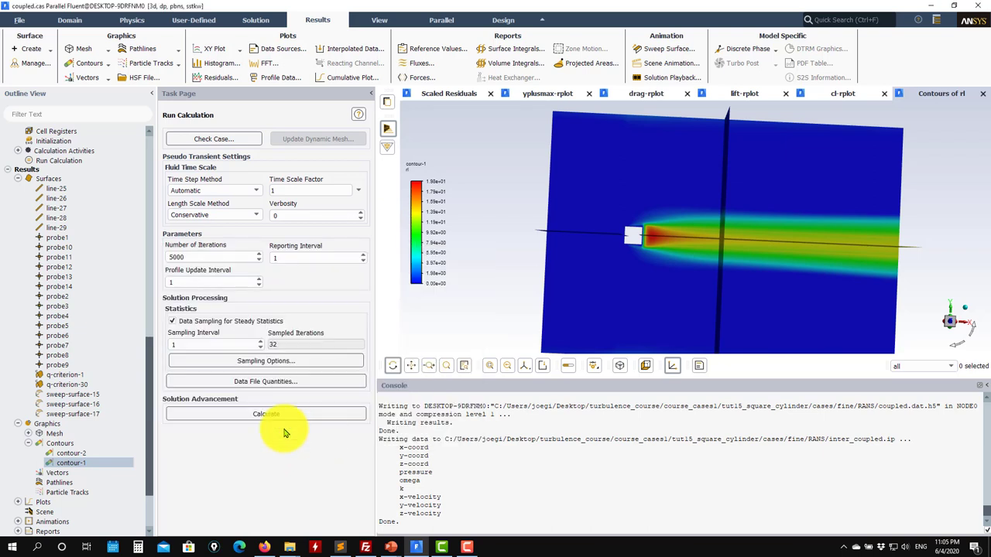
- Add the square wall to the surfaces of contour-1 and redisplay the rl contours
drag(619, 251, 646, 261)
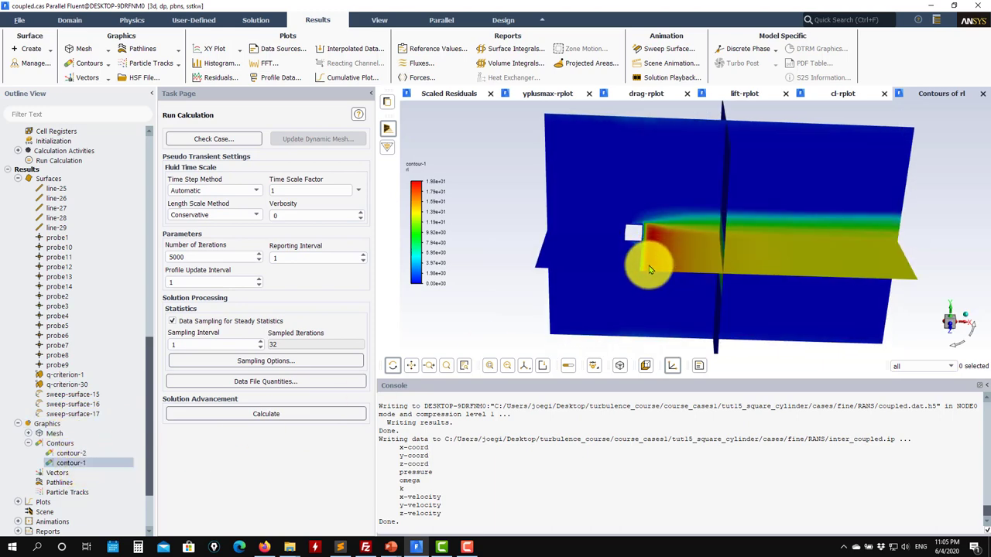
double_click(70, 463)
scroll(327, 336, down, 8)
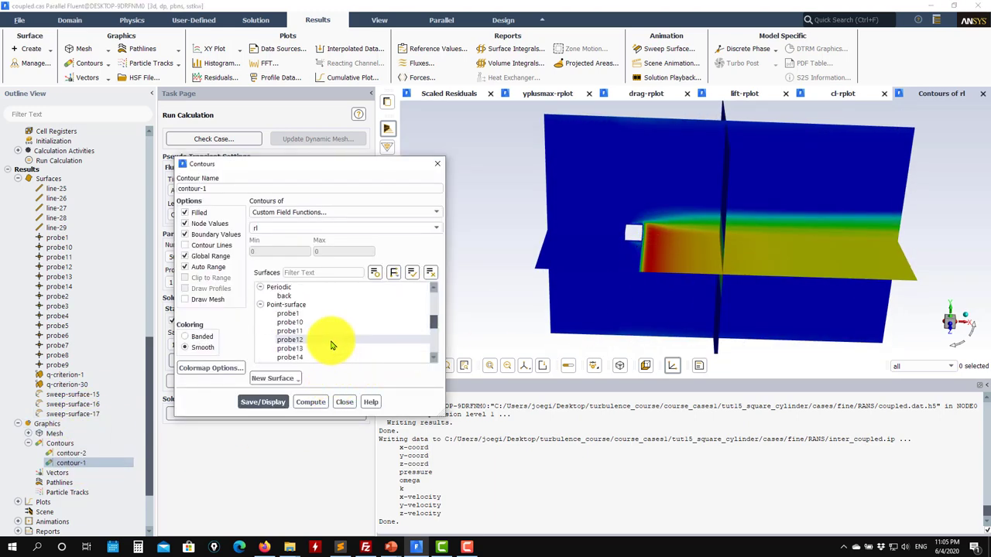
click(329, 341)
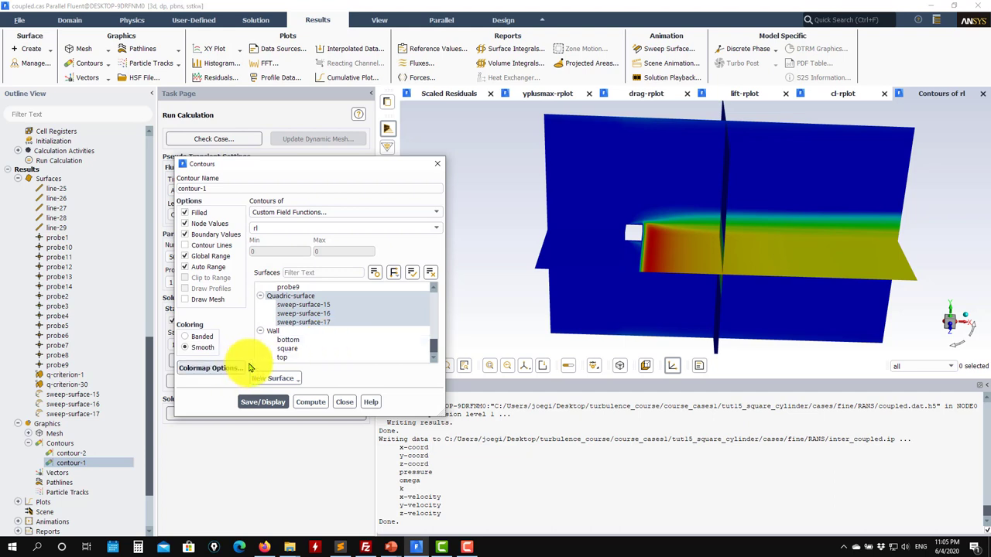
click(310, 331)
click(262, 403)
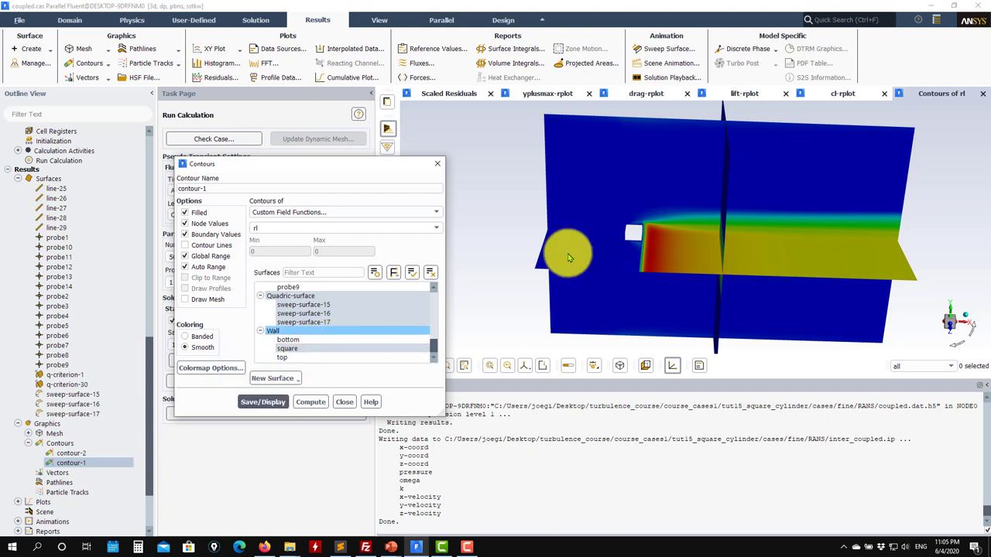
- Switch contour-1 to the turbulence Wall Ystar field and display it on the square wall only
drag(662, 190, 476, 227)
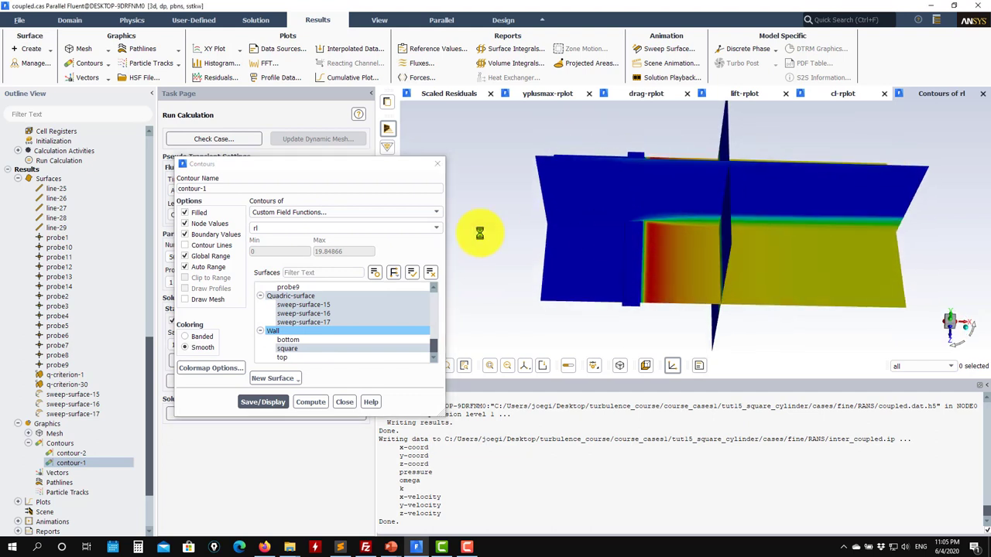
click(436, 212)
click(312, 265)
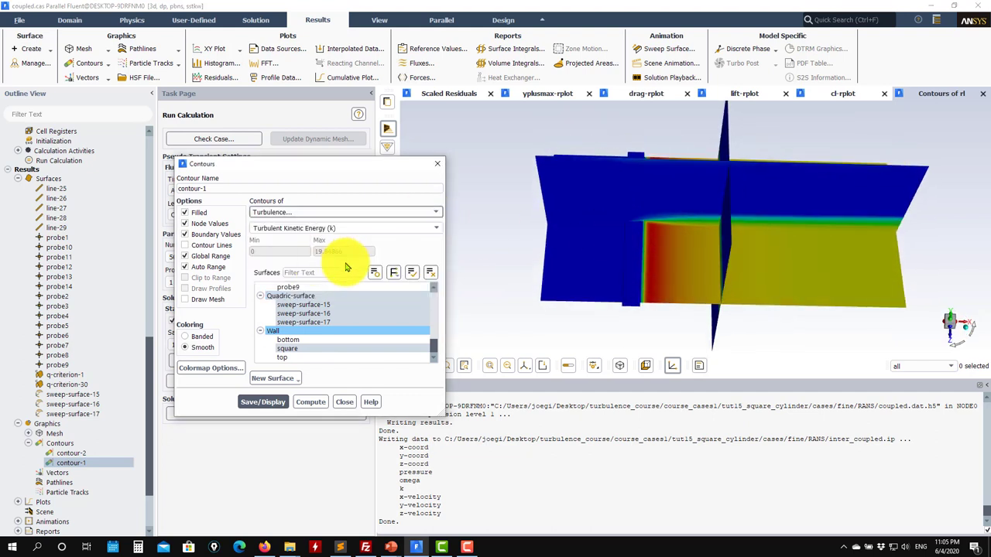
click(437, 228)
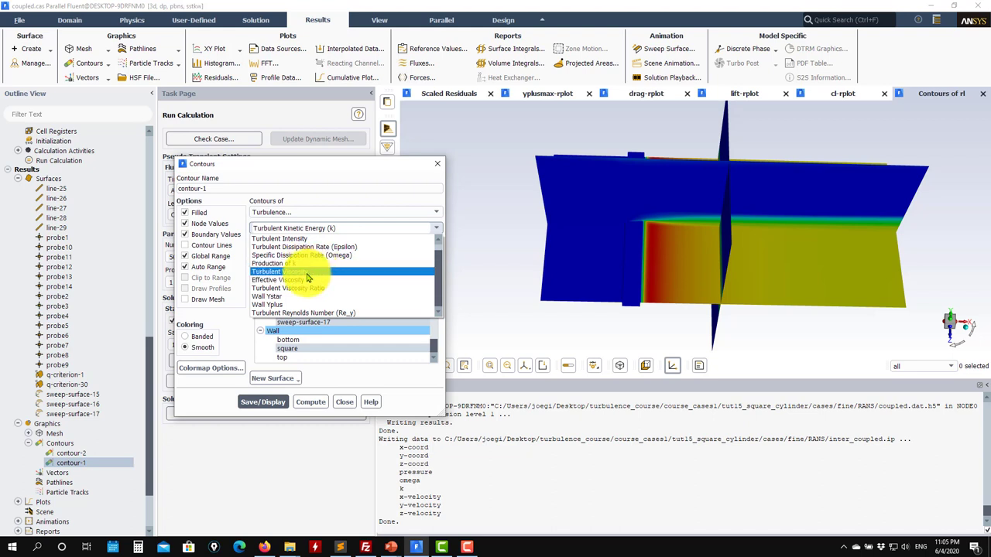
click(268, 296)
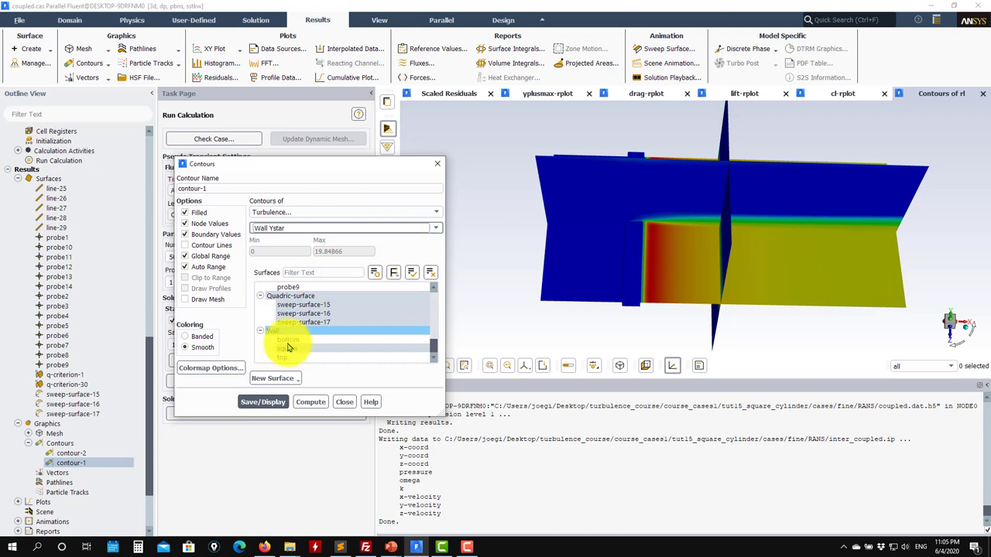
click(263, 401)
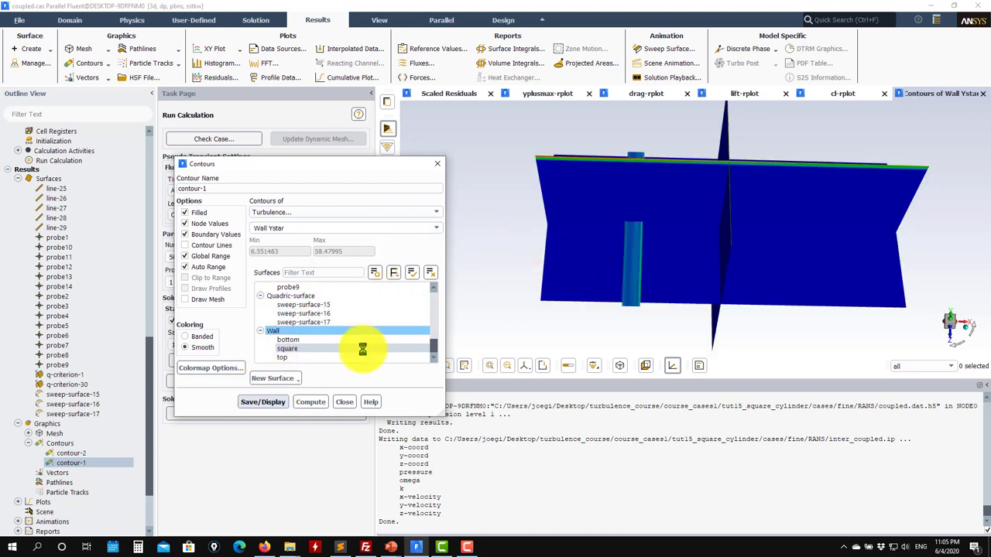
drag(597, 265, 635, 252)
scroll(628, 231, up, 3)
- Turn off the automatic range of contour-1, clip Wall Ystar to between 10 and 30, and redisplay it
click(285, 277)
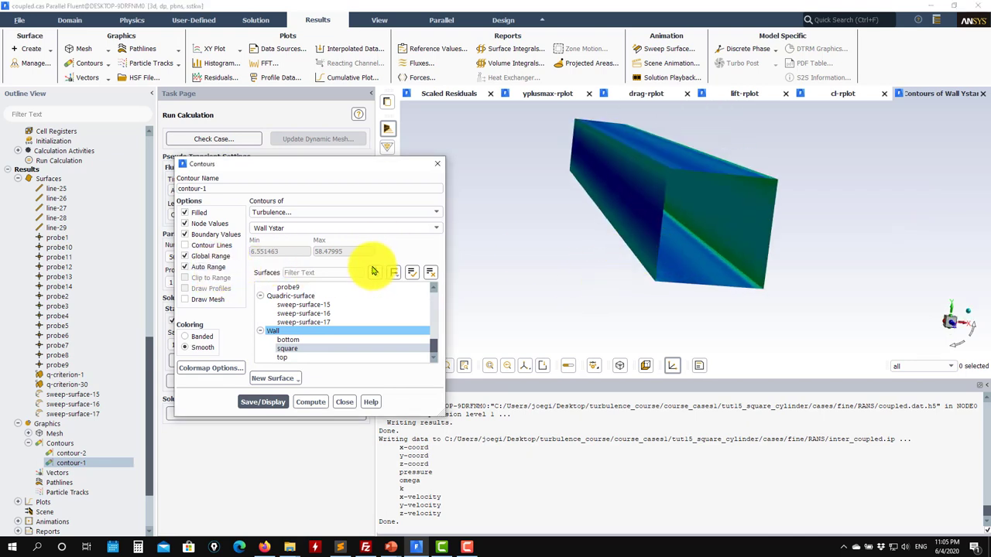
click(193, 266)
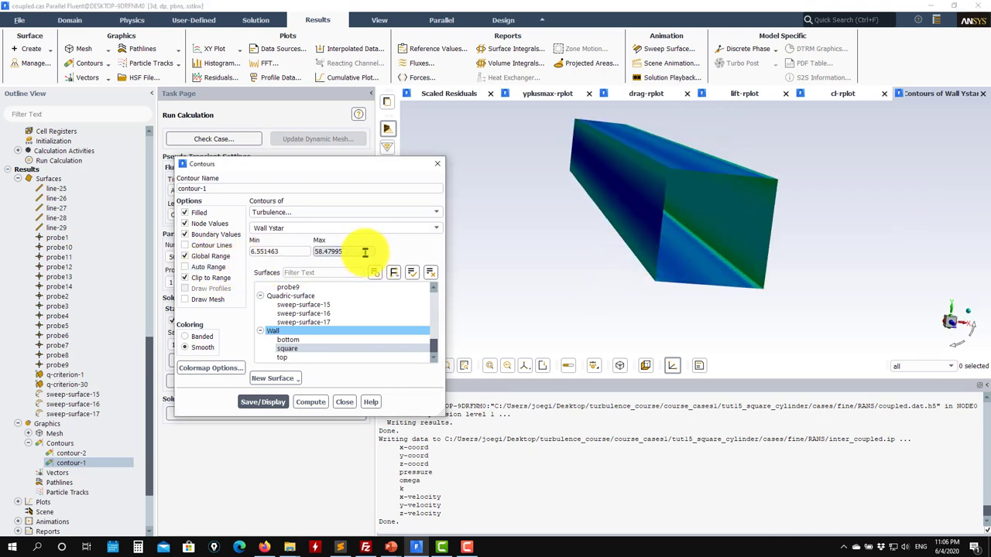
double_click(365, 252)
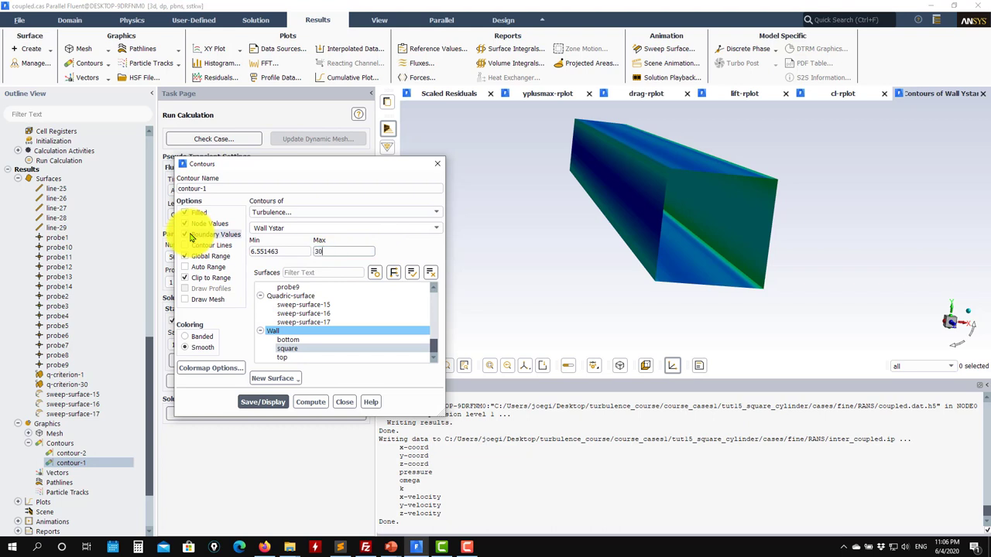
key(shift+Tab)
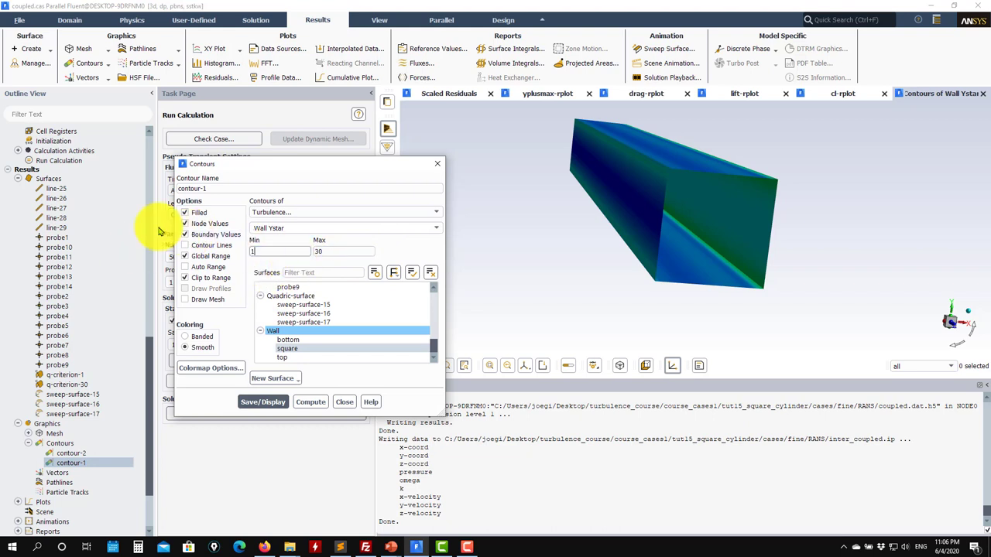
text(10)
click(279, 402)
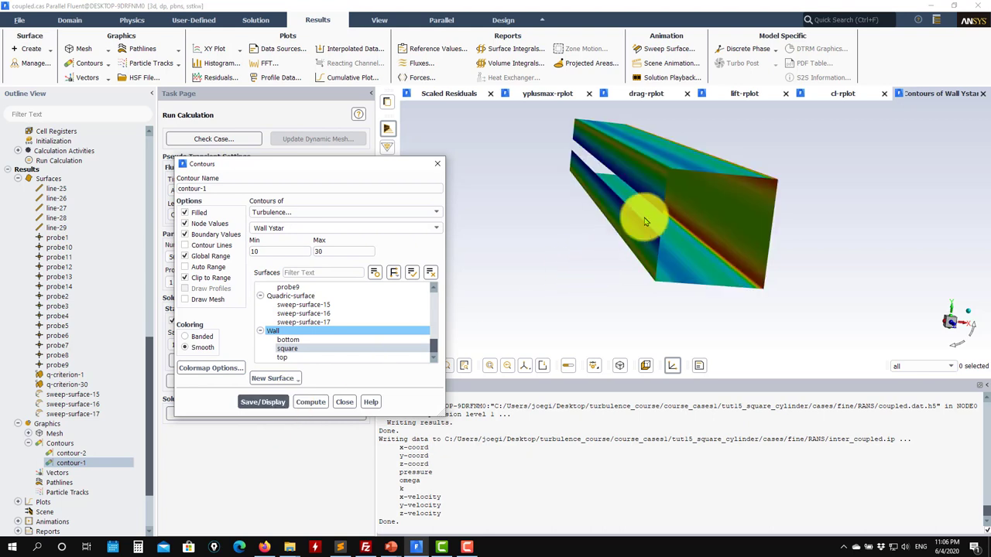
drag(642, 222, 807, 246)
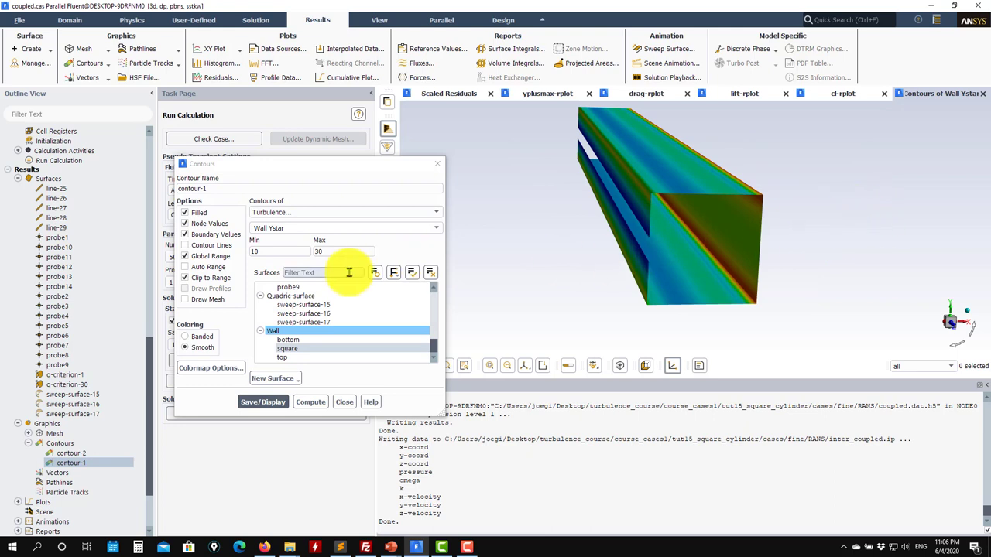
- Set the Wall Ystar maximum to 20, redisplay the square wall contours for inspection, and close the contour settings
double_click(317, 249)
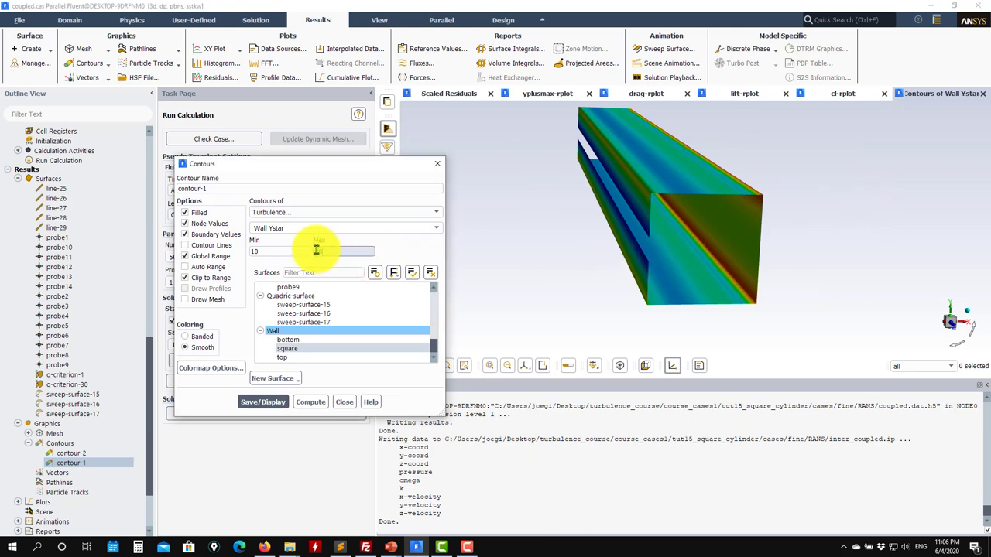
text(20)
click(256, 403)
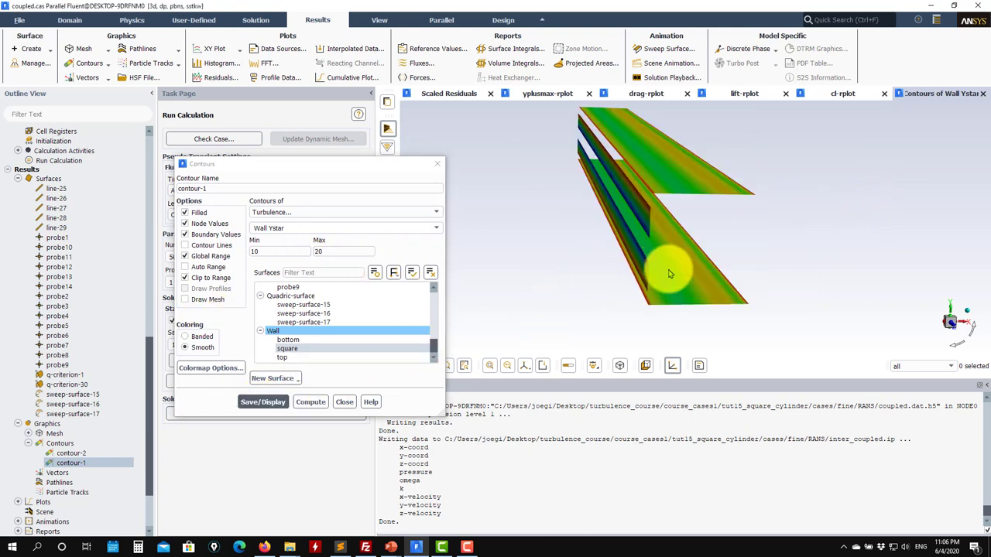
drag(670, 273, 564, 272)
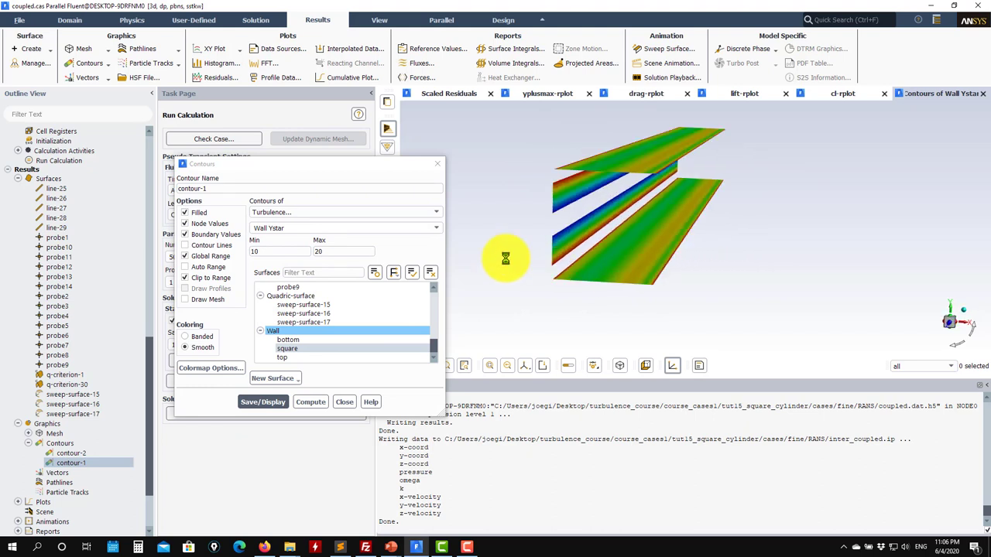
drag(376, 170, 252, 167)
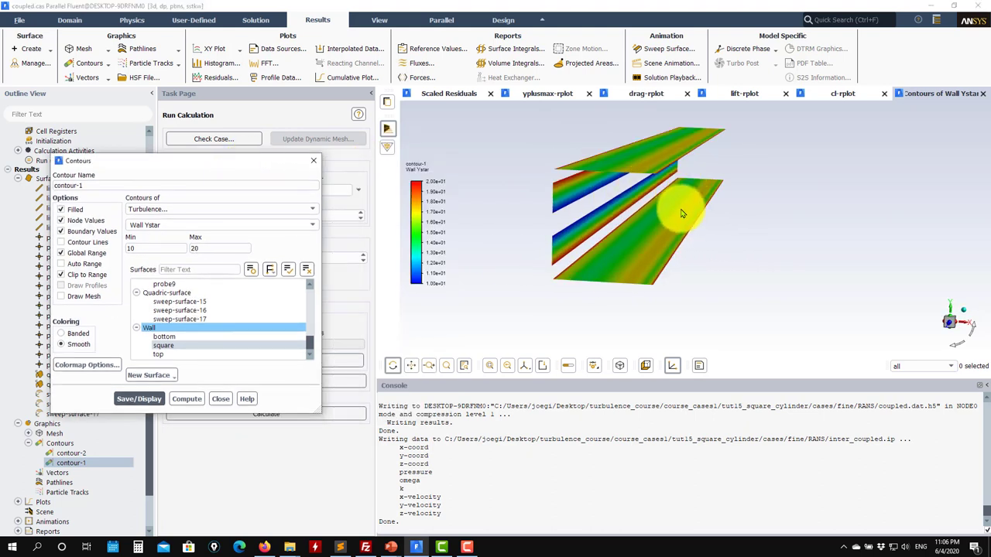
drag(659, 228, 659, 195)
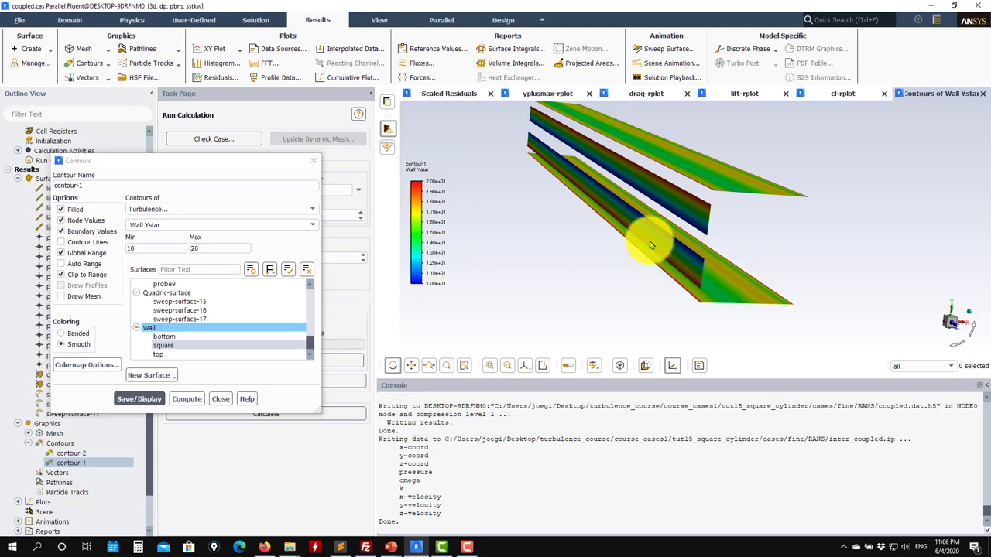
drag(650, 248, 500, 267)
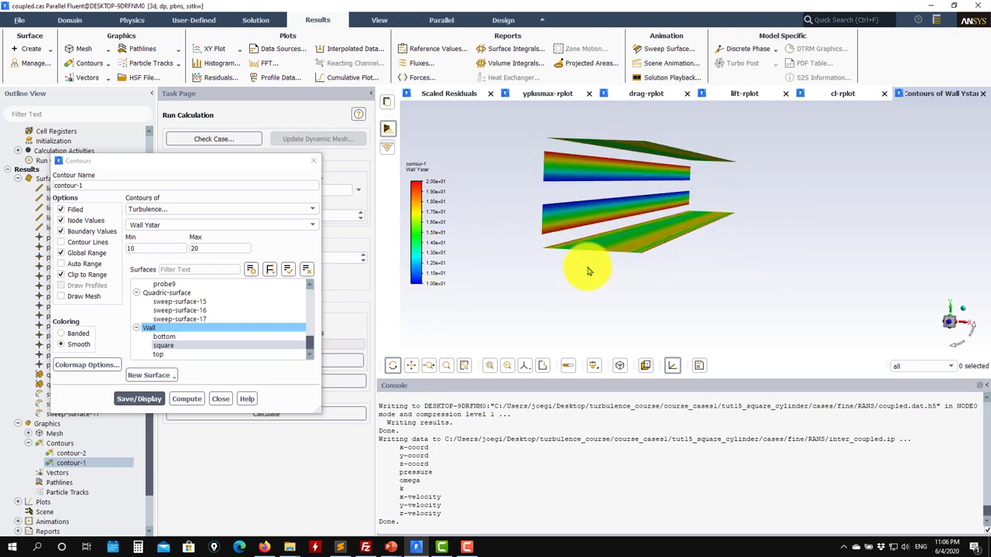
click(223, 403)
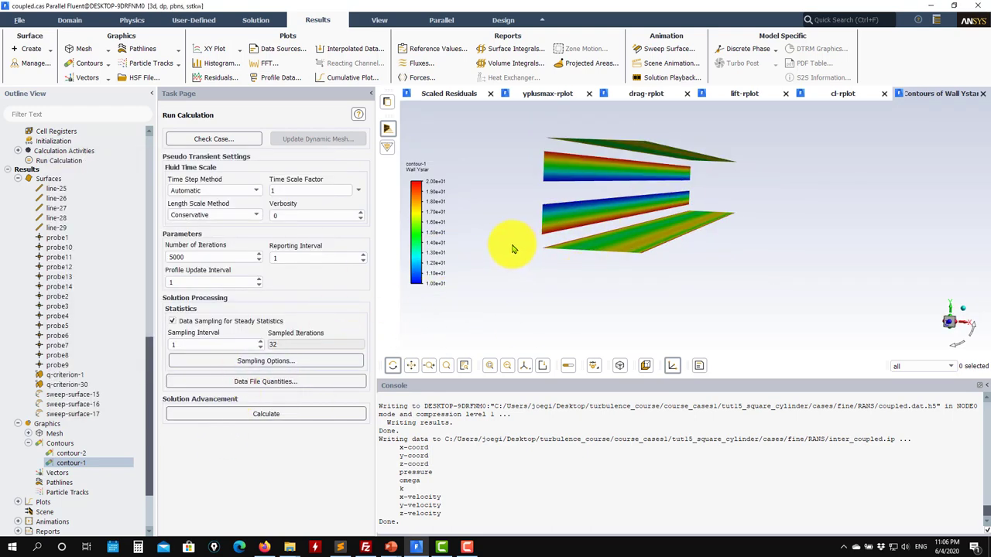
drag(514, 251, 647, 258)
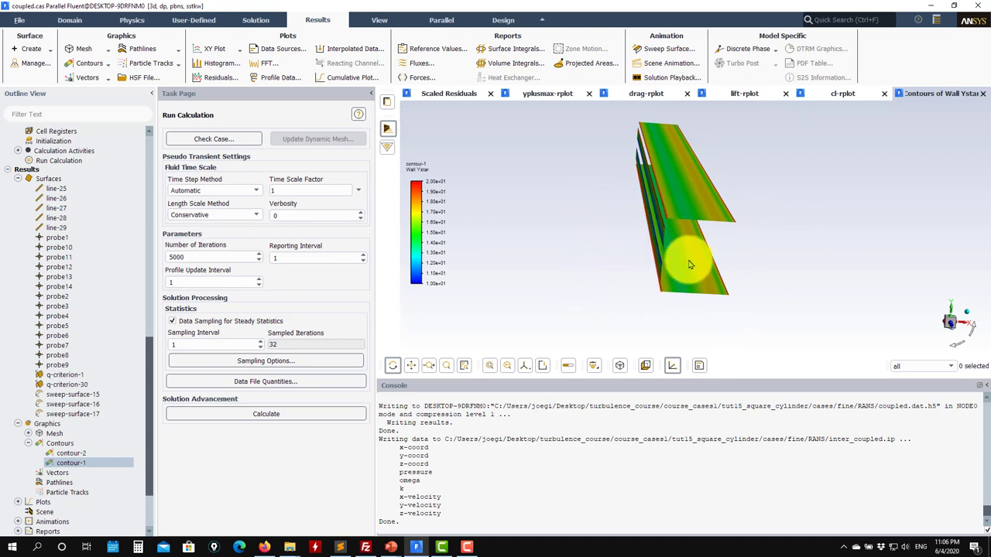
drag(677, 206, 586, 222)
drag(147, 456, 148, 492)
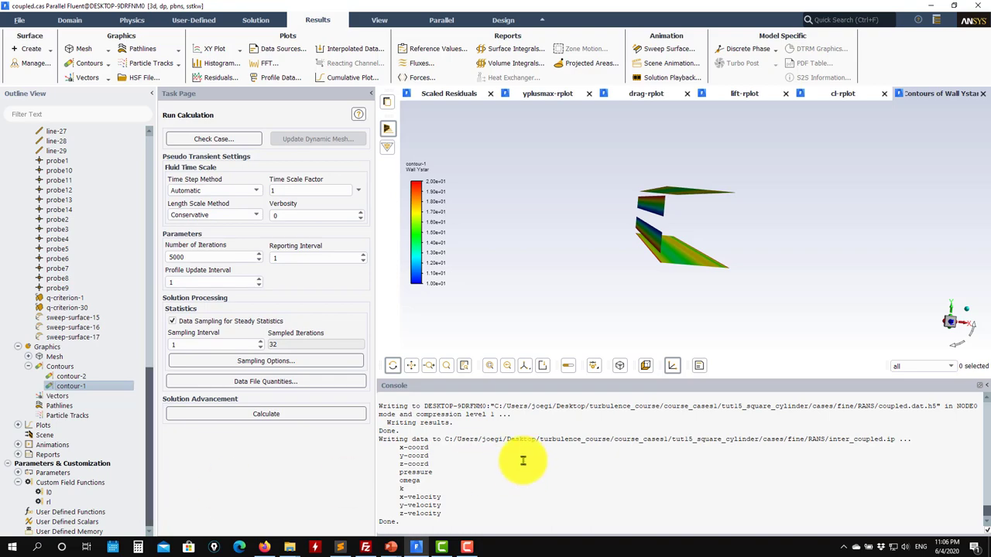
click(467, 546)
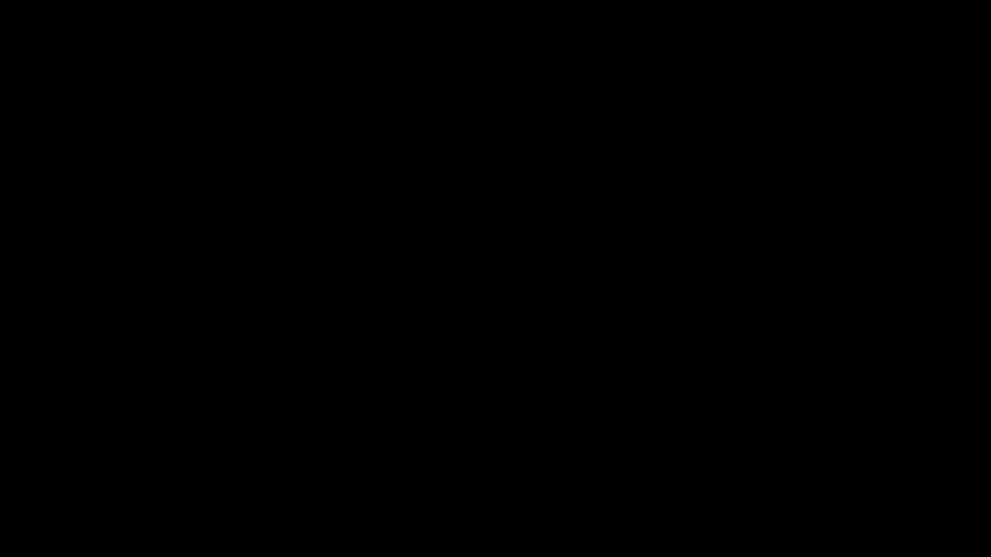